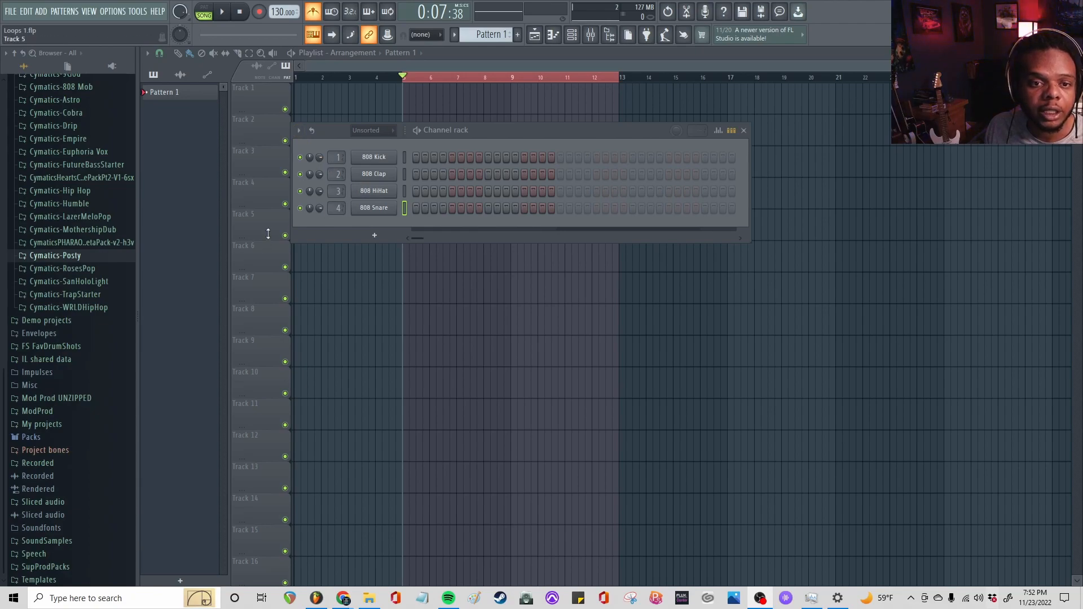
Open the MIDI folder of the Cymatics-Posty sample pack, widen the browser, and preview Posty MIDI Loop 3 - 130 BPM A# Min
scroll(74, 254, up, 7)
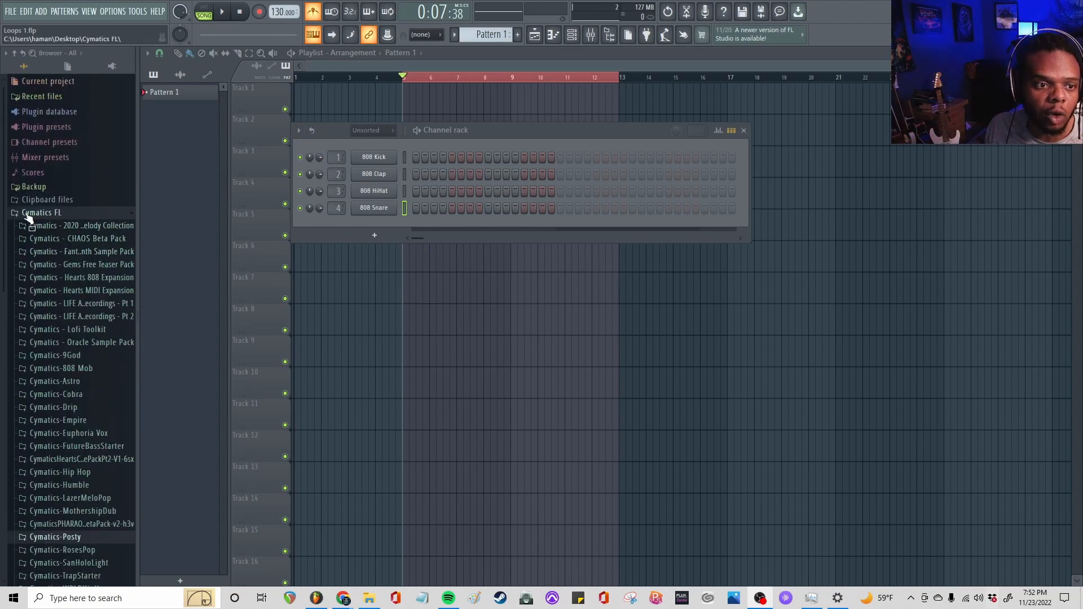
scroll(55, 224, down, 7)
scroll(56, 225, down, 1)
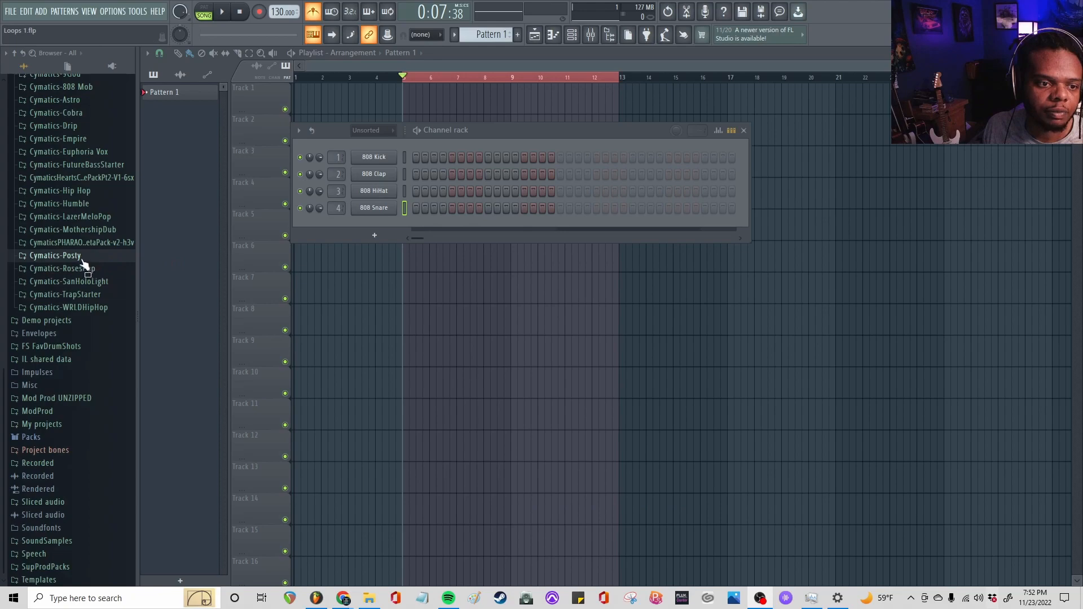
click(49, 257)
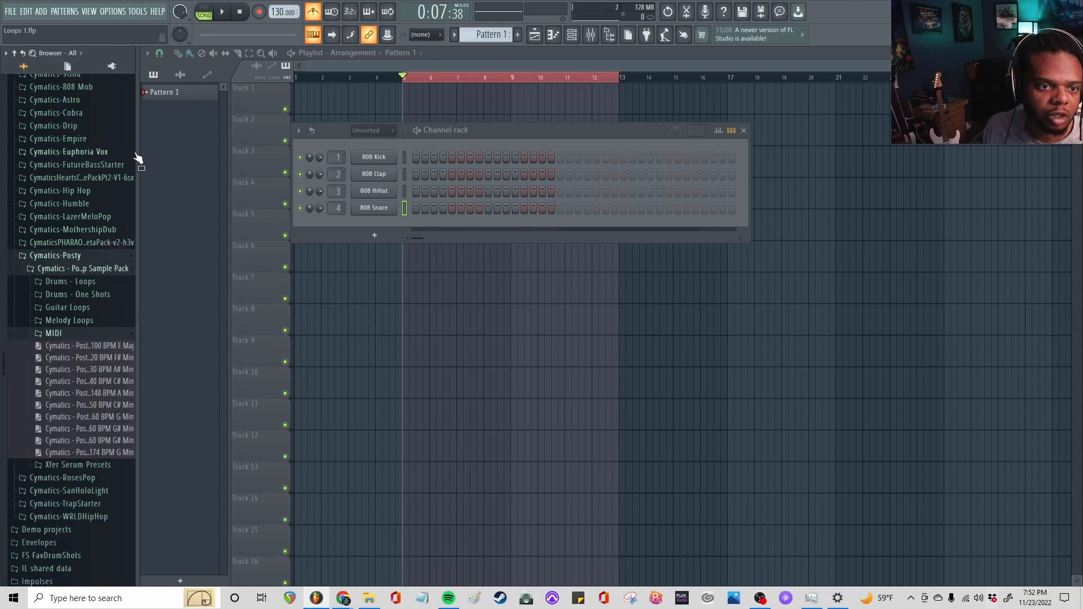
drag(139, 134, 208, 138)
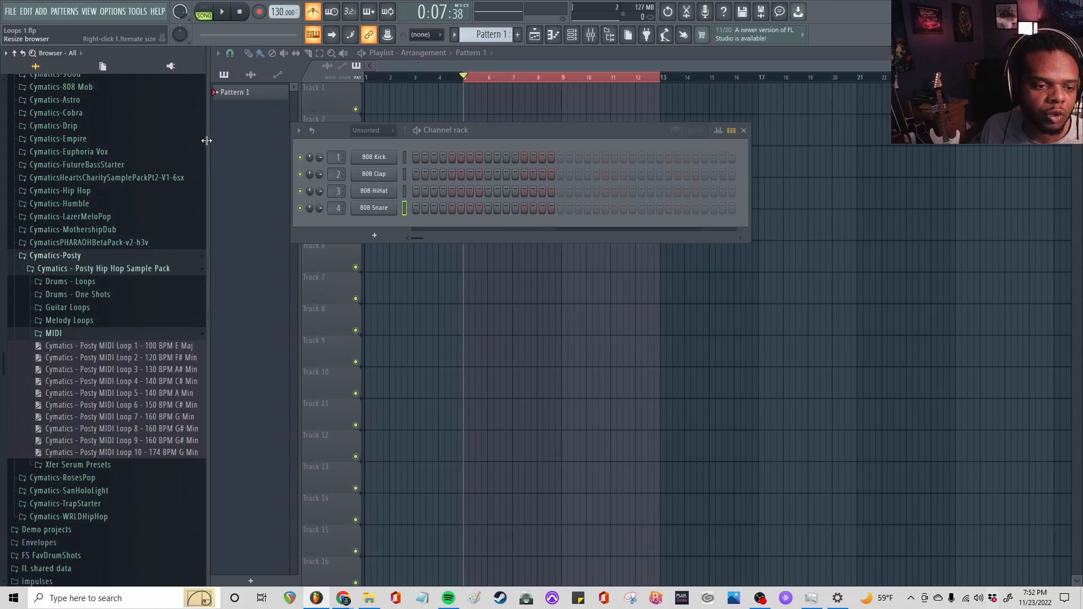
click(95, 370)
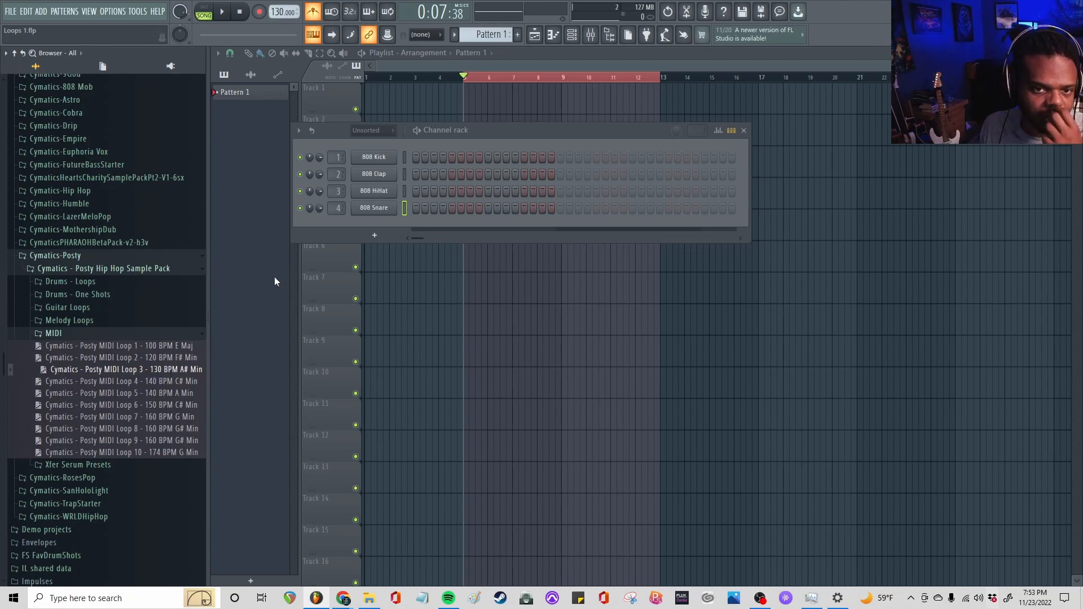
Add a FLEX instrument channel to the channel rack
drag(485, 134, 453, 132)
click(576, 41)
click(576, 40)
click(343, 235)
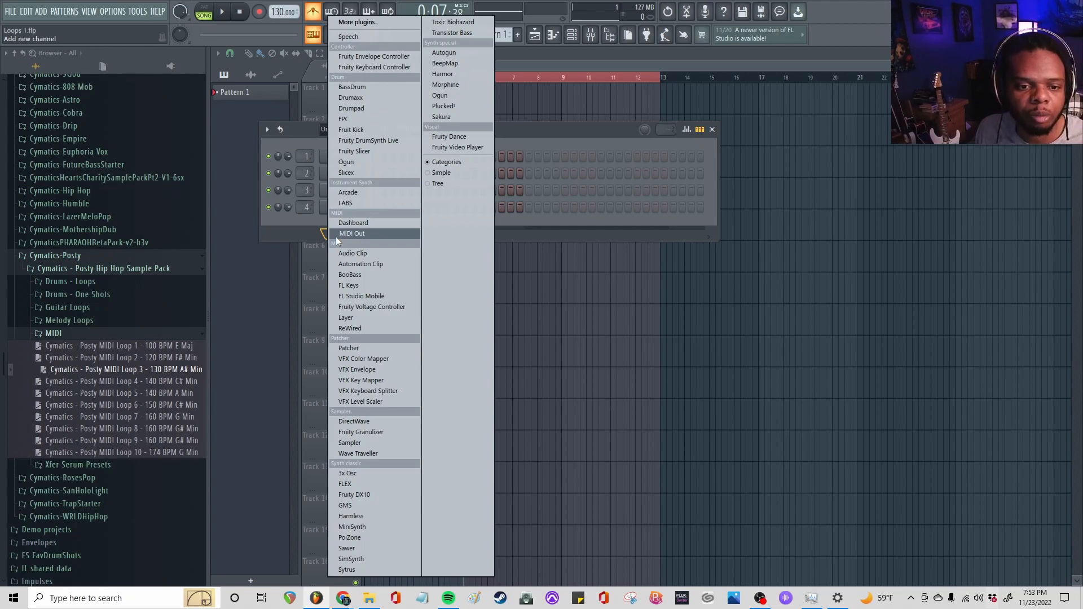
click(365, 483)
drag(760, 173, 802, 285)
Detach the FLEX plugin window and reposition it so the whole interface is visible
click(346, 281)
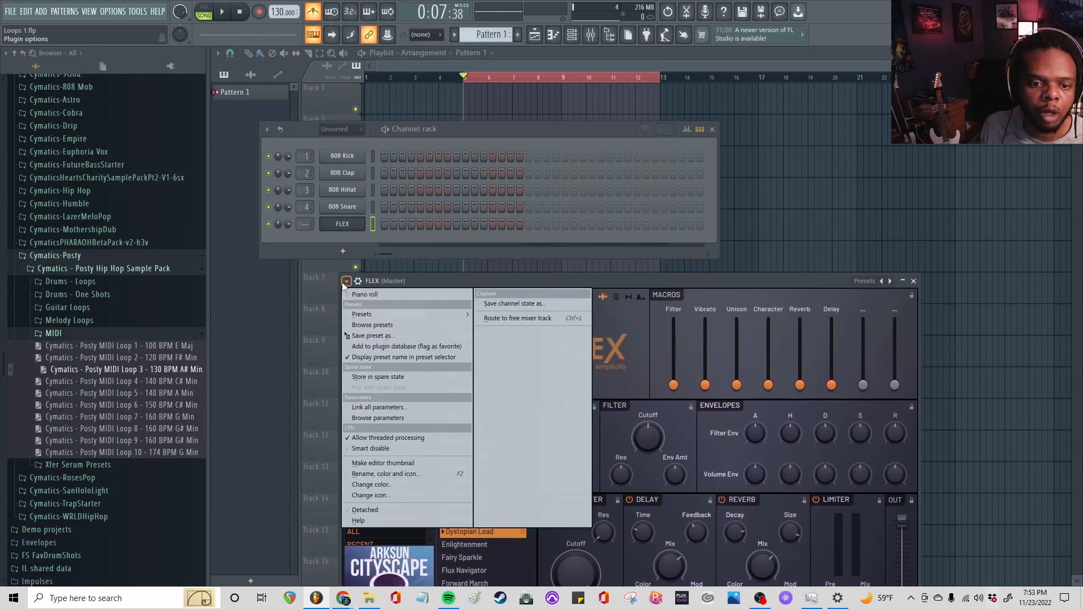
click(384, 510)
drag(638, 282, 604, 109)
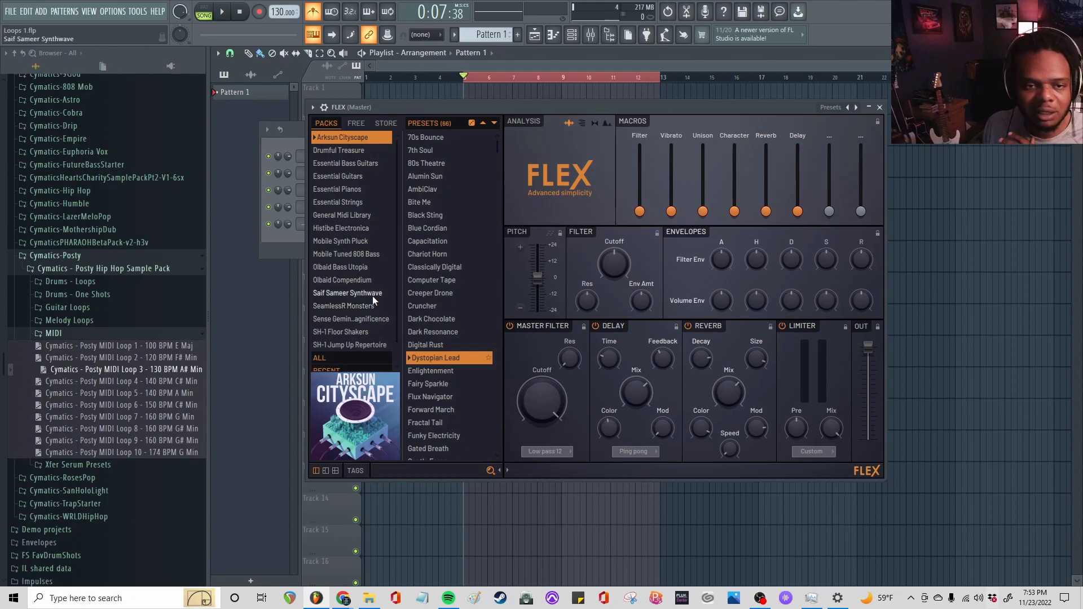
Load the Grand Piano preset from the Essential Pianos pack in FLEX
click(341, 190)
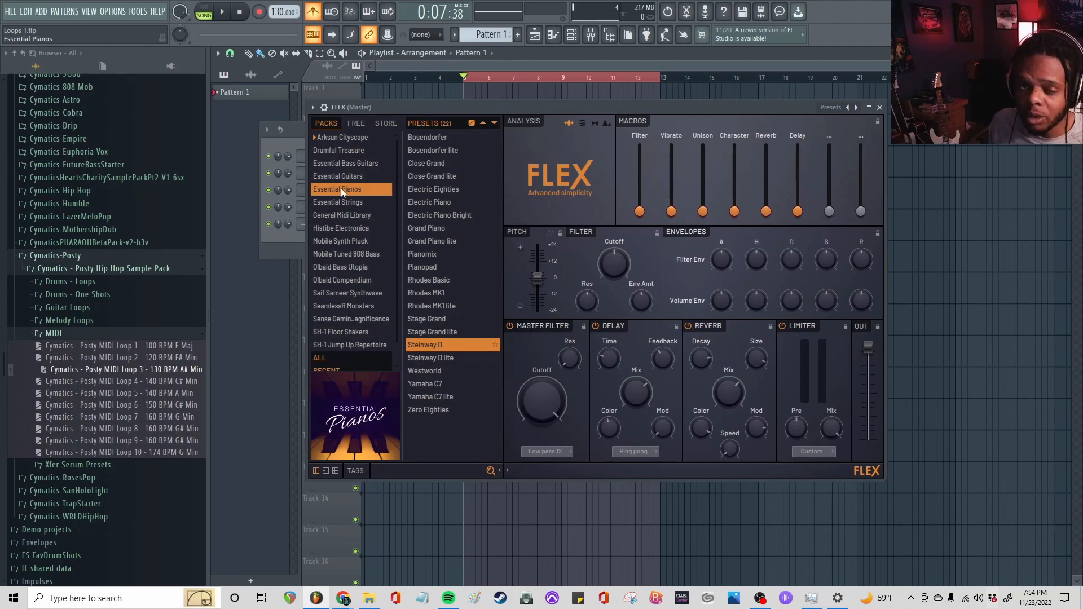
click(857, 107)
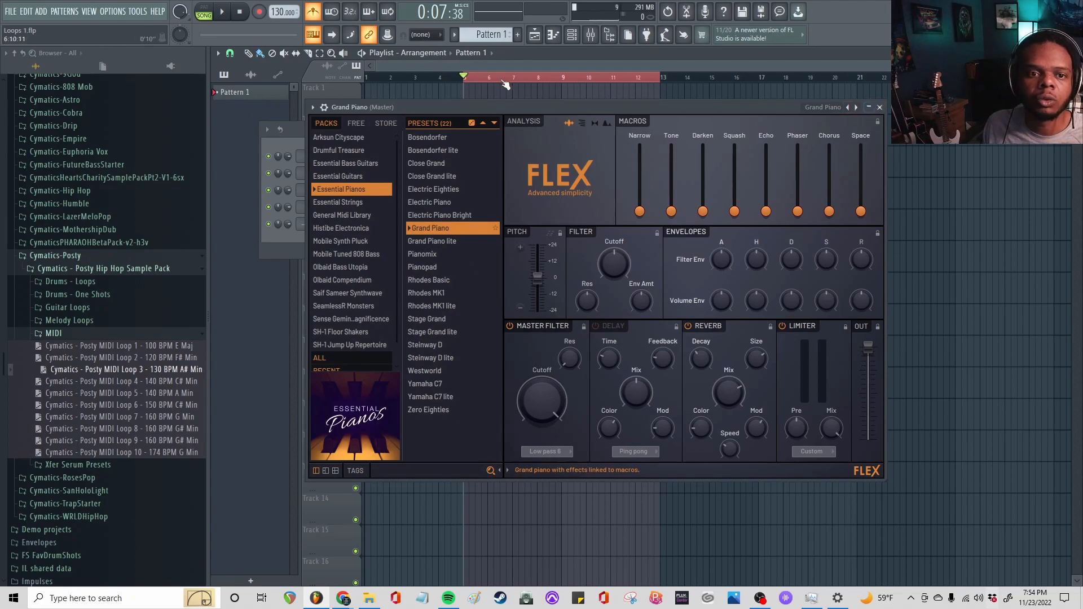
click(312, 107)
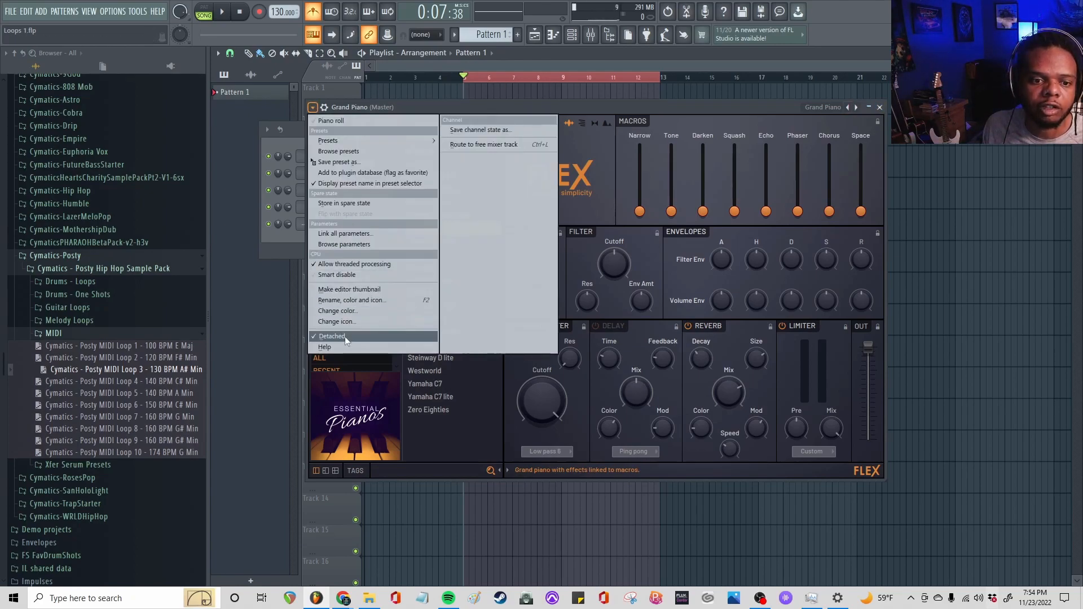
click(672, 103)
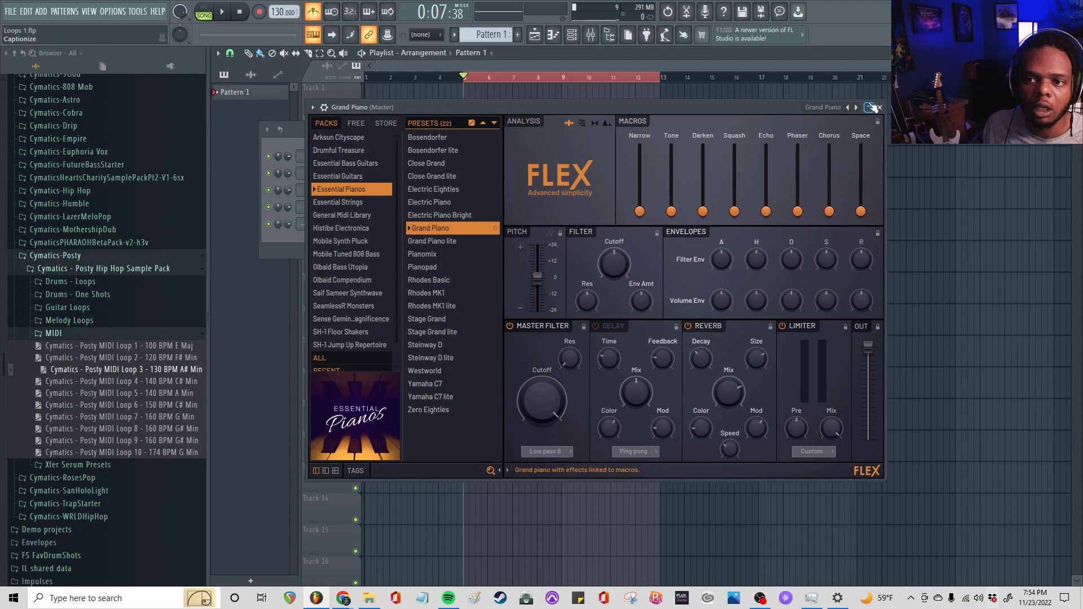
Collapse the plugin window, uncover the channel rack, and load Posty MIDI Loop 3 into the Grand Piano channel
click(868, 107)
drag(461, 128, 572, 216)
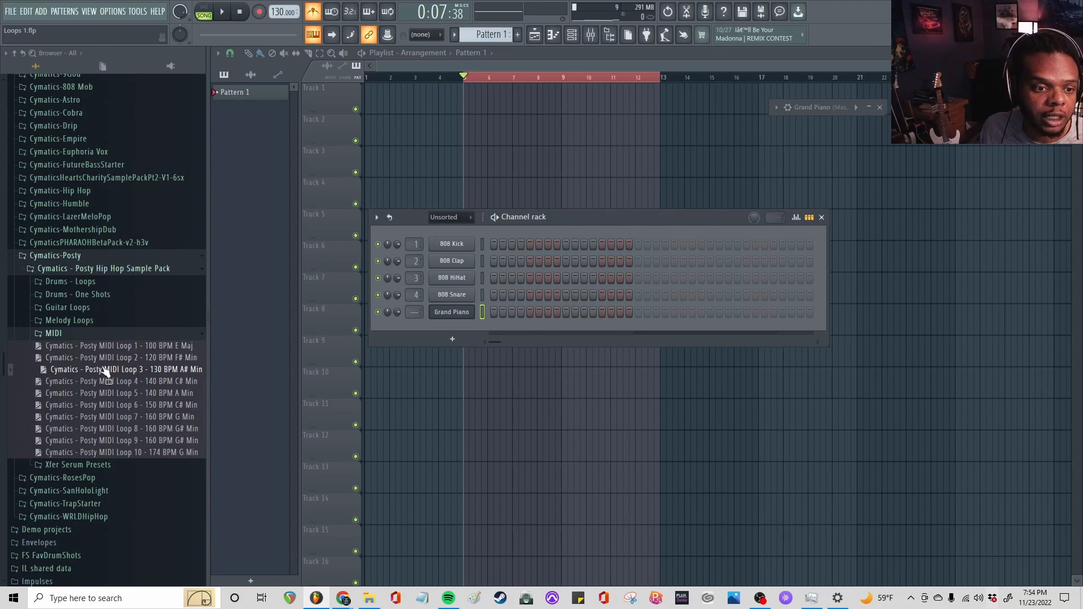
drag(103, 370, 474, 312)
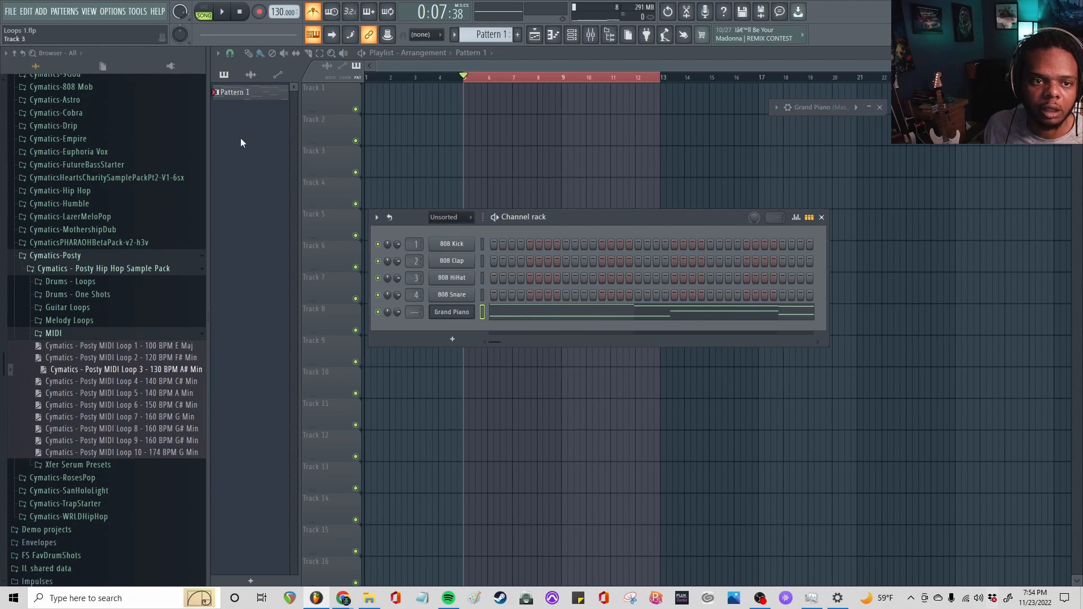
Place Pattern 1 on Track 1 of the playlist starting at bar 5, and play it back
click(478, 98)
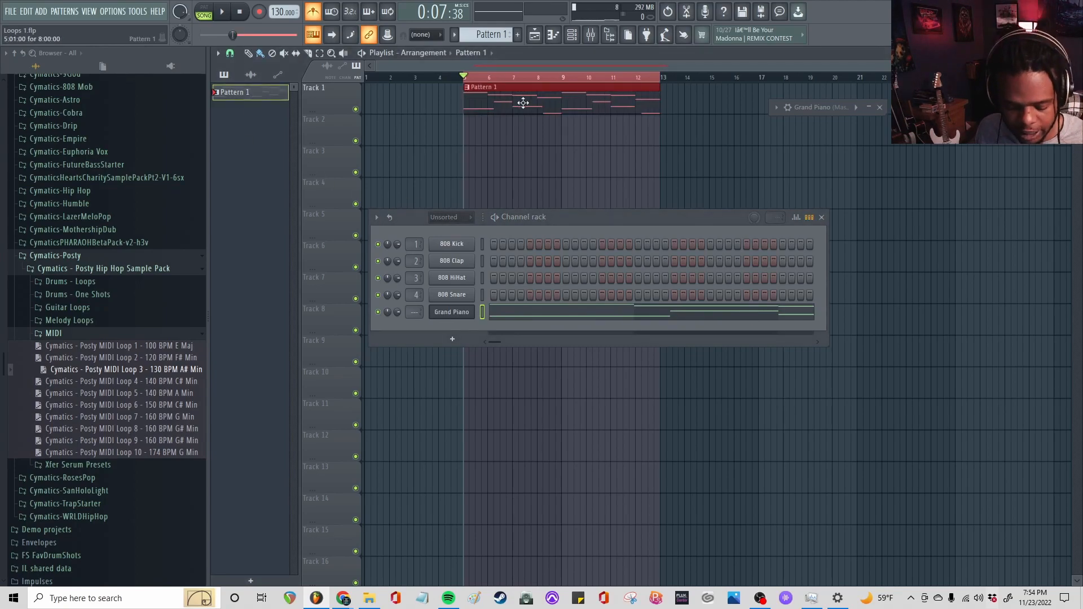
key(space)
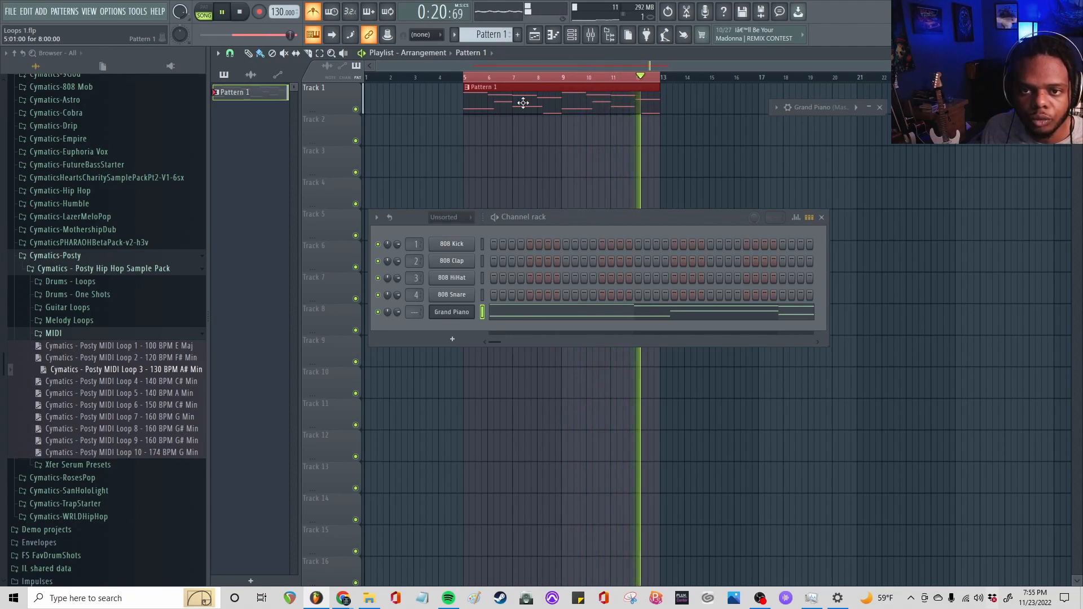
key(space)
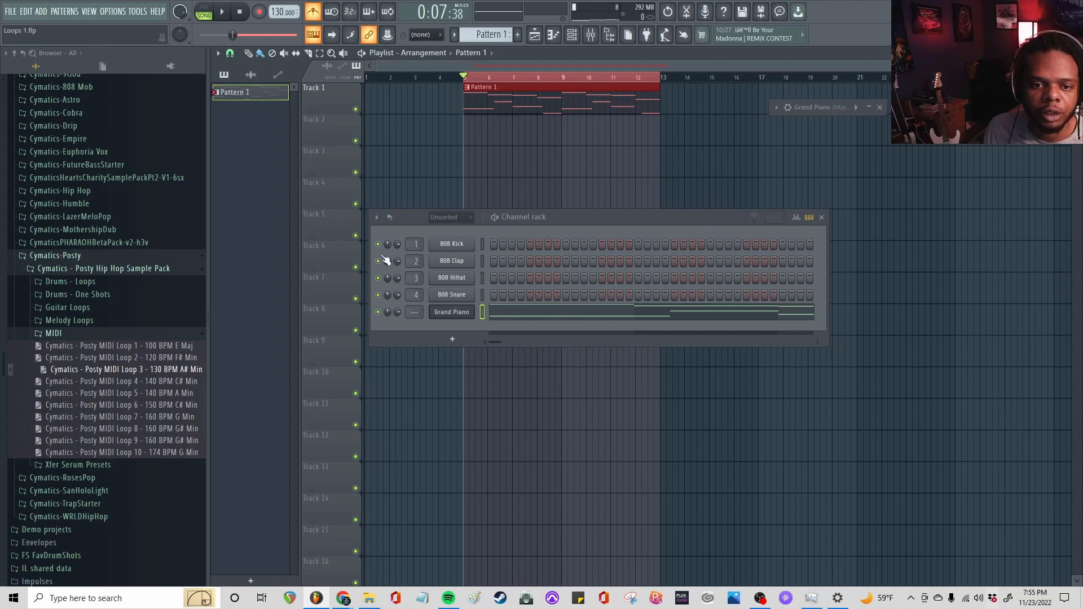
Route the Grand Piano channel to mixer track 5 and show the mixer
drag(416, 312, 416, 307)
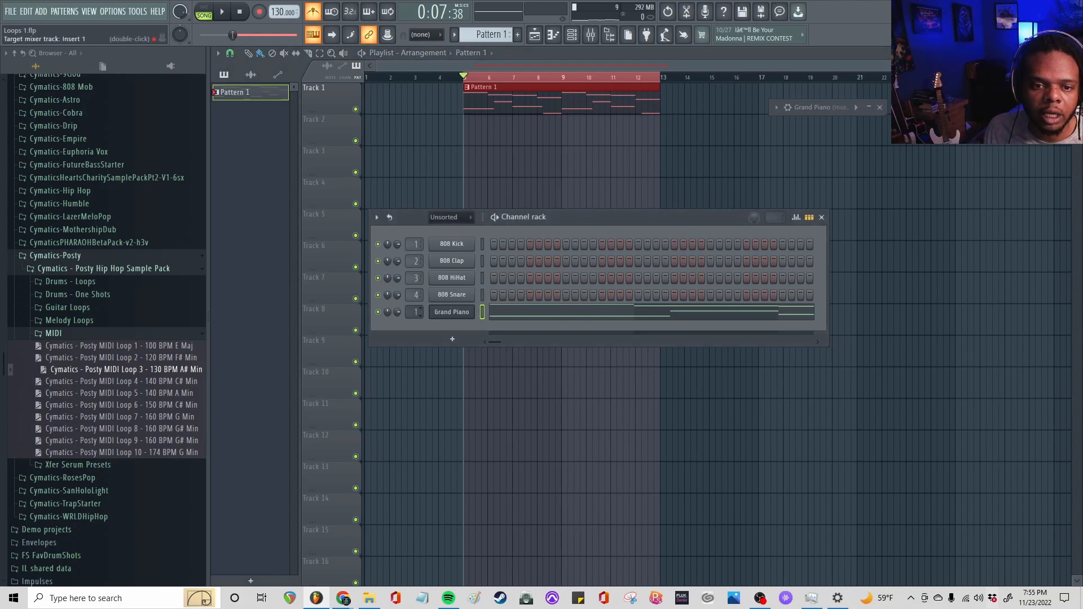
click(591, 35)
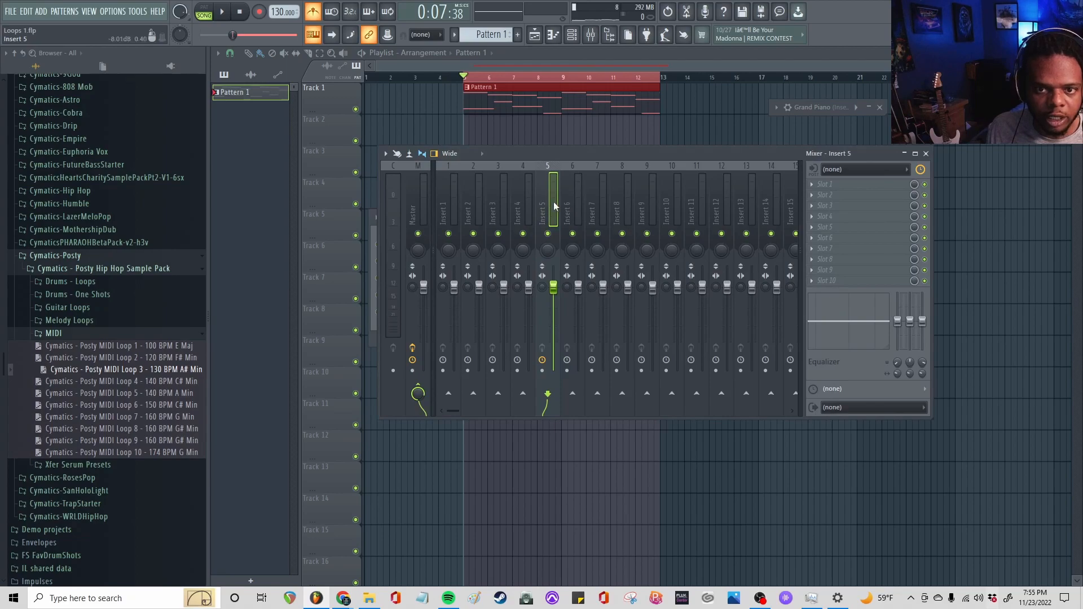
Rename mixer insert 5 as "Keys base" and colour it Forest Green (#509F35)
double_click(553, 201)
text(Keys base)
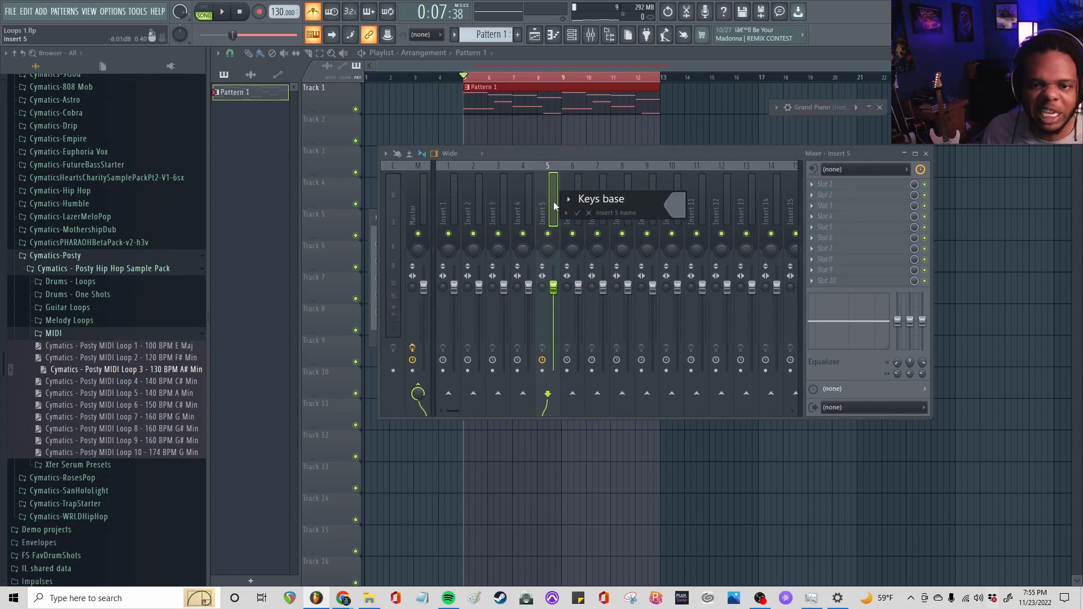
click(669, 207)
drag(774, 293, 754, 326)
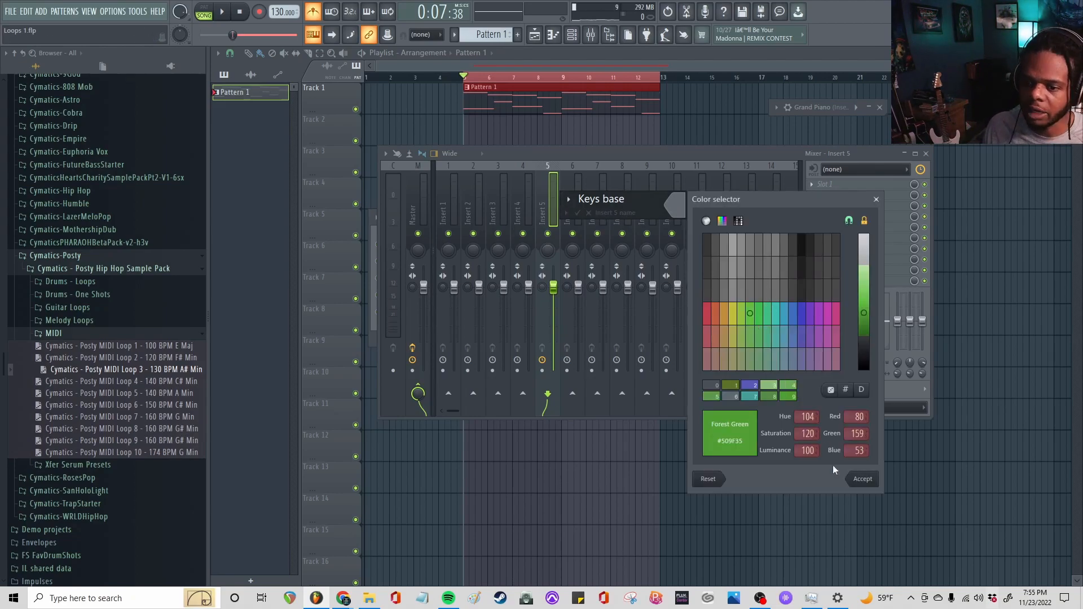
click(863, 483)
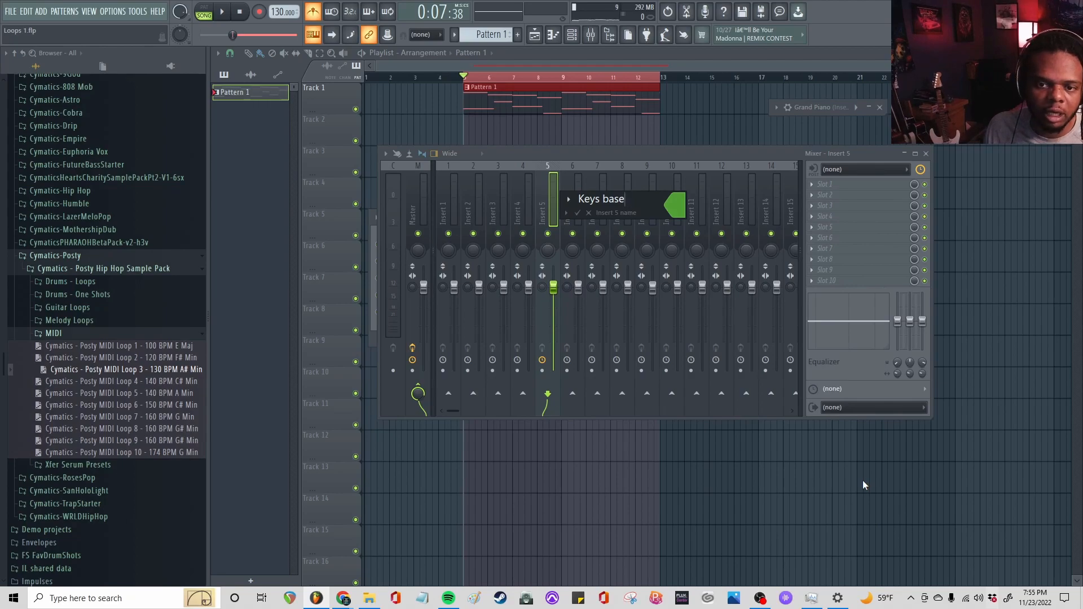
key(Return)
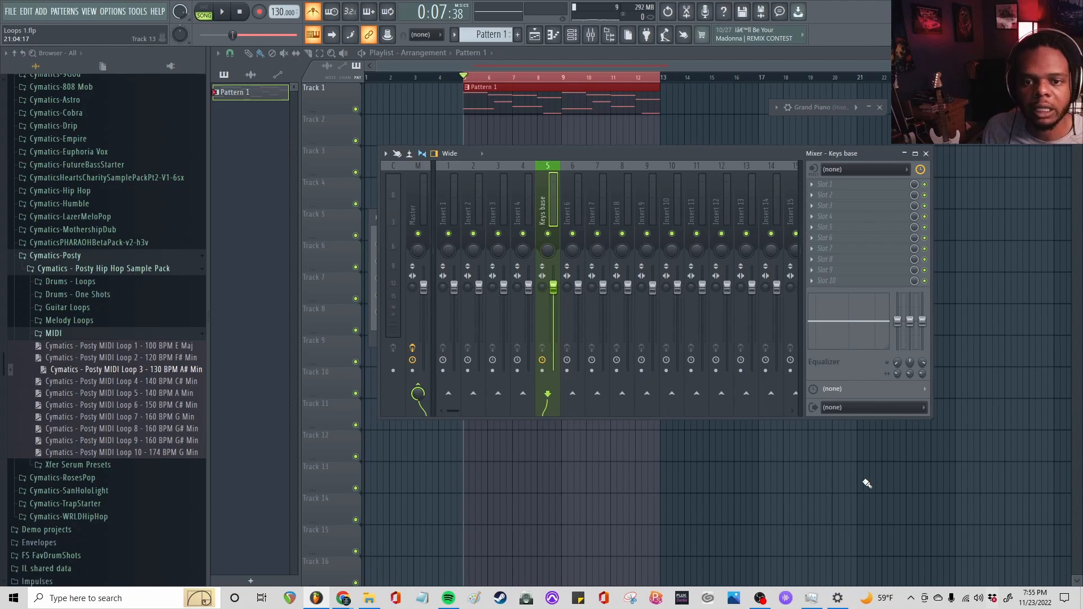
shift+click(867, 483)
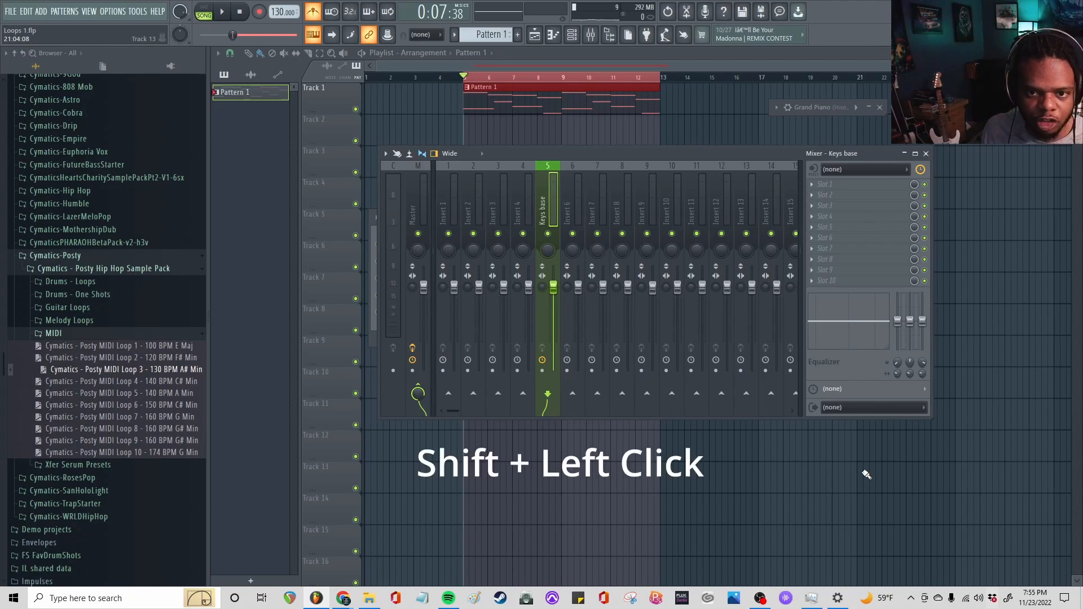
shift+click(554, 195)
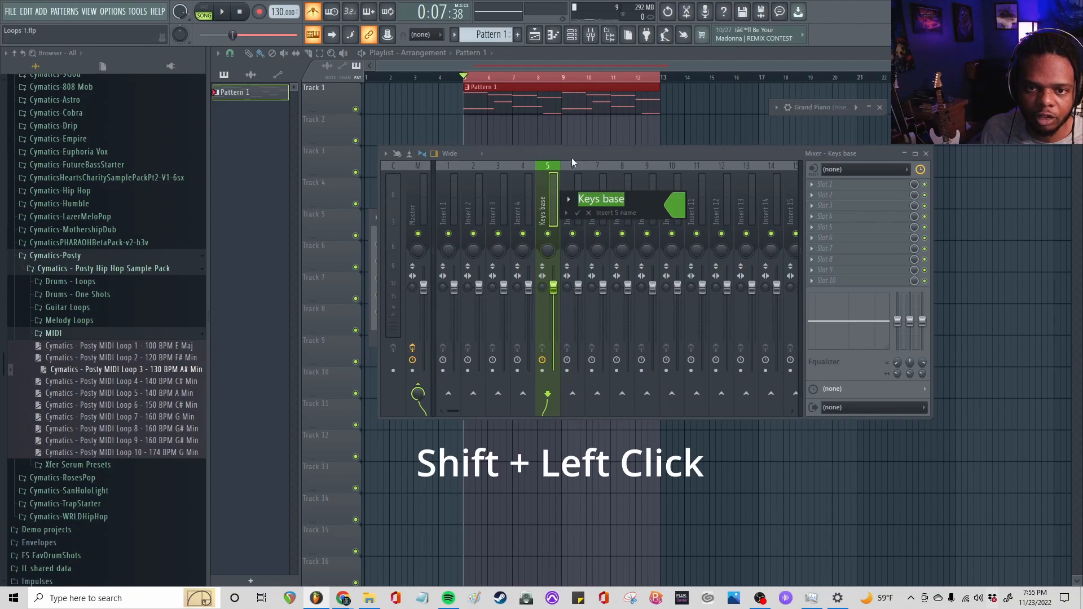
click(590, 213)
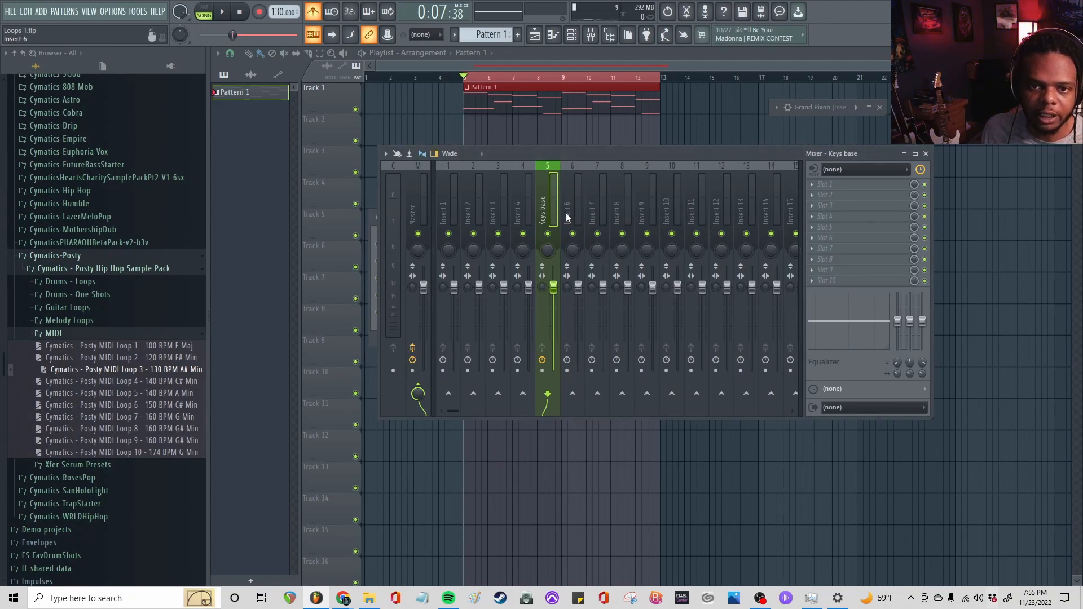
click(905, 154)
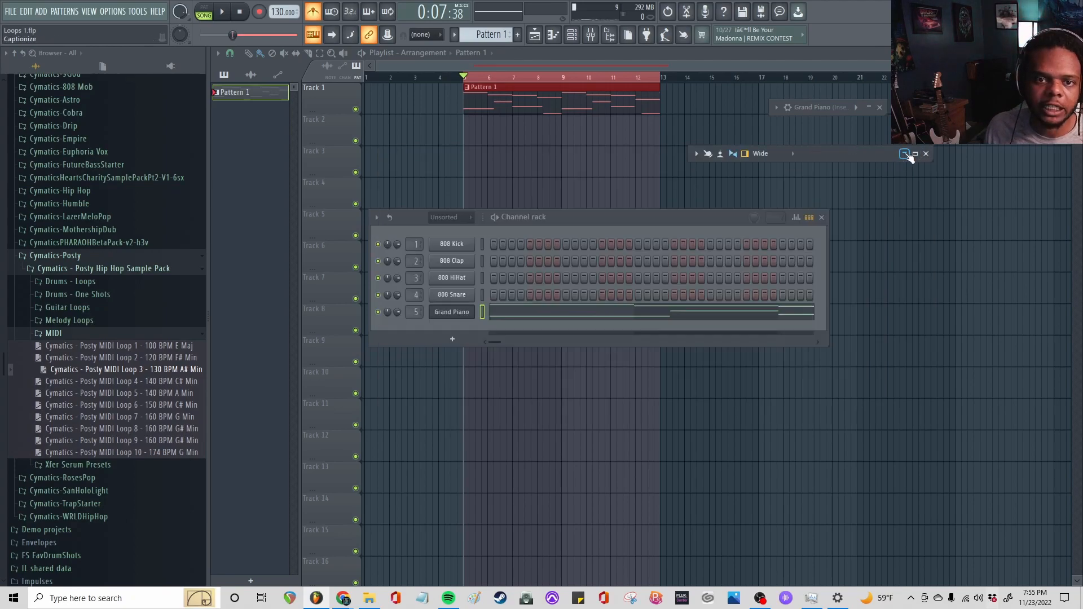
click(590, 38)
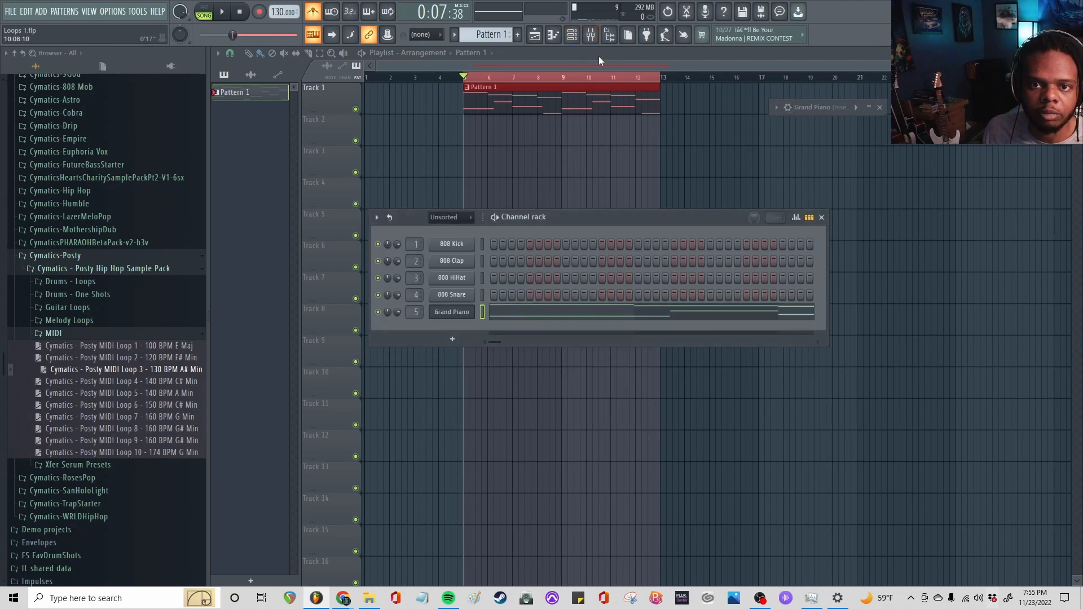
click(589, 35)
Play the arrangement to check the signal on the Keys base mixer track, and move the mixer clear of the playlist clip
key(space)
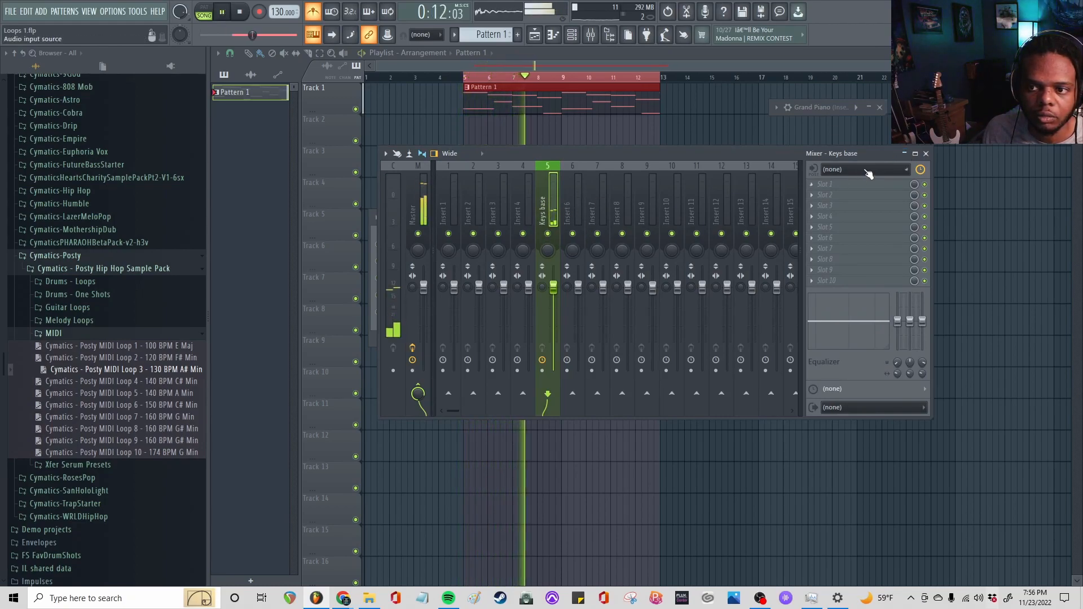
key(space)
drag(742, 151, 848, 313)
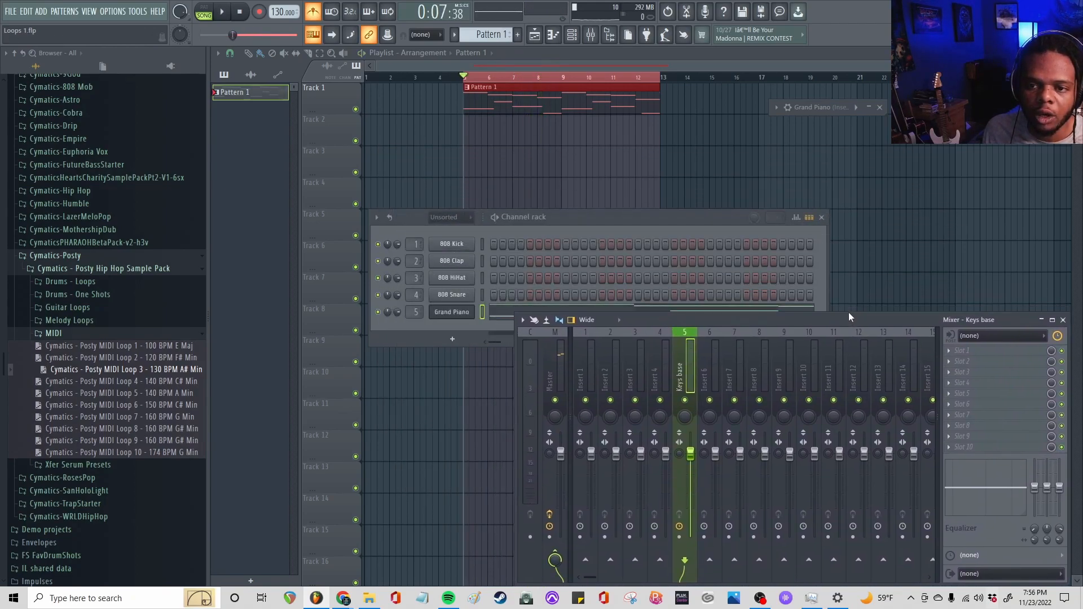
Open Pattern 1's Grand Piano notes in the piano roll and examine the loop's length and the notes near the end of bar 8
double_click(518, 104)
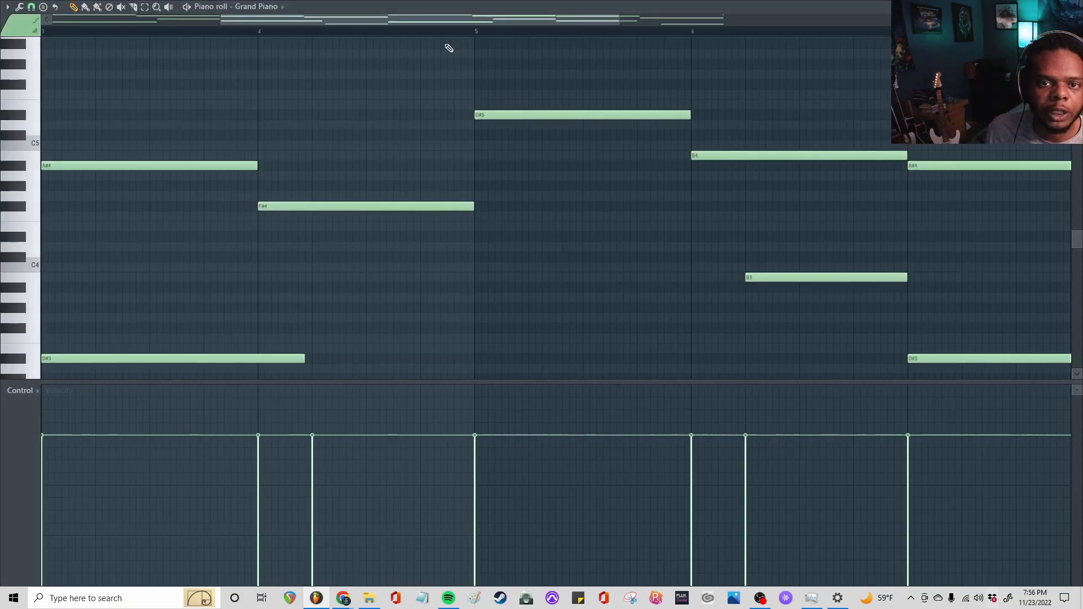
scroll(440, 33, down, 4)
scroll(398, 107, down, 4)
scroll(390, 101, up, 4)
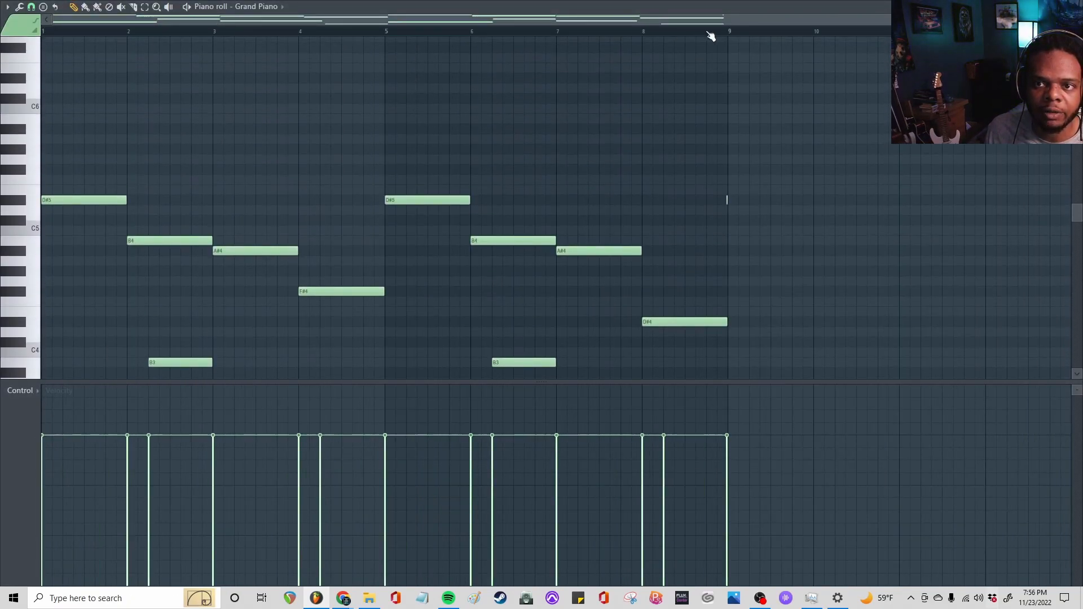
scroll(710, 36, up, 6)
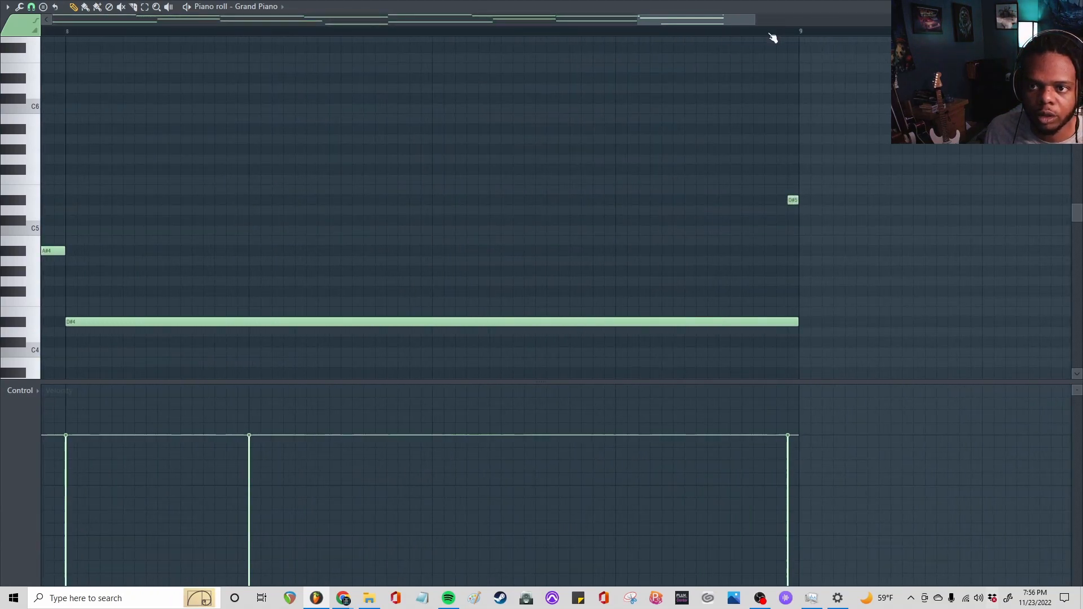
click(757, 47)
right_click(756, 48)
drag(740, 49, 786, 53)
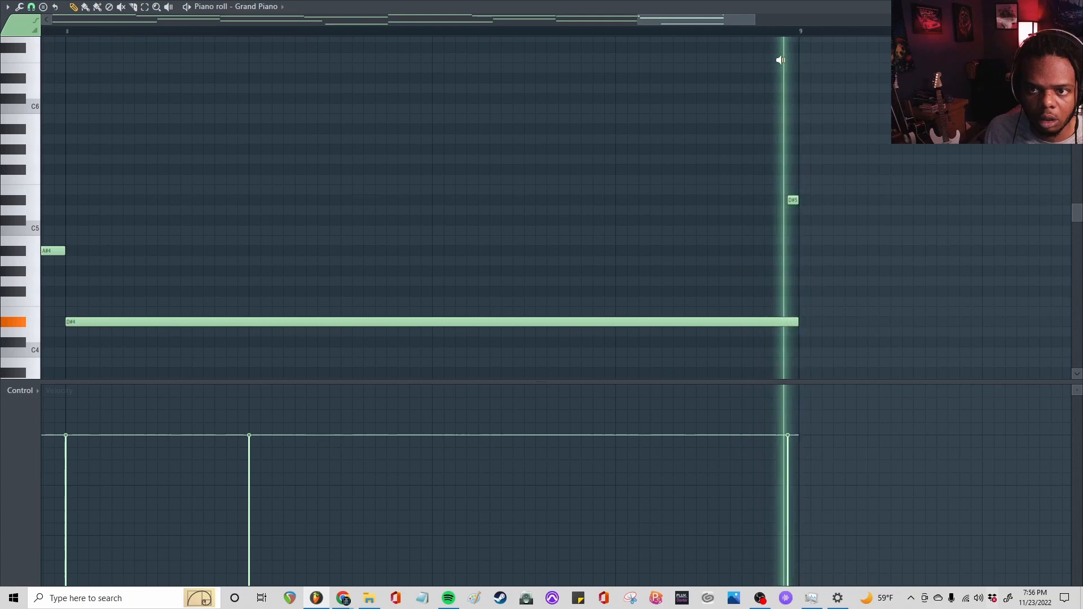
scroll(668, 35, down, 3)
scroll(667, 36, down, 3)
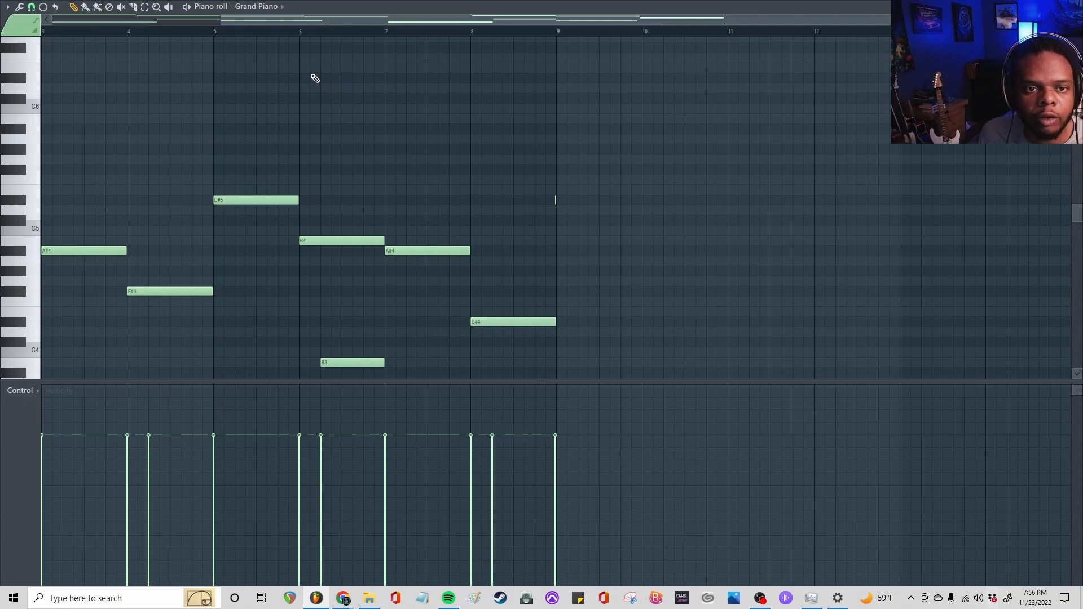
Examine the Grand Piano loop's notes from bar 1 to bar 8 and play its opening
alt+right_click(236, 69)
drag(236, 69, 131, 79)
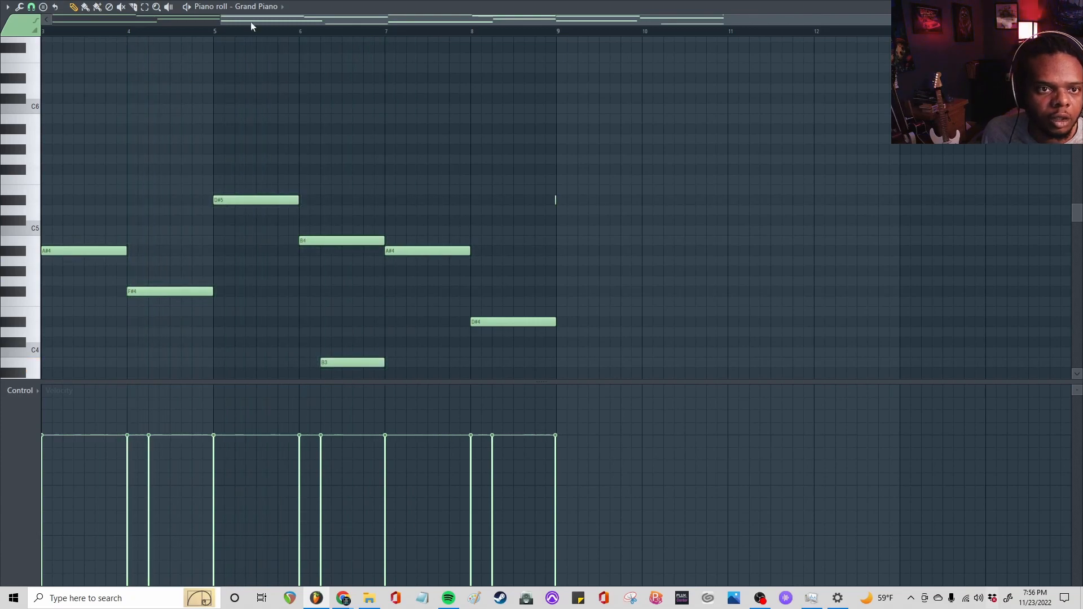
scroll(243, 35, left, 3)
scroll(159, 65, down, 3)
scroll(164, 107, up, 1)
scroll(164, 107, down, 5)
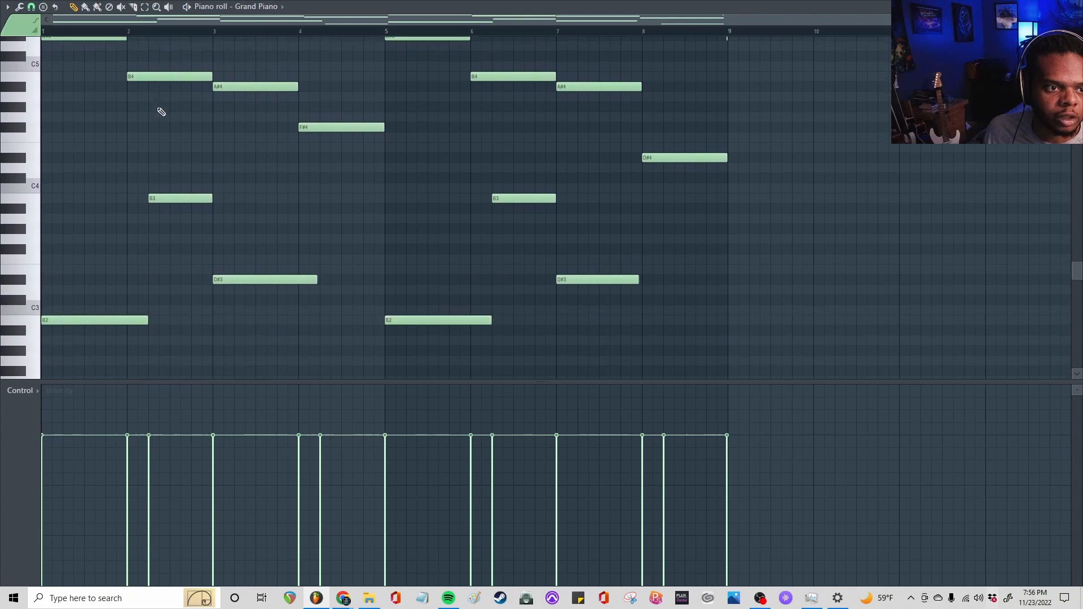
scroll(160, 109, up, 3)
key(space)
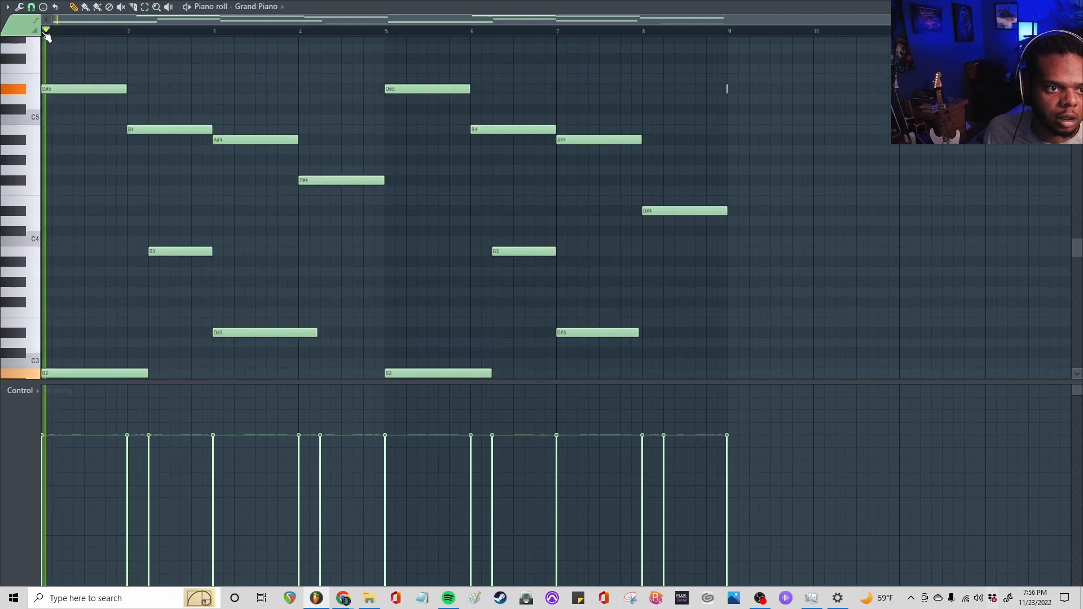
key(space)
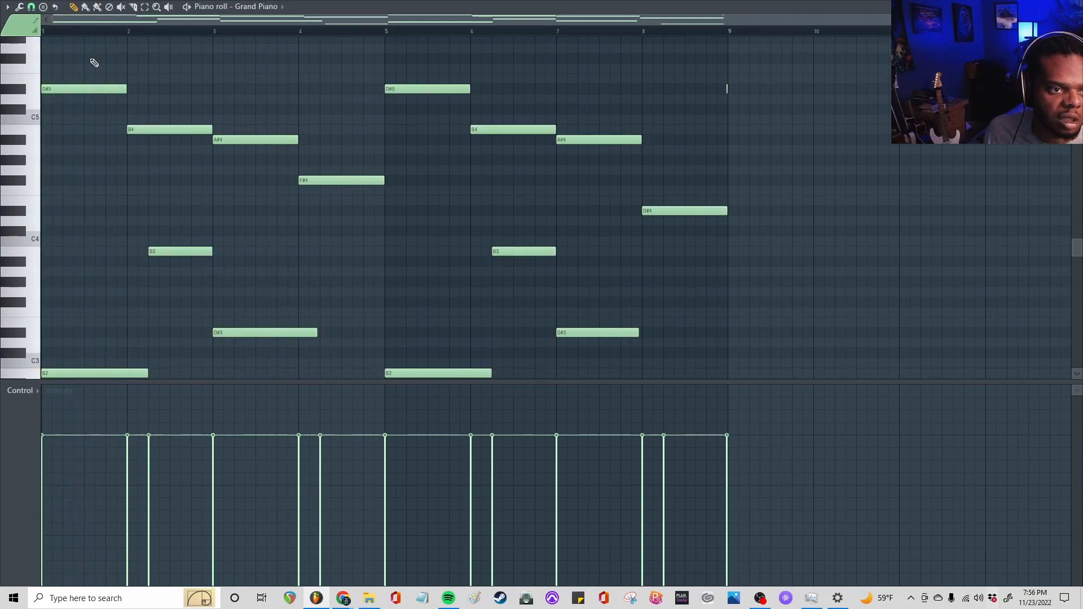
Add an A#4 note under the D#5 at the start of bar 1 and play it back
click(79, 190)
drag(77, 190, 48, 180)
drag(50, 181, 70, 139)
alt+right_click(104, 163)
alt+right_click(79, 160)
alt+right_click(80, 148)
alt+right_click(70, 126)
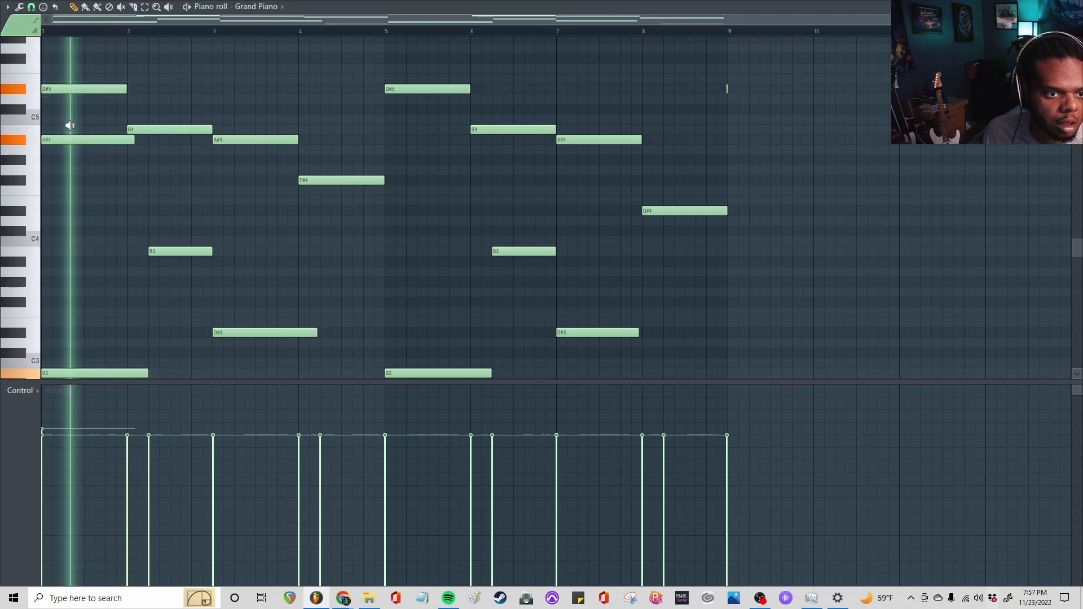
key(space)
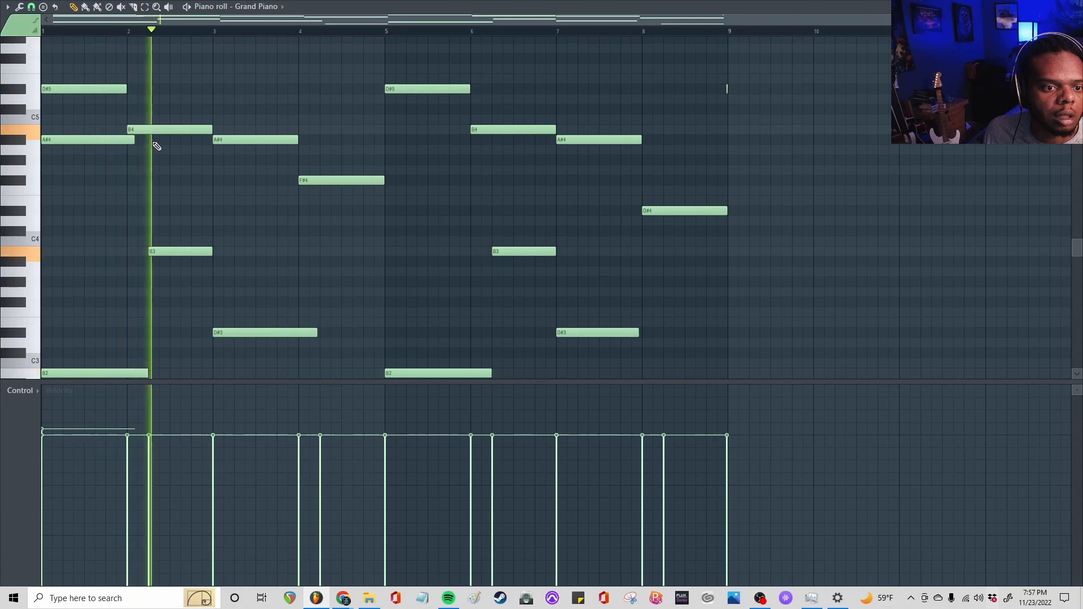
key(space)
Add an F#3 note at the start of bar 2 and audition it
scroll(153, 147, down, 3)
click(131, 247)
drag(145, 247, 138, 239)
key(space)
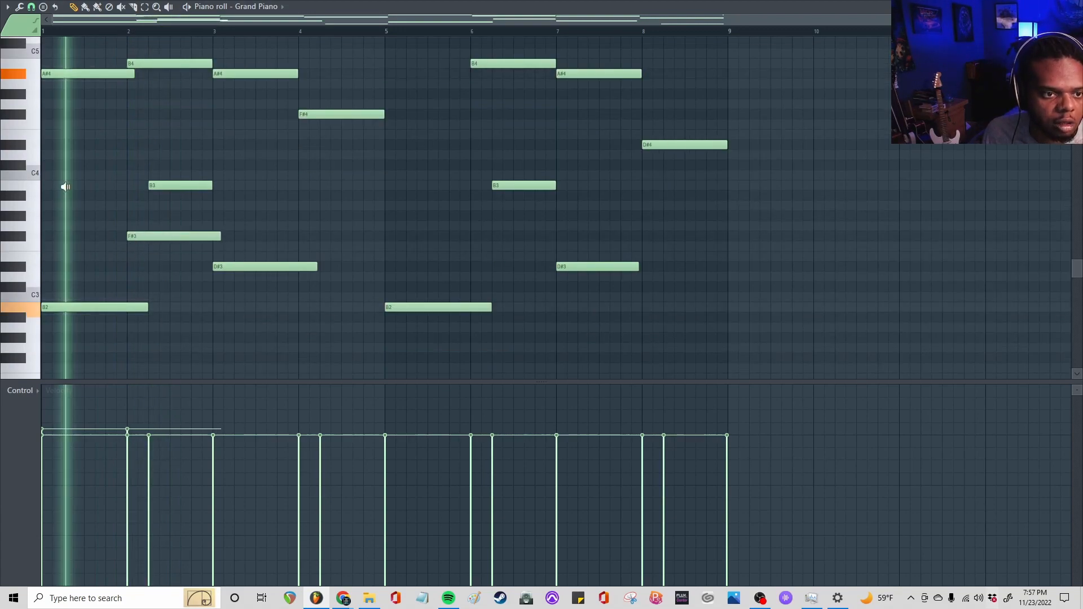
drag(140, 183, 179, 183)
key(space)
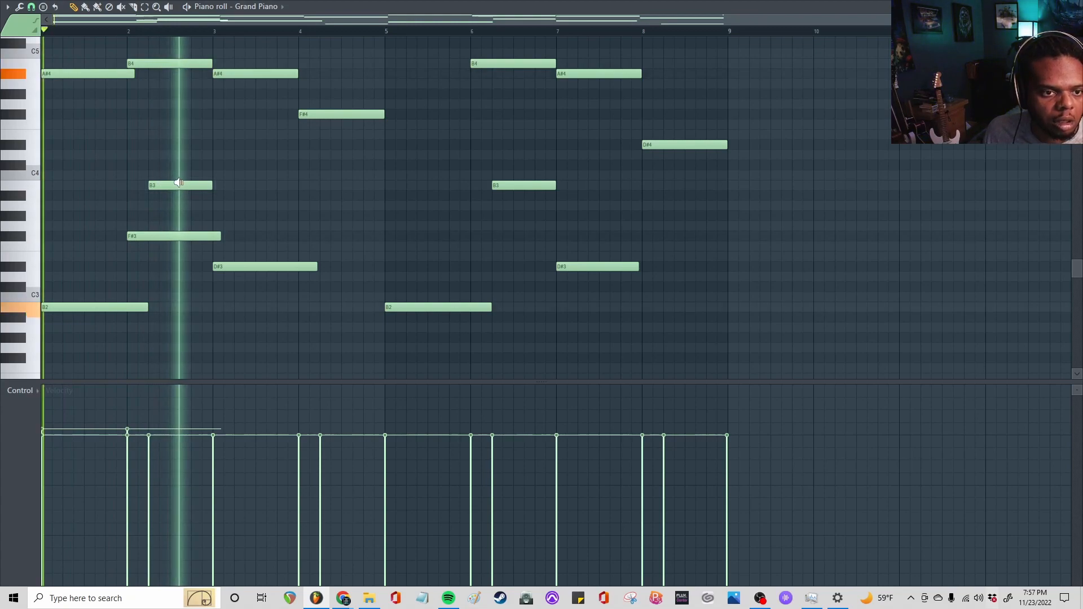
Line up and shorten the F#3 to match bar 2's B3, and add an A#3 note at bar 3, checking by playback
drag(160, 237, 222, 193)
key(space)
click(220, 206)
drag(140, 124, 236, 131)
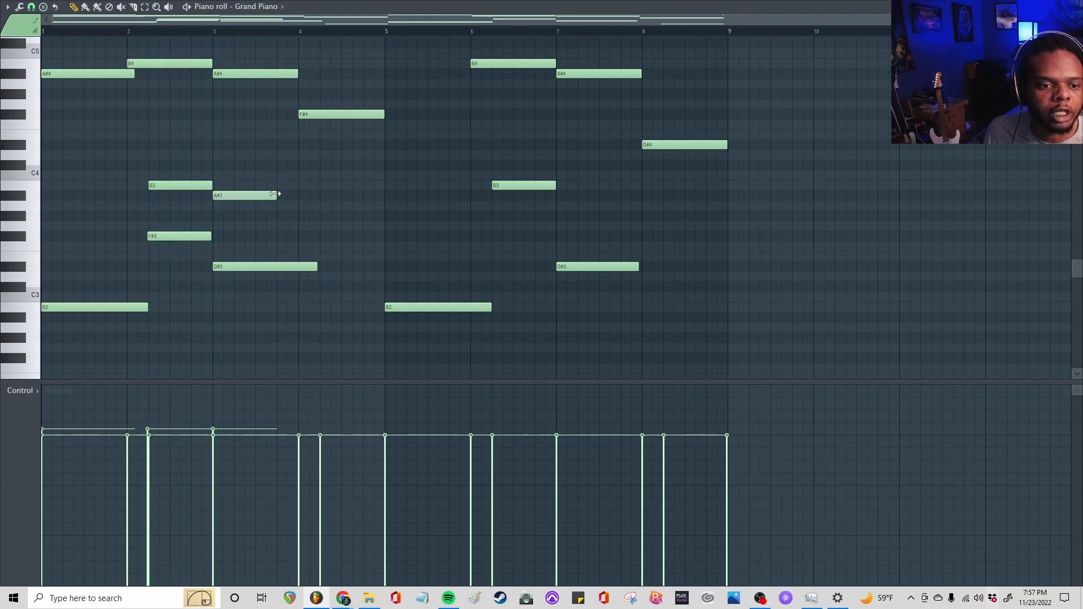
key(space)
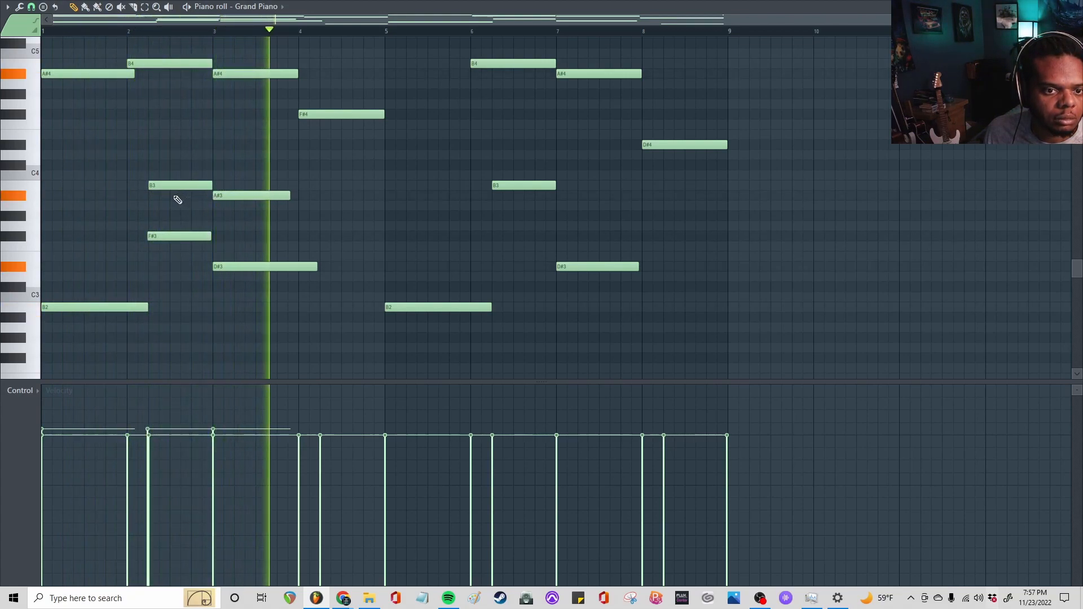
key(space)
Nudge bar 1's A#4, bar 2's F#3 and bar 3's A#3 and D#3 slightly behind the beat, checking the timing by playback
drag(161, 234, 167, 233)
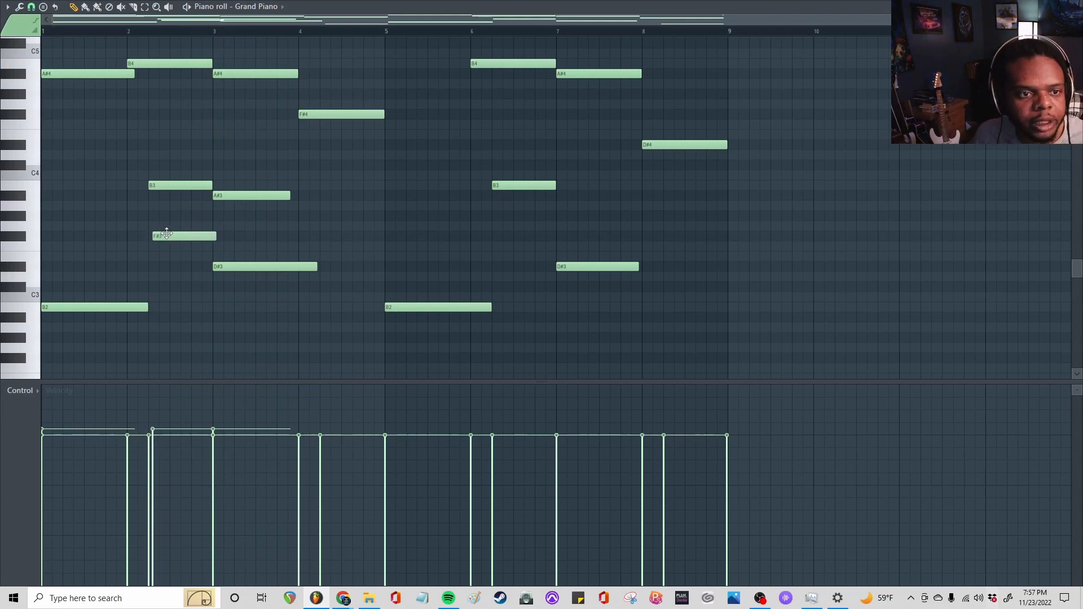
scroll(94, 233, up, 3)
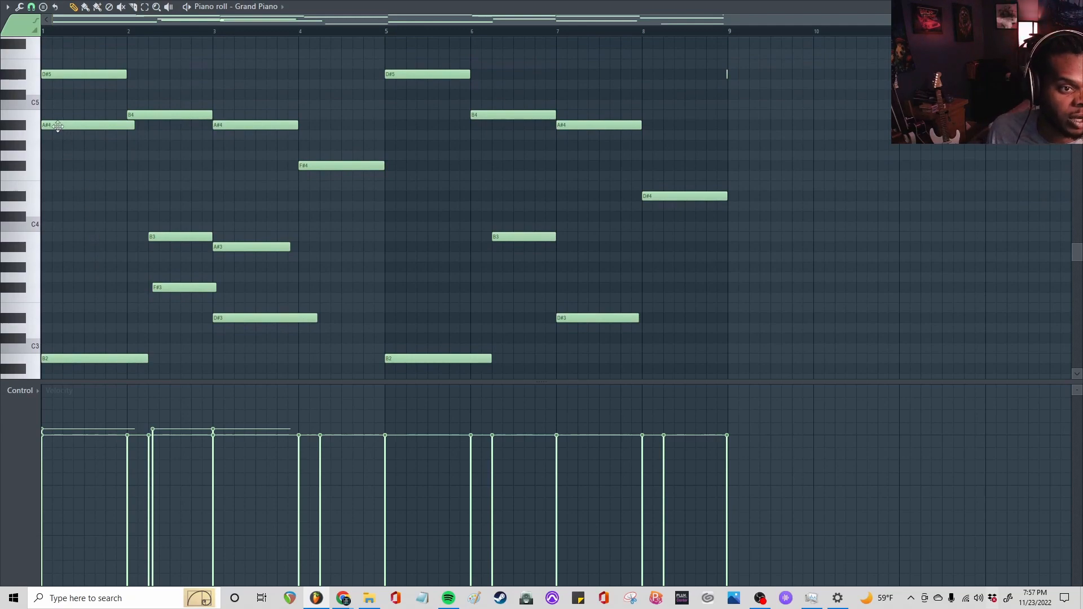
drag(57, 126, 61, 124)
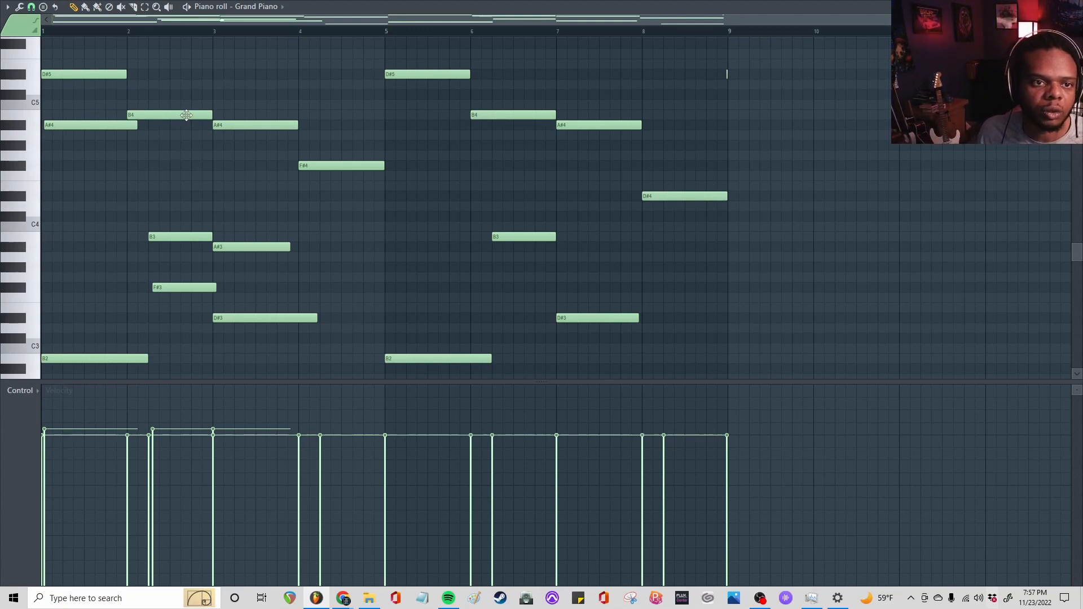
key(space)
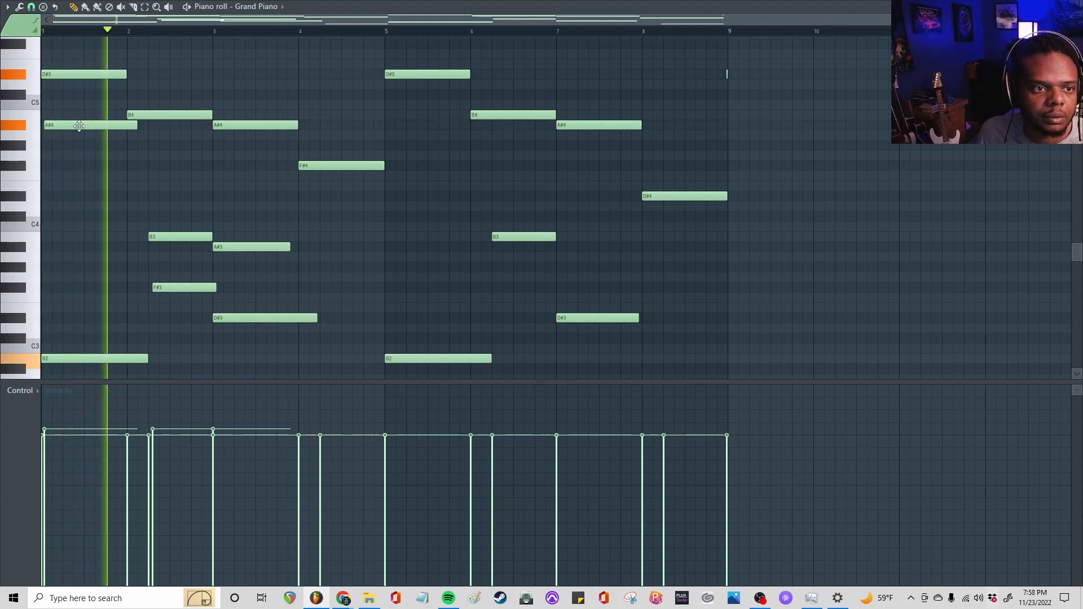
key(space)
drag(79, 126, 77, 127)
drag(177, 288, 174, 288)
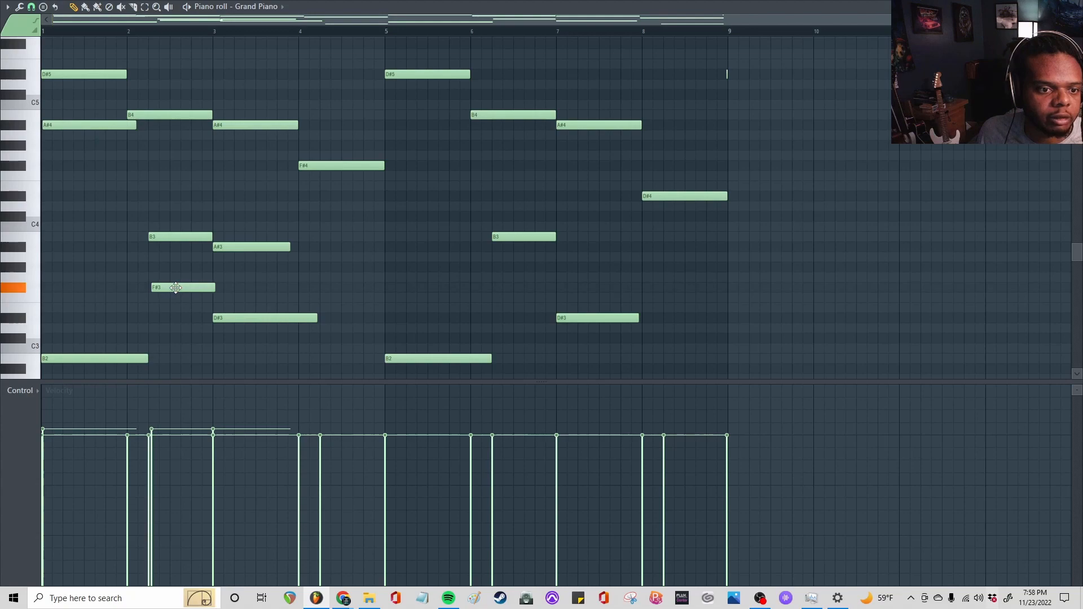
key(space)
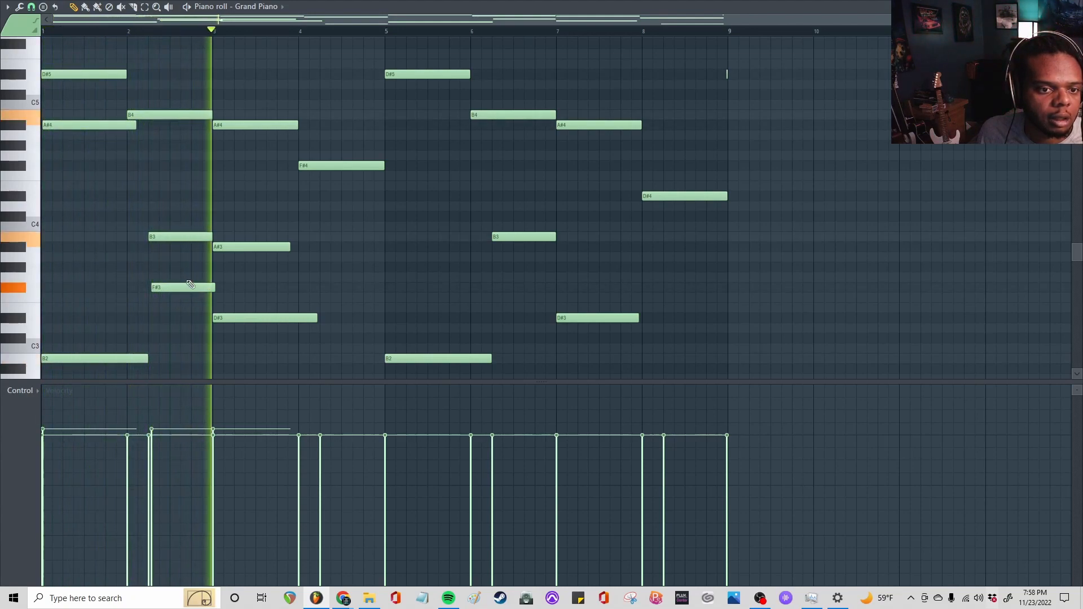
key(space)
drag(229, 247, 231, 246)
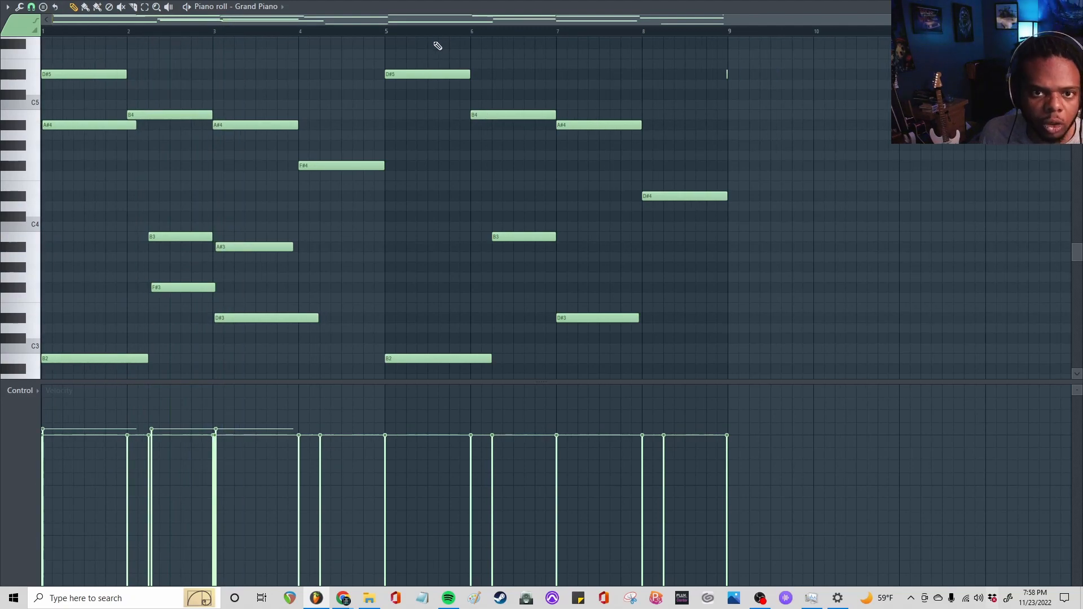
Delete the Grand Piano notes from bar 5 through bar 8
drag(419, 46, 743, 371)
key(Delete)
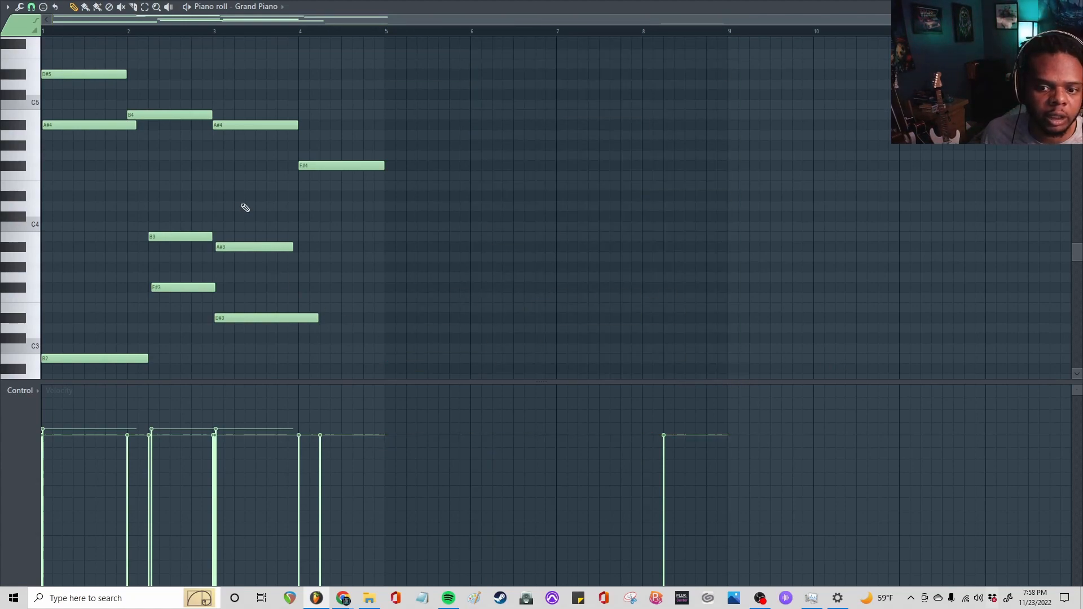
scroll(592, 189, down, 1)
scroll(203, 214, down, 7)
scroll(200, 212, up, 8)
scroll(302, 159, down, 4)
Add a D#4 note below bar 4's F#4, starting just before the low D#2 note, and play it back
click(315, 152)
drag(314, 152, 311, 141)
ctrl+right_click(248, 124)
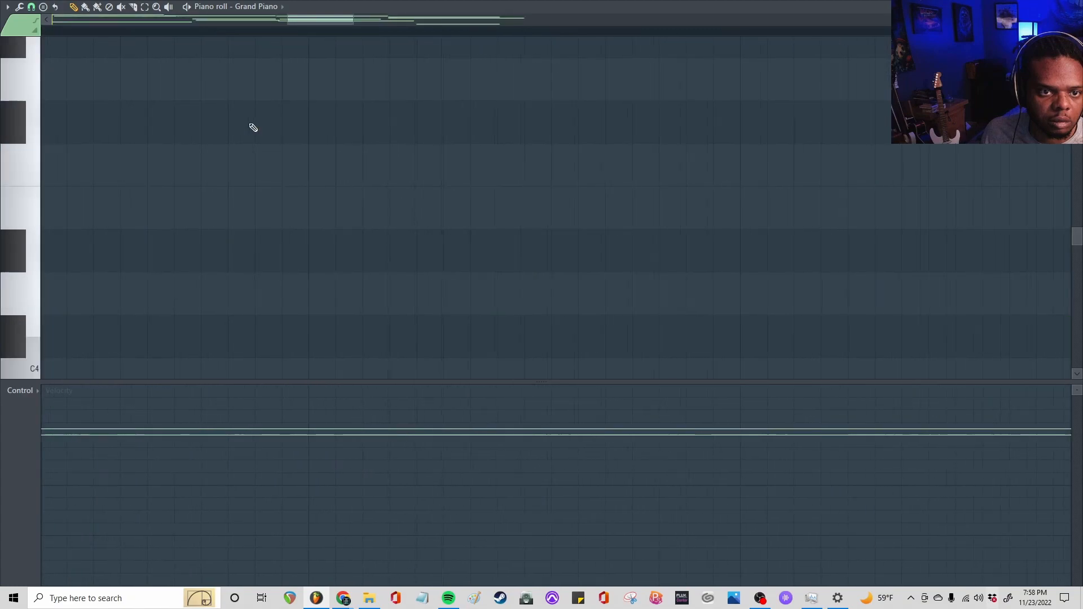
ctrl+right_click(248, 125)
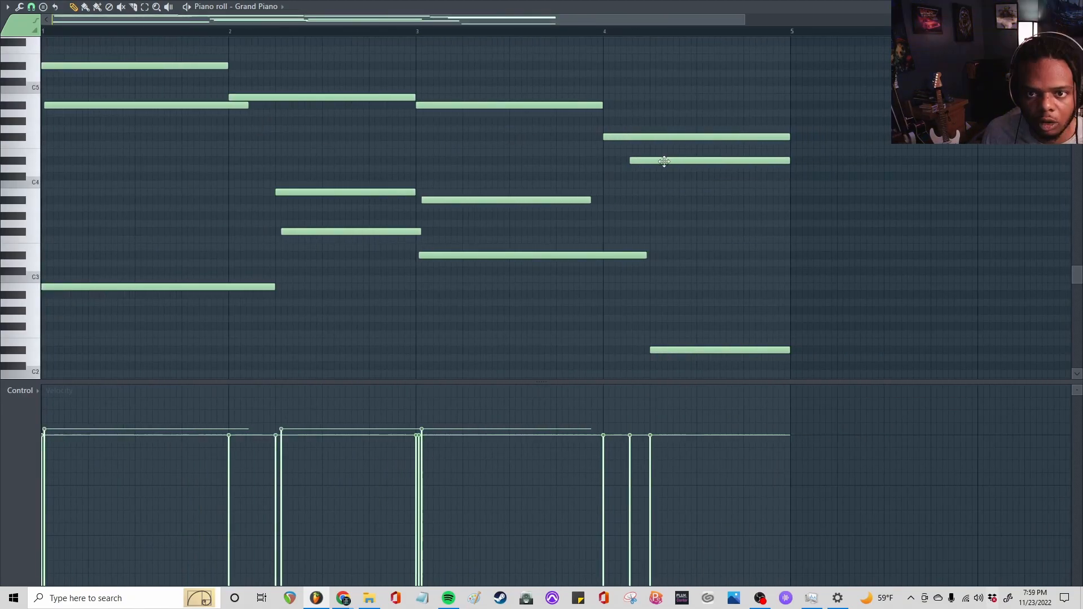
drag(665, 161, 668, 161)
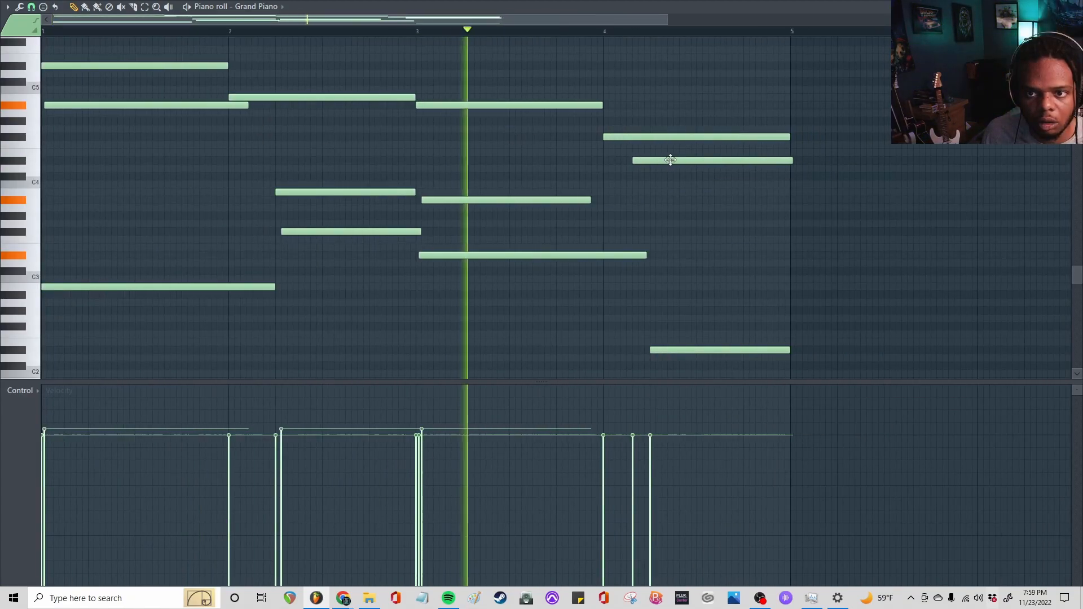
key(space)
drag(670, 161, 677, 157)
key(space)
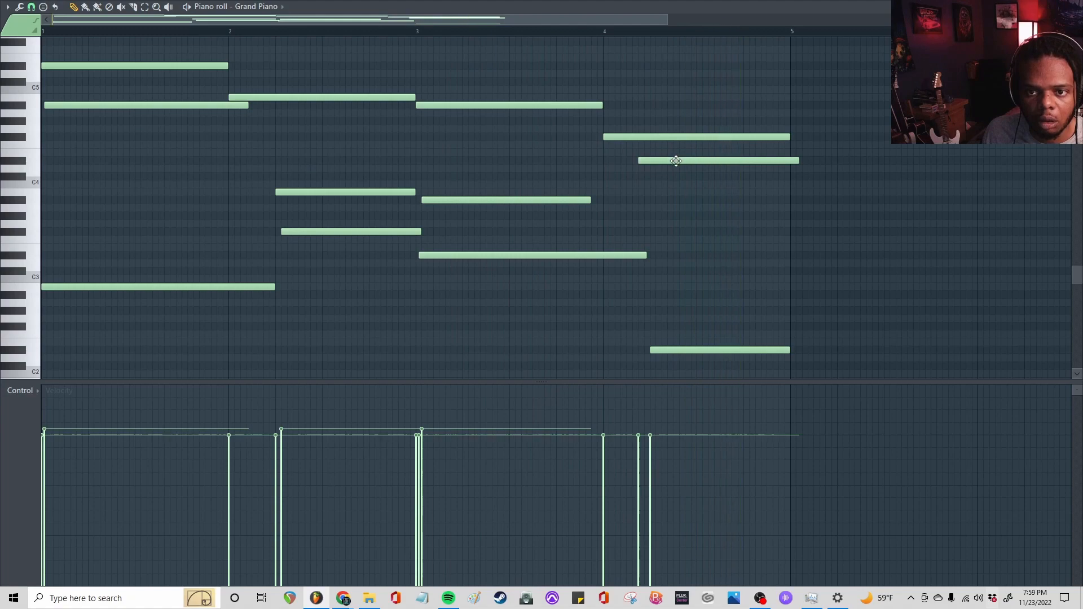
Shift bar 4's D#4 slightly closer to the low note's start and trim it to end at bar 5, checking by playback
scroll(677, 158, up, 3)
drag(694, 156, 718, 160)
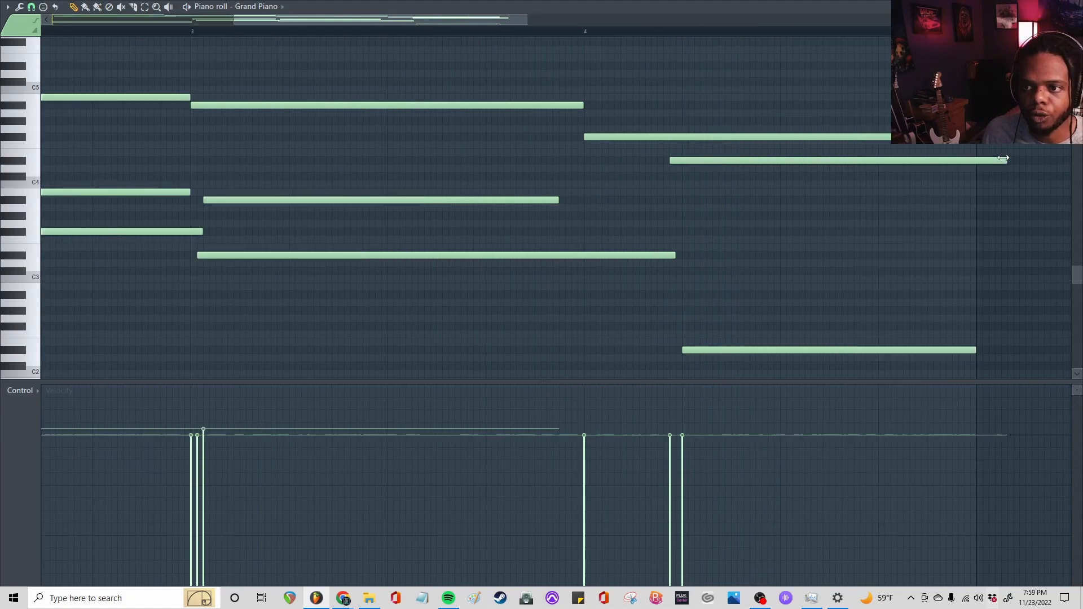
key(space)
drag(986, 169, 980, 175)
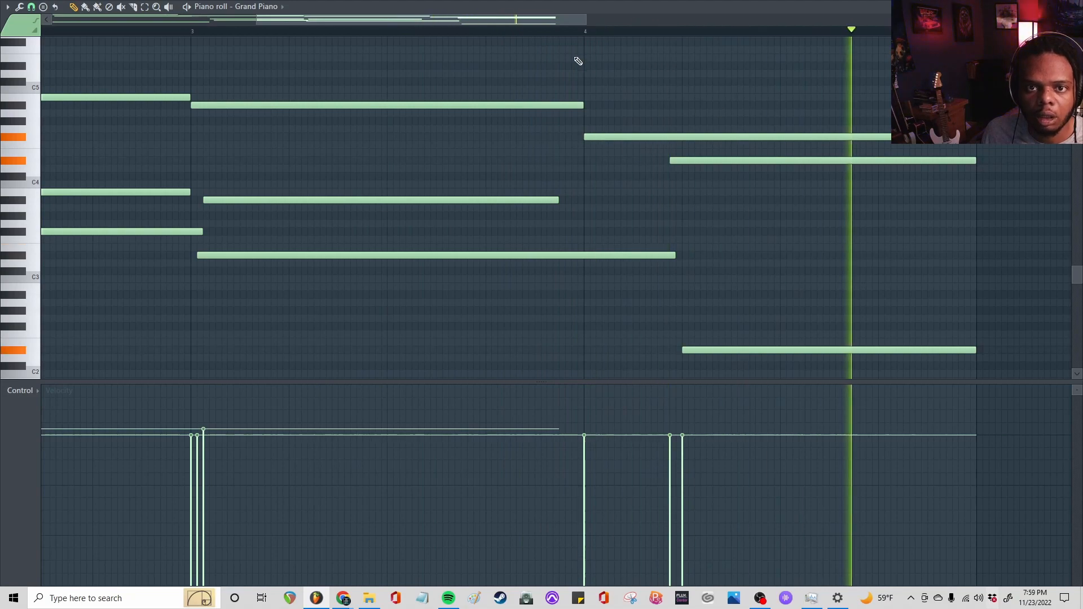
key(space)
scroll(519, 41, down, 3)
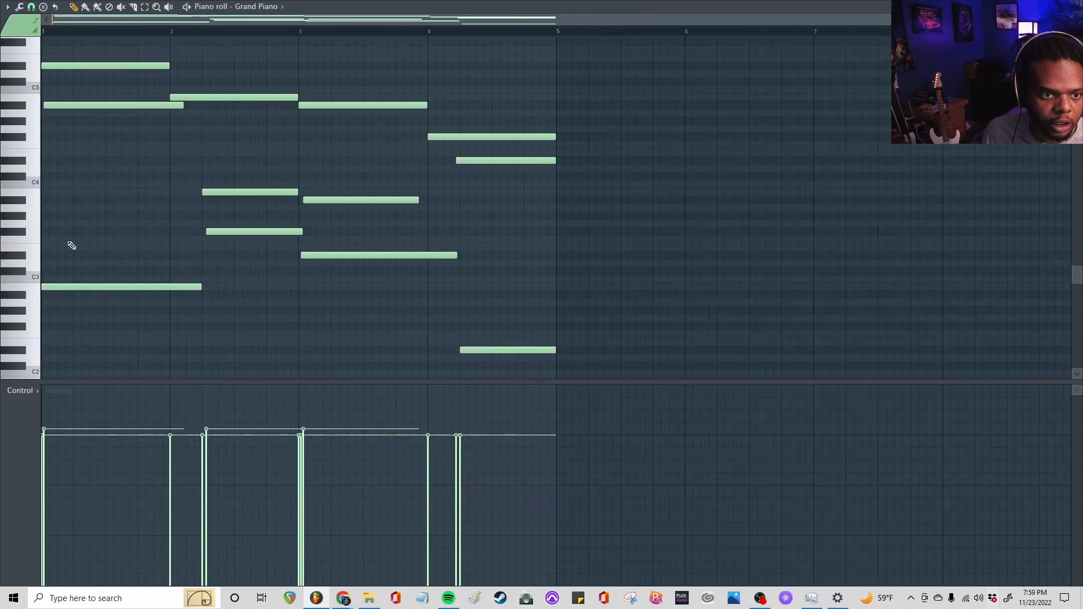
Select the lowest note of each chord, reduce their velocities slightly below the other notes, and play the loop
drag(55, 221, 554, 363)
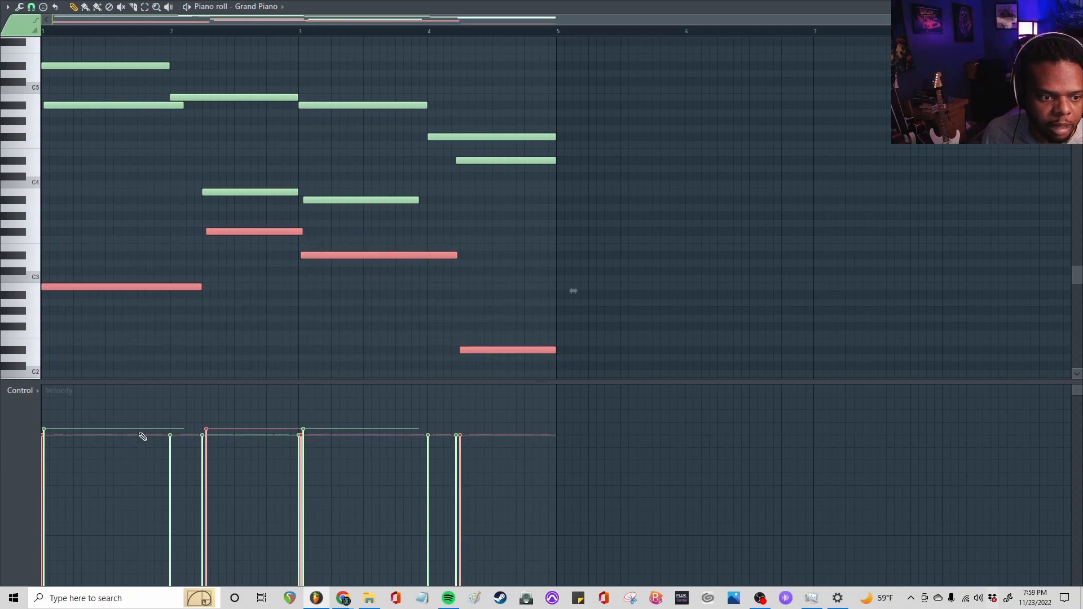
drag(42, 446, 51, 448)
drag(207, 449, 213, 447)
drag(303, 452, 303, 448)
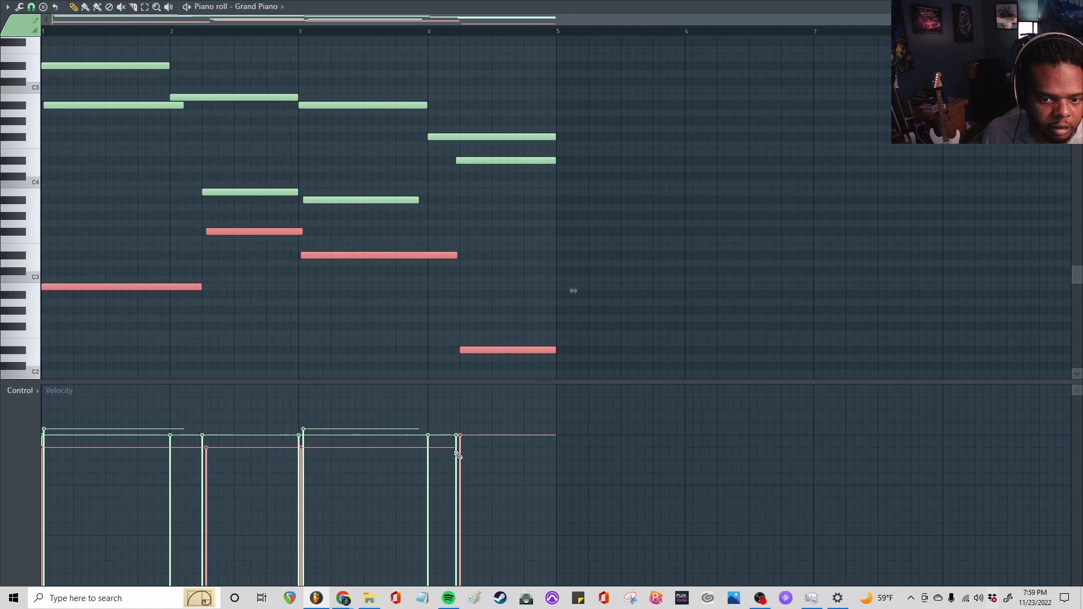
drag(459, 448, 460, 449)
key(space)
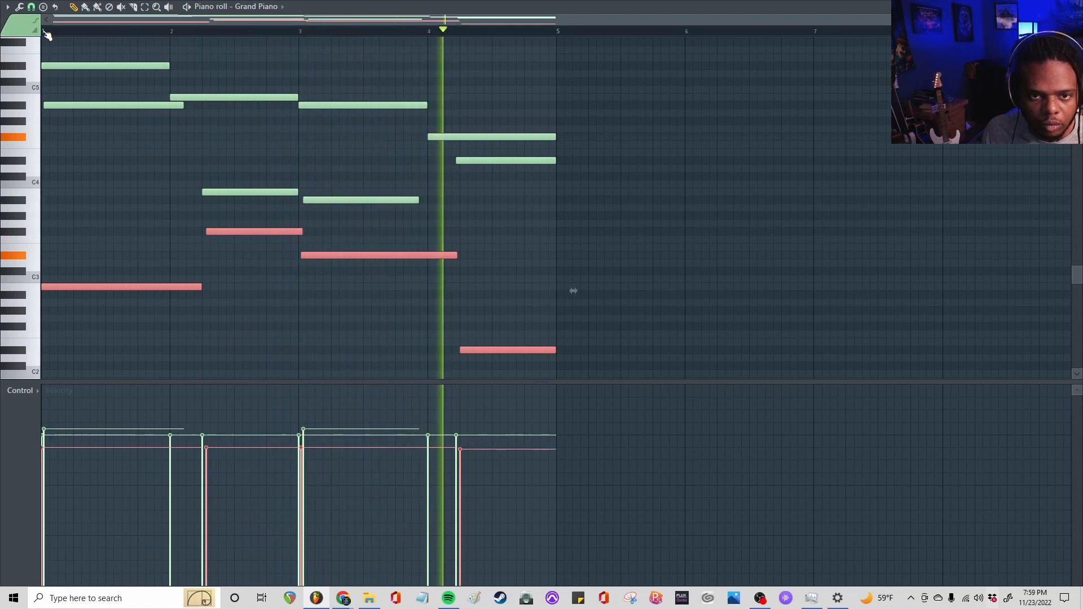
key(space)
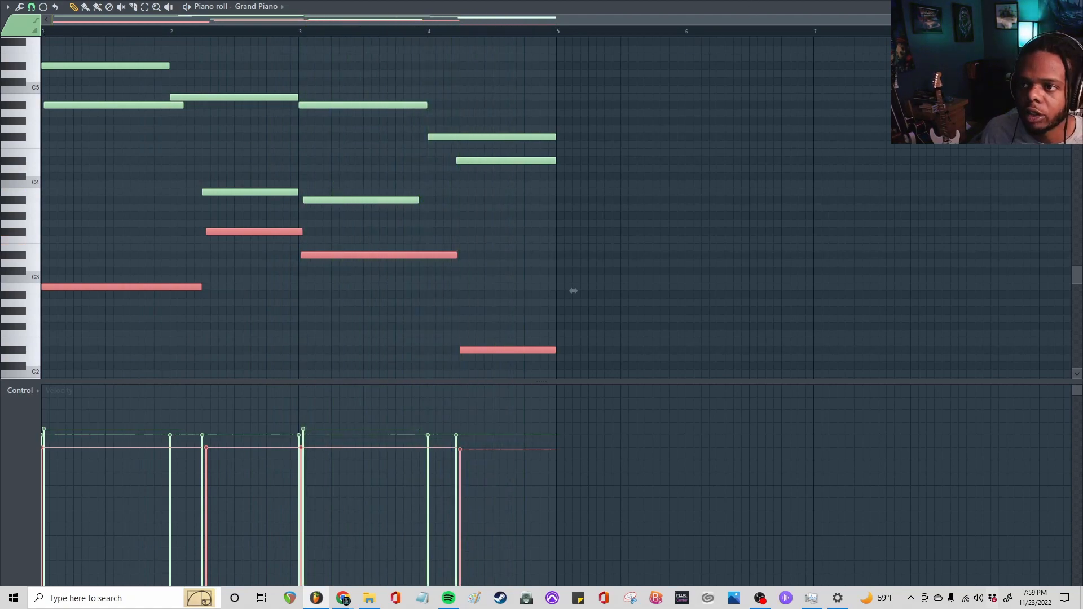
Return to the playlist, place a second Pattern 1 clip at bar 9, and move the channel rack clear of the tracks
click(1077, 7)
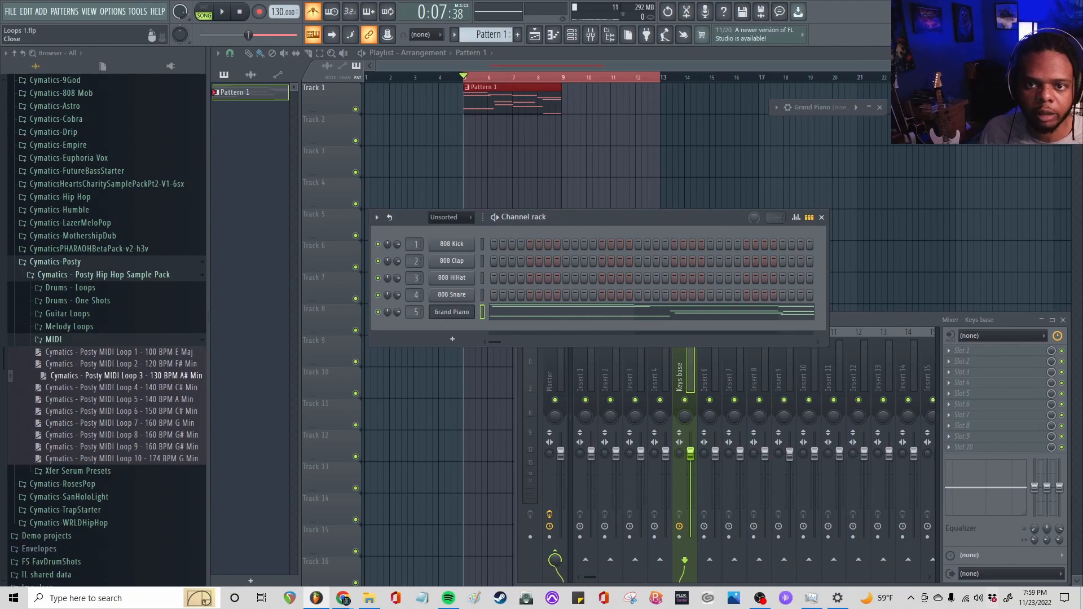
drag(572, 100, 565, 101)
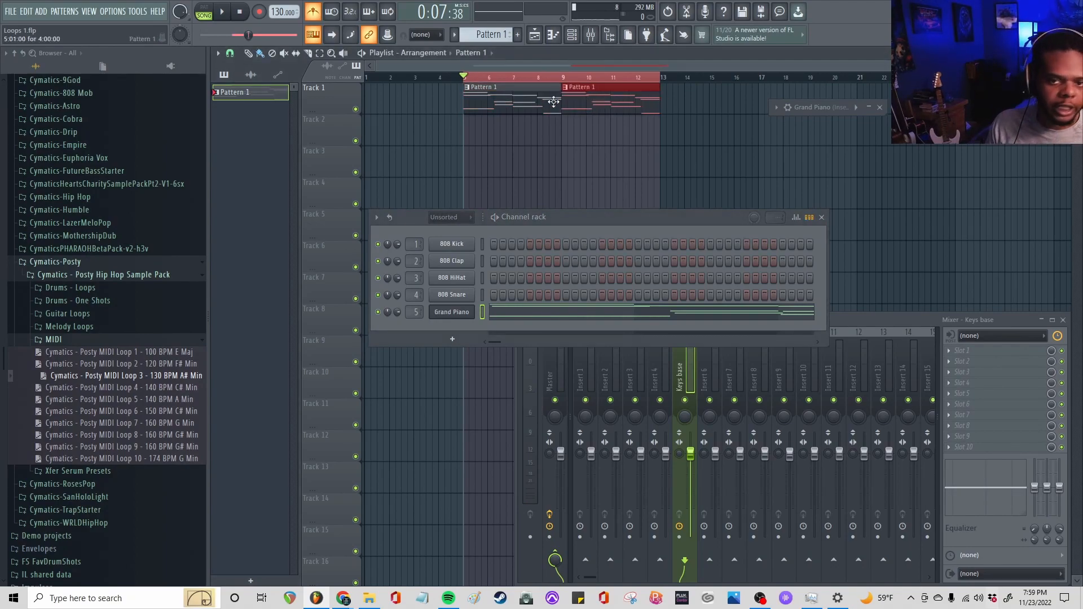
drag(605, 218, 587, 188)
Open the Grand Piano's FLEX window and, during playback, set the Tone macro to 54% and raise the Chorus macro
click(424, 286)
click(424, 287)
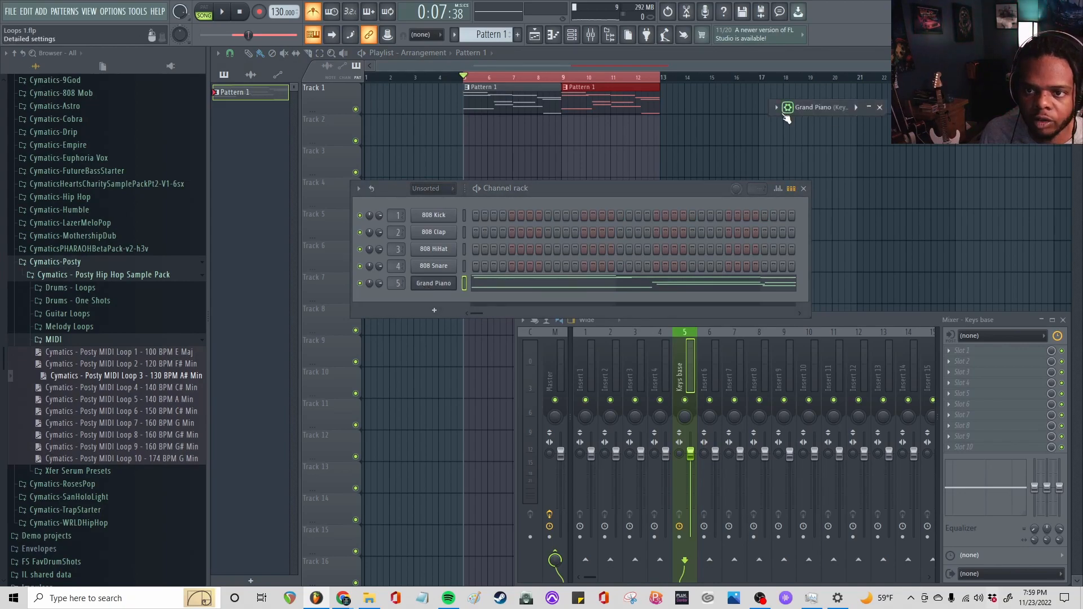
click(870, 109)
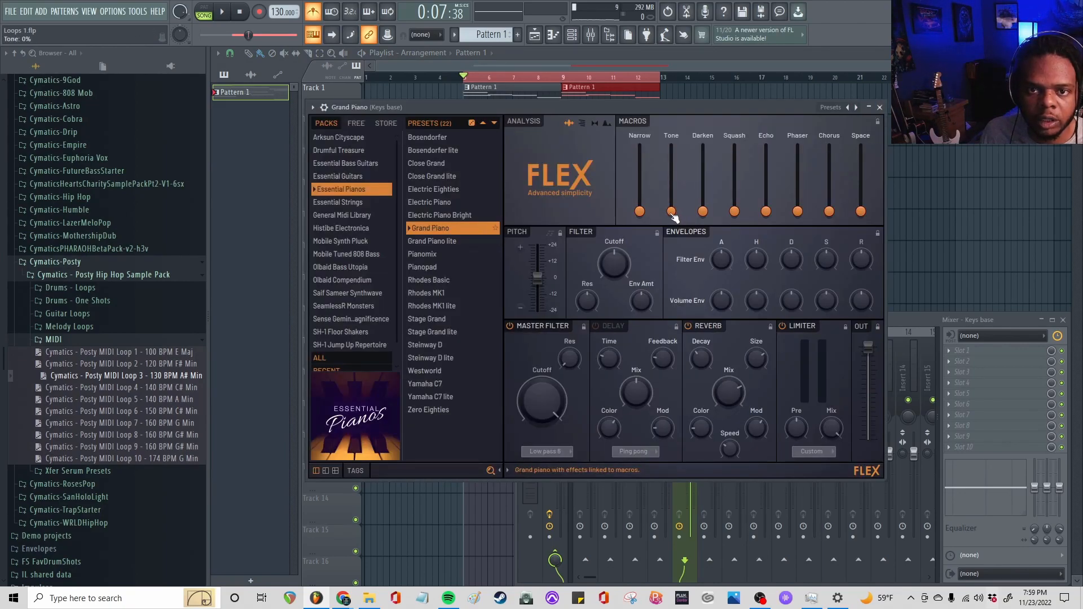
key(space)
drag(671, 211, 671, 174)
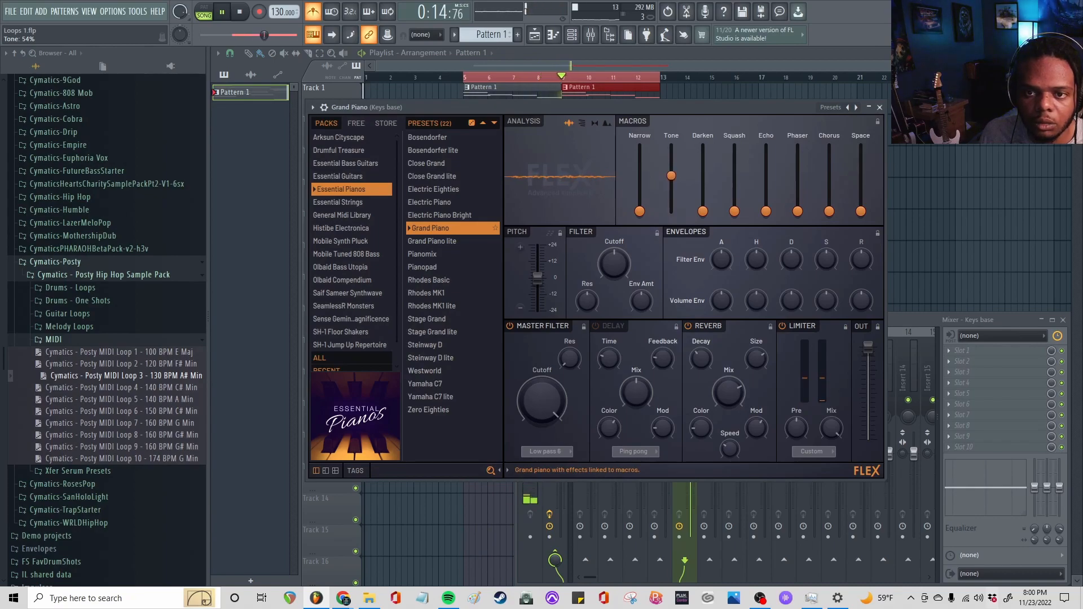
drag(835, 215, 829, 183)
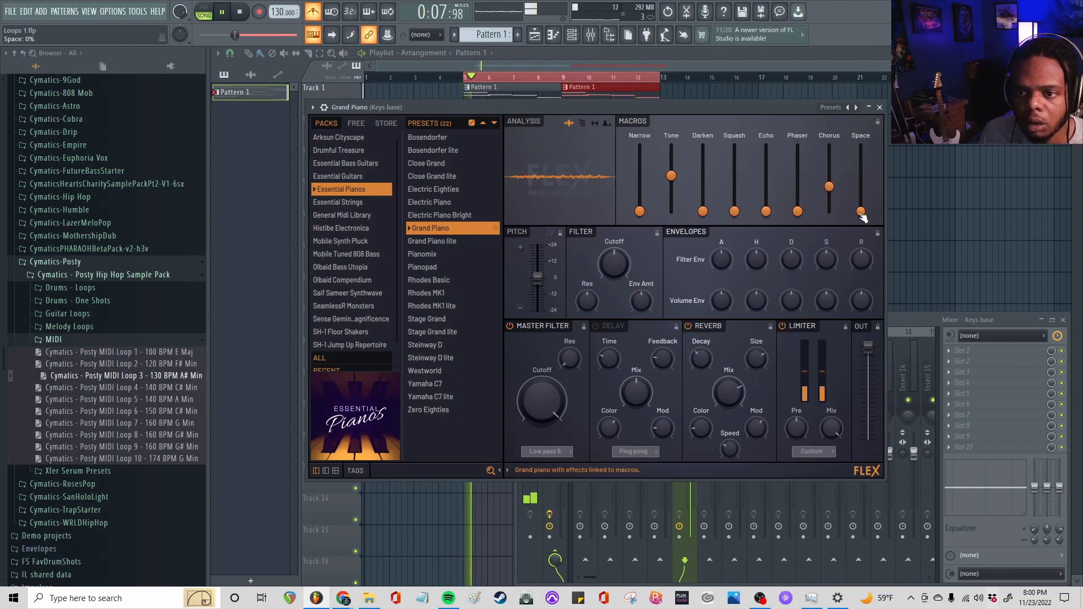
Set the Grand Piano's Space macro to 54%, close the FLEX window, and stop playback
drag(861, 212, 861, 175)
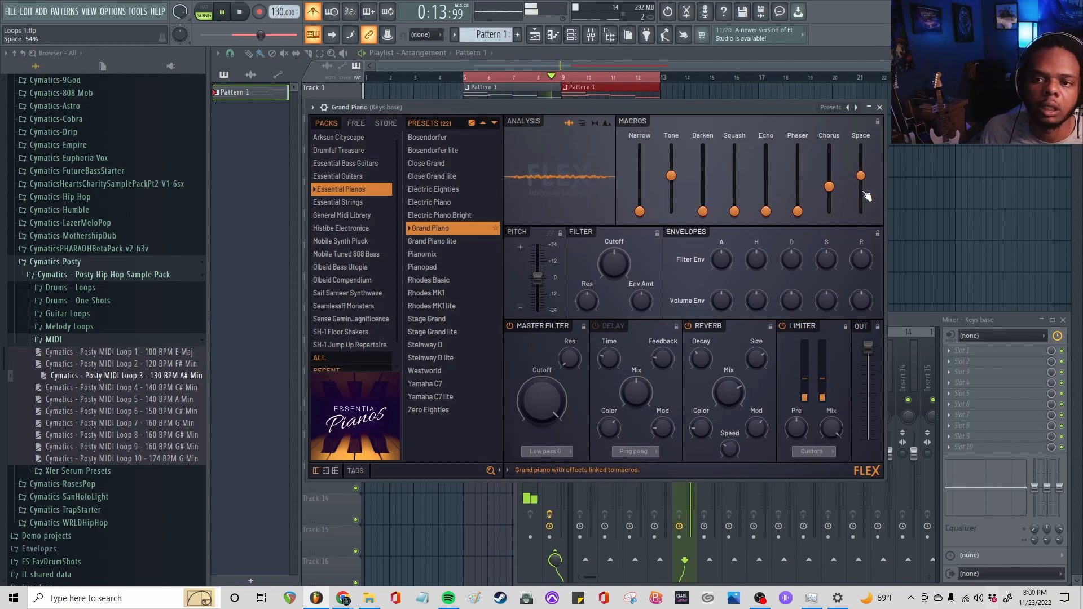
click(880, 107)
key(space)
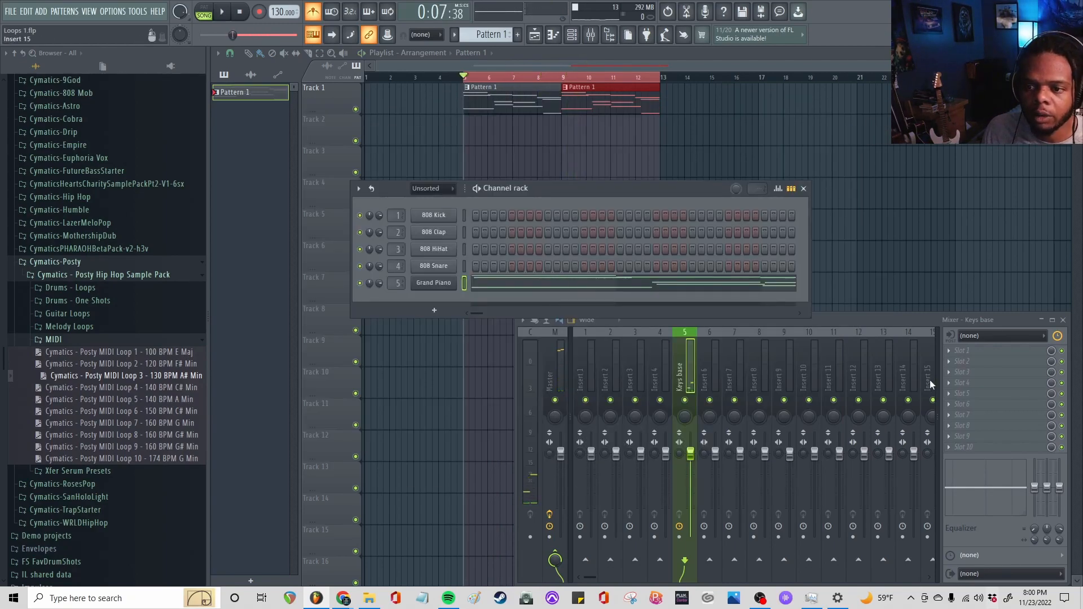
Load Fruity Parametric EQ 2 in slot 1 of Keys base, detach and enlarge its window, and play the loop through it
click(963, 356)
mouse_move(964, 333)
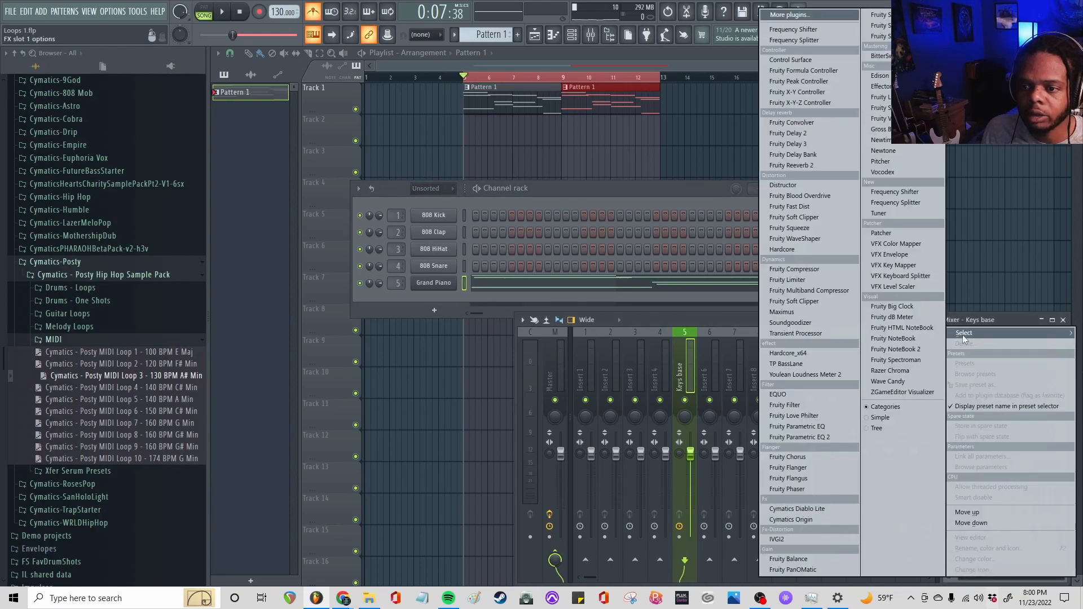
click(821, 437)
click(419, 211)
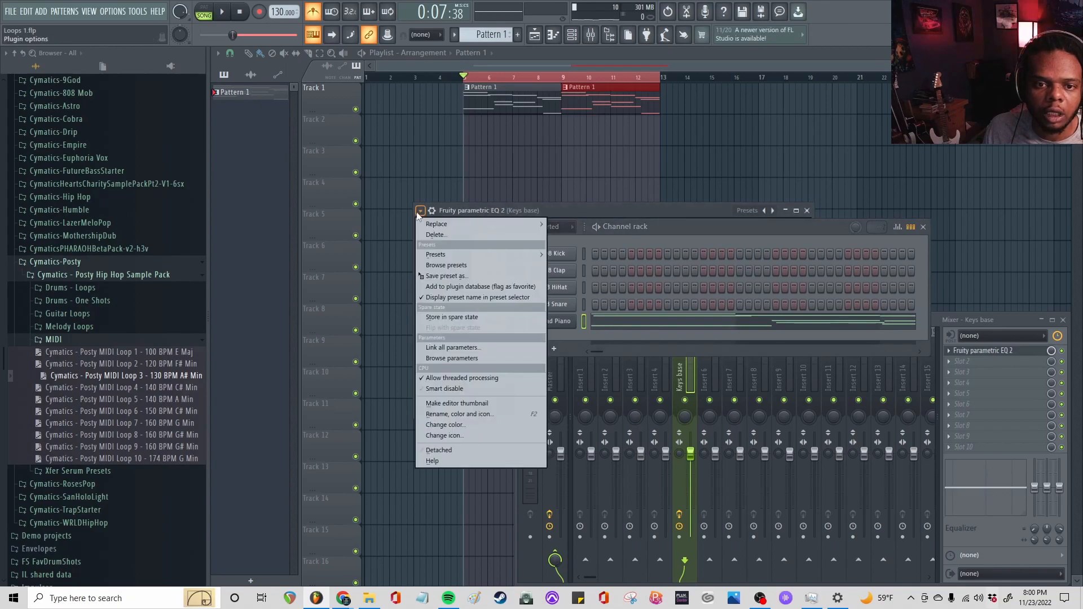
click(461, 450)
drag(631, 212, 340, 75)
drag(525, 285, 872, 404)
key(space)
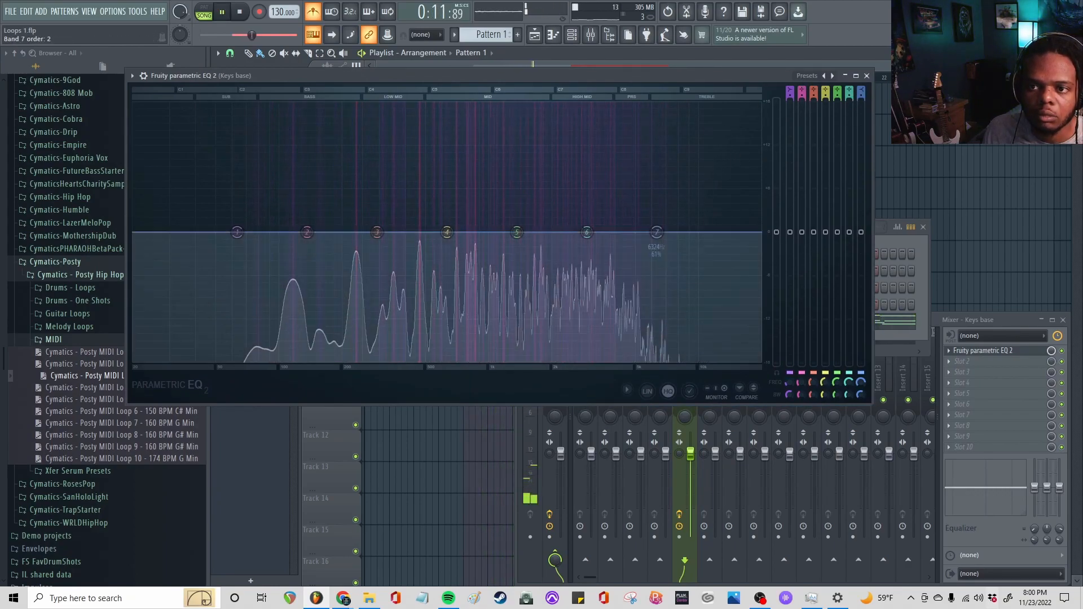
key(space)
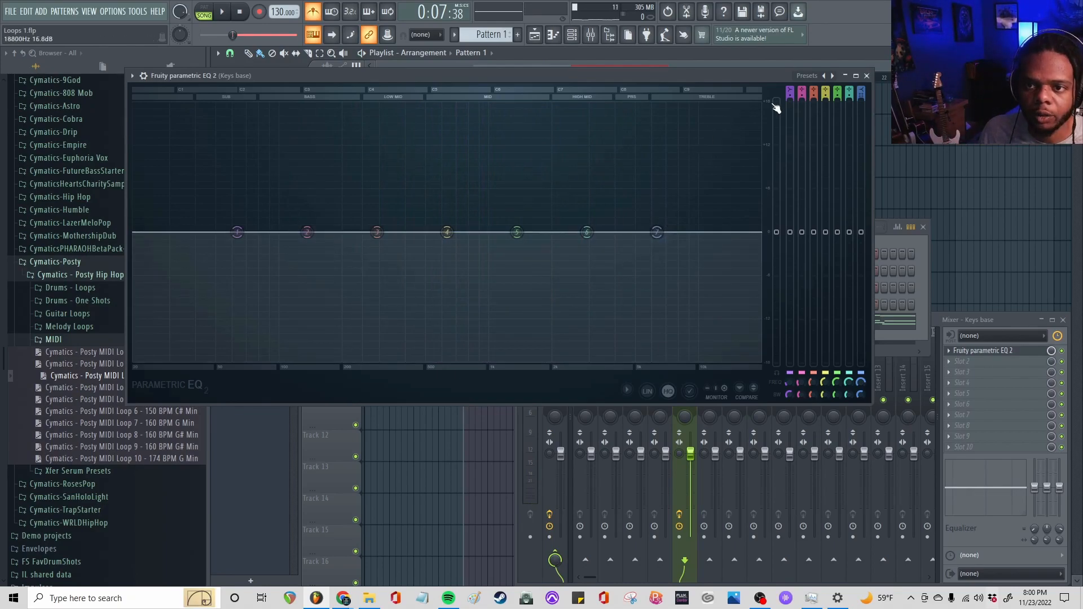
Pull EQ band 1 down to -18 dB at about 203 Hz to cut the lows, checking the result by playback
drag(237, 232, 358, 362)
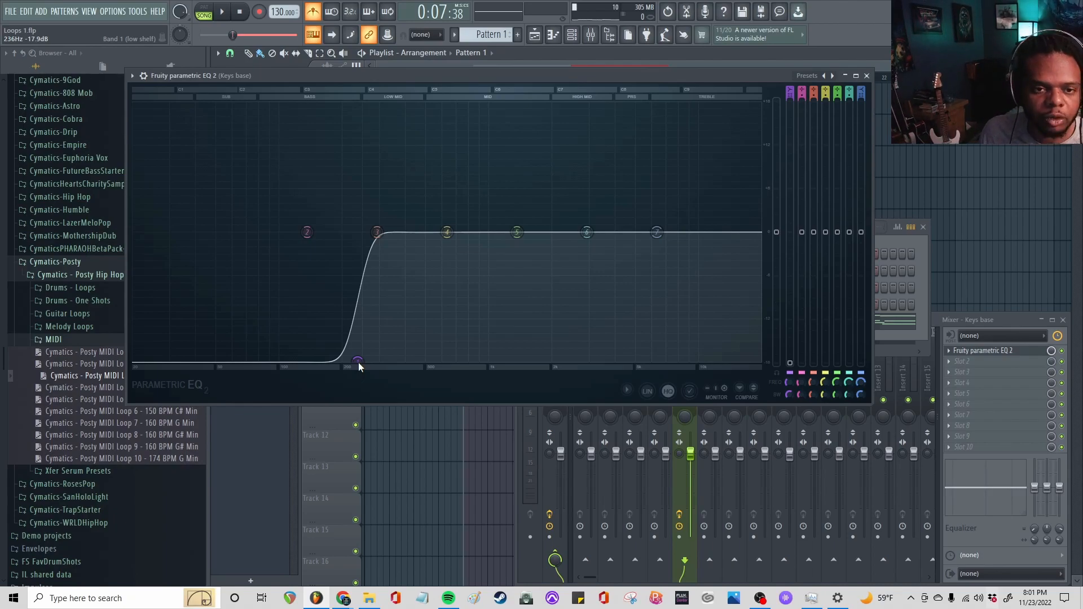
key(space)
drag(358, 362, 344, 361)
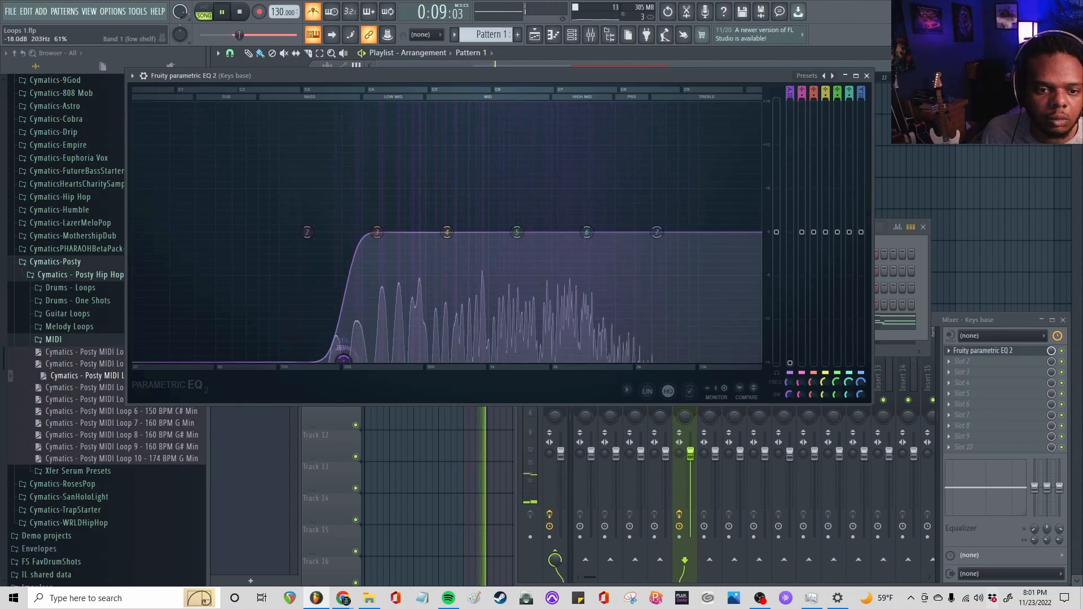
key(space)
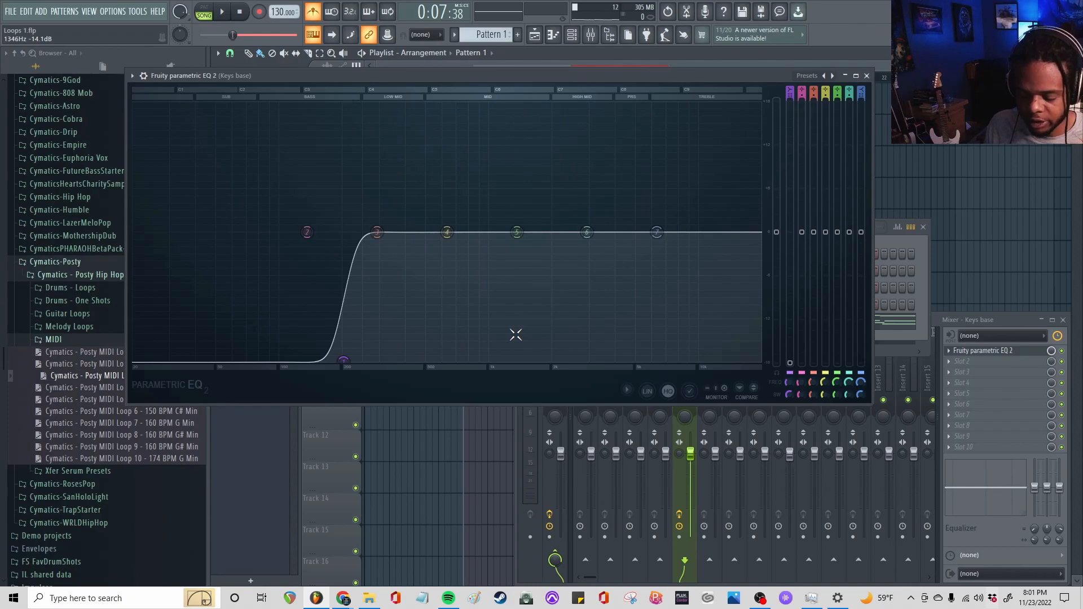
key(space)
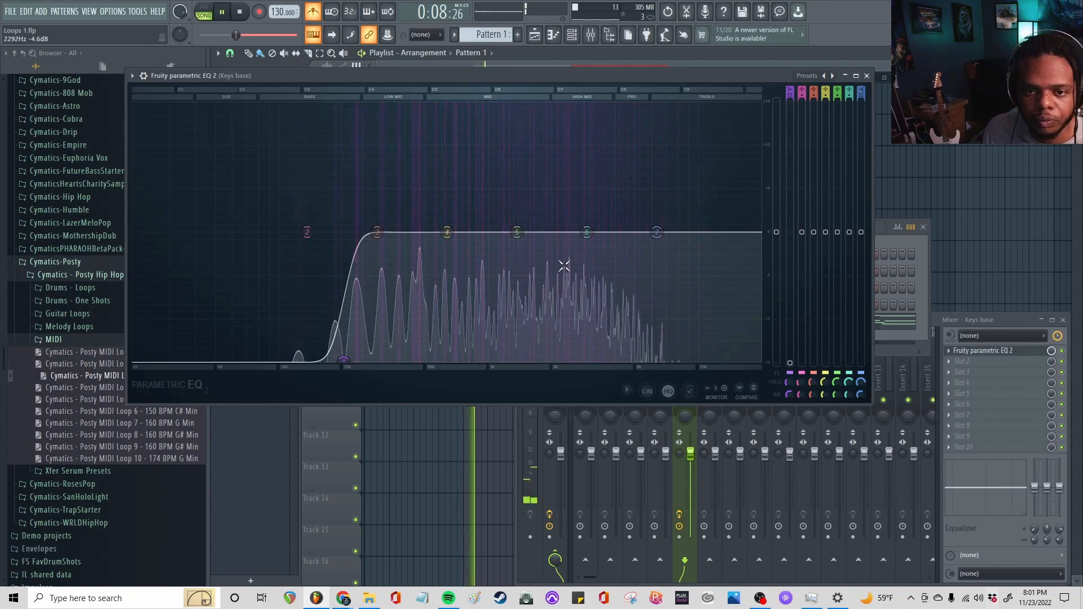
Pull band 7 fully down to roll off the highs and set band 2 to -18 dB at about 178 Hz during playback
drag(657, 232, 633, 359)
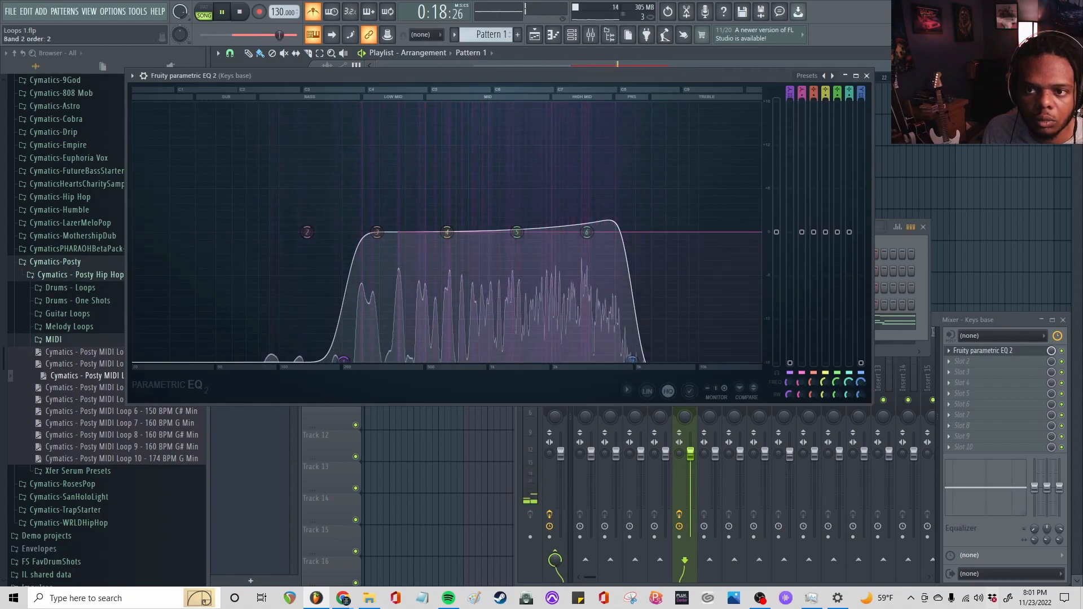
drag(307, 232, 331, 360)
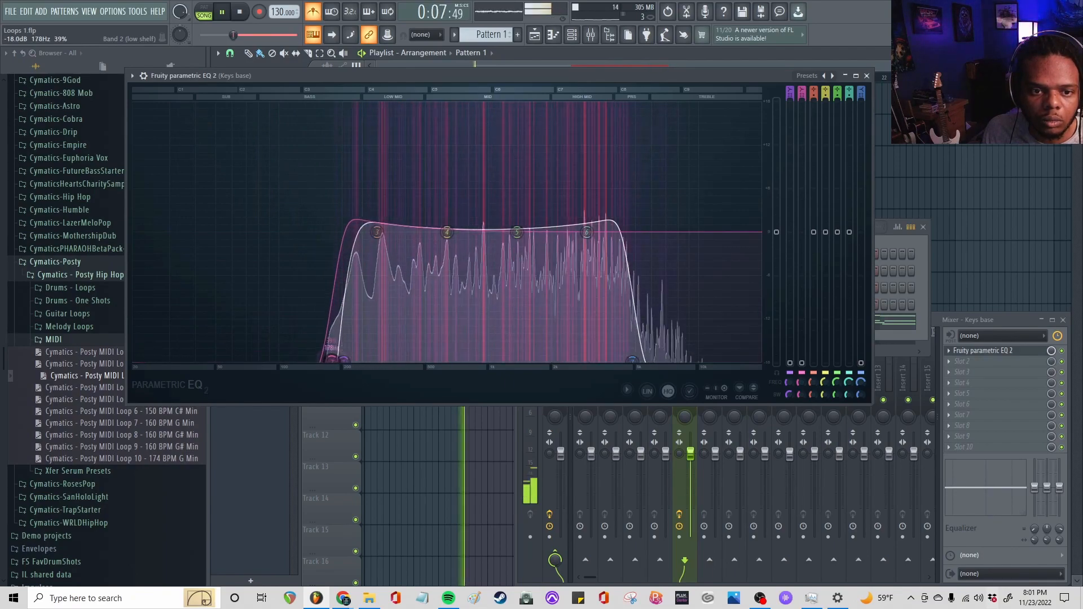
key(space)
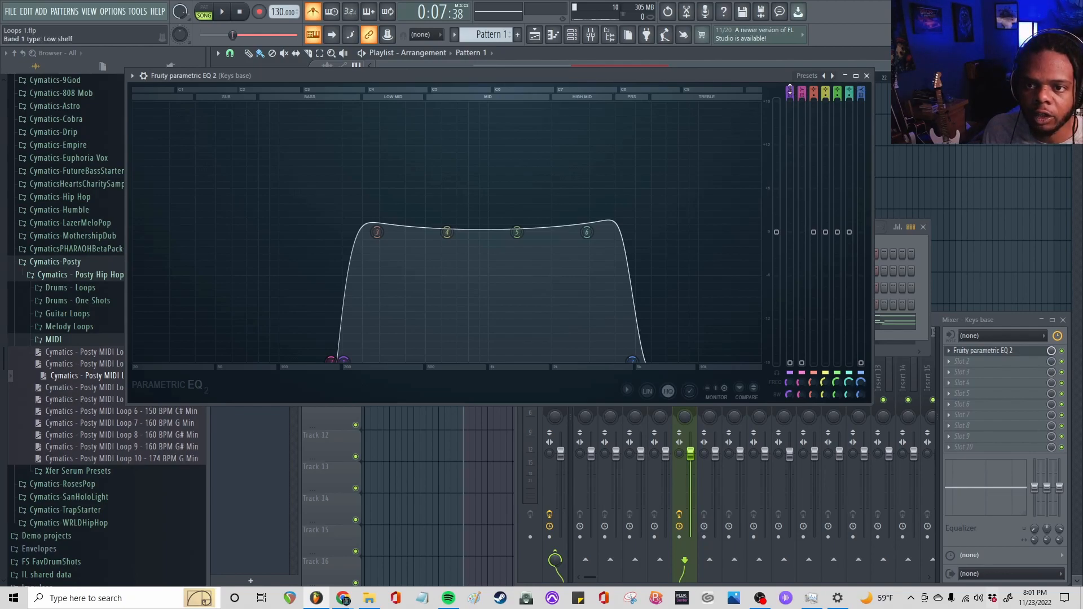
Fine-tune EQ band 1's bandwidth and frequency beside band 2, keeping it a low shelf
drag(790, 89, 791, 95)
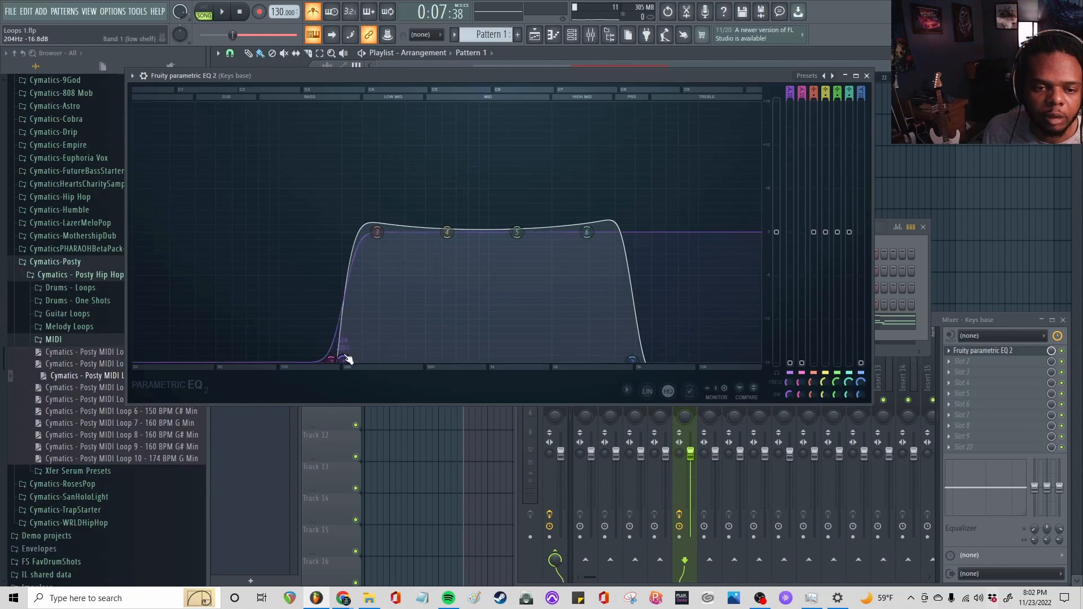
scroll(345, 359, down, 5)
scroll(345, 359, up, 6)
mouse_move(345, 359)
mouse_down()
mouse_move(367, 359)
mouse_move(331, 365)
mouse_up()
During playback, boost band 4 moderately, raise band 5 as a narrow peak of about 9 dB at 1549 Hz, and close the EQ
key(space)
drag(447, 232, 438, 199)
drag(517, 232, 531, 168)
scroll(529, 165, down, 5)
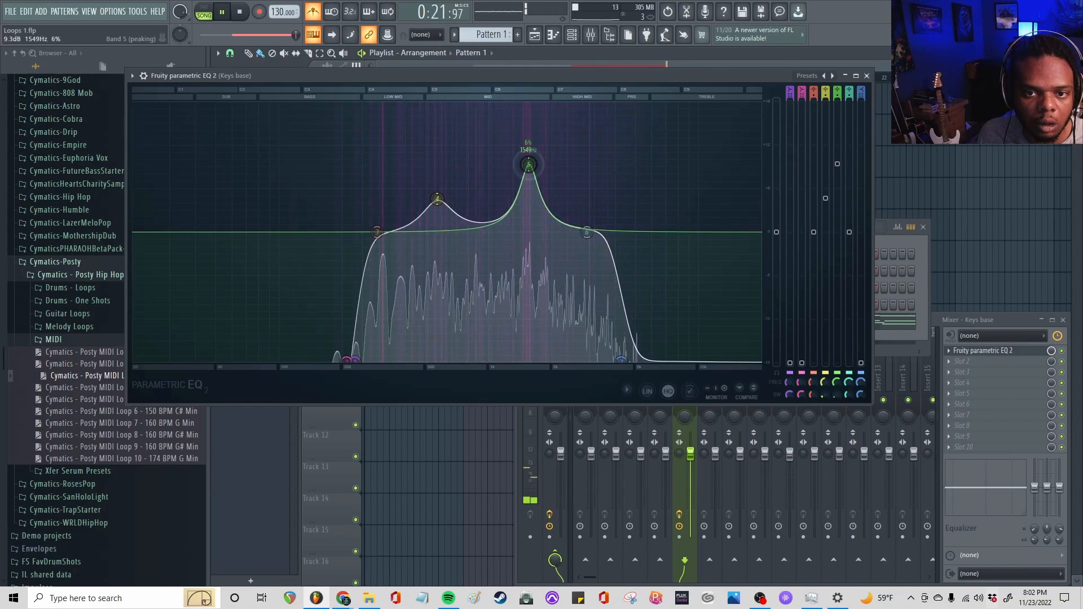
key(space)
click(866, 75)
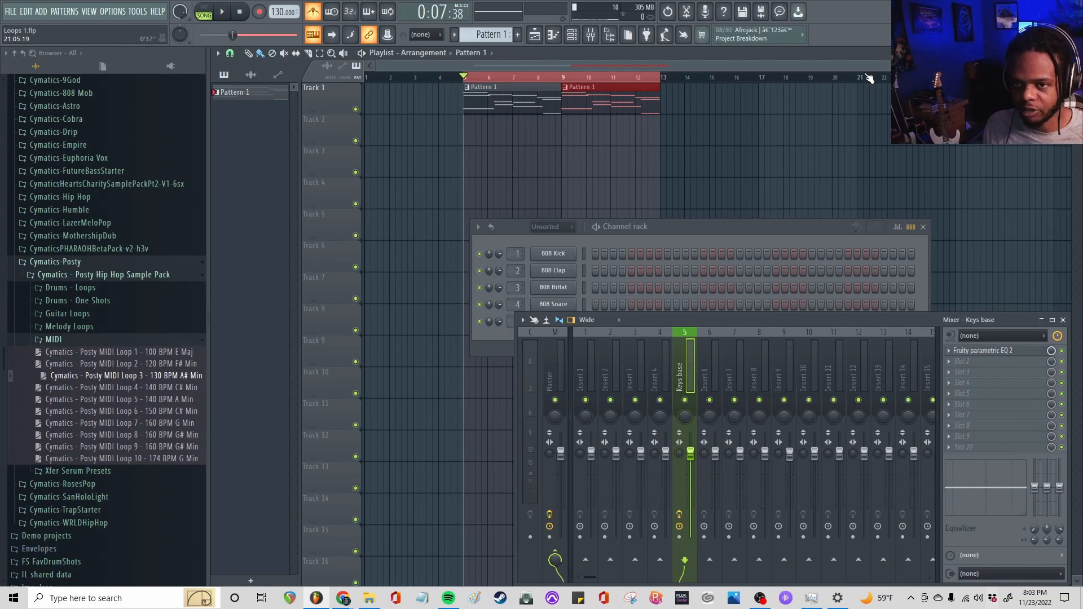
Rearrange the channel rack and mixer, and load Fruity Flanger in slot 2 of Keys base as a detached window
drag(811, 225, 749, 163)
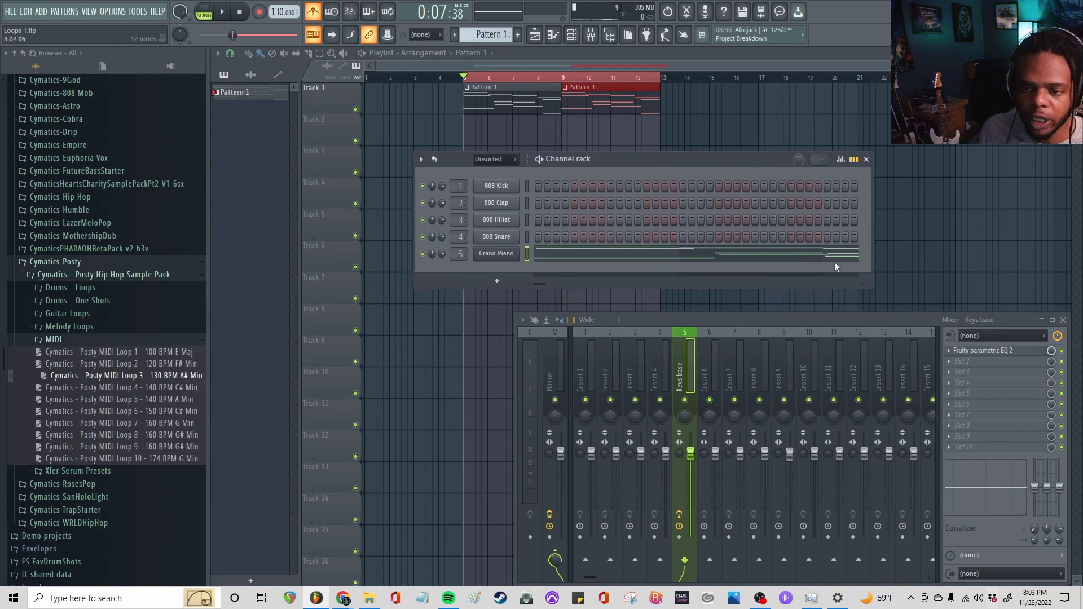
drag(826, 317, 692, 304)
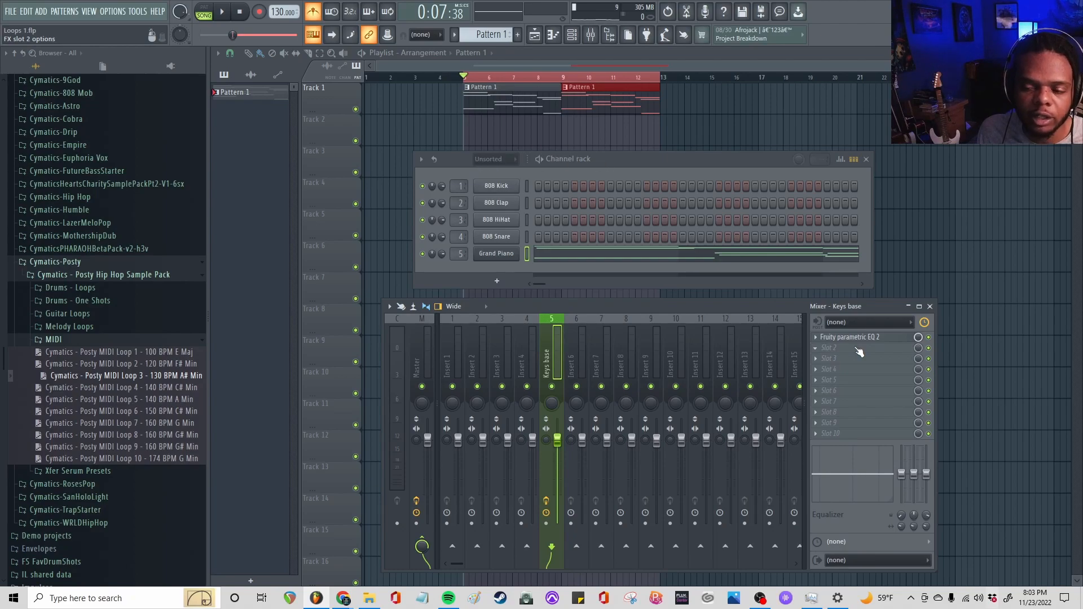
click(836, 348)
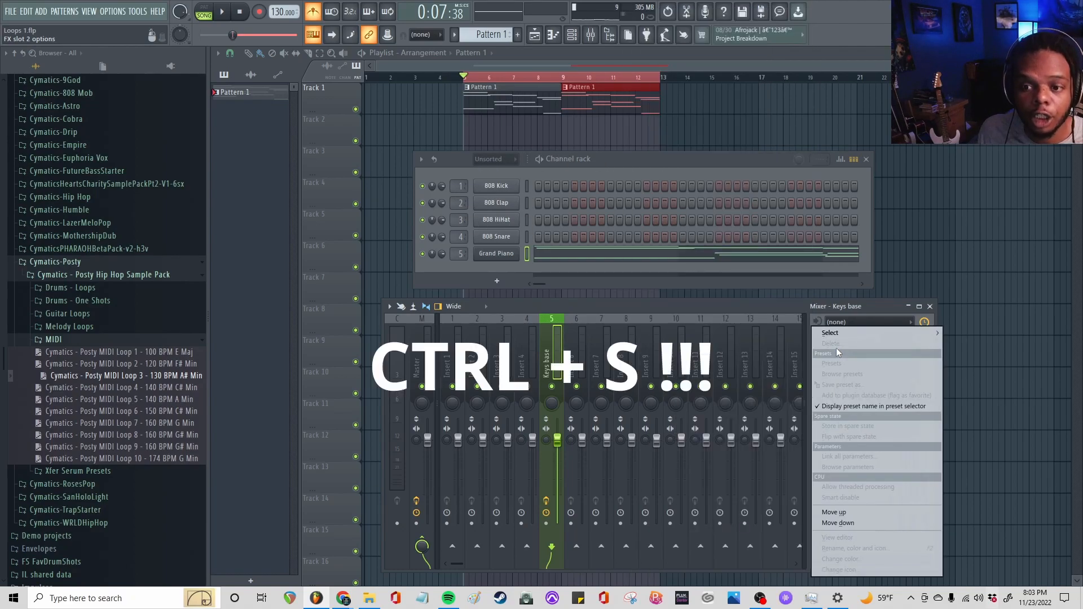
mouse_move(834, 333)
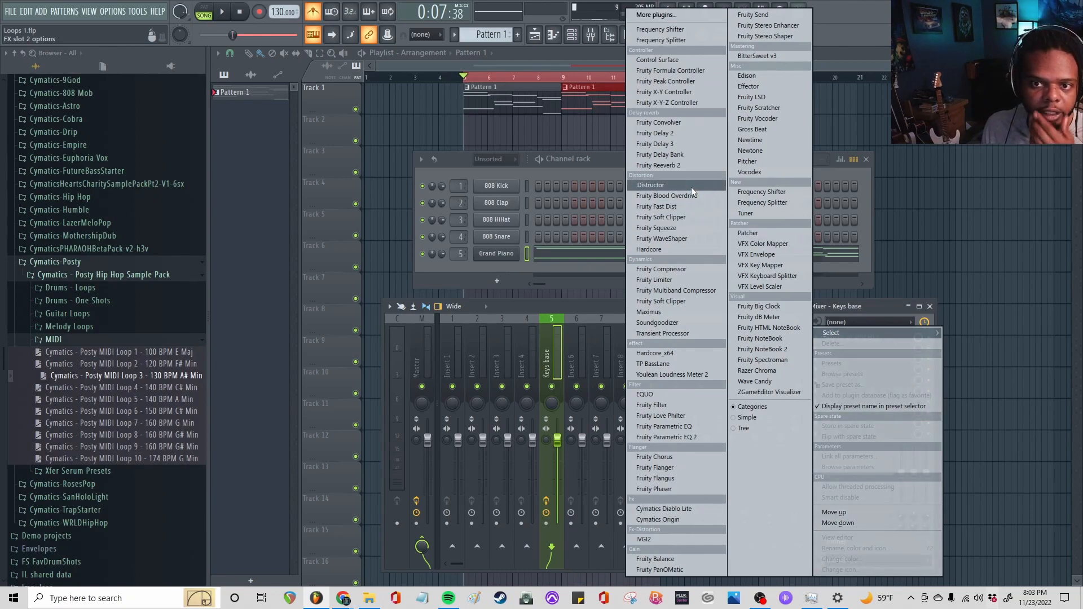
click(678, 468)
click(295, 179)
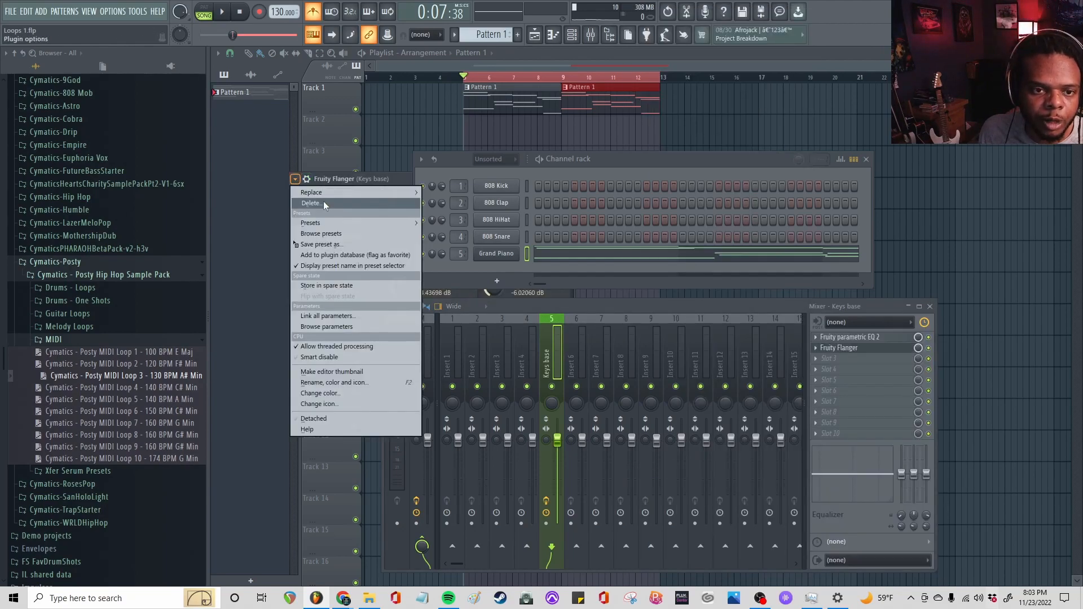
click(354, 417)
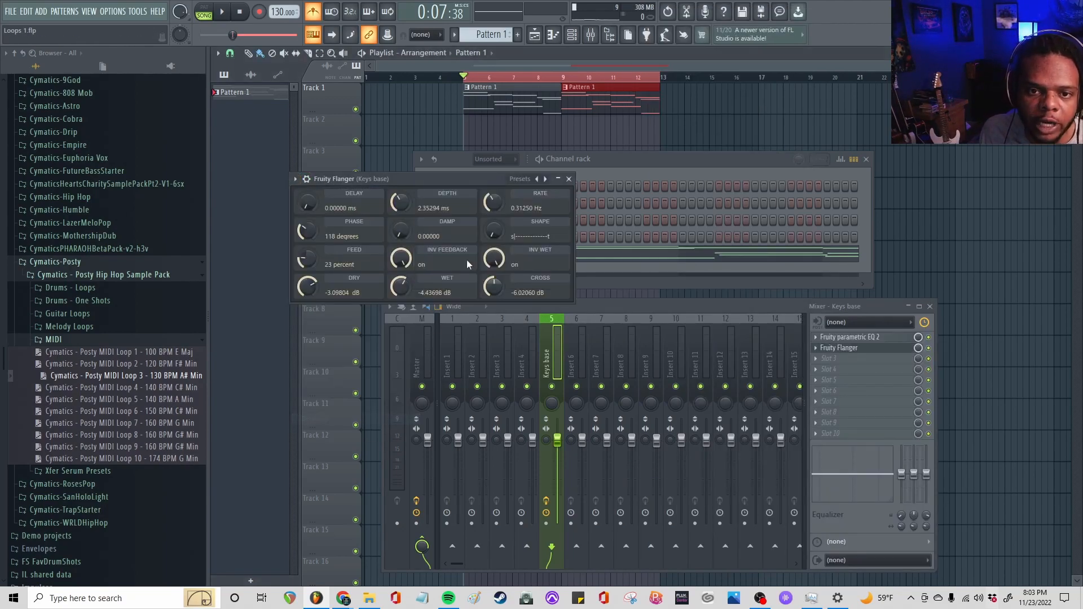
drag(448, 181, 501, 209)
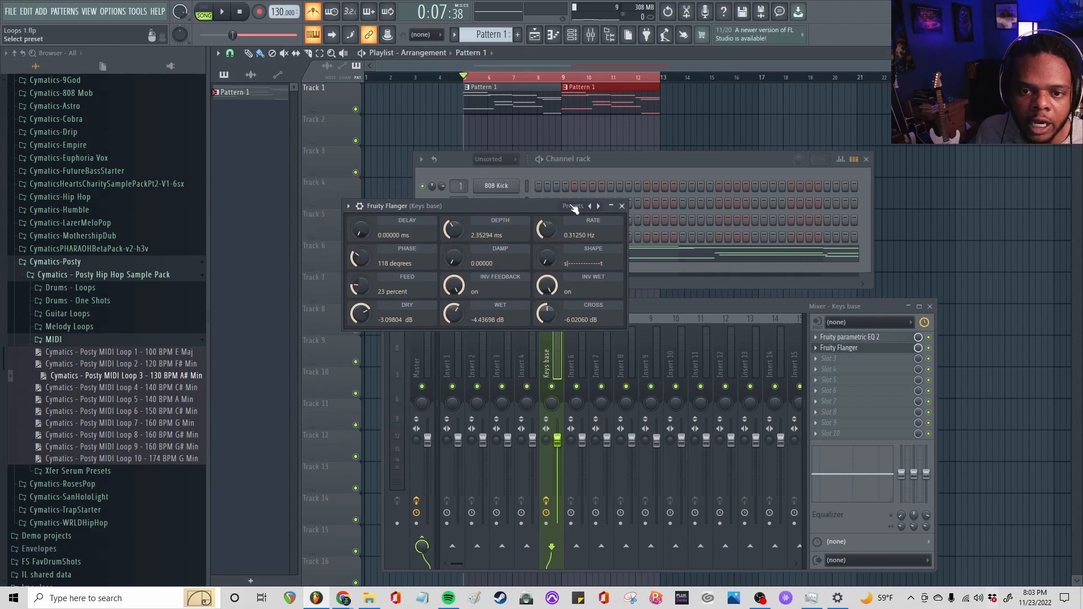
Audition Fruity Flanger presets such as Bad Leslie and Default during playback, and adjust the Depth slightly
click(571, 206)
click(580, 211)
key(space)
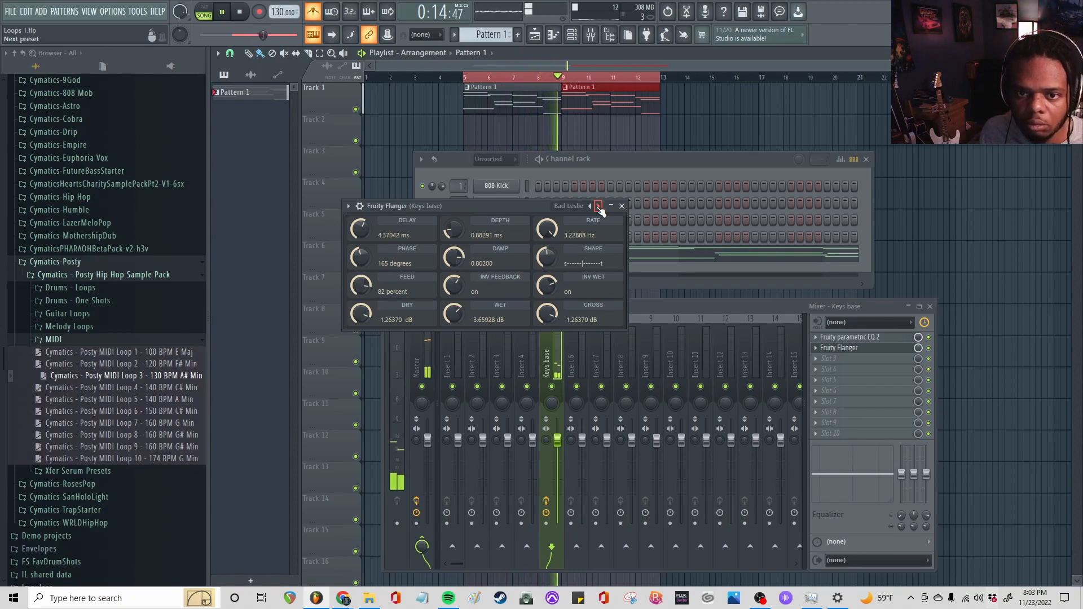
click(598, 206)
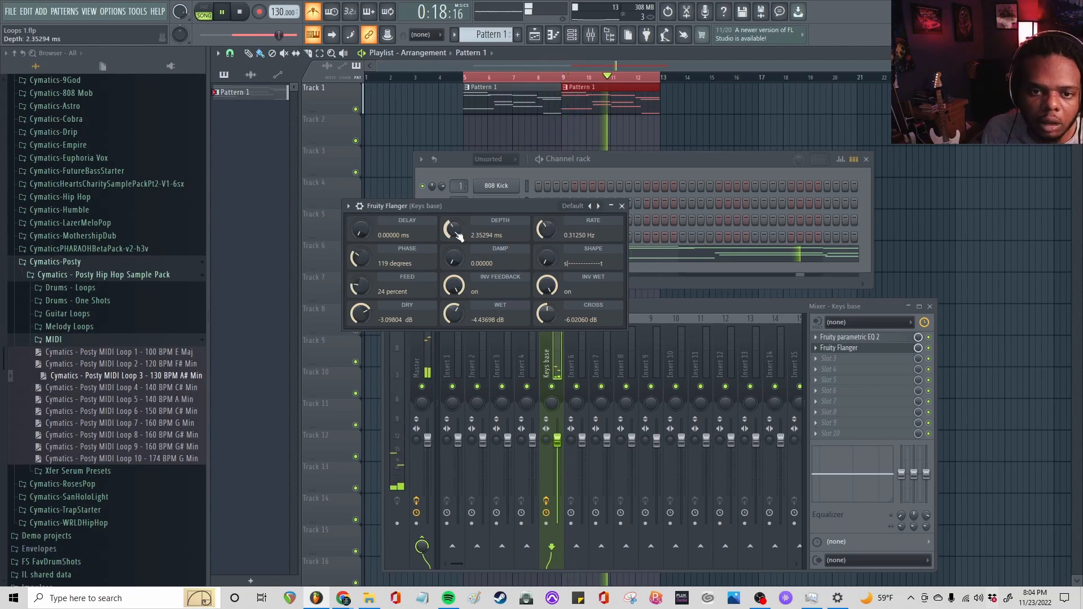
mouse_move(454, 230)
mouse_down()
mouse_move(454, 210)
mouse_move(456, 236)
mouse_up()
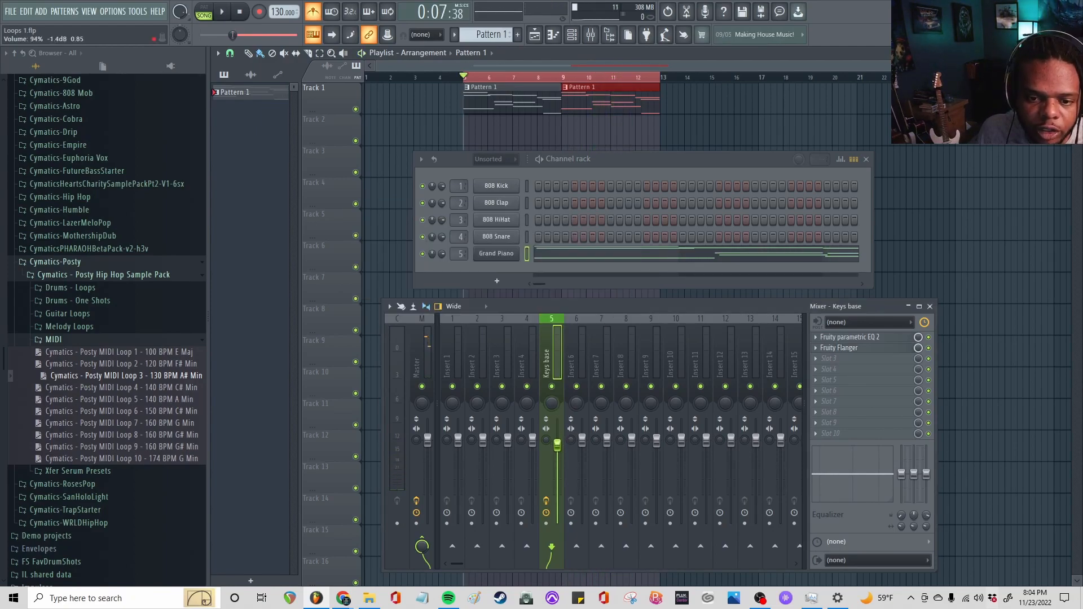
Lower the Keys base mixer fader to 84%, check it by playback, and close the mixer and channel rack
drag(557, 444, 558, 453)
key(space)
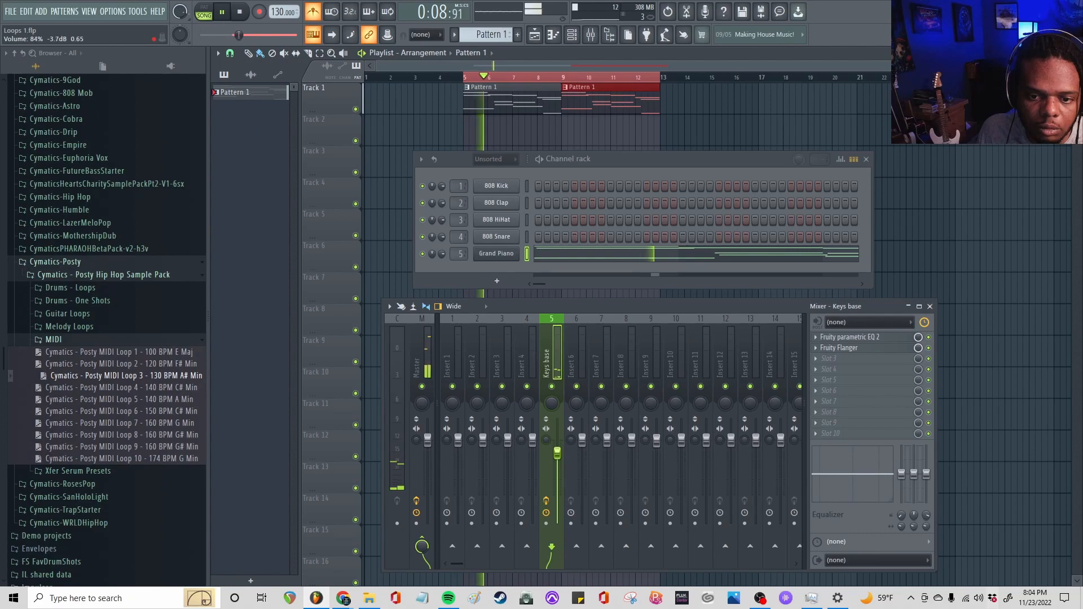
key(space)
click(930, 306)
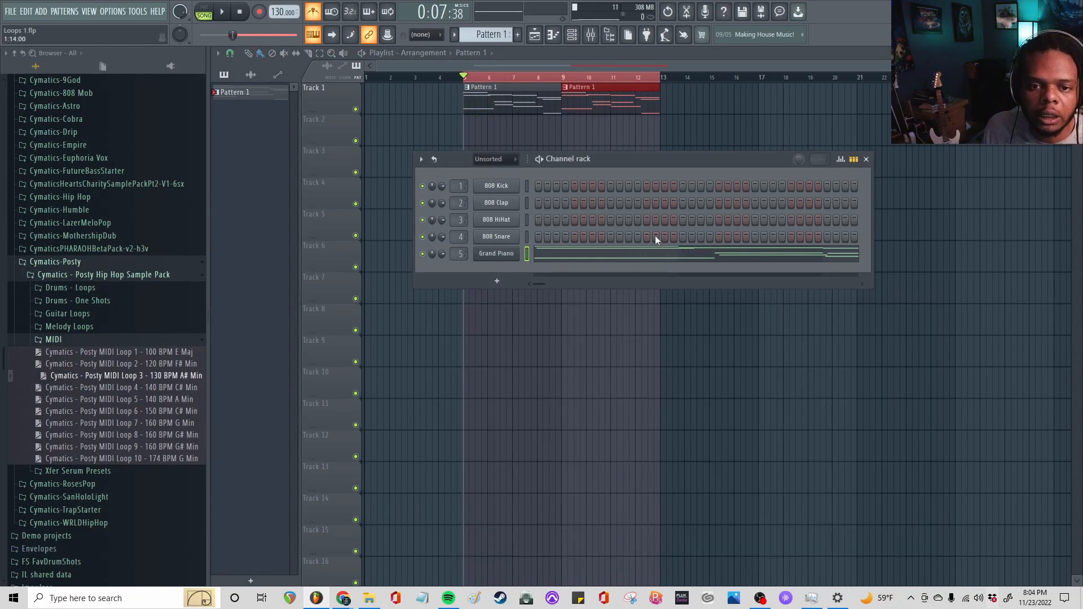
click(890, 194)
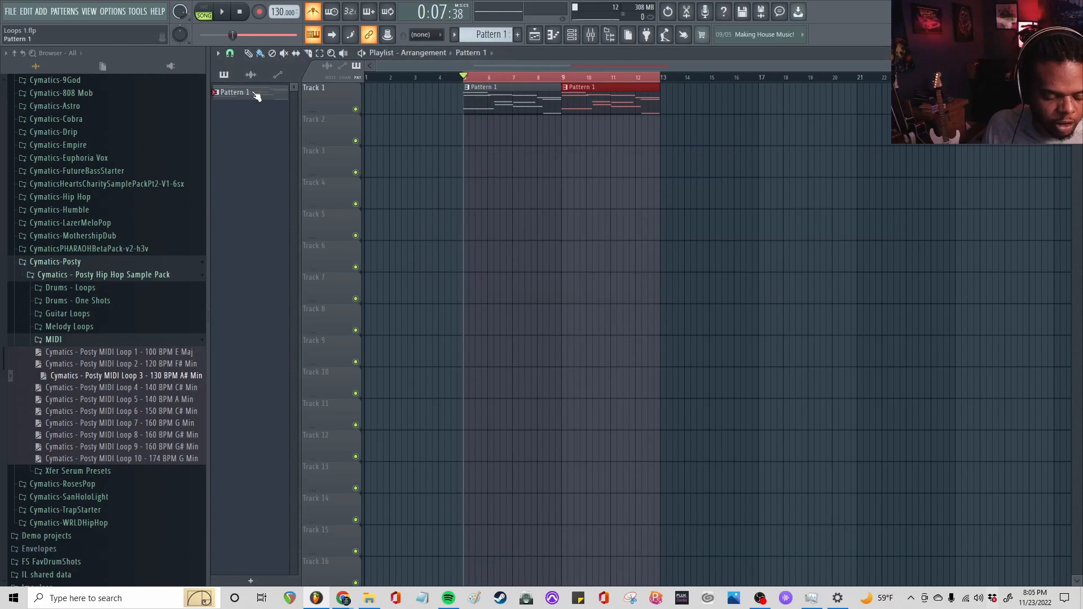
Rename Pattern 1 as "Keys base" and colour it green
key(F2)
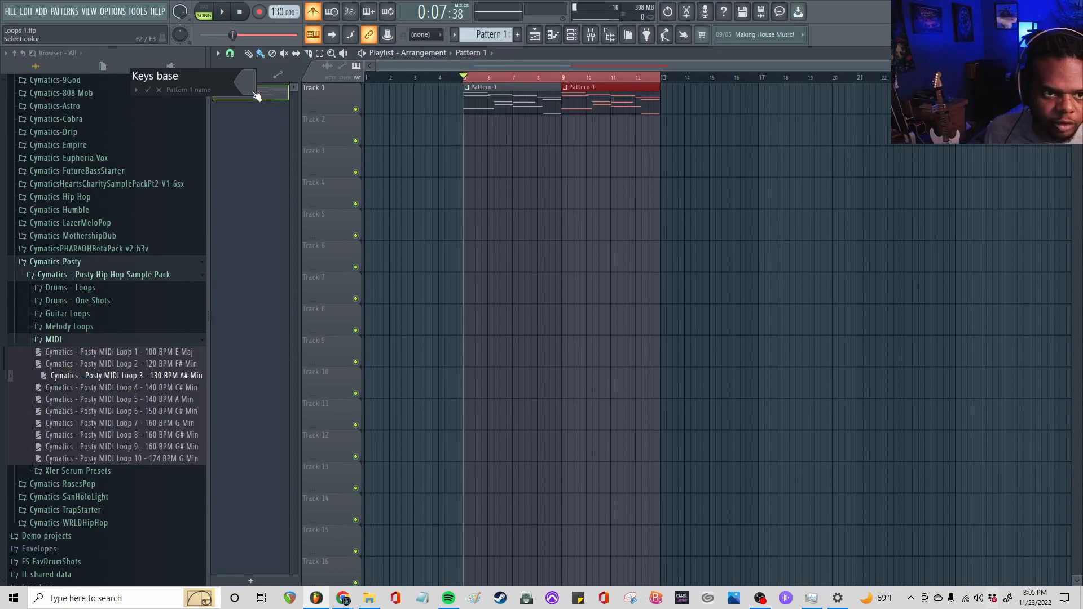
click(252, 91)
click(287, 263)
key(Return)
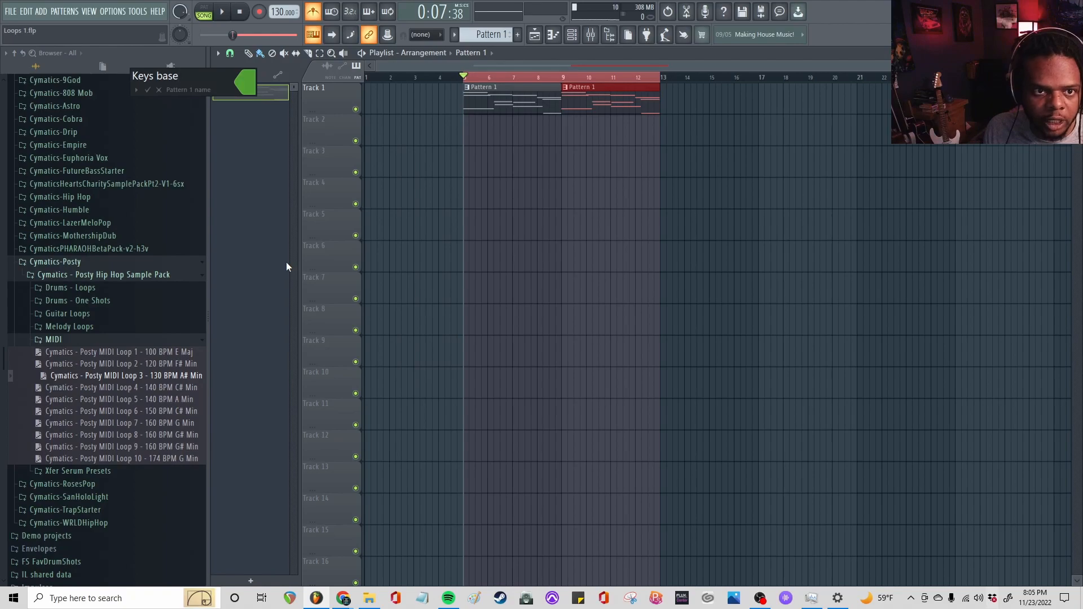
text(Keys base)
key(Return)
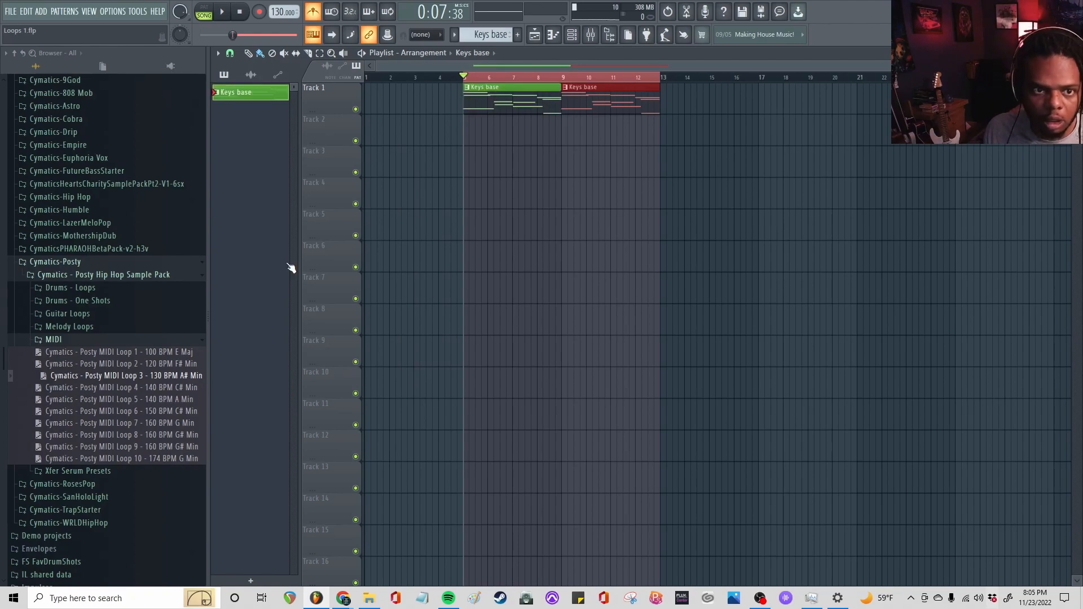
Create a new pattern named "Key Lead/Melo" and colour it light green
click(519, 35)
text(K)
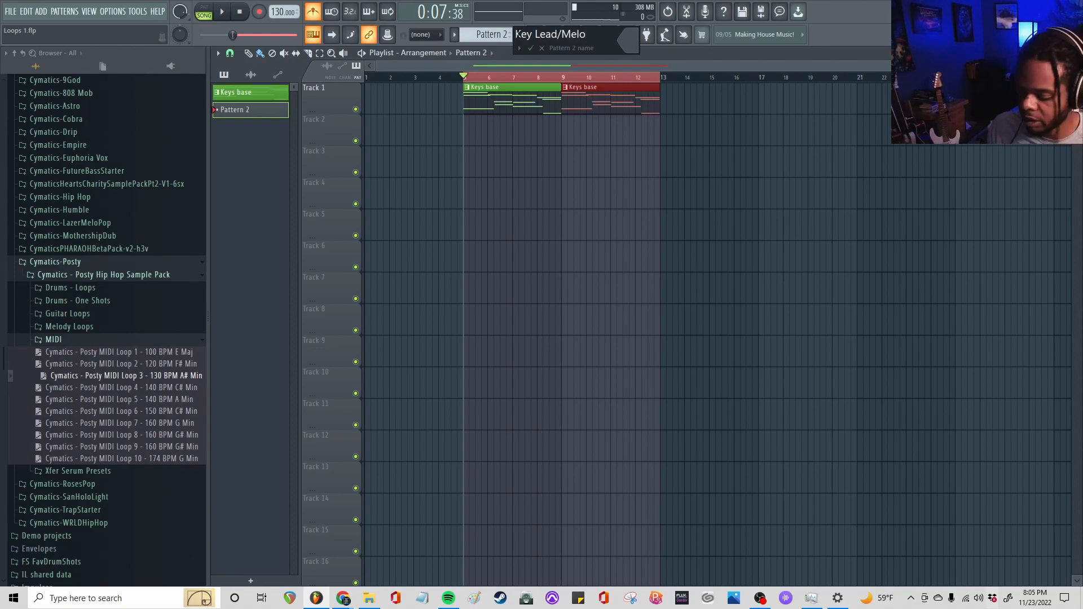
text(ey Lead/Melo)
click(638, 48)
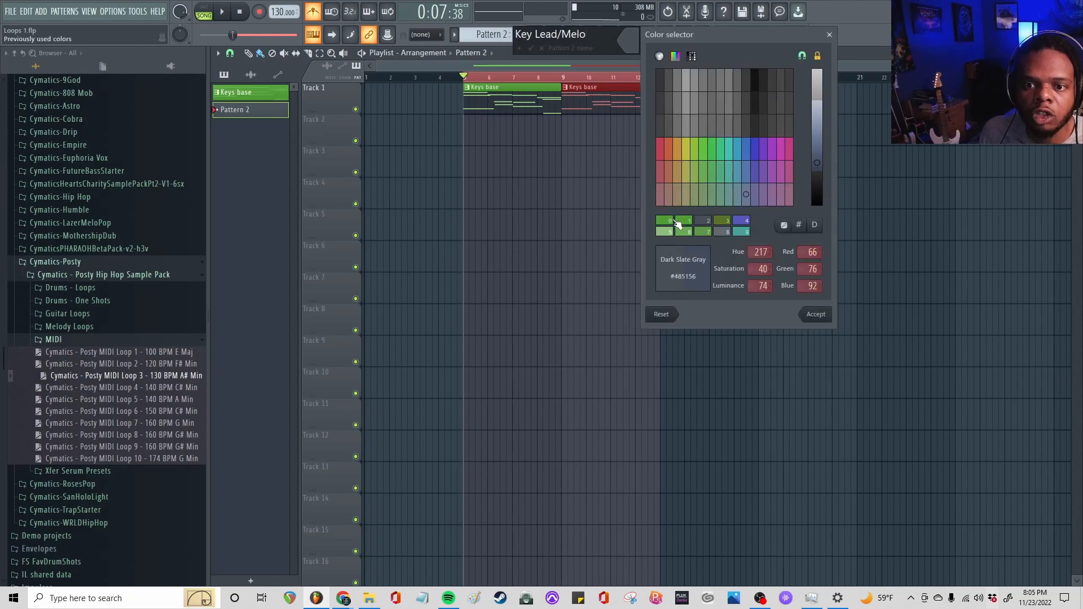
click(675, 219)
click(816, 126)
key(Return)
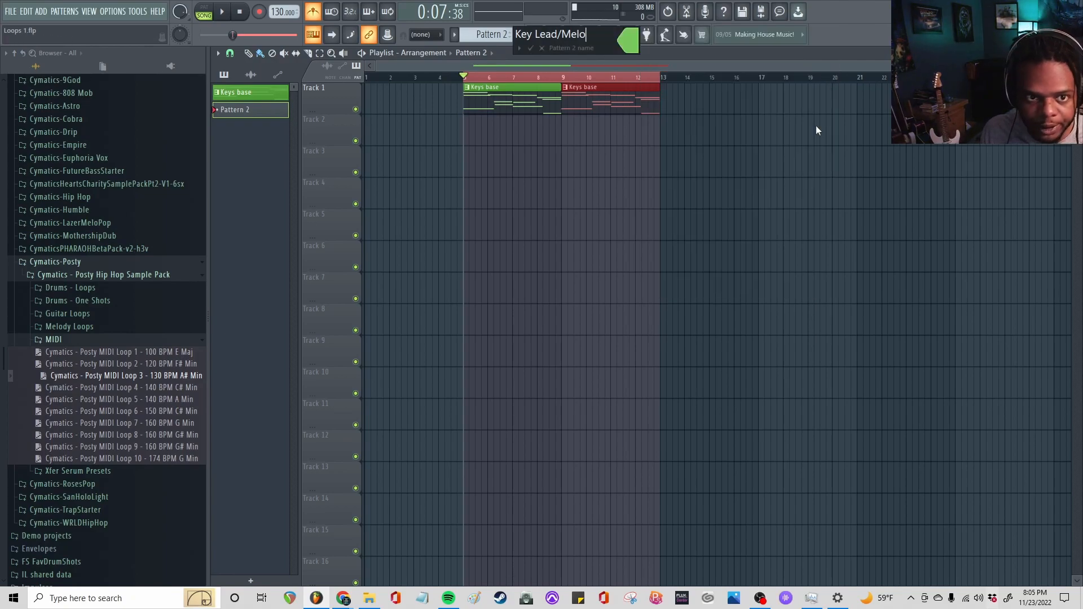
key(Return)
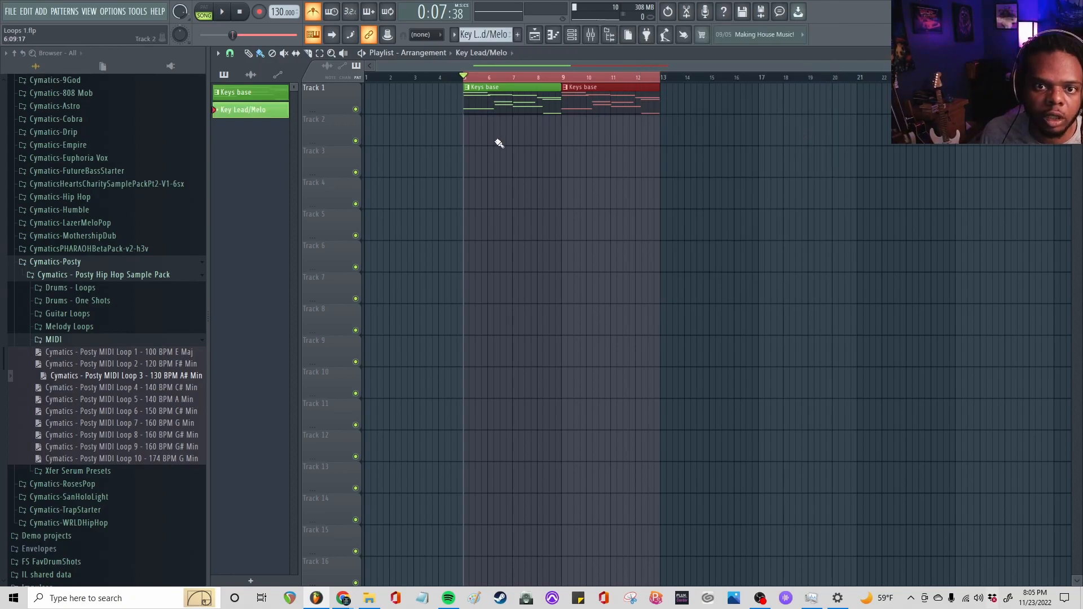
Place the Key Lead/Melo pattern on Track 2 at bar 5 and briefly play the arrangement
drag(509, 143, 474, 128)
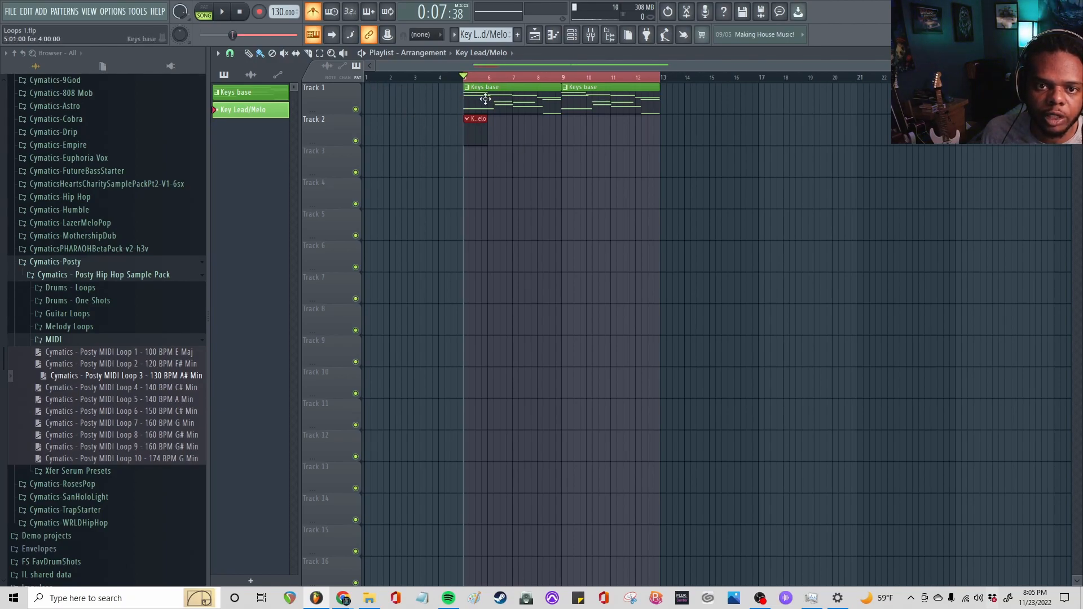
drag(524, 102, 476, 109)
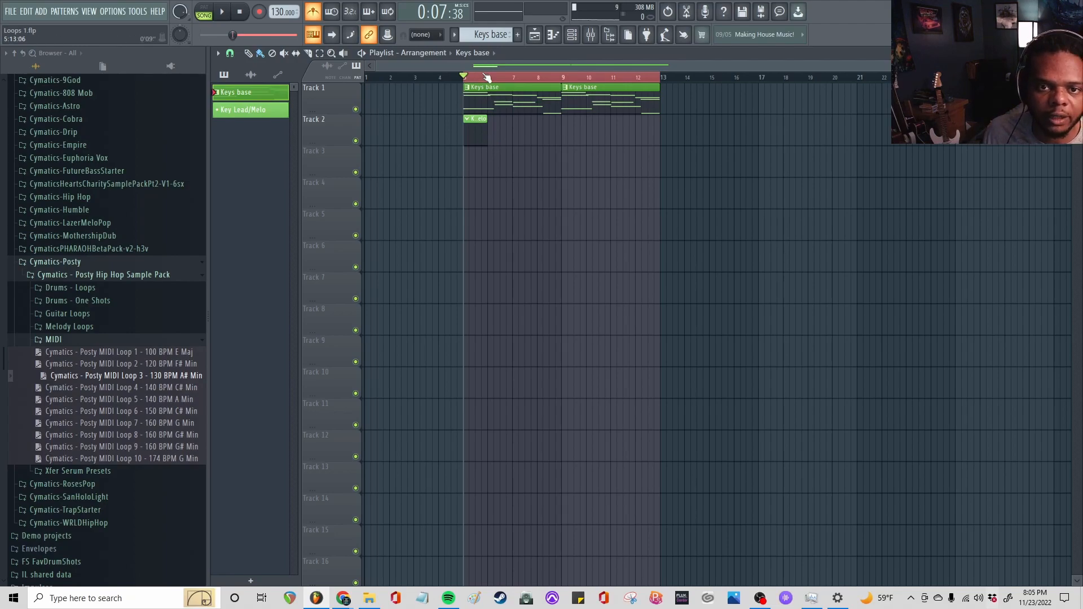
scroll(487, 78, up, 2)
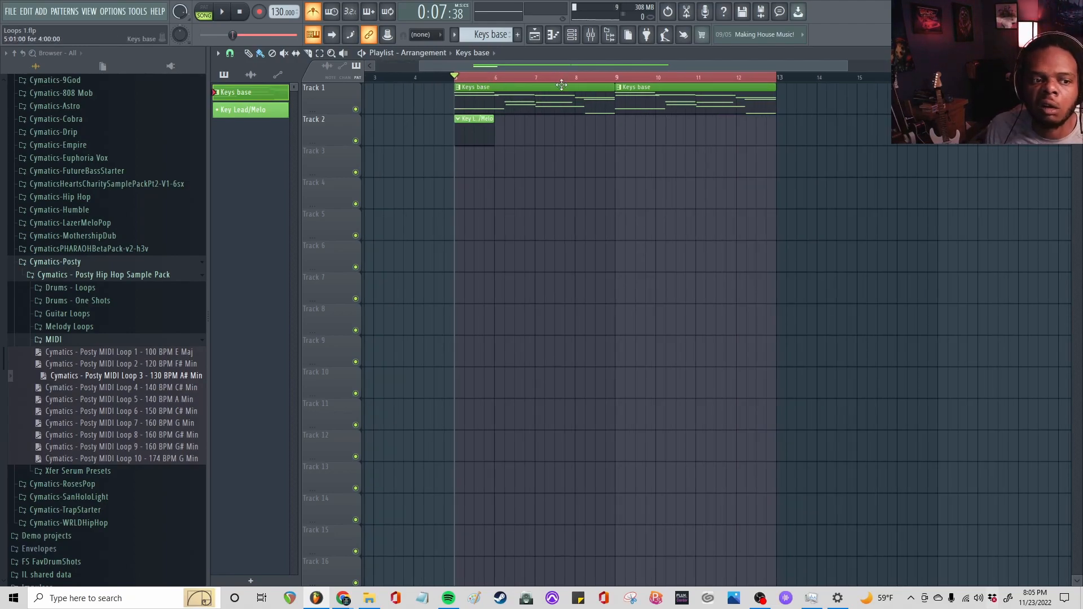
key(space)
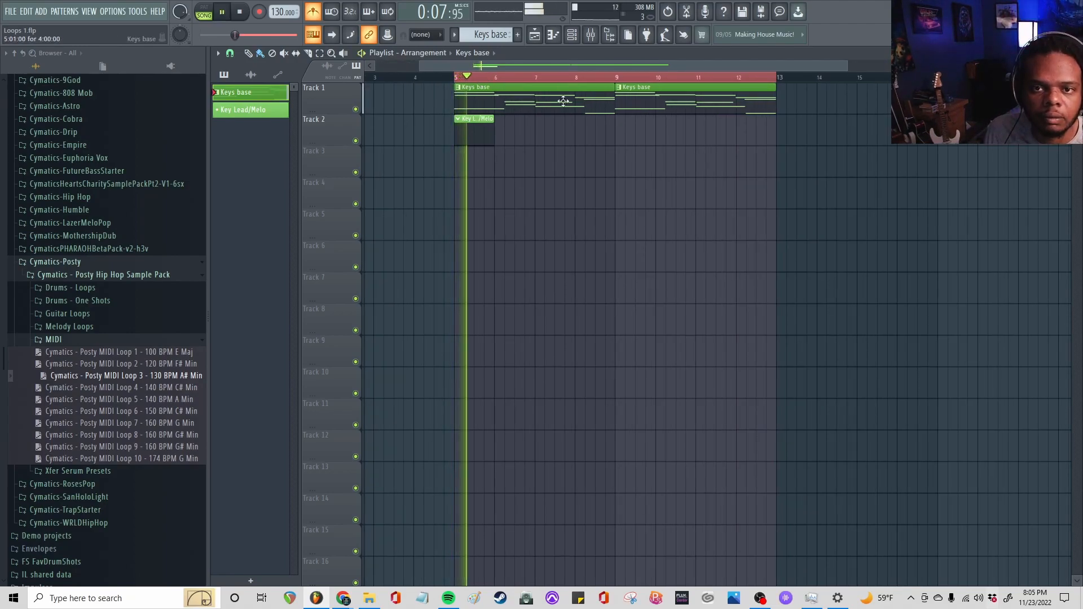
key(space)
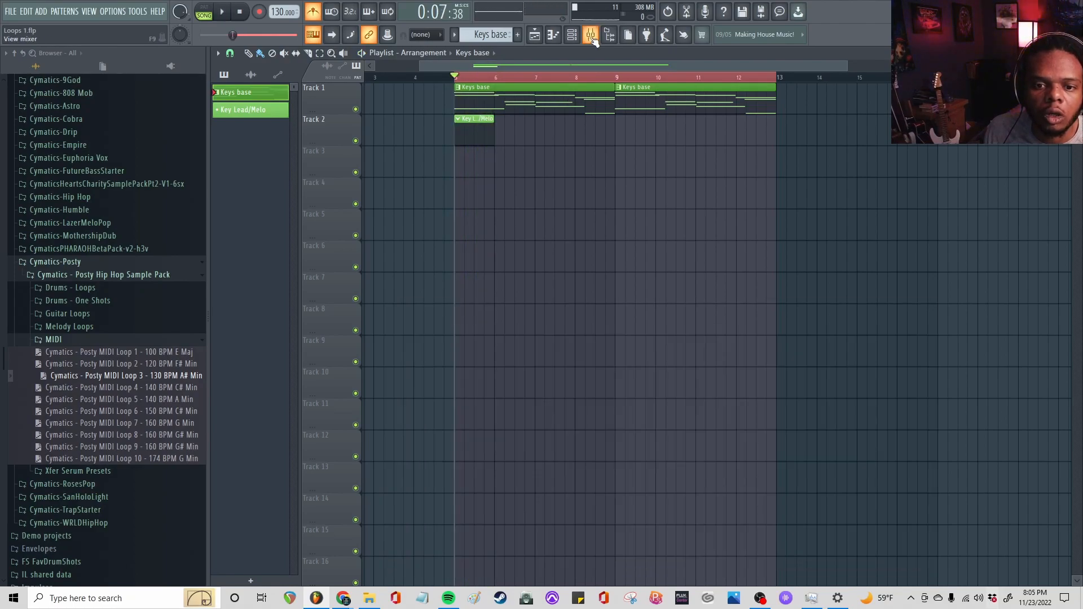
Add a FLEX synthesizer channel to the channel rack
click(576, 38)
click(520, 316)
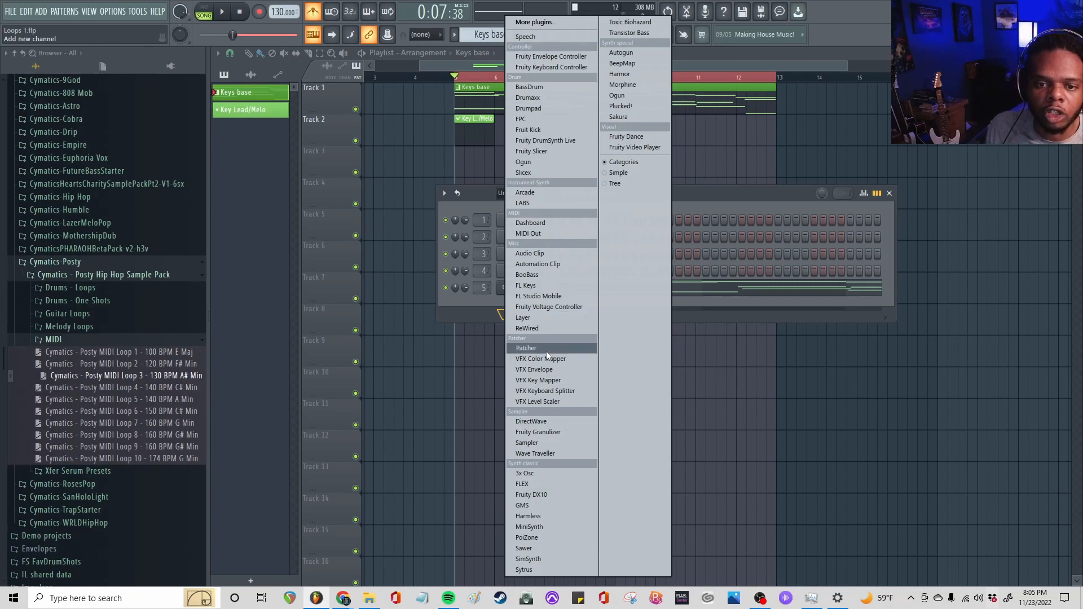
click(541, 484)
click(296, 181)
click(330, 397)
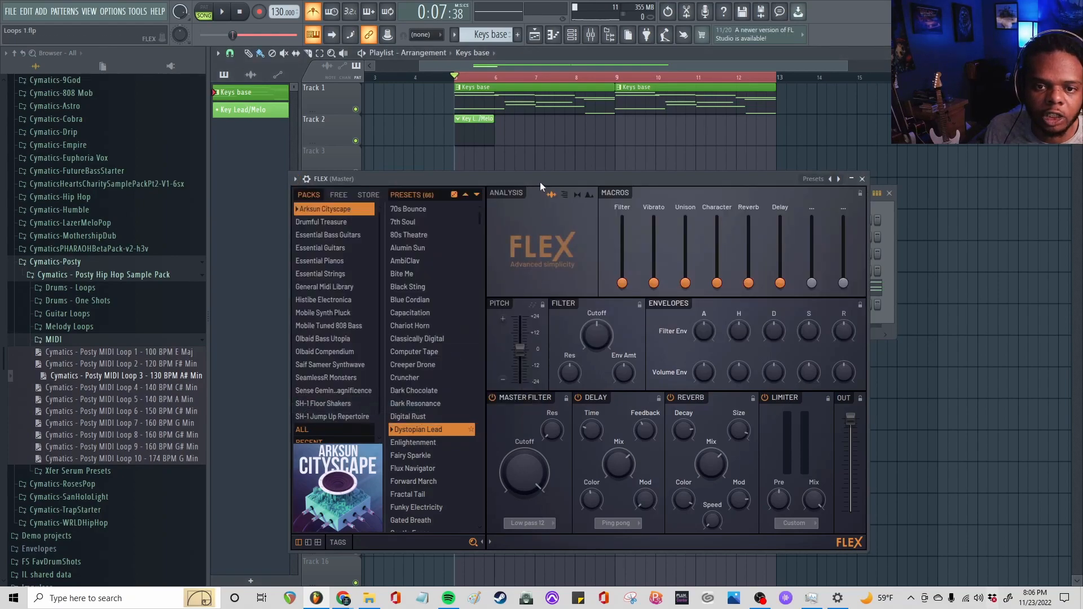
Route the FLEX channel to mixer track 6 and rearrange the channel rack and FLEX windows
drag(540, 182, 551, 299)
scroll(540, 184, down, 2)
drag(548, 192, 535, 119)
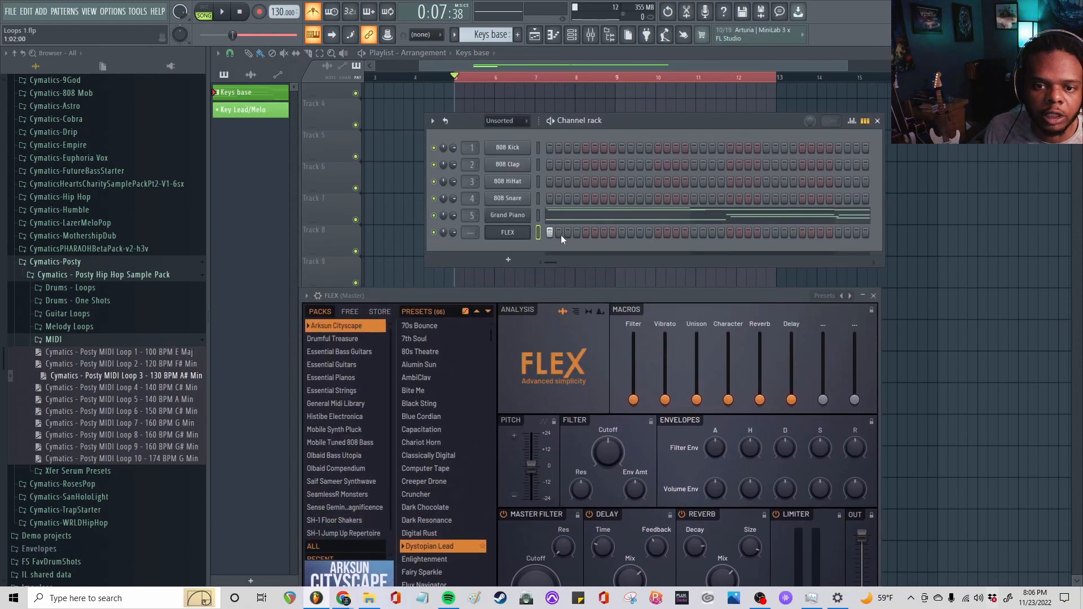
drag(472, 232, 472, 215)
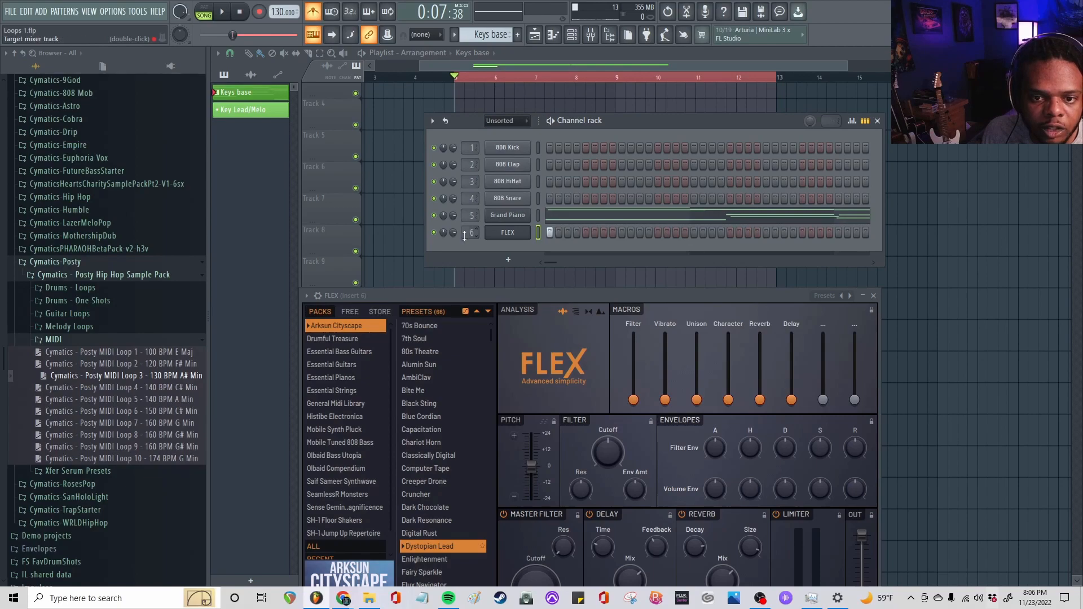
drag(513, 298, 484, 181)
scroll(472, 102, up, 1)
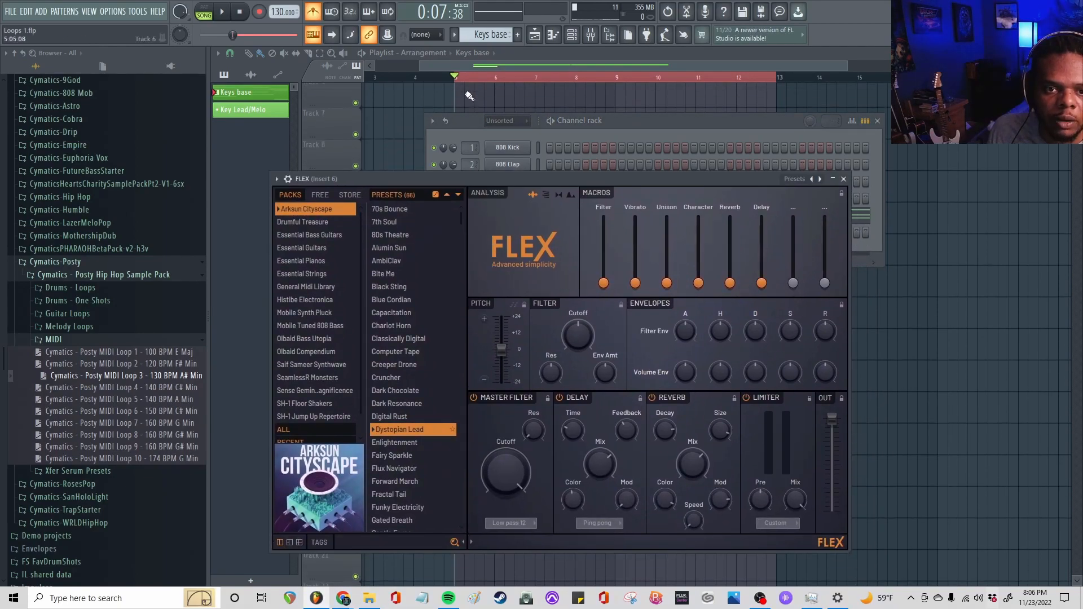
scroll(472, 102, down, 1)
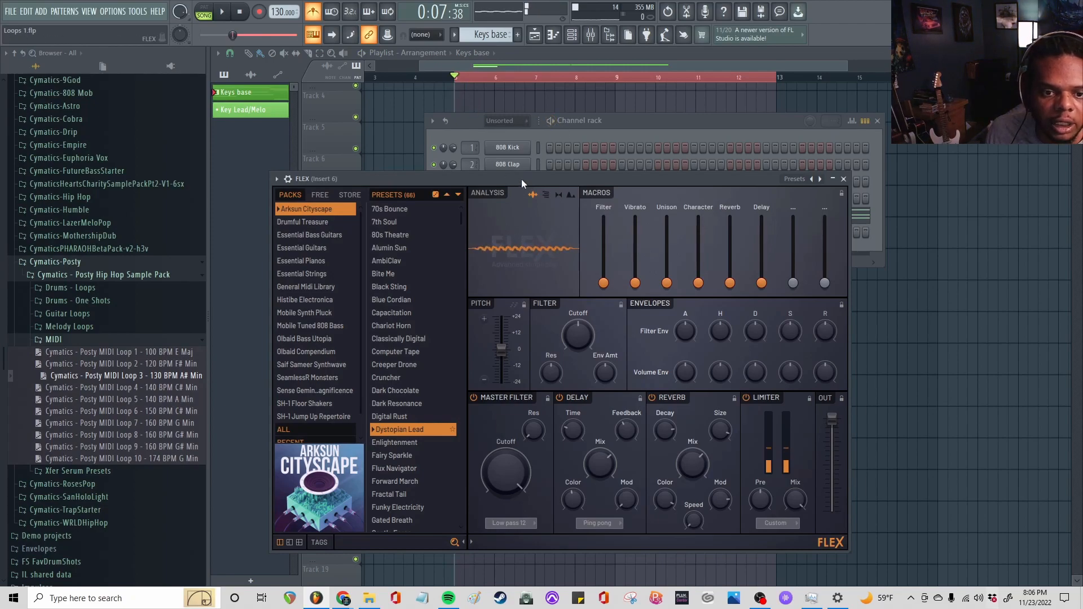
Audition Arksun Cityscape presets in FLEX, including Bite Me, Head Buzzer and Fractal Tail, and load Dark Chocolate
click(382, 272)
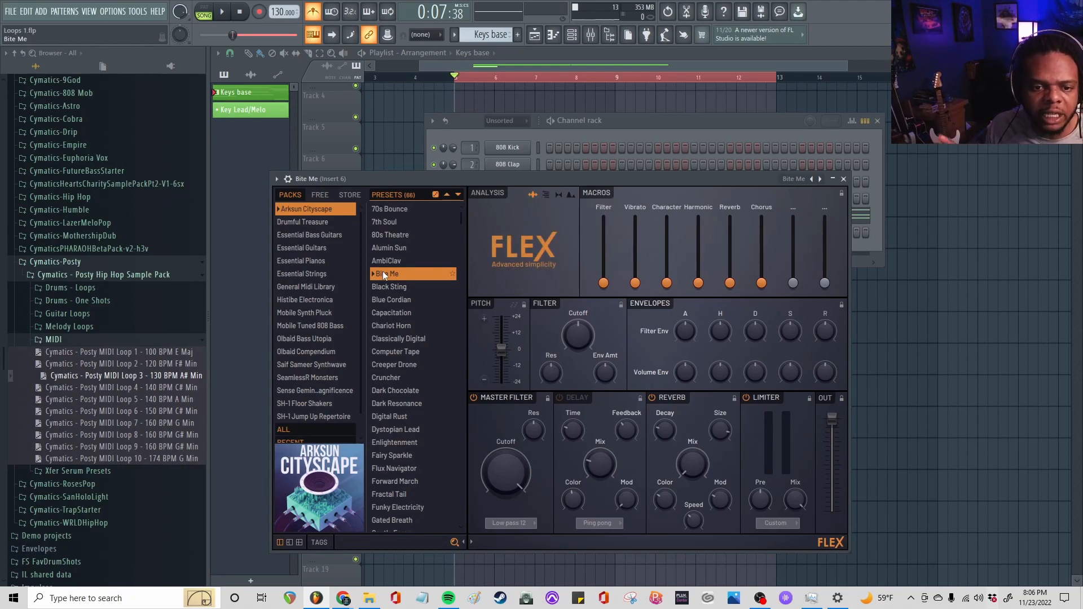
scroll(401, 267, down, 3)
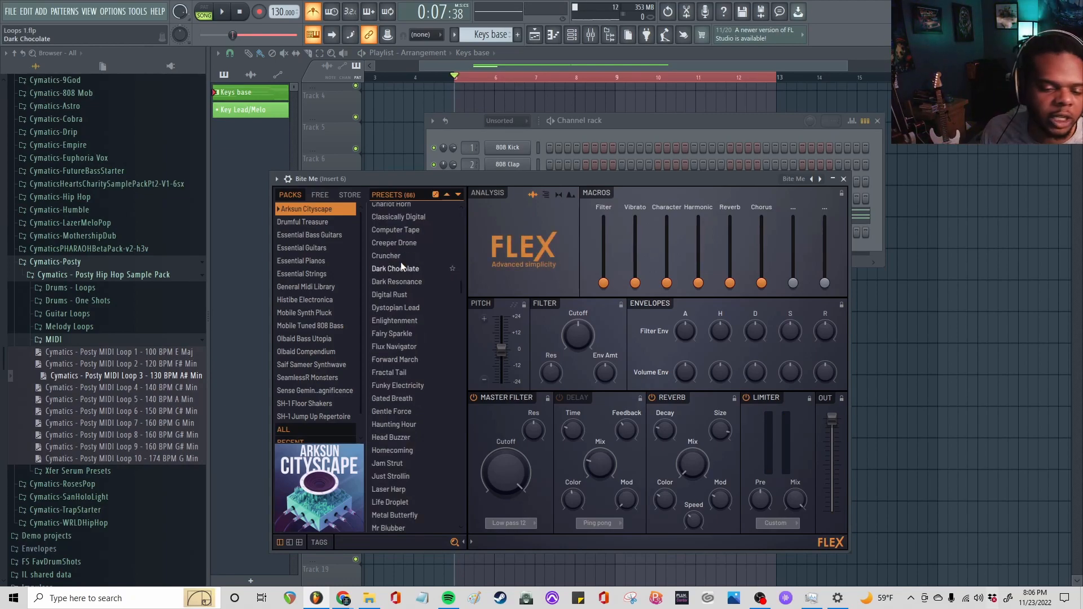
click(406, 439)
key(space)
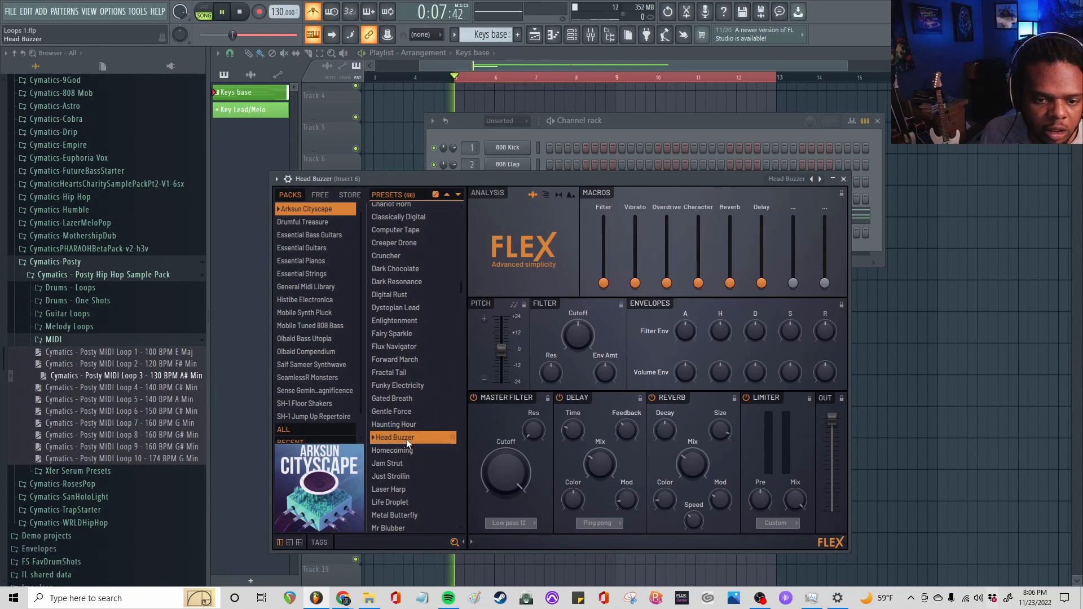
click(397, 360)
click(395, 371)
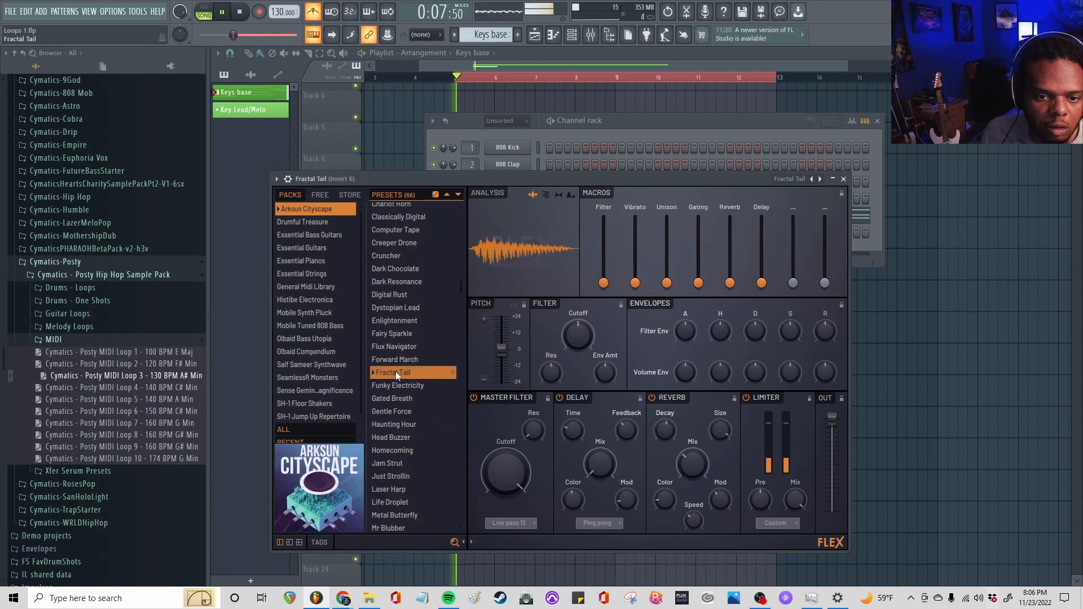
click(394, 346)
click(392, 267)
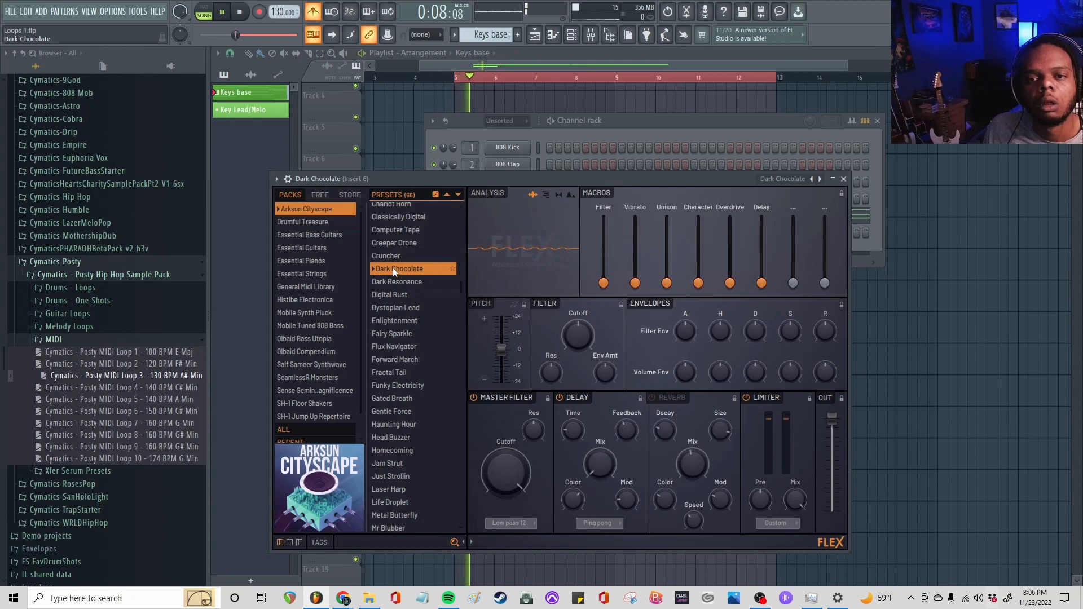
key(space)
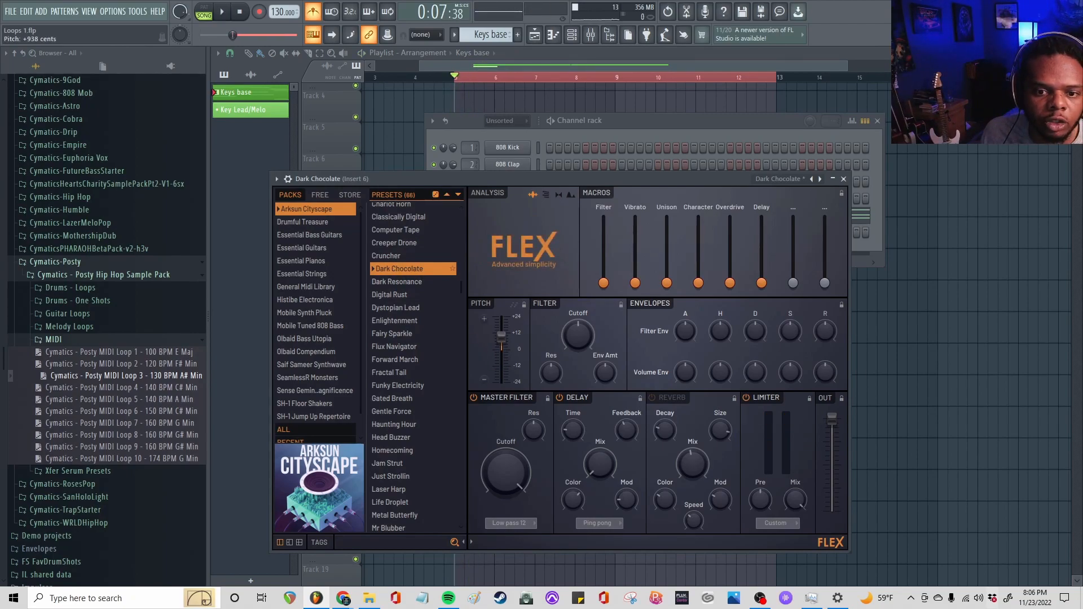
Raise Dark Chocolate's Filter macro to near its maximum and the Character macro slightly, checking by playback
key(space)
drag(604, 283, 604, 228)
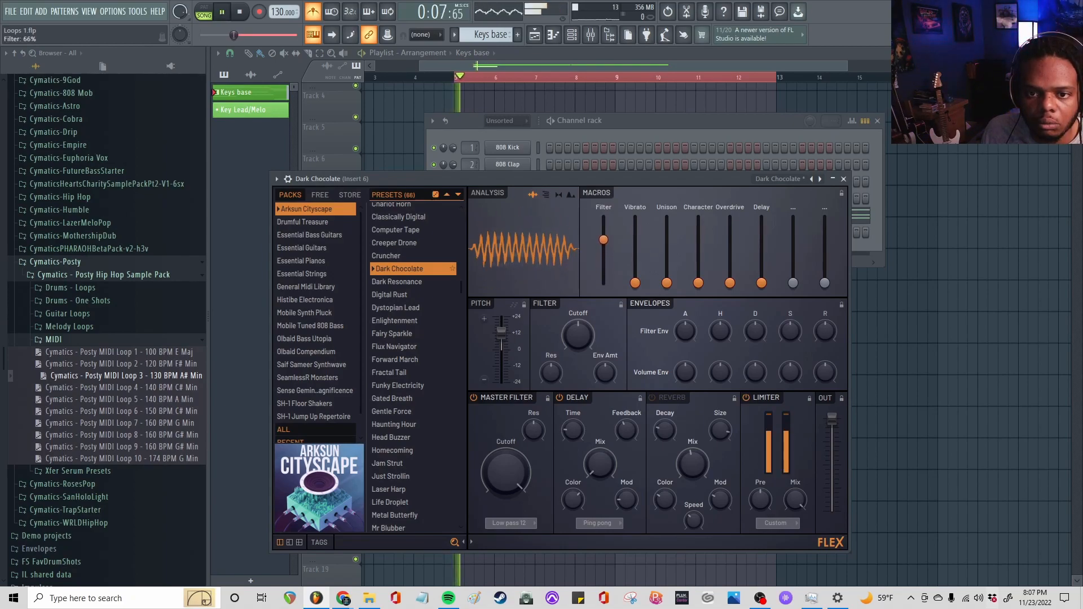
key(space)
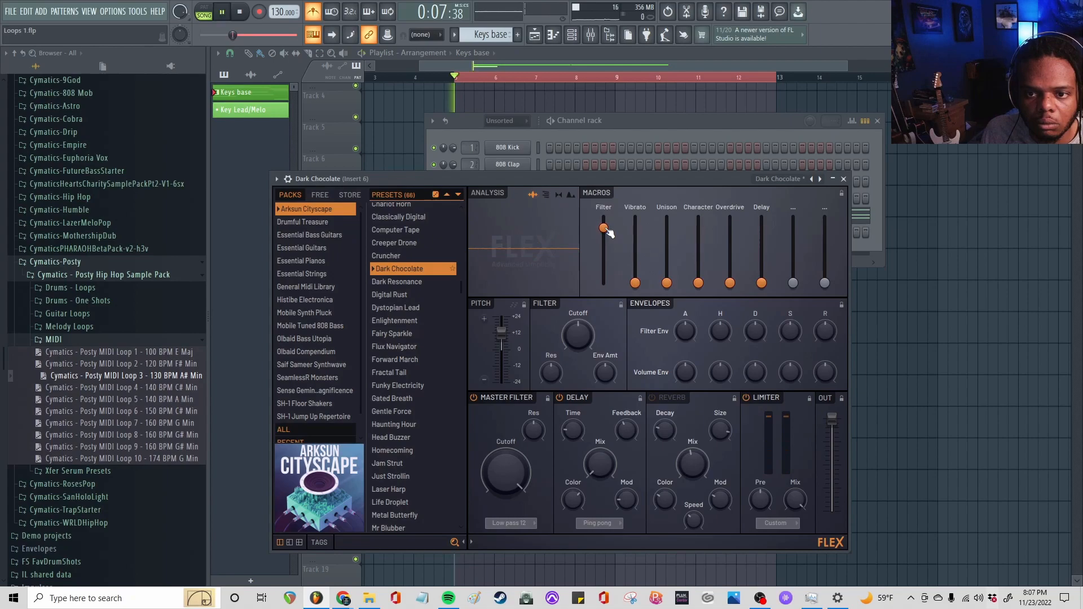
mouse_move(699, 282)
mouse_down()
mouse_move(699, 231)
mouse_move(698, 273)
mouse_up()
key(space)
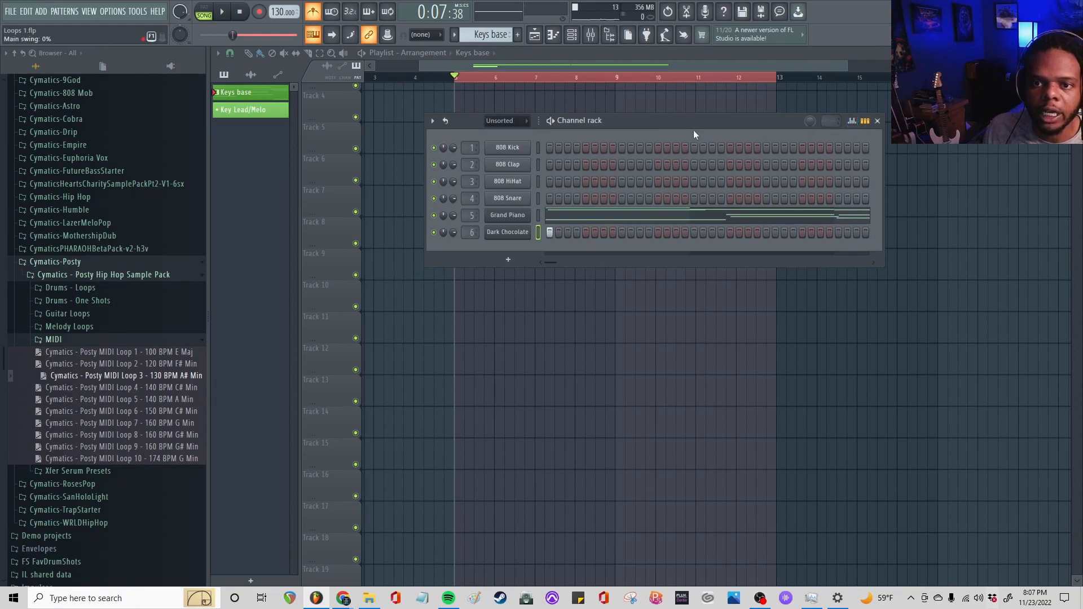
Clear Dark Chocolate's first step in the Keys base pattern and enable it in Key Lead/Melo instead
drag(693, 125, 667, 295)
scroll(573, 164, up, 3)
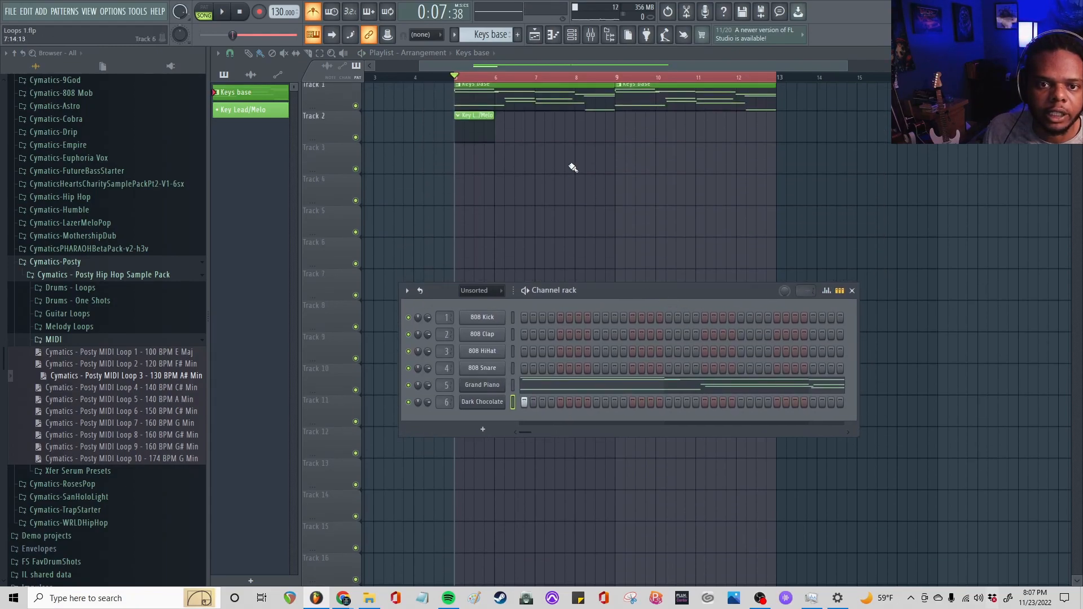
click(469, 127)
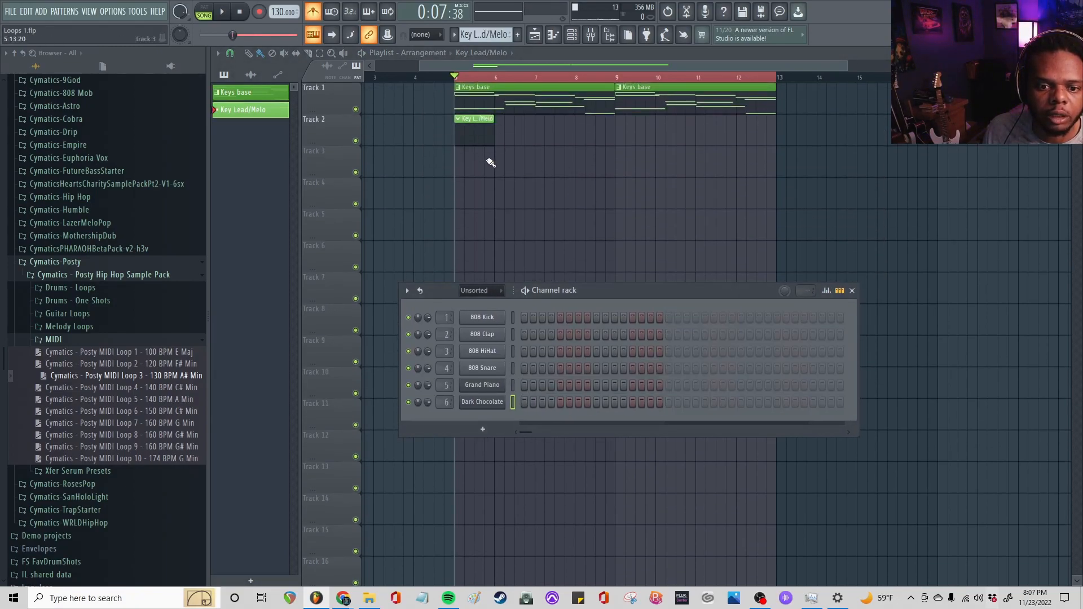
click(505, 103)
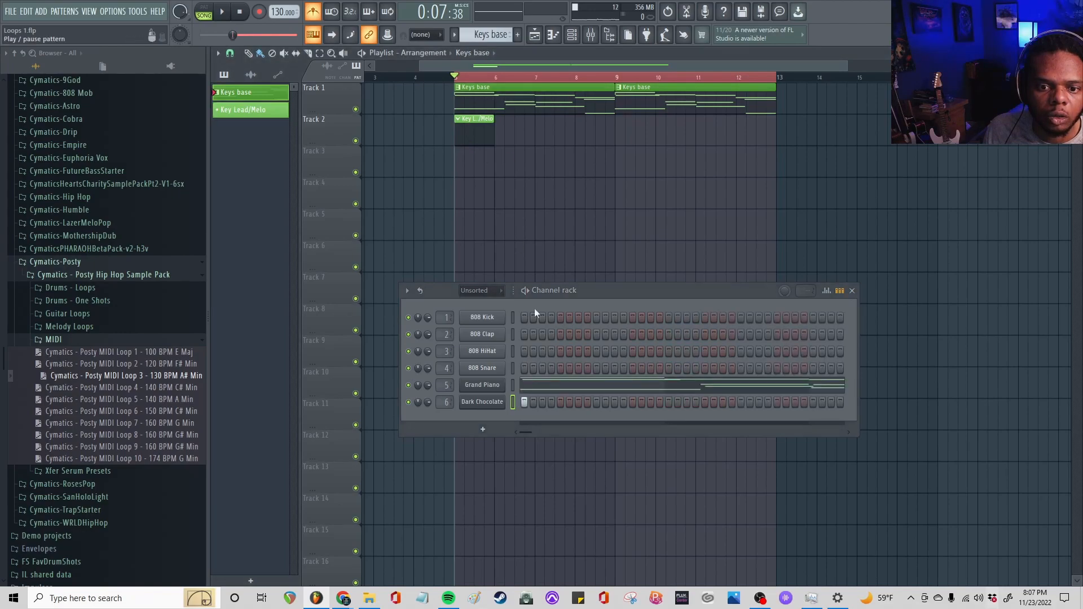
click(468, 130)
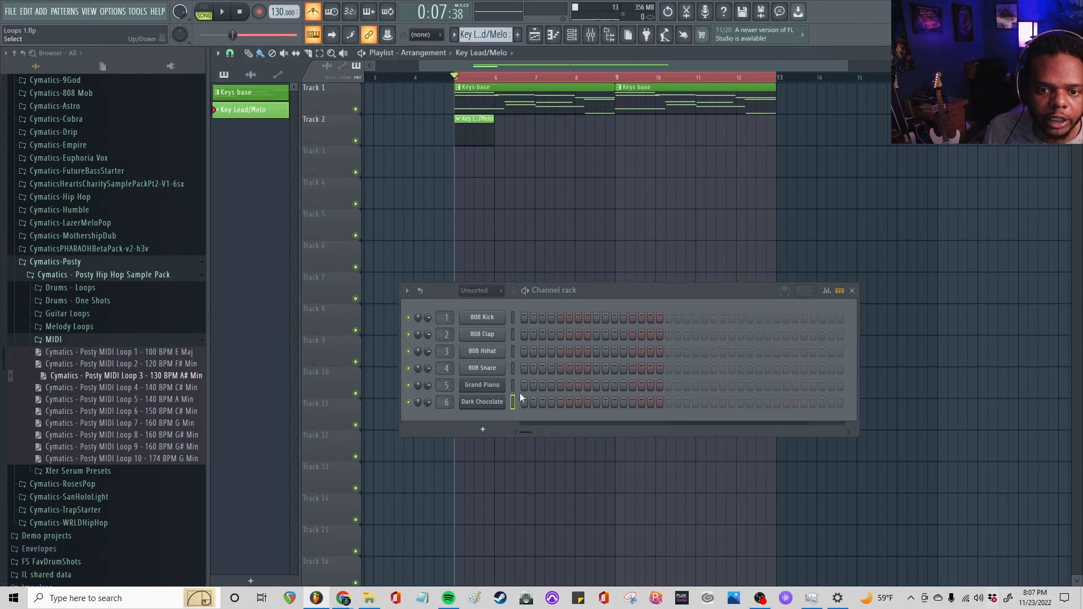
Open Dark Chocolate's piano roll for Key Lead/Melo and place a D#5 note near the start of bar 1, checking by playback
double_click(471, 133)
key(space)
key(space)
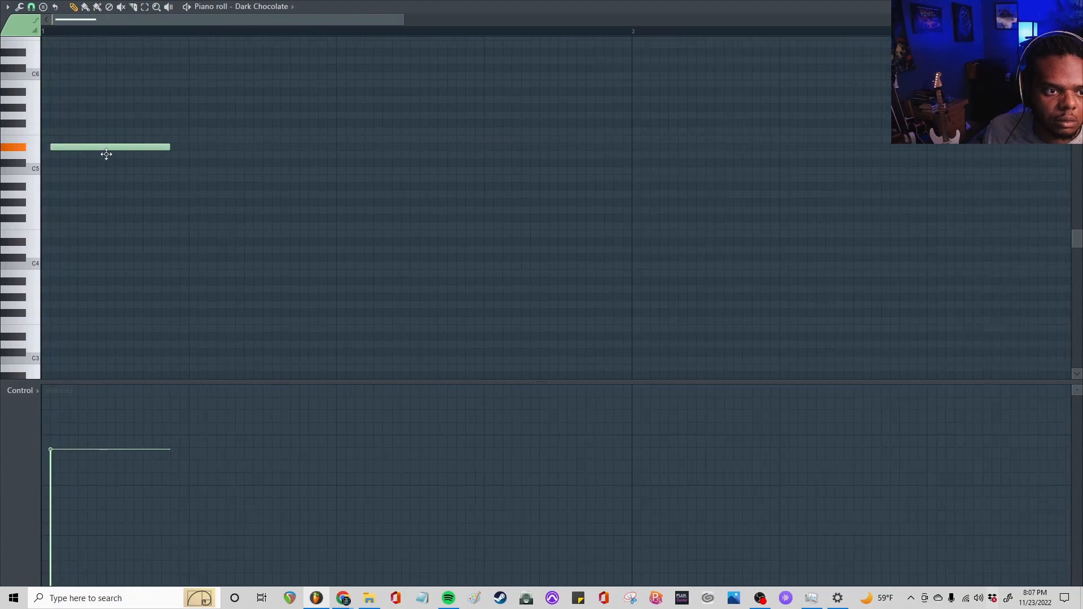
key(space)
key(space)
drag(106, 154, 132, 148)
key(space)
Add a second D#5 note halfway through beat 2 of bar 1, testing its timing by playback
key(space)
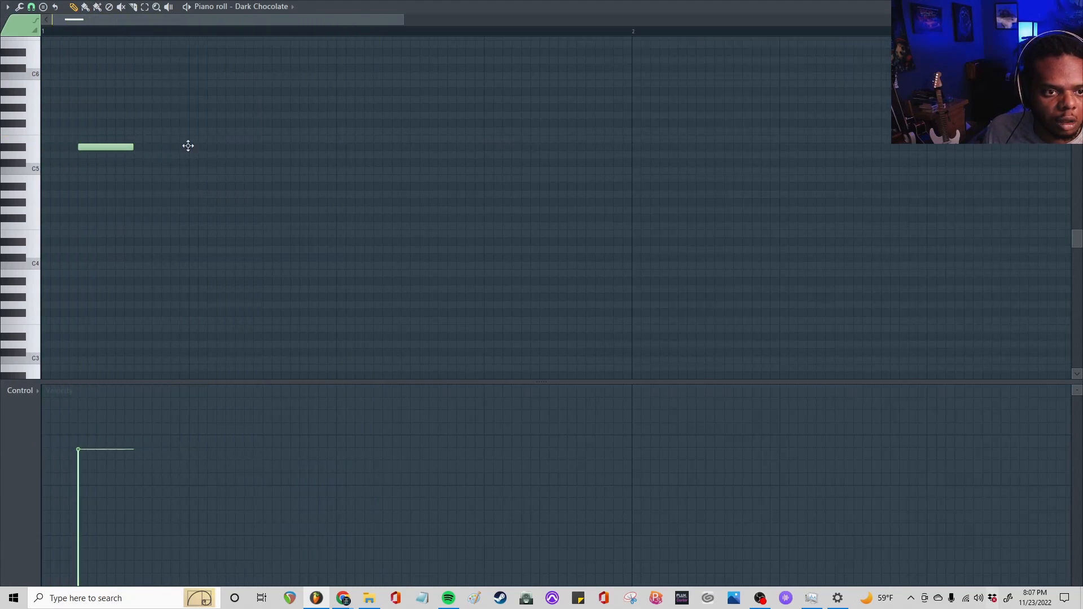
click(193, 148)
key(space)
key(space)
drag(217, 147, 293, 146)
key(space)
Move the first D#5 to the start of bar 1 and the second to halfway through beat 3, checking by playback
key(space)
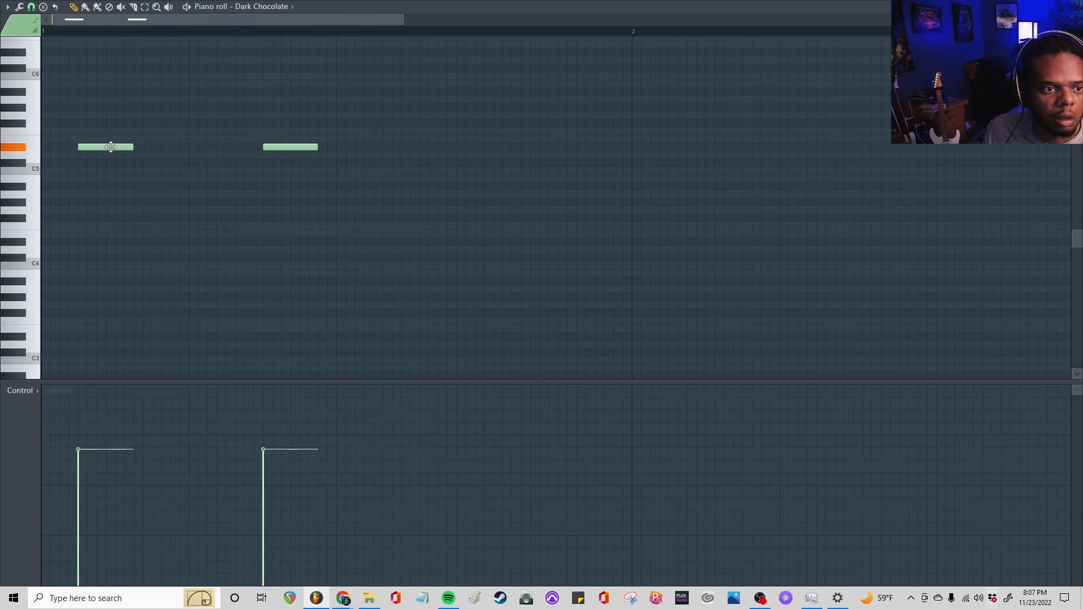
drag(113, 147, 44, 147)
key(space)
key(space)
drag(293, 146, 442, 151)
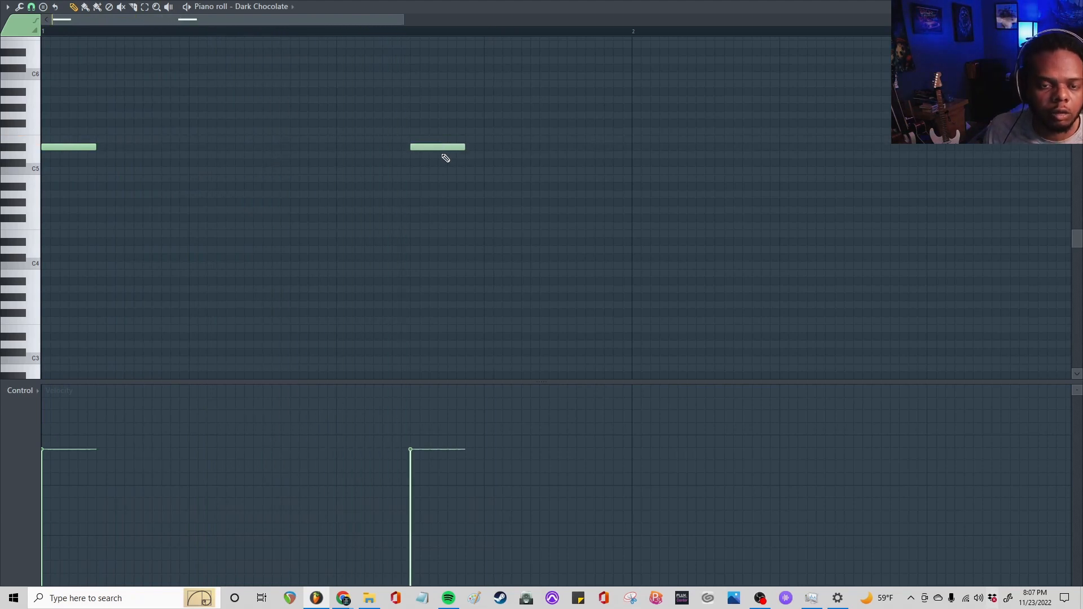
key(space)
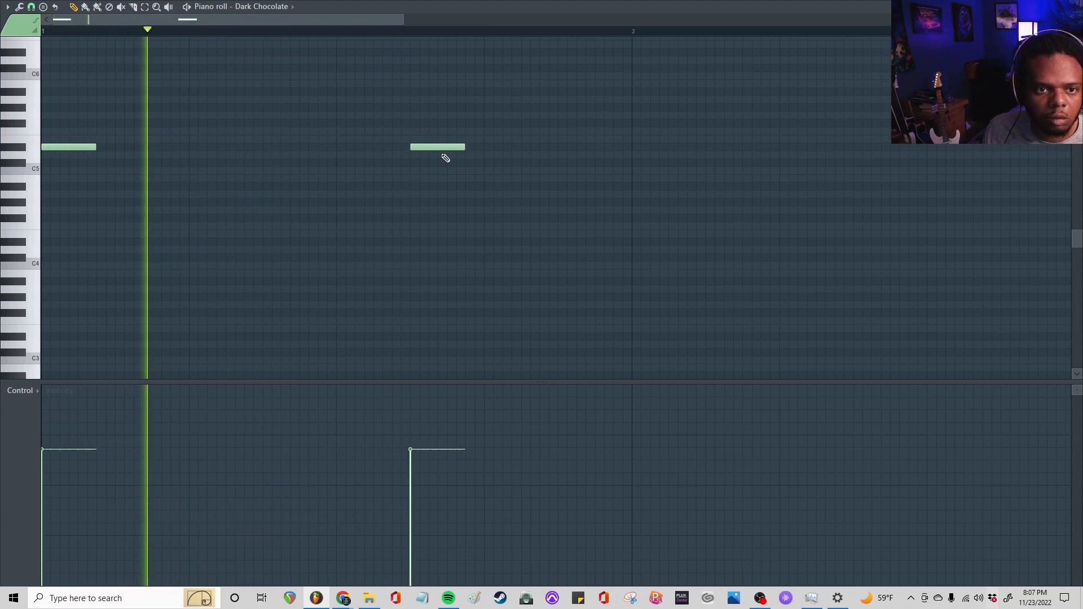
key(space)
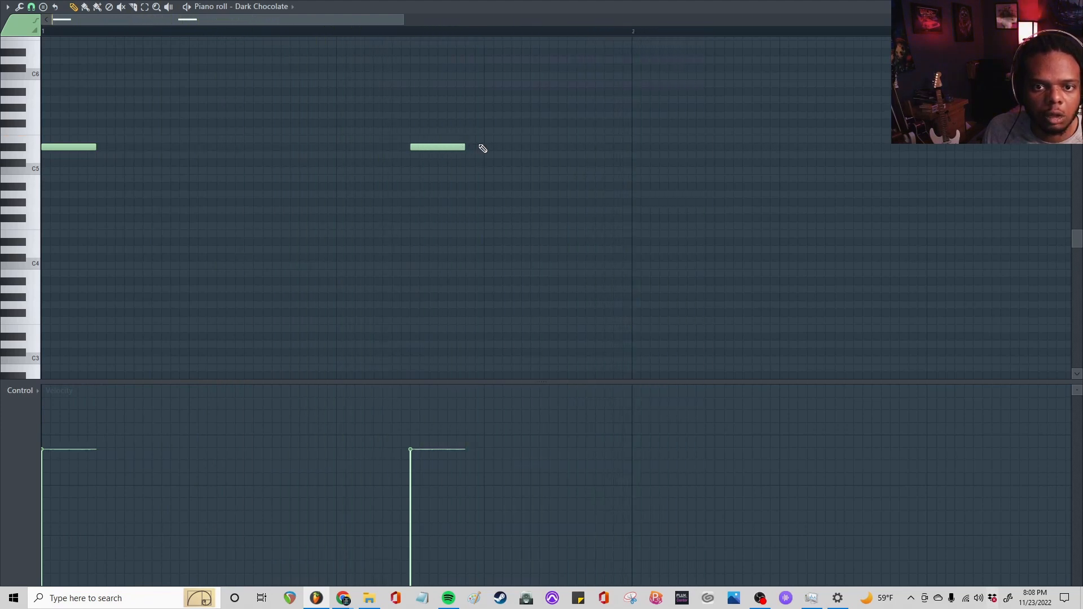
Try an F5 note on beat 4 of bar 1 and play the melody
click(486, 131)
scroll(87, 22, down, 2)
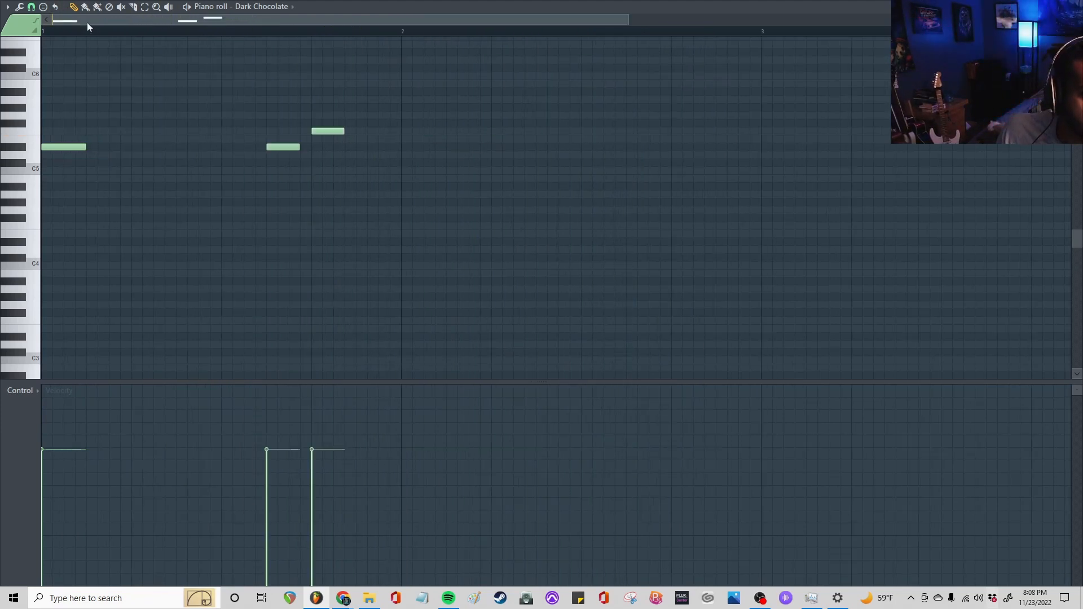
key(space)
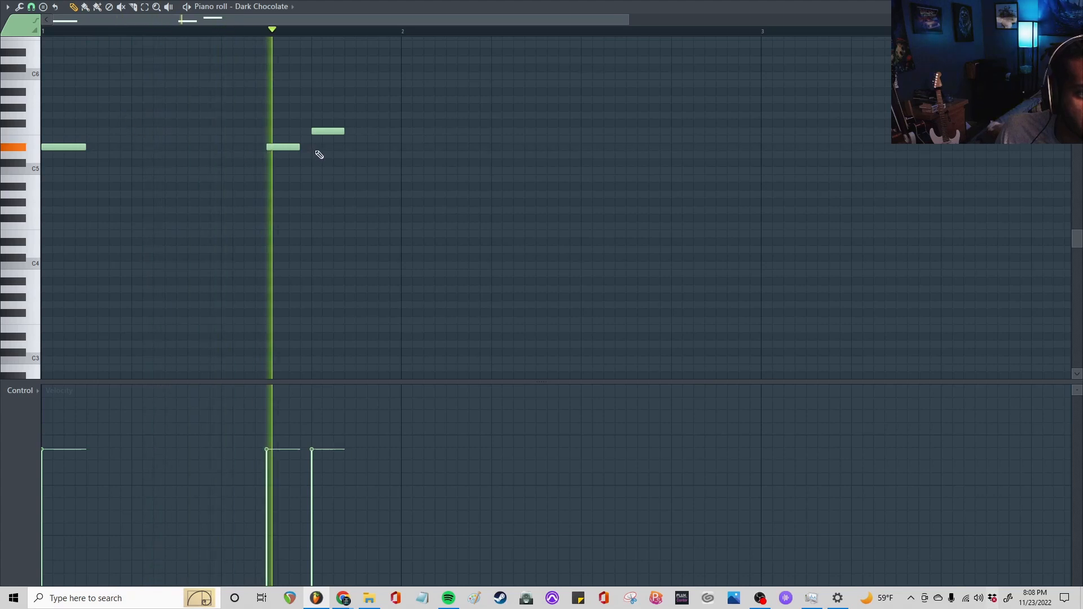
Replace the second D#5 and the F5 with D#5, D#5, E5 and A#5 notes leading into bar 2, and play them
right_click(291, 146)
right_click(327, 131)
key(space)
key(space)
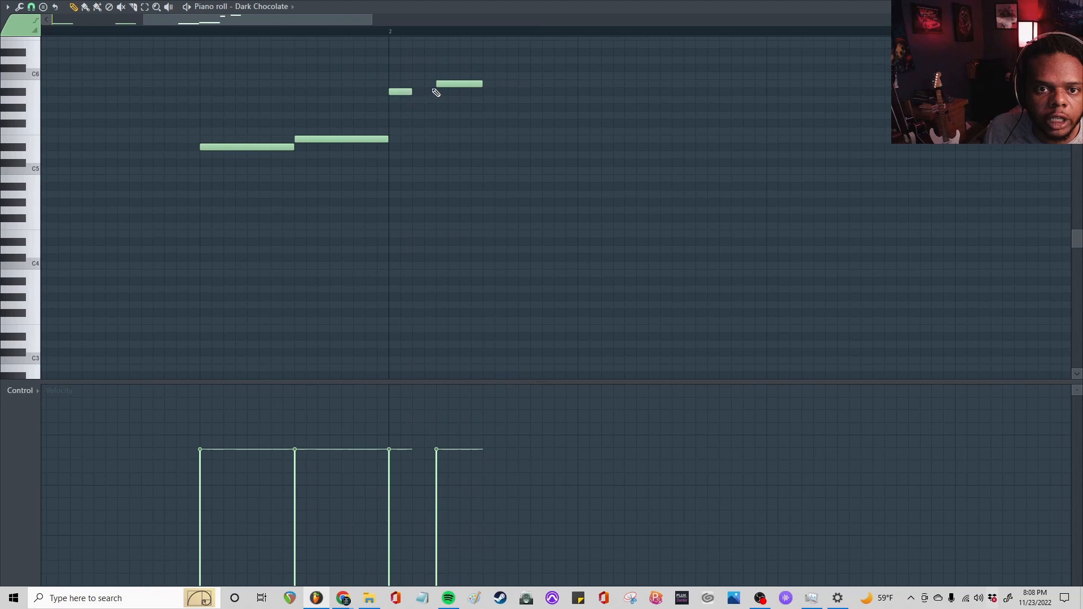
Finish the lead with B5 after bar 2's first note and A#4 ending bar 4, and repeat its clip at bar 9 on Track 2
drag(452, 84, 440, 84)
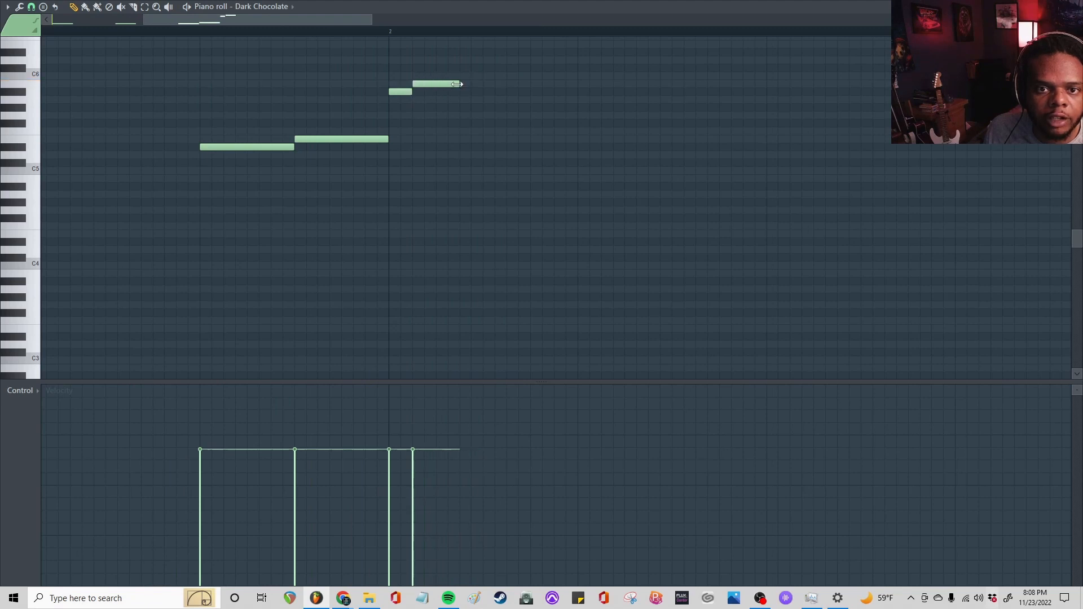
key(space)
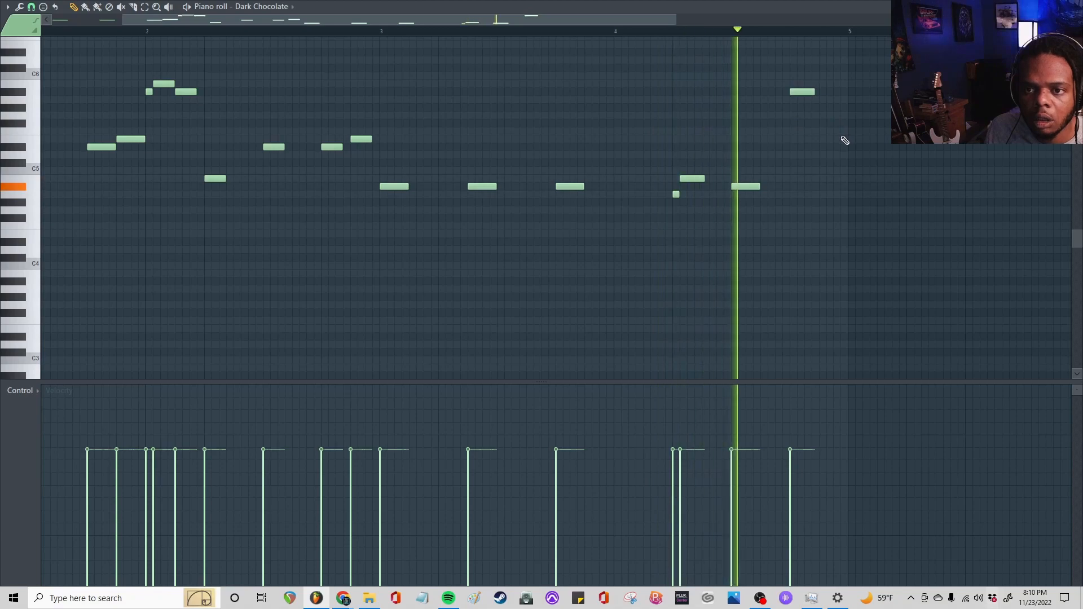
click(830, 187)
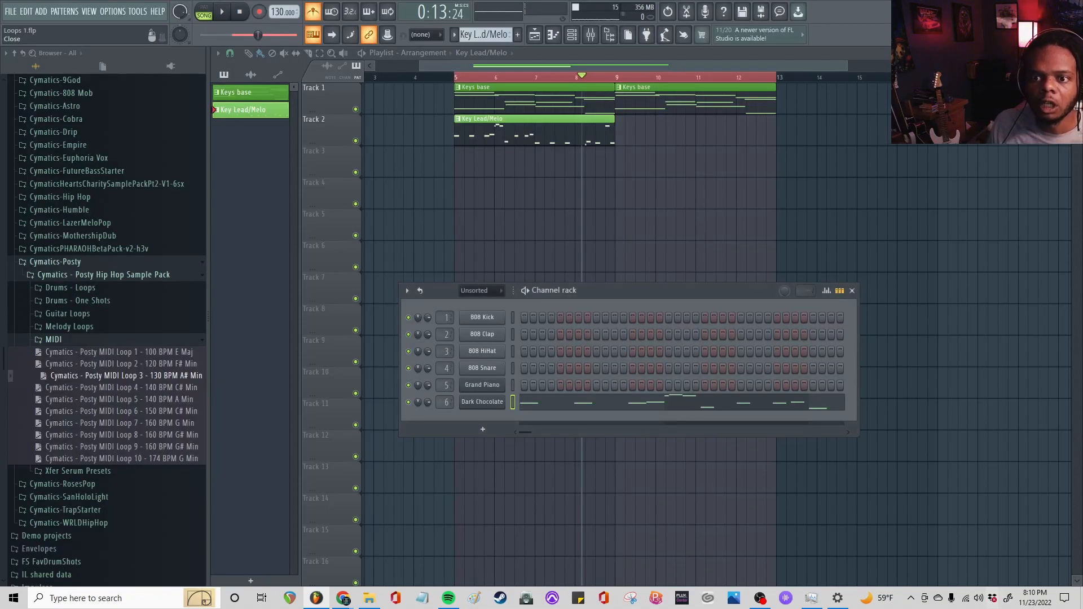
click(620, 137)
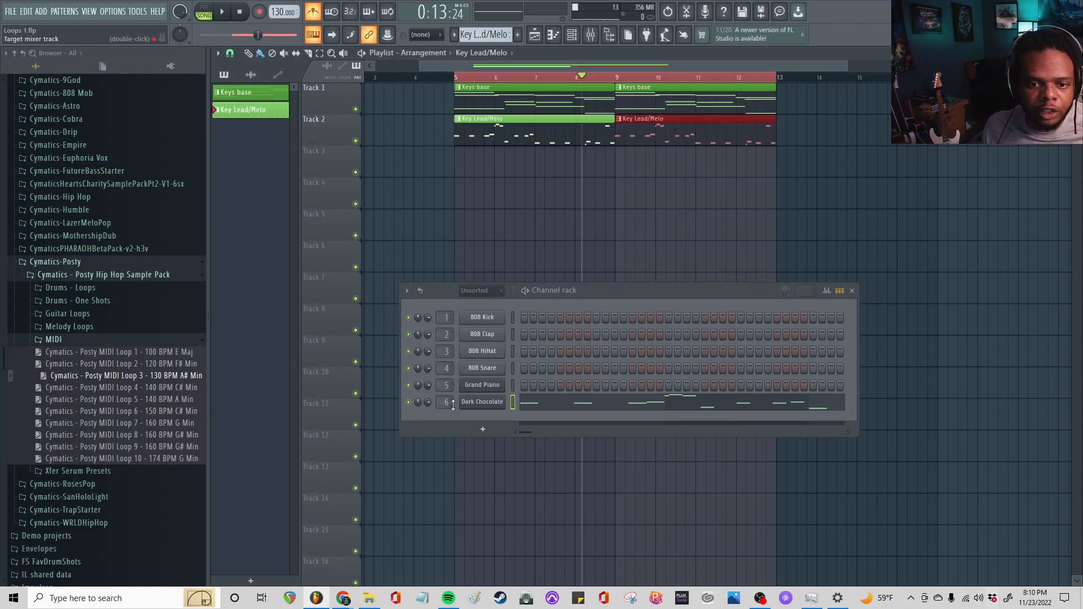
Name mixer Insert 6 "Key lead" and color it light green
click(599, 36)
double_click(584, 350)
text(Key lead)
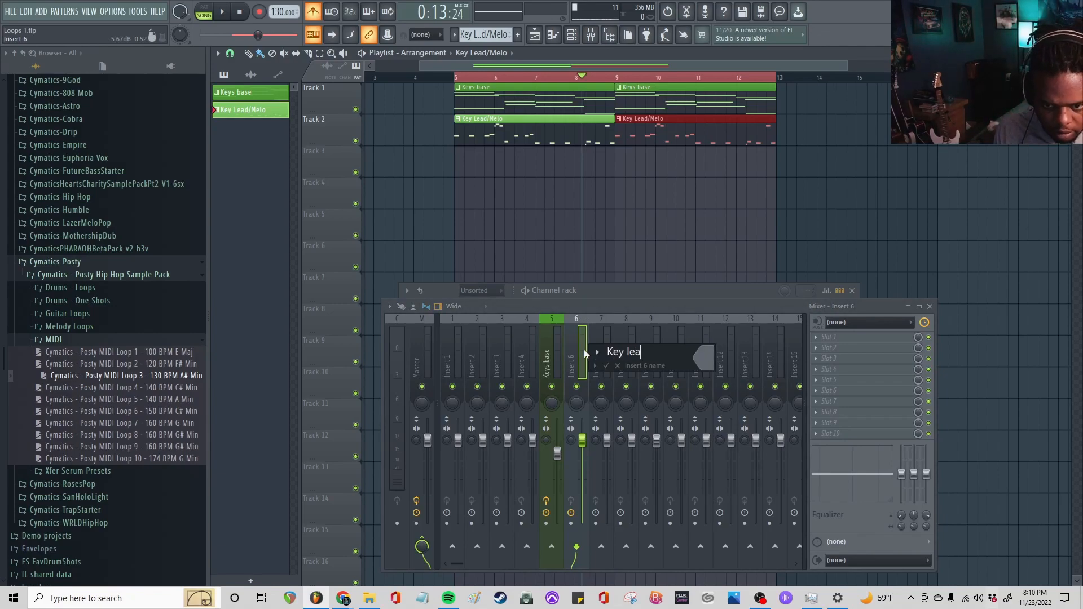
click(704, 356)
click(748, 483)
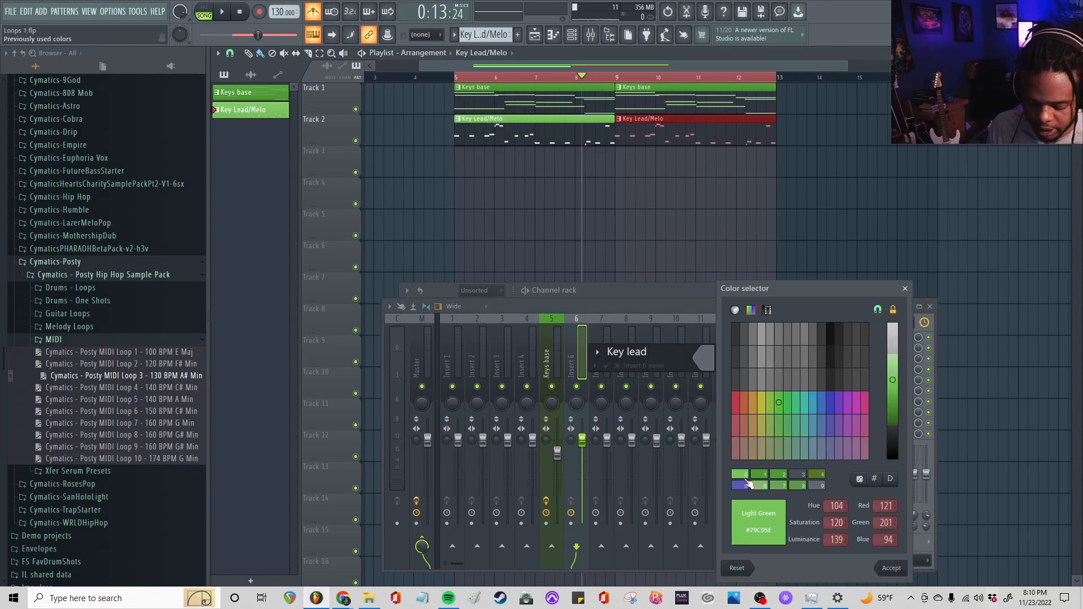
key(Return)
Insert Fruity parametric EQ 2 in the first effect slot of the Key lead mixer track while the song plays
key(space)
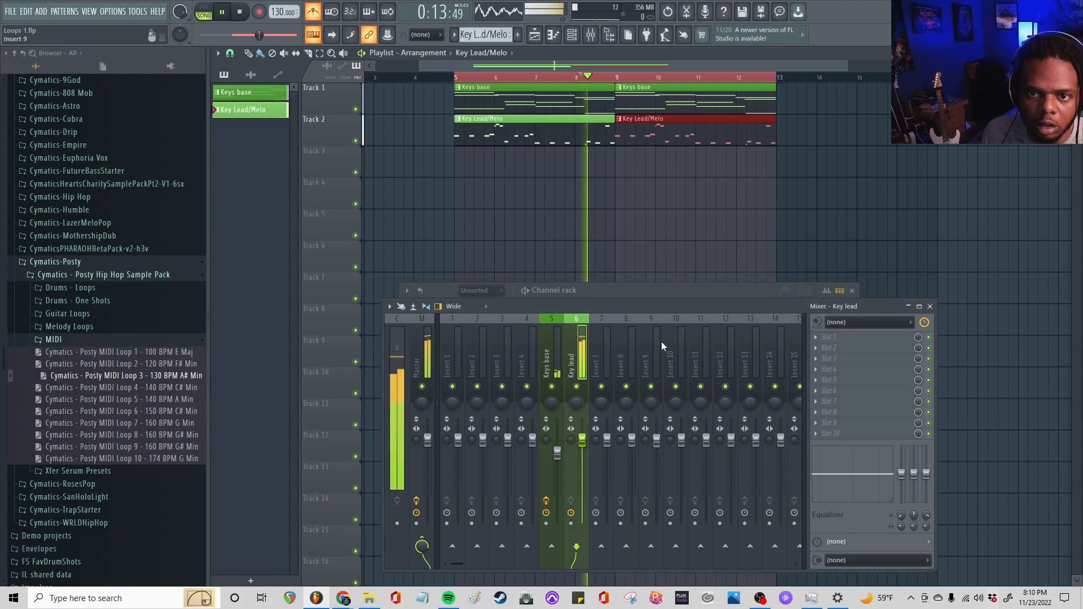
click(835, 336)
click(700, 436)
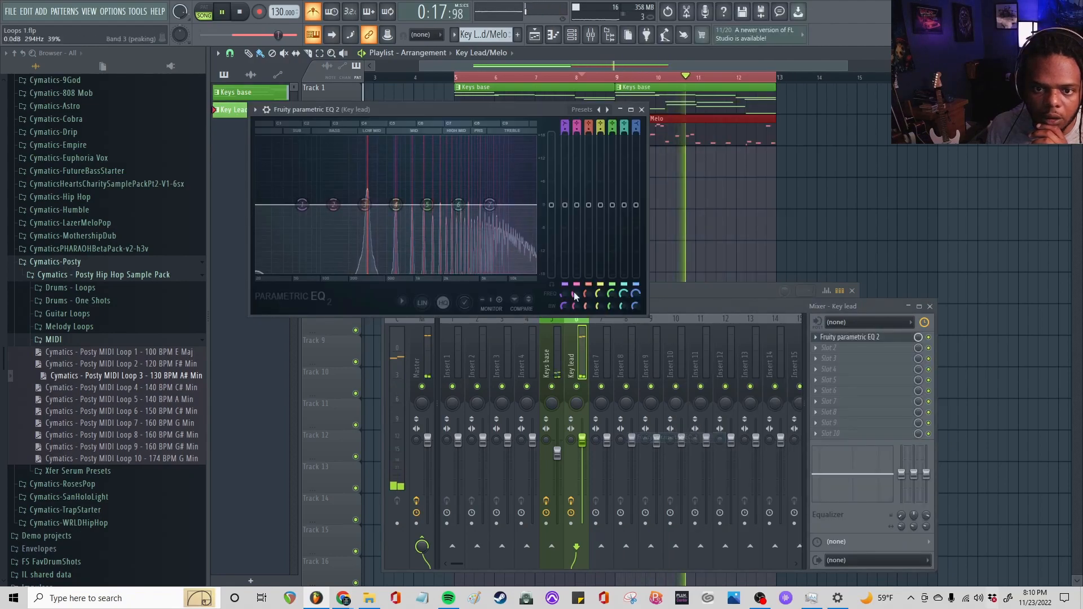
click(255, 109)
click(463, 109)
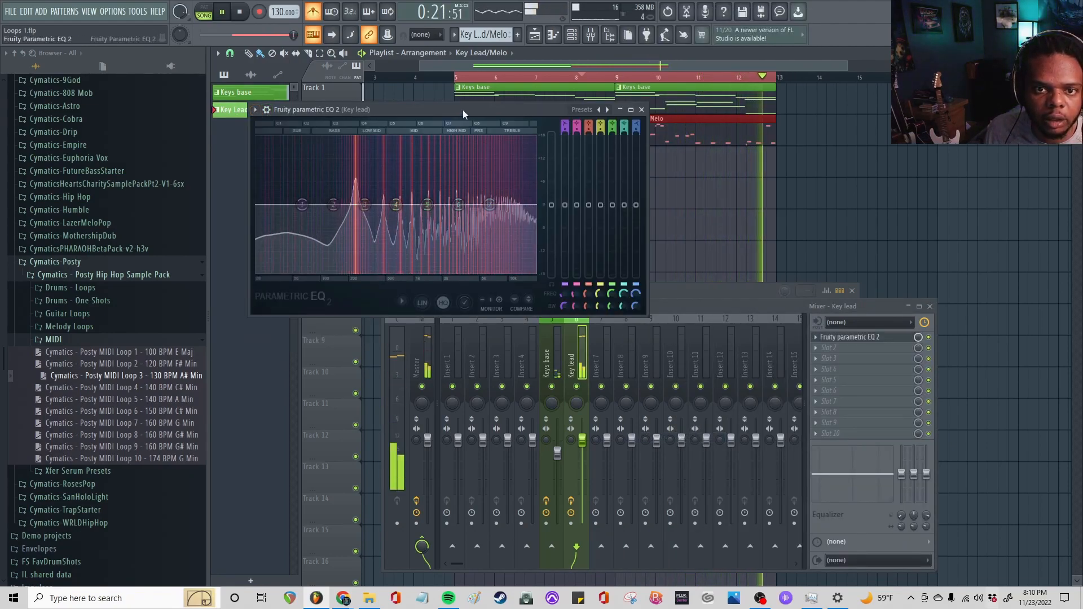
Cut the lead's low end with EQ band 1 and its top end with band 7, and dip band 6 slightly
drag(490, 205, 510, 272)
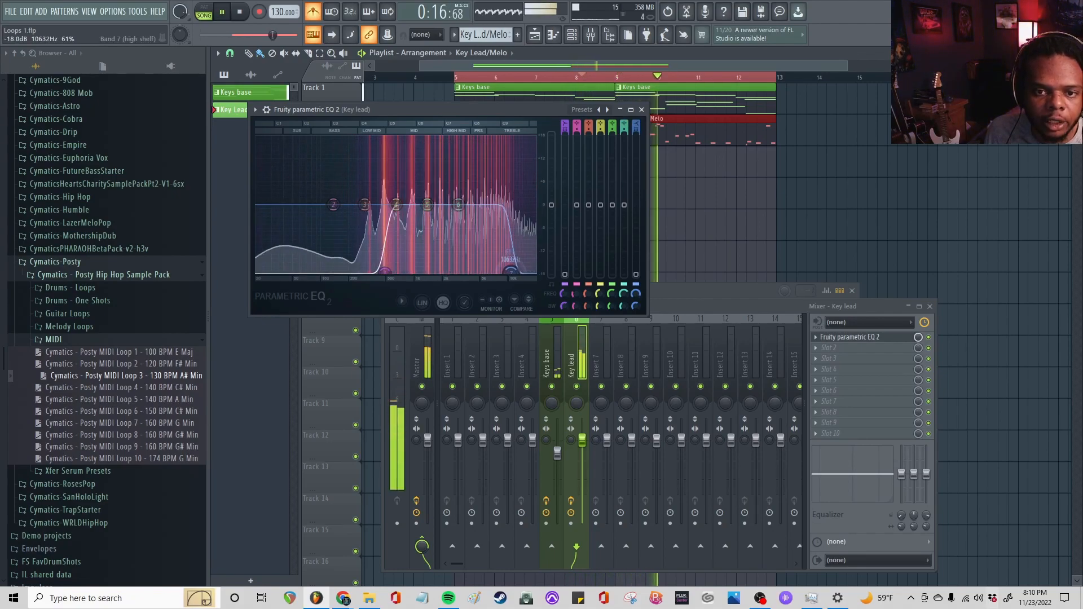
drag(458, 205, 455, 225)
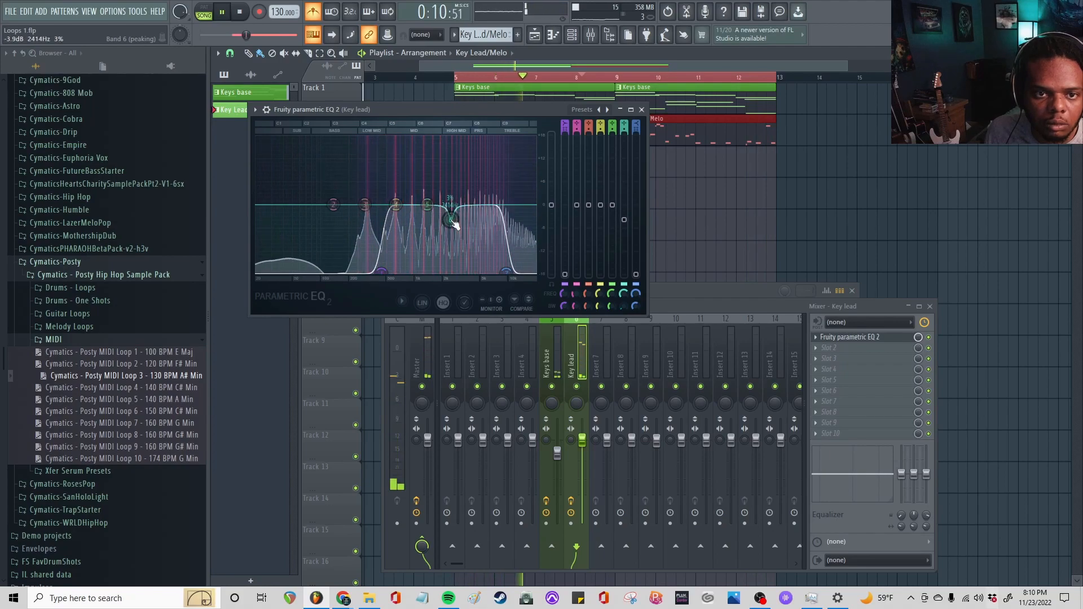
click(641, 110)
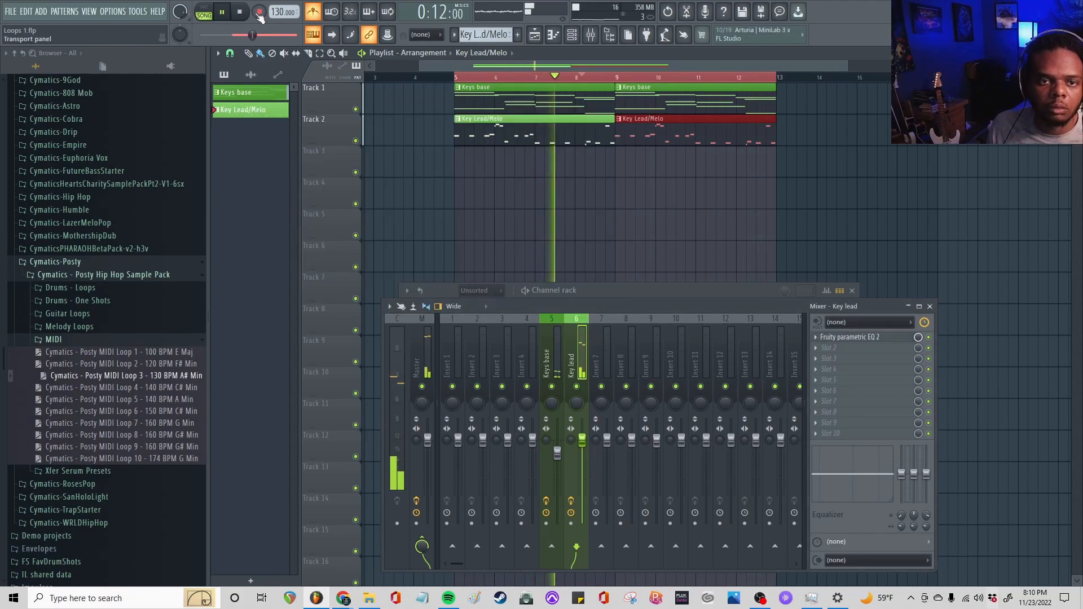
Switch the lead's FLEX preset from Dark Chocolate to AmbiClav and turn off its reverb and delay during playback
click(573, 36)
click(574, 36)
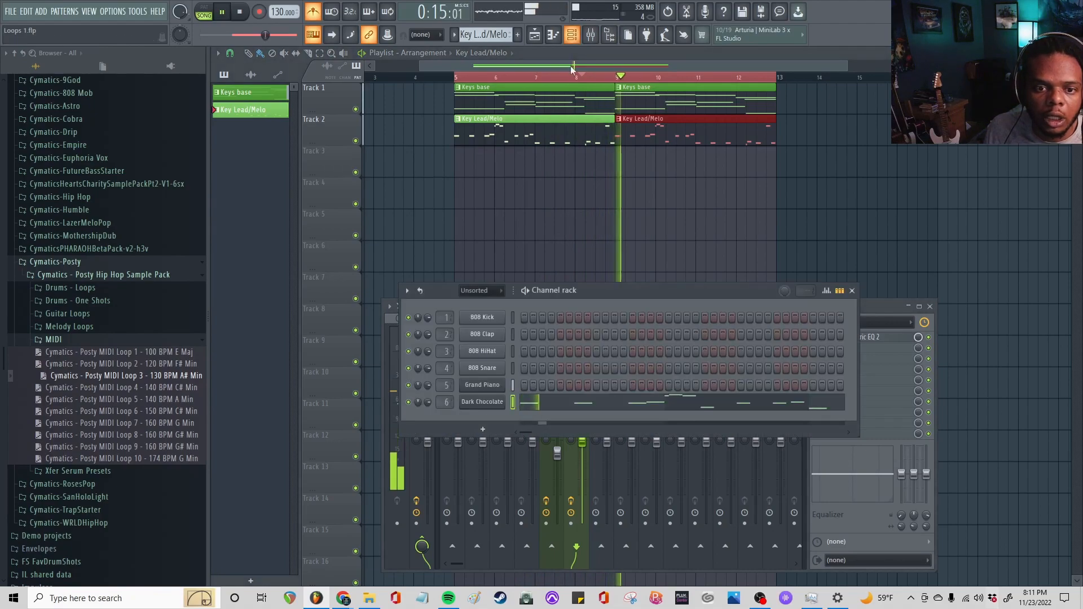
click(492, 414)
key(space)
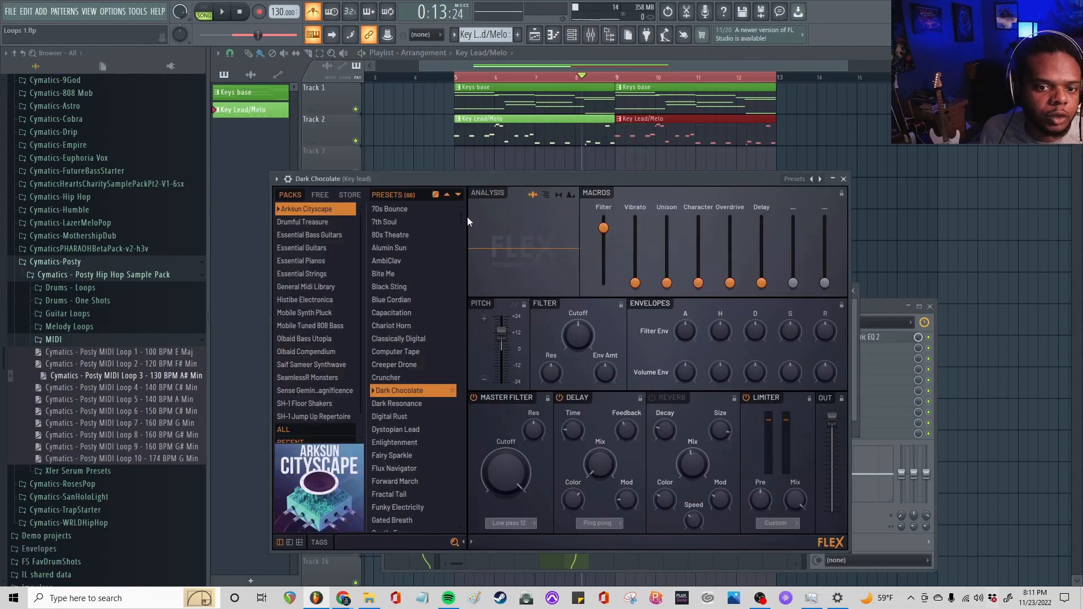
click(401, 260)
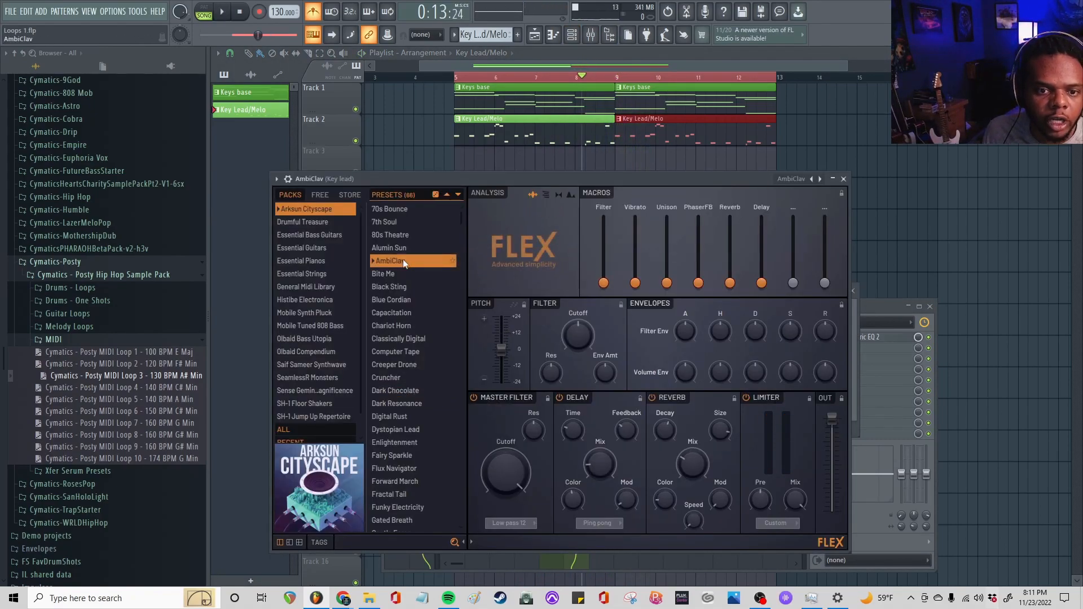
key(space)
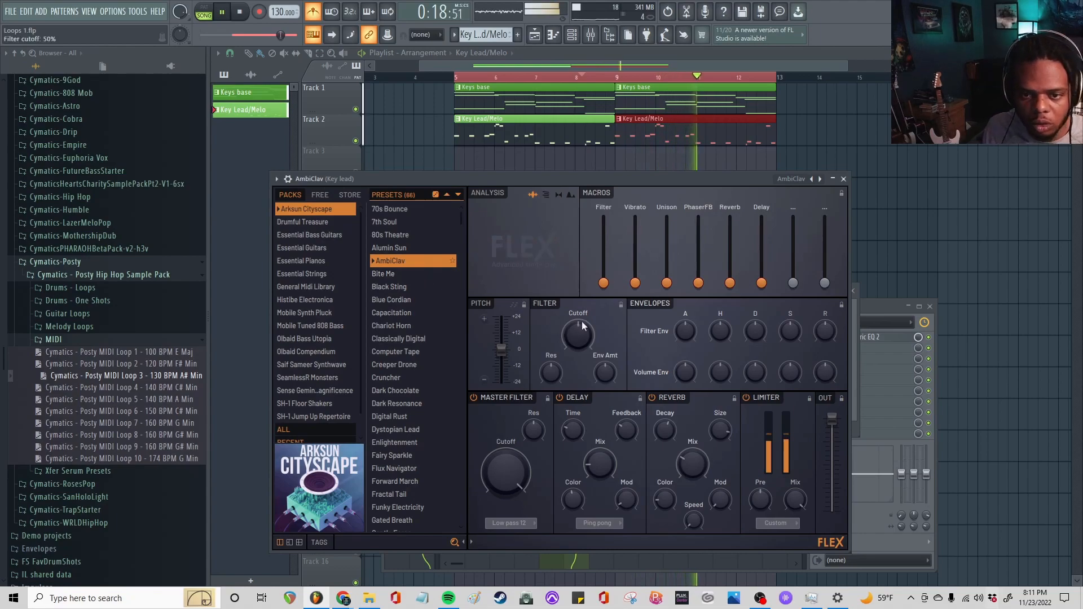
click(652, 398)
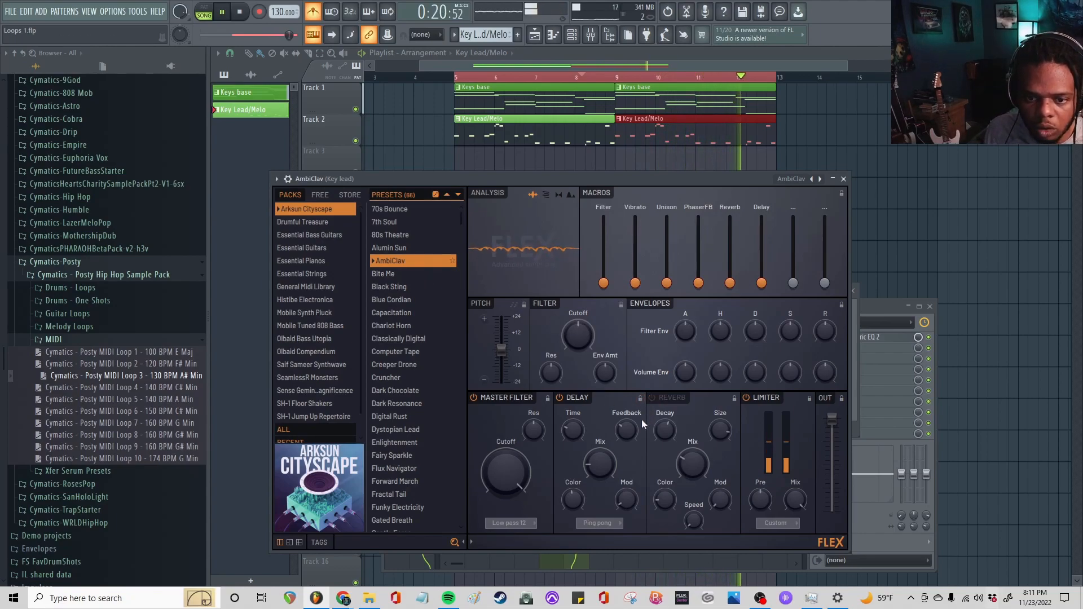
click(561, 398)
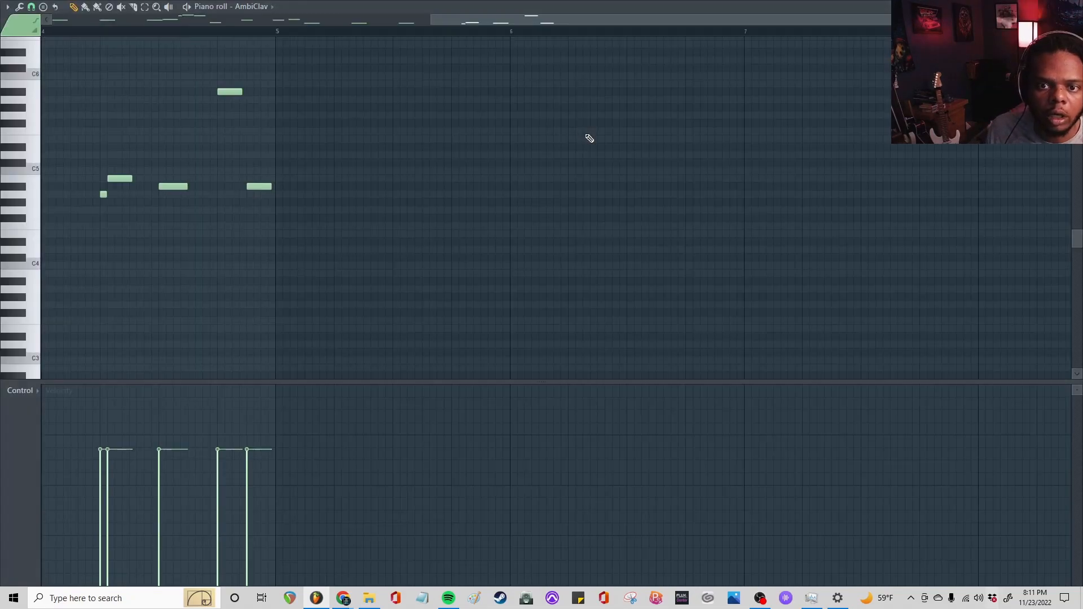
Raise the short grace note in bar 4 of the lead melody from A4 to A#4
scroll(87, 34, up, 6)
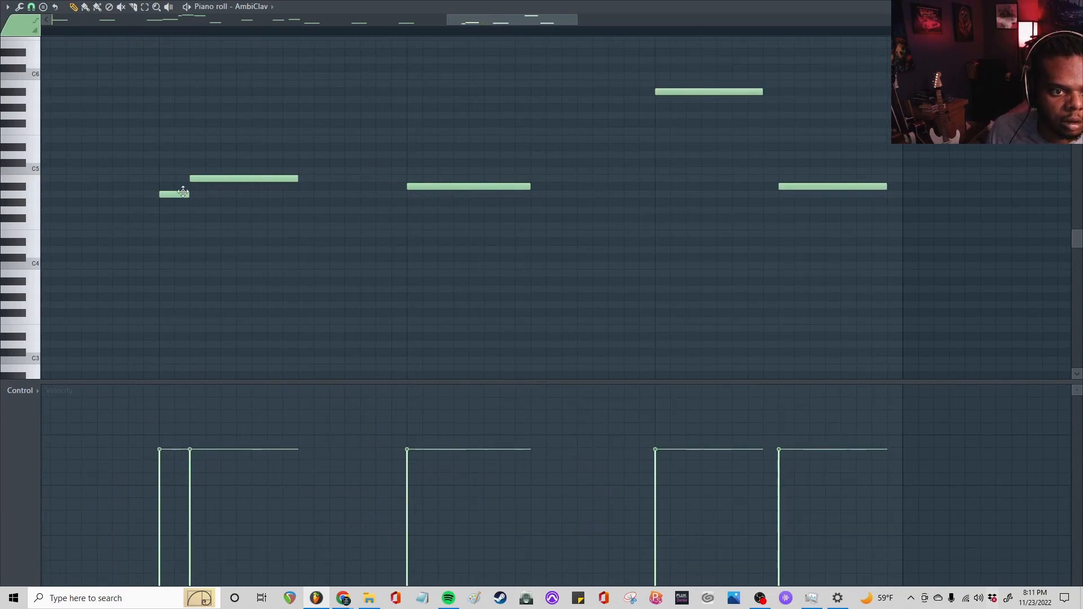
drag(180, 184, 180, 176)
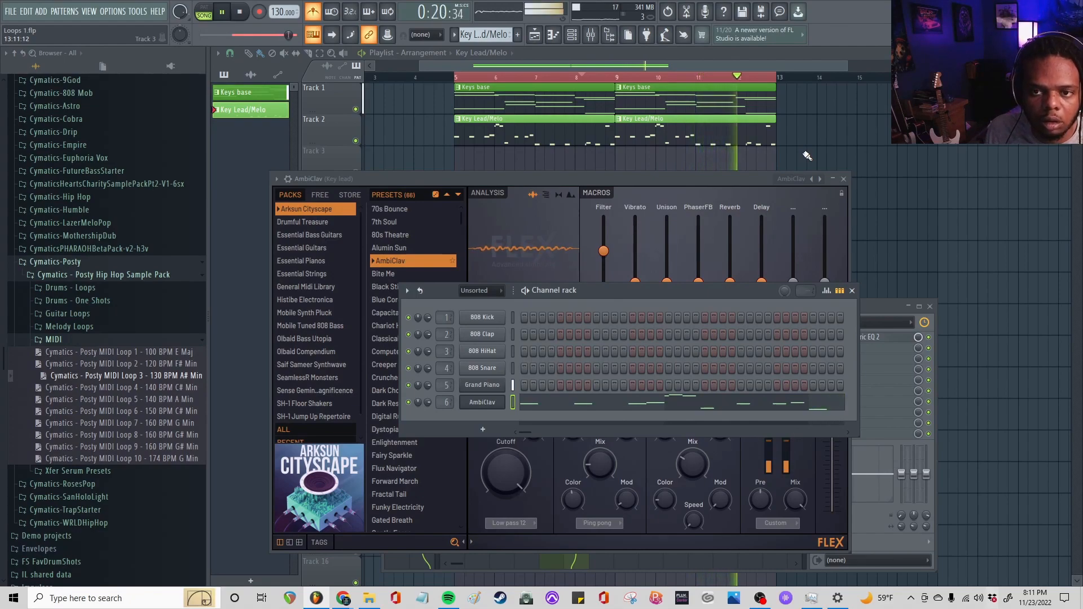
Add a short, high B6 note at the start of bar 1 in the Key Lead/Melo pattern
double_click(486, 139)
scroll(358, 35, down, 3)
scroll(265, 246, down, 1)
scroll(266, 246, up, 2)
scroll(268, 245, up, 4)
scroll(268, 245, down, 3)
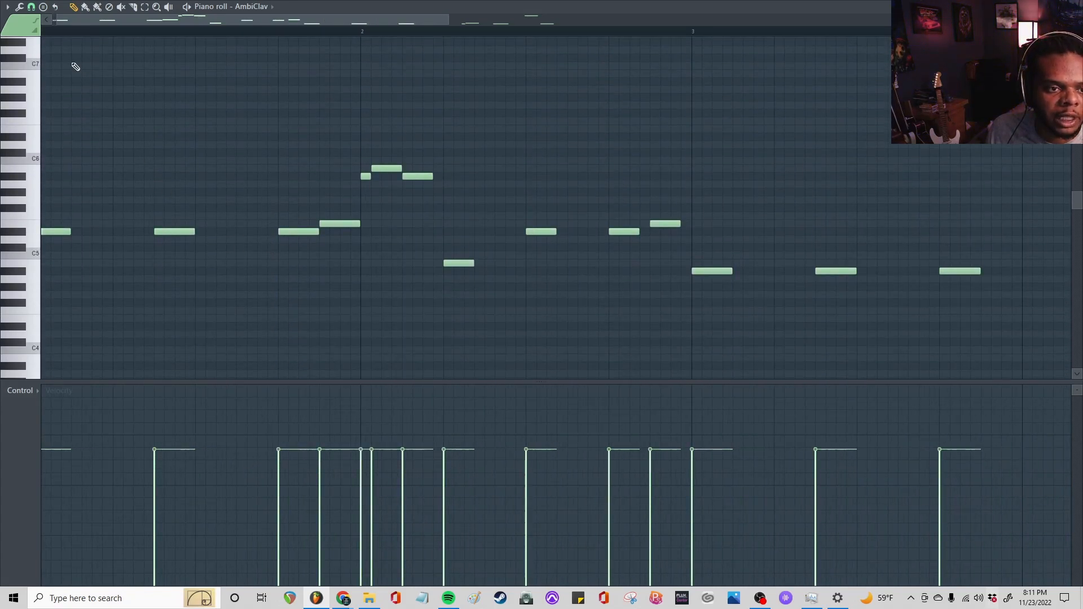
click(53, 105)
drag(56, 105, 48, 74)
drag(50, 74, 59, 76)
Repeat the short B6 note on beats 2, 3 and 4 of bar 1, checking by playback
key(space)
key(space)
click(126, 74)
key(space)
click(214, 73)
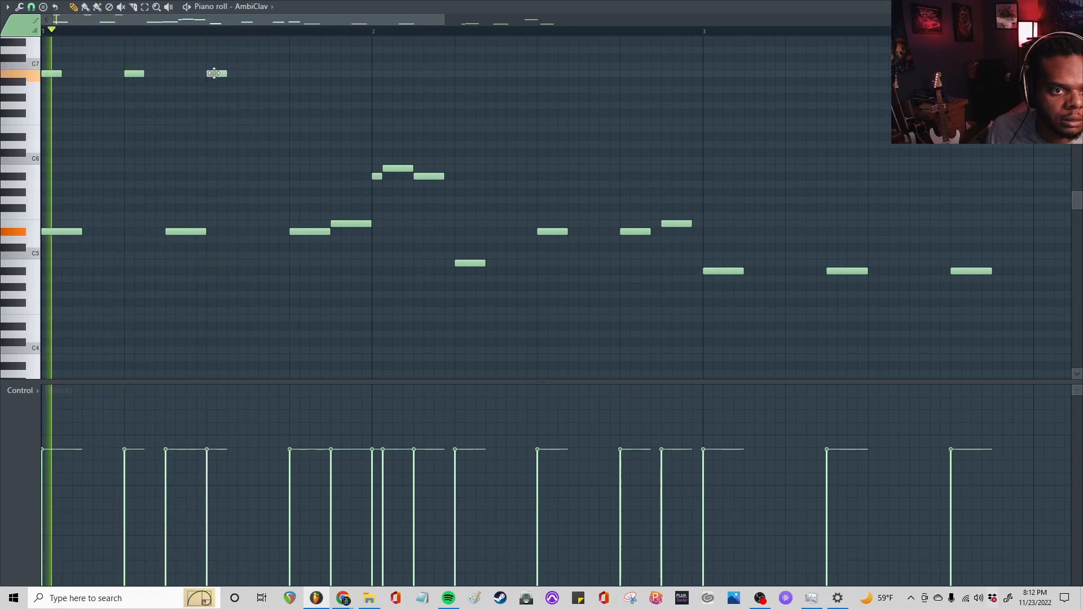
click(294, 74)
key(space)
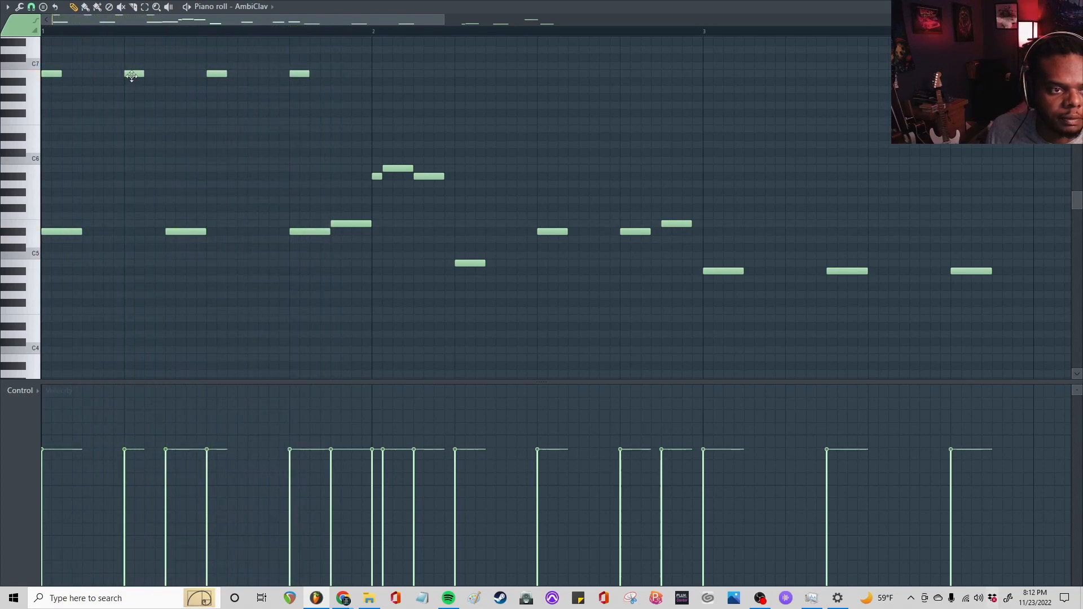
Fill the gaps halfway between the beats of bar 1 with more short B6 notes, making an even run of eight
click(86, 74)
key(space)
key(space)
click(166, 74)
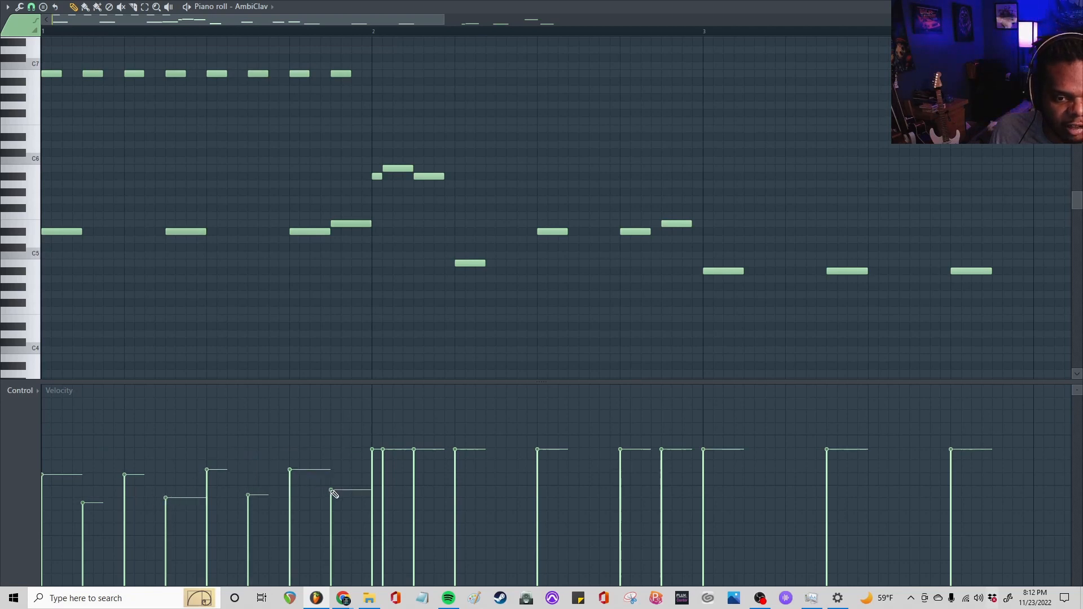
Strengthen the velocity accents in bar 1, raising the on-beat B6 notes and lowering the off-beat ones, and check by playback
key(space)
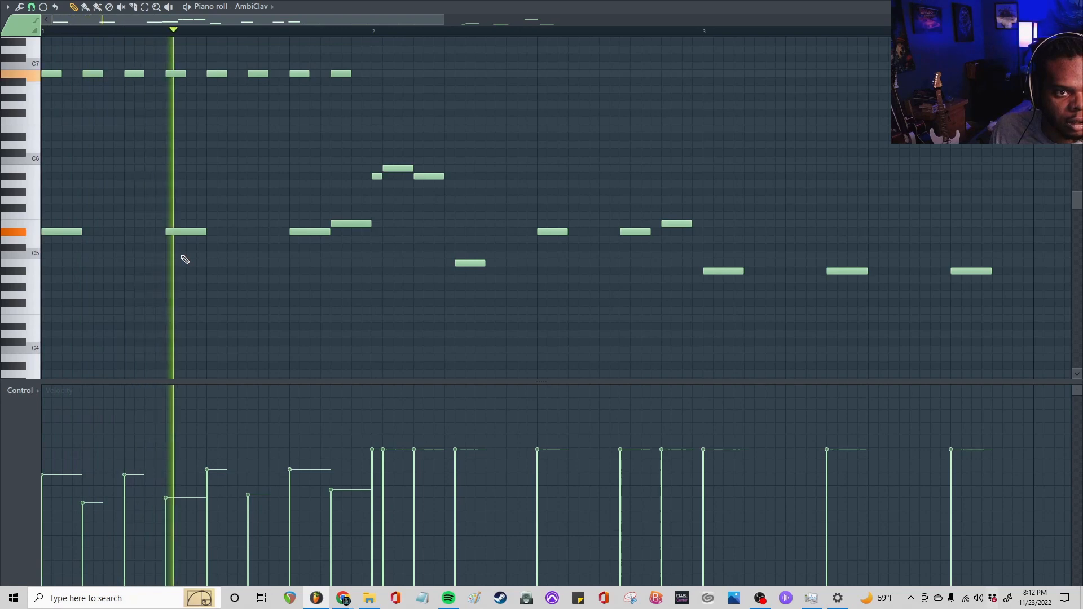
key(space)
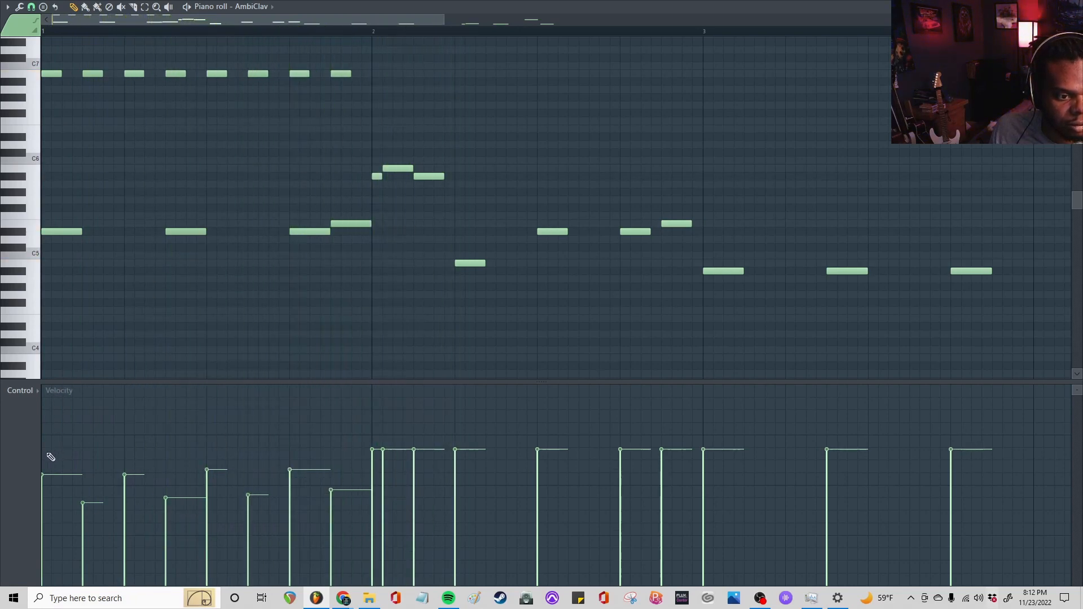
drag(42, 459, 124, 477)
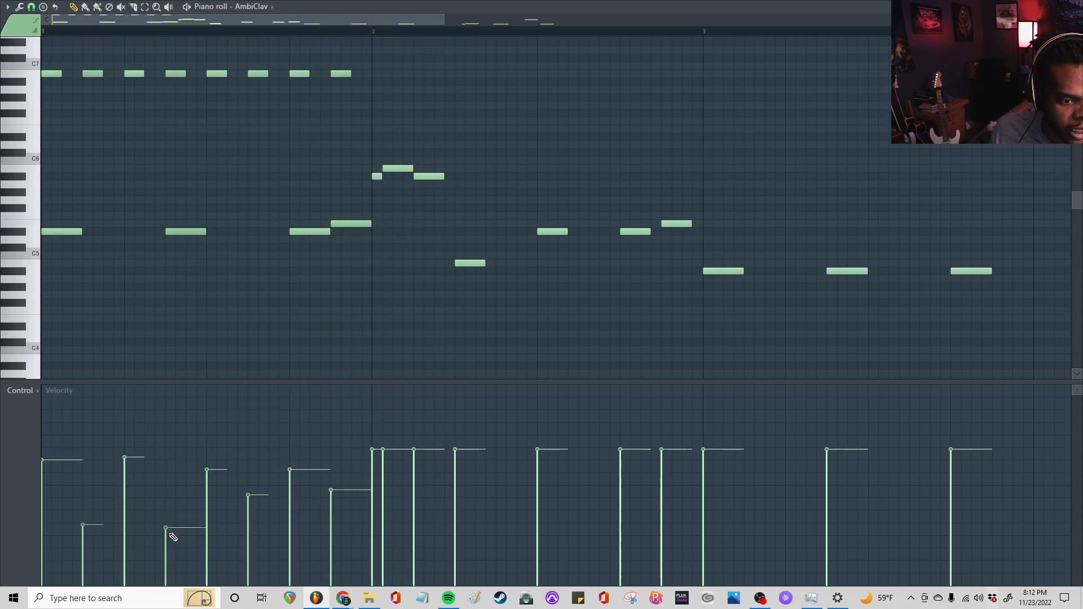
drag(173, 537, 331, 525)
key(space)
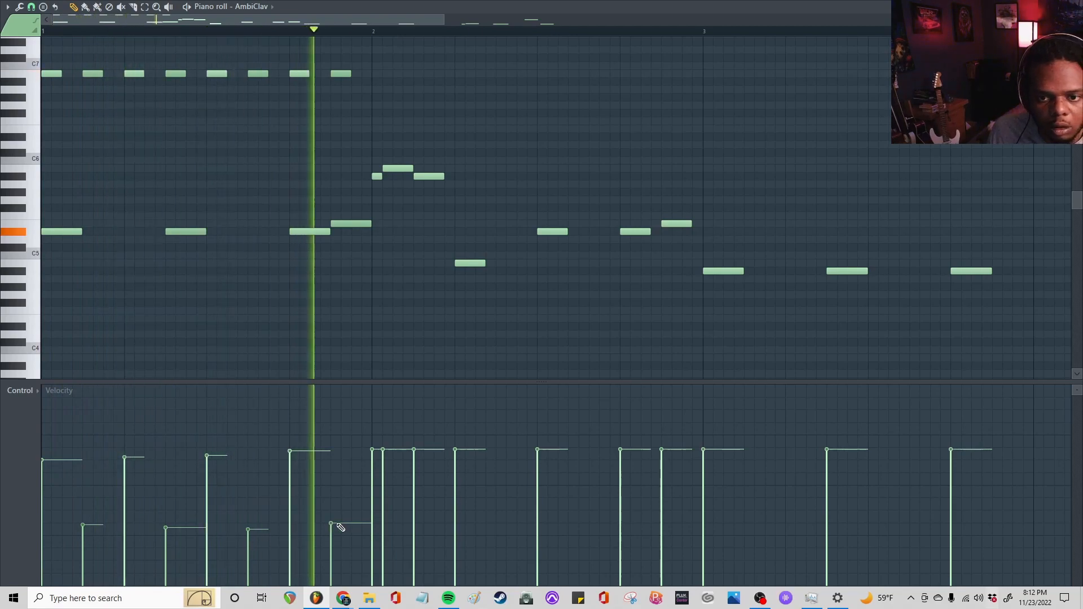
key(space)
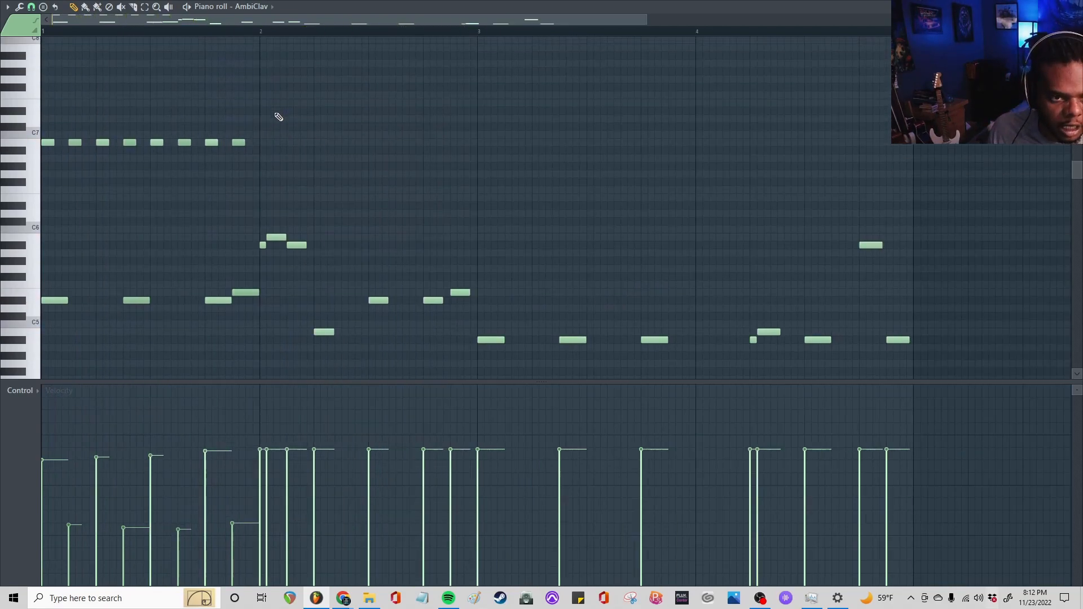
Duplicate the eight B6 notes of bar 1 into bar 2, aligned to the bar start, and play them
drag(226, 141, 42, 190)
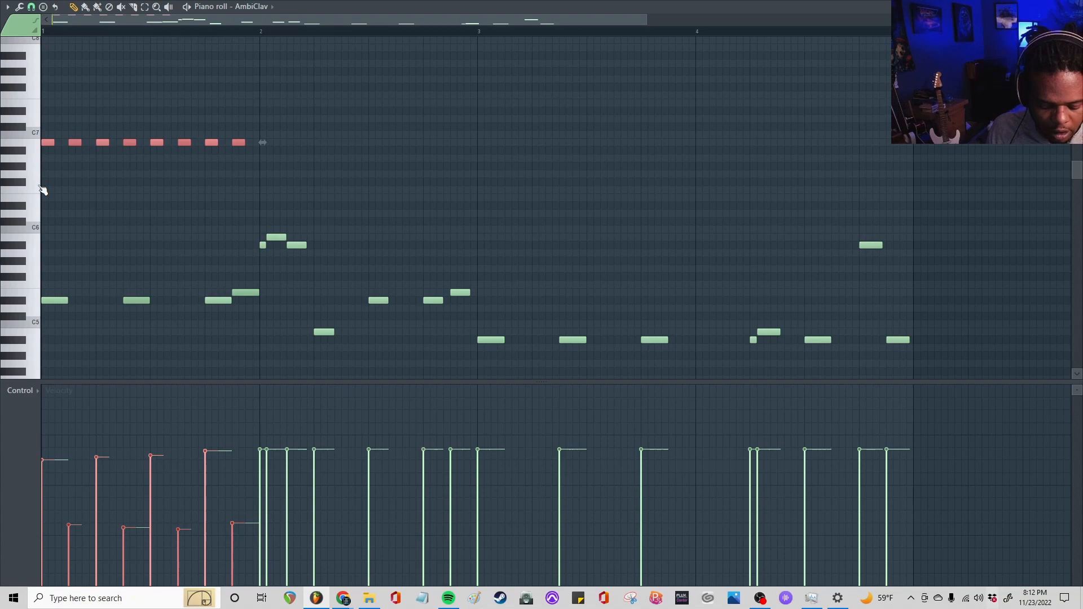
key(ctrl+b)
drag(277, 146, 295, 142)
key(space)
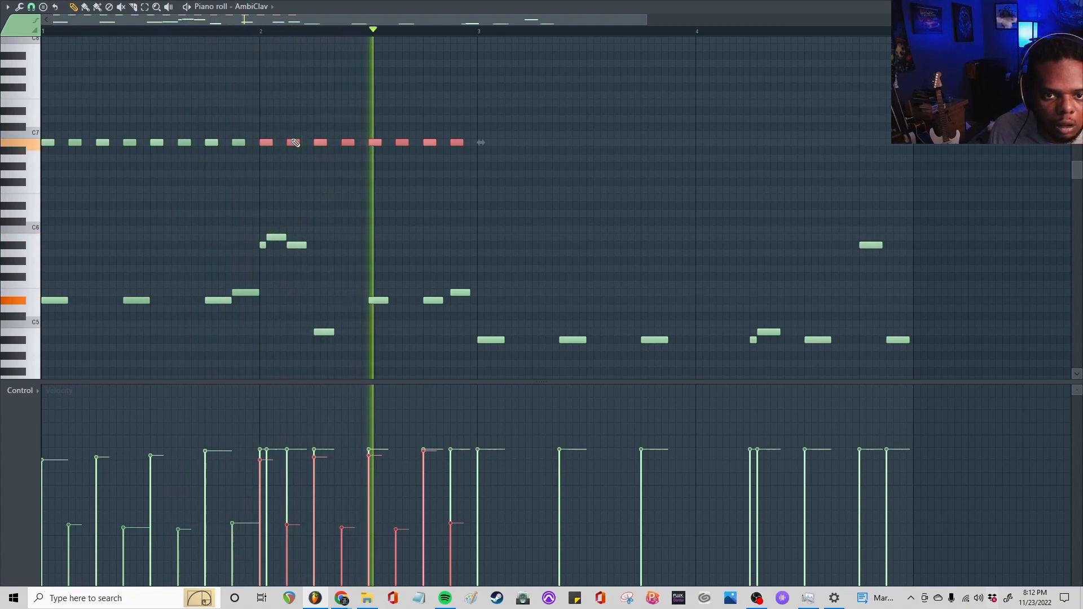
key(space)
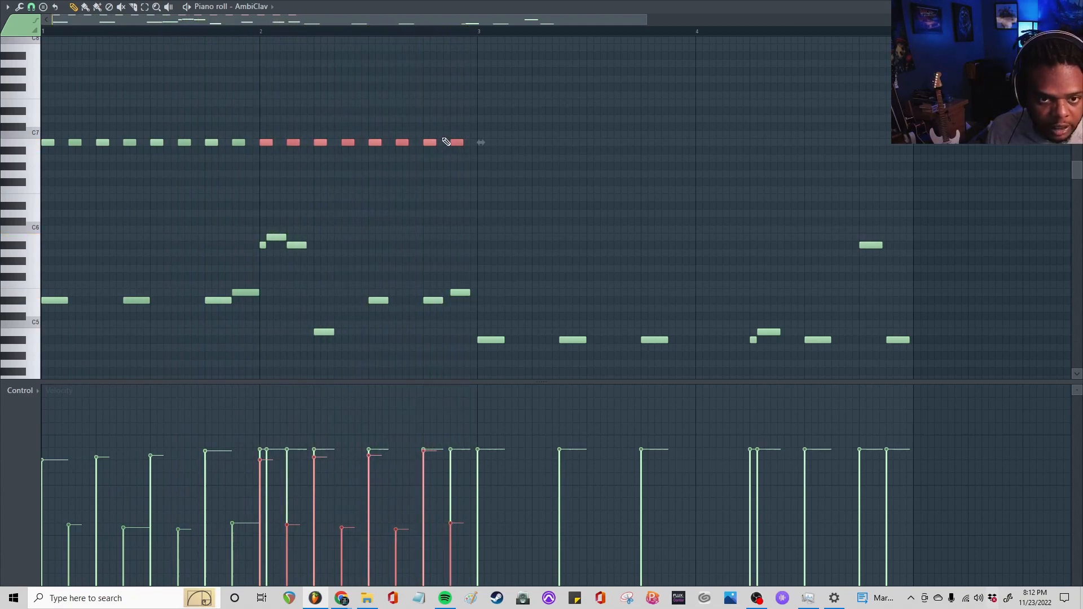
Duplicate the high run into bar 3 lowered to A#6, check it by playback, and duplicate it again for bar 4
key(ctrl+b)
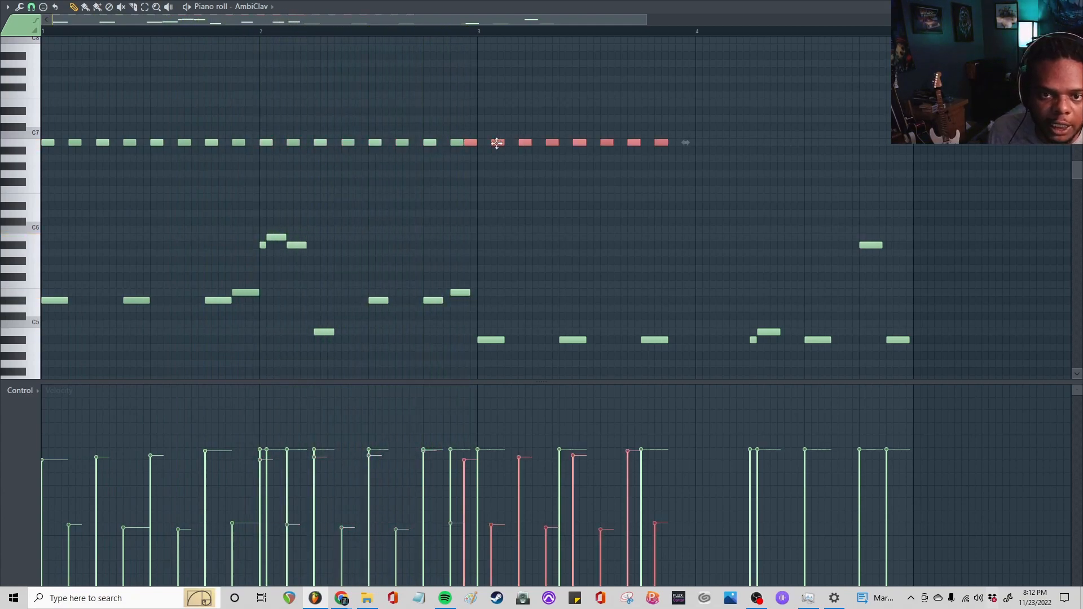
drag(496, 143, 510, 151)
key(space)
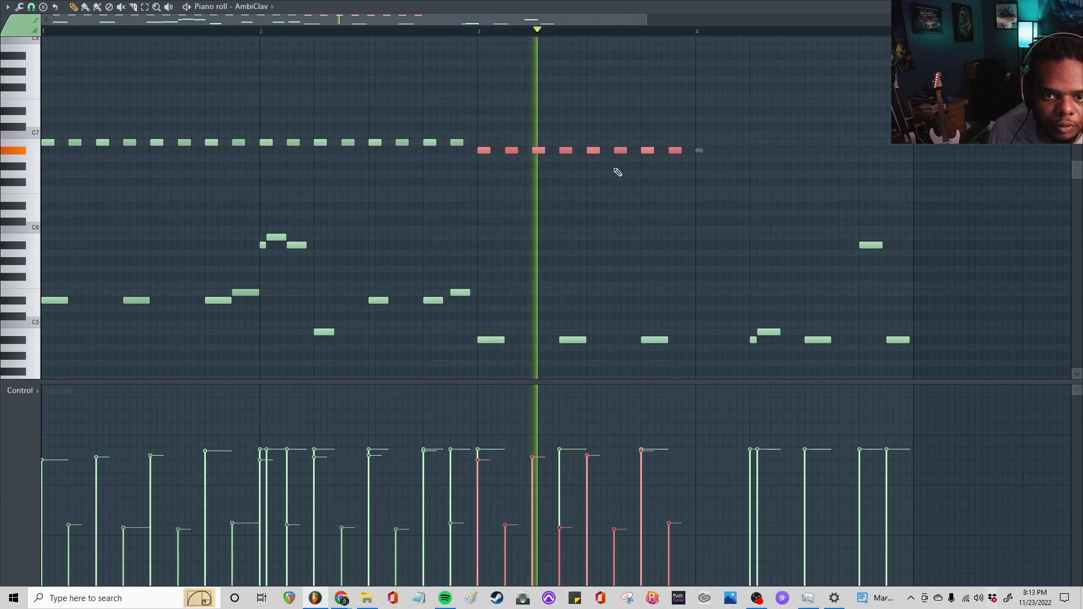
key(ctrl+b)
key(space)
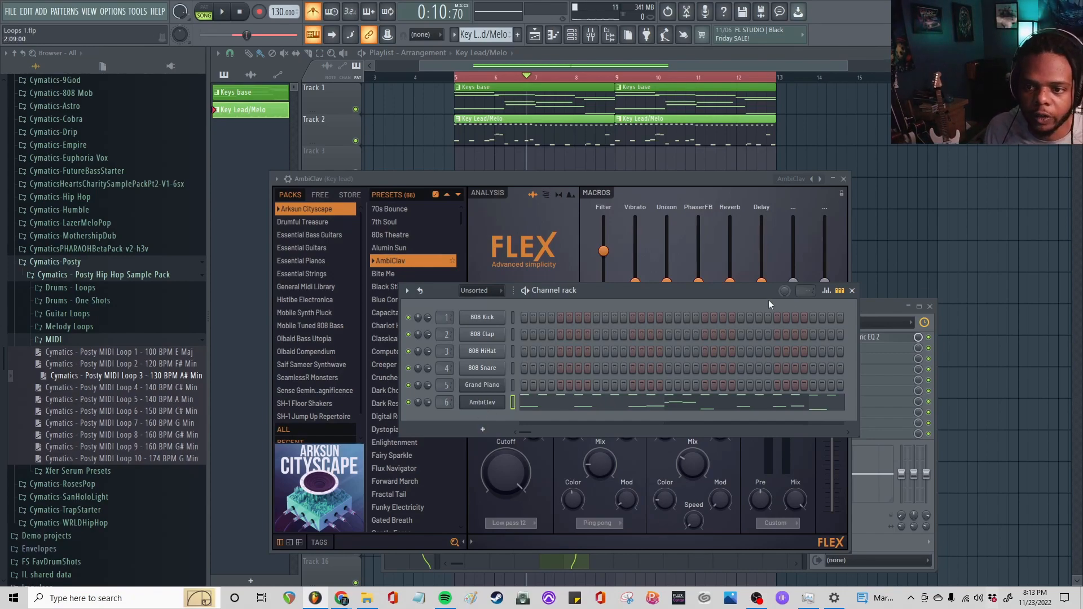
Raise the AmbiClav's PhaserFB macro to about the middle while the loop plays, and close the synth
click(852, 291)
key(space)
drag(698, 284, 698, 244)
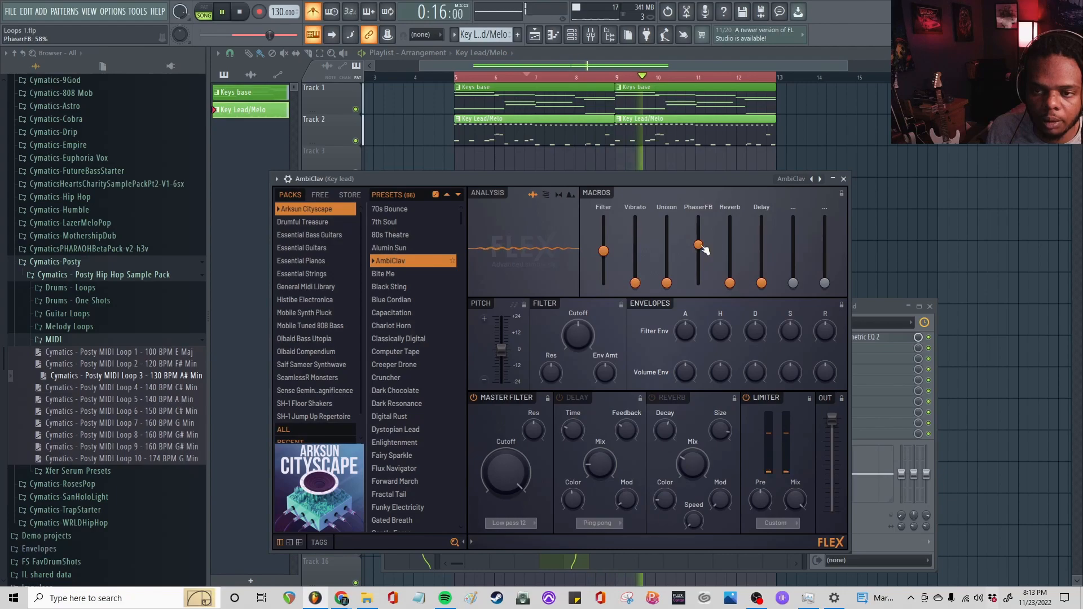
click(844, 179)
key(space)
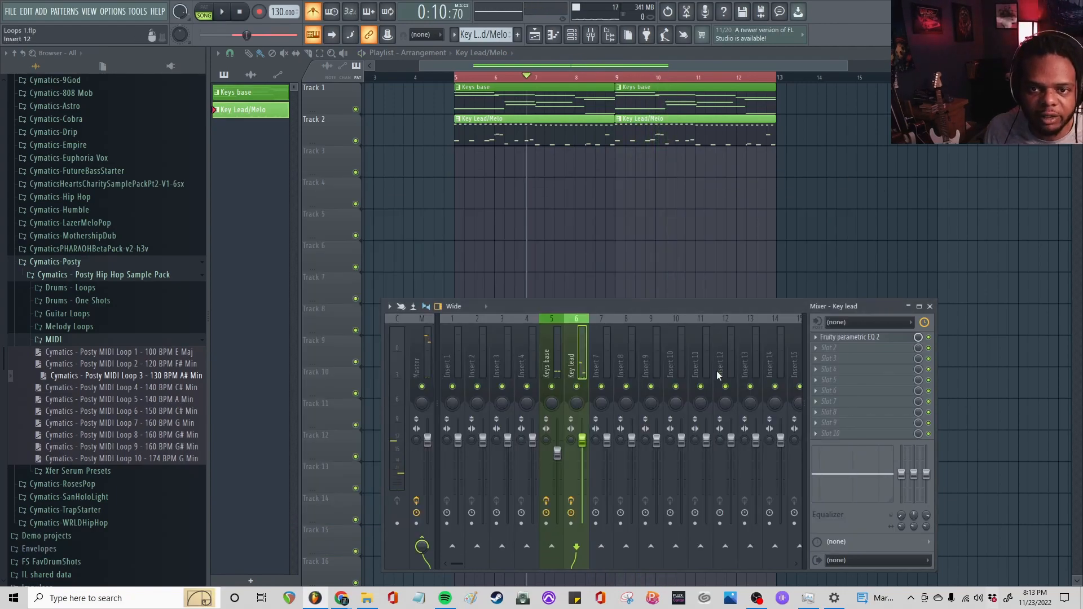
Add Fruity Reeverb 2 to the second effect slot of the Key lead mixer track
click(838, 346)
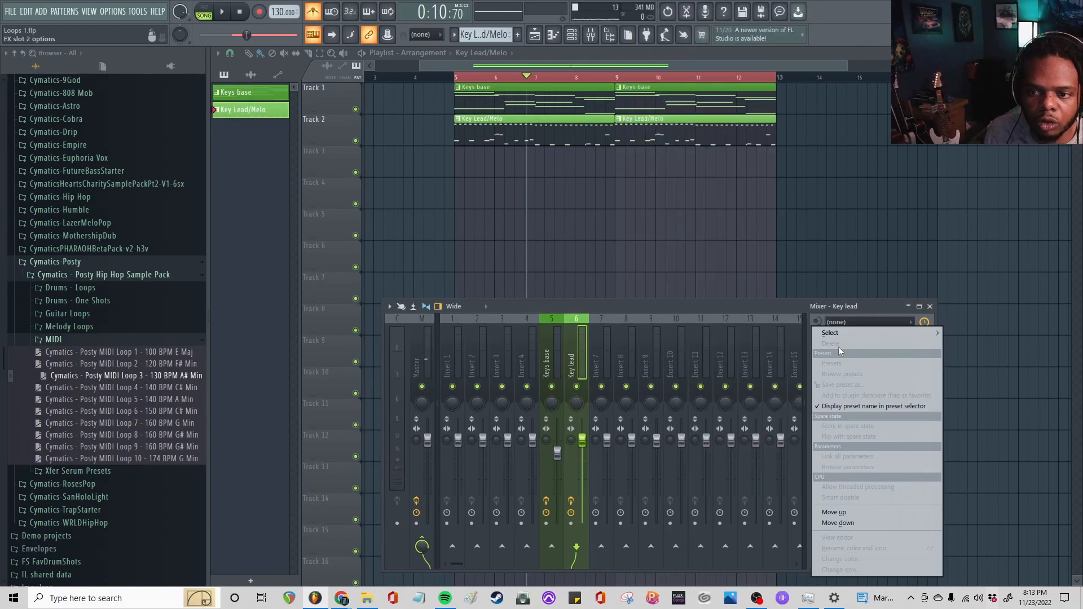
mouse_move(839, 332)
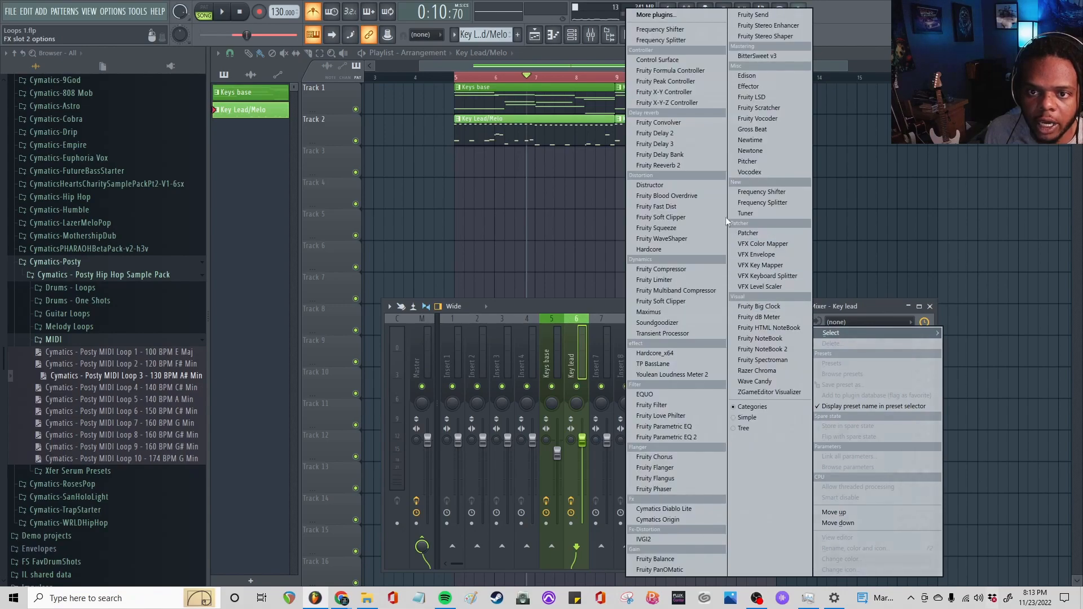
click(659, 165)
click(275, 229)
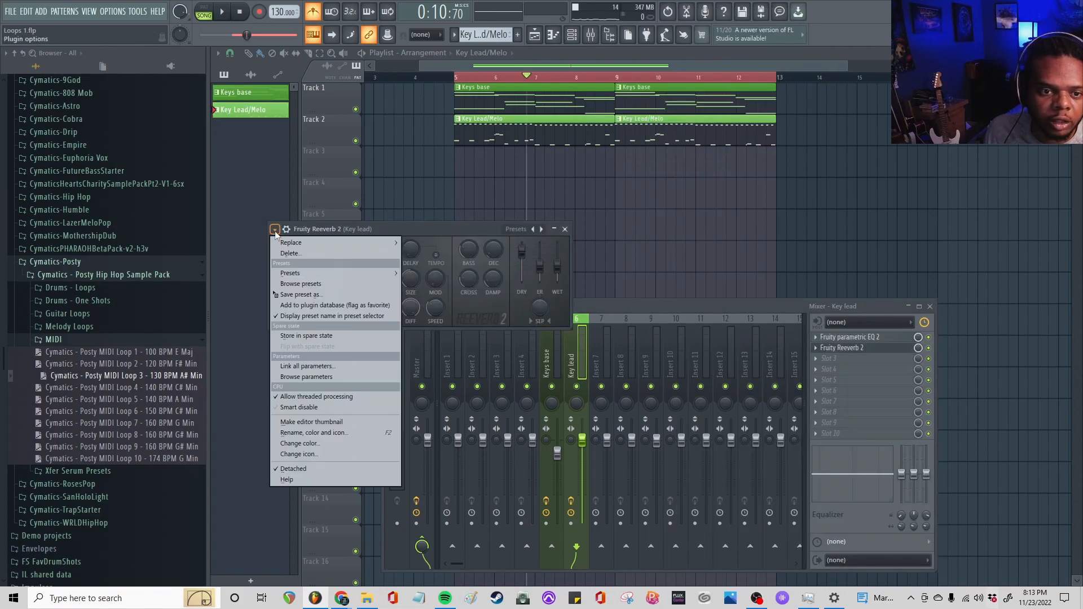
click(569, 298)
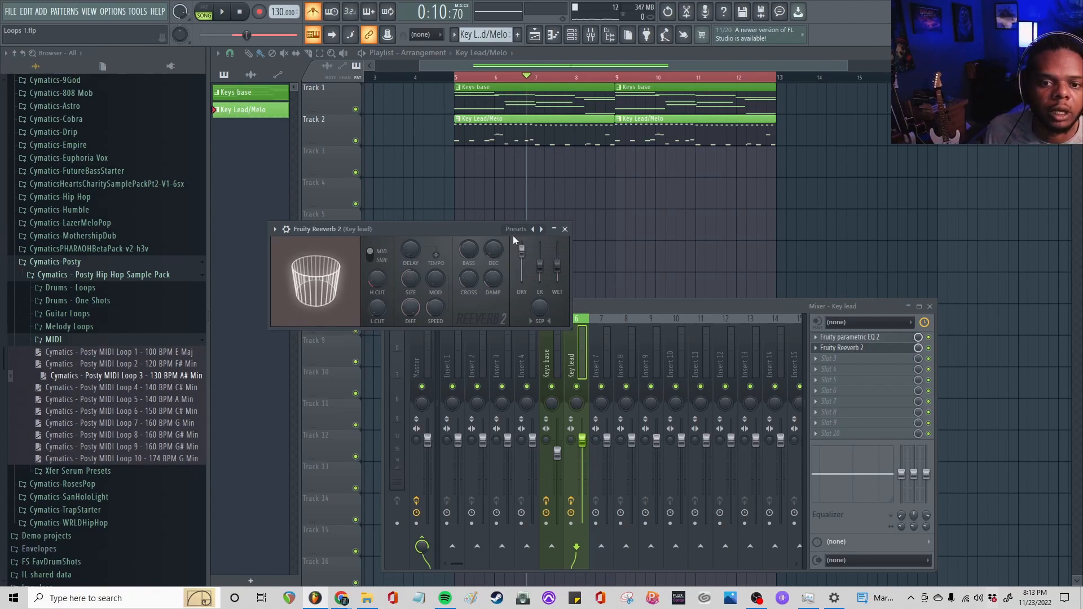
Load the reverb's Cathedral preset, set its decay time to 2.8 sec, and lower the wet level slightly during playback
click(541, 229)
key(space)
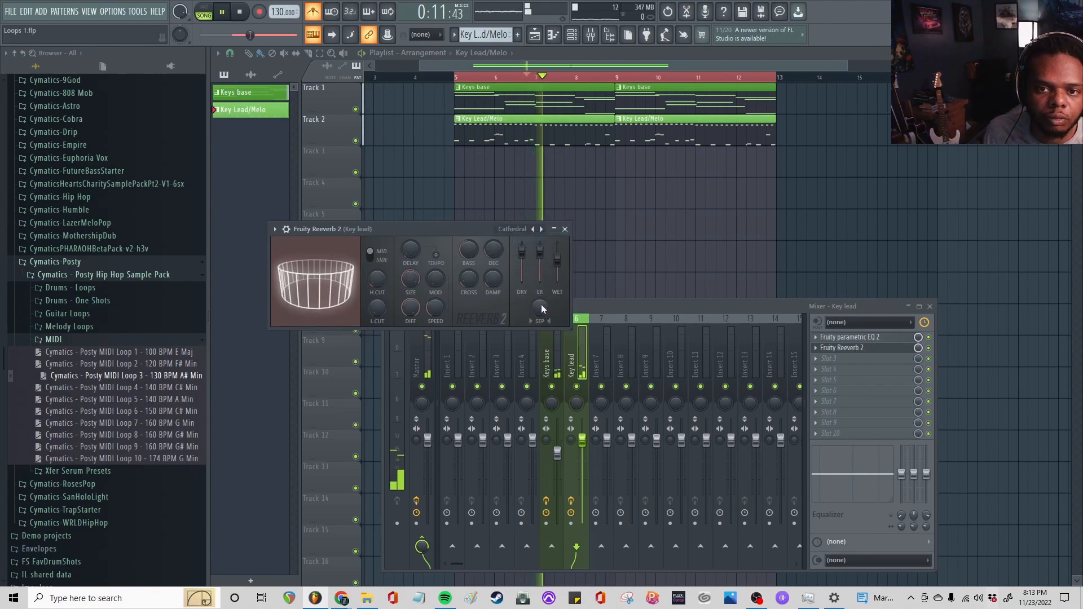
drag(540, 308, 488, 266)
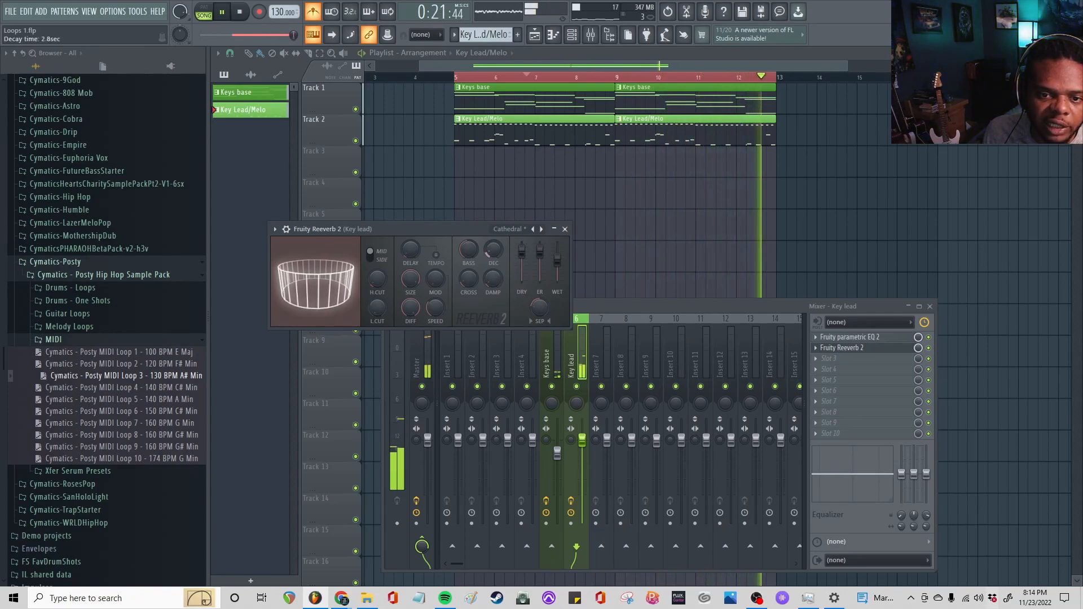
drag(557, 260, 557, 271)
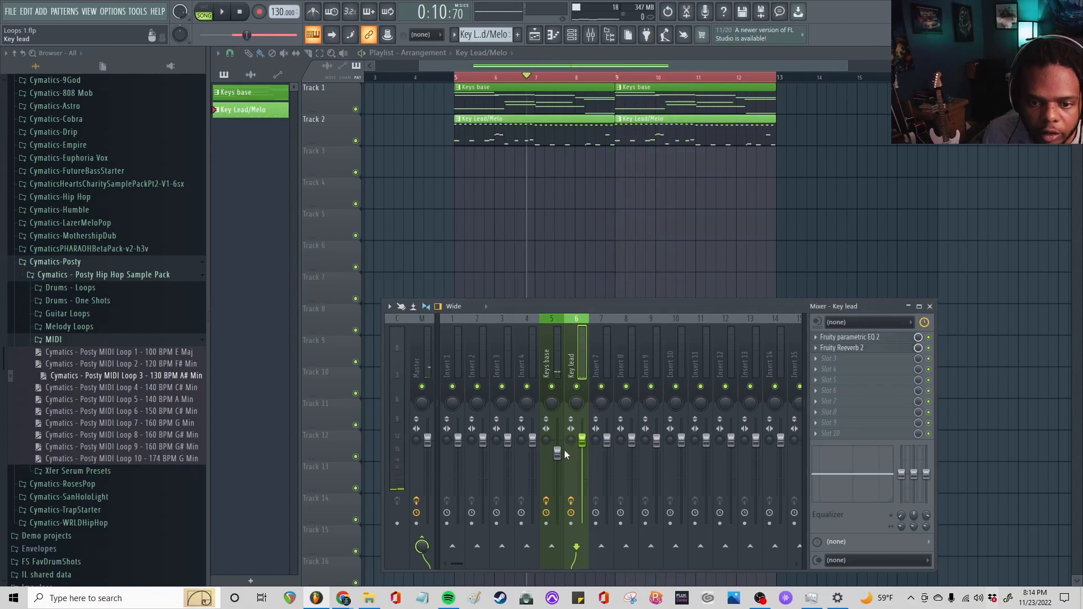
Lower the Keys base mixer level and set the Key lead level to 95% while playing the loop
click(558, 453)
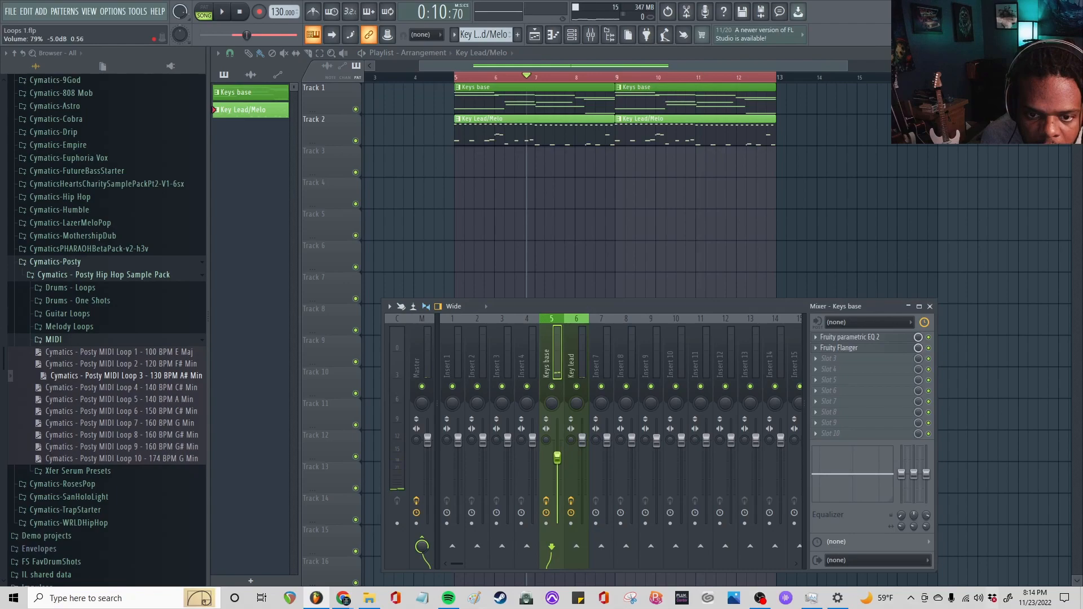
key(space)
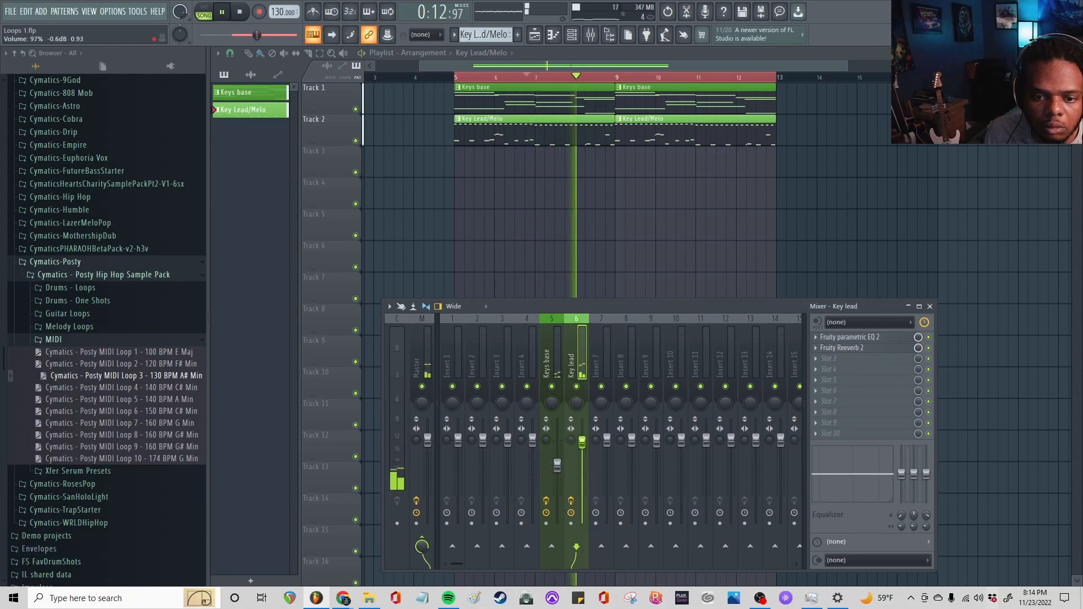
drag(583, 447, 585, 450)
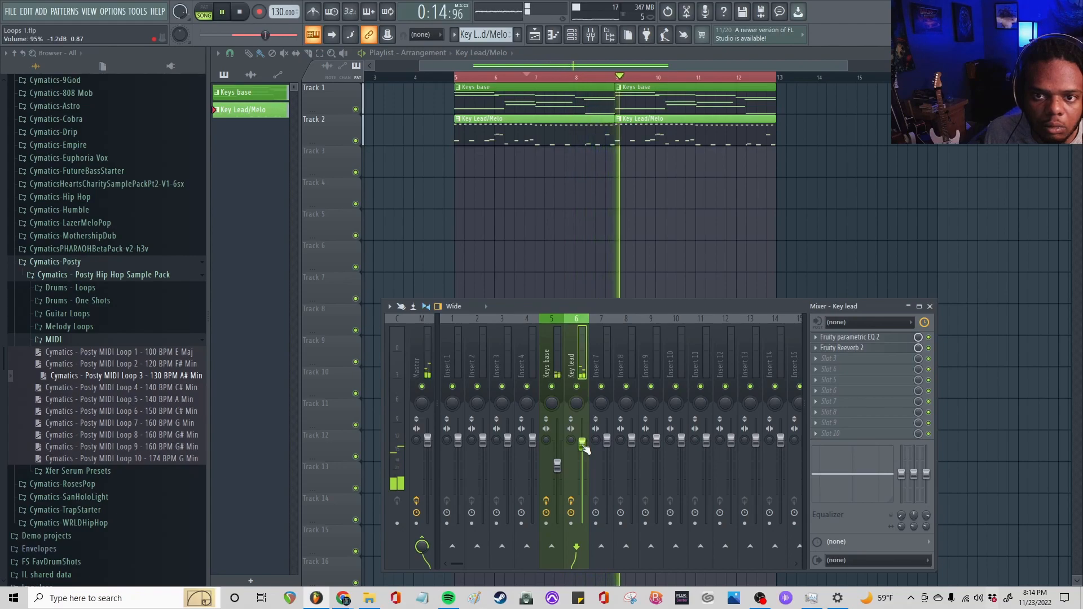
key(space)
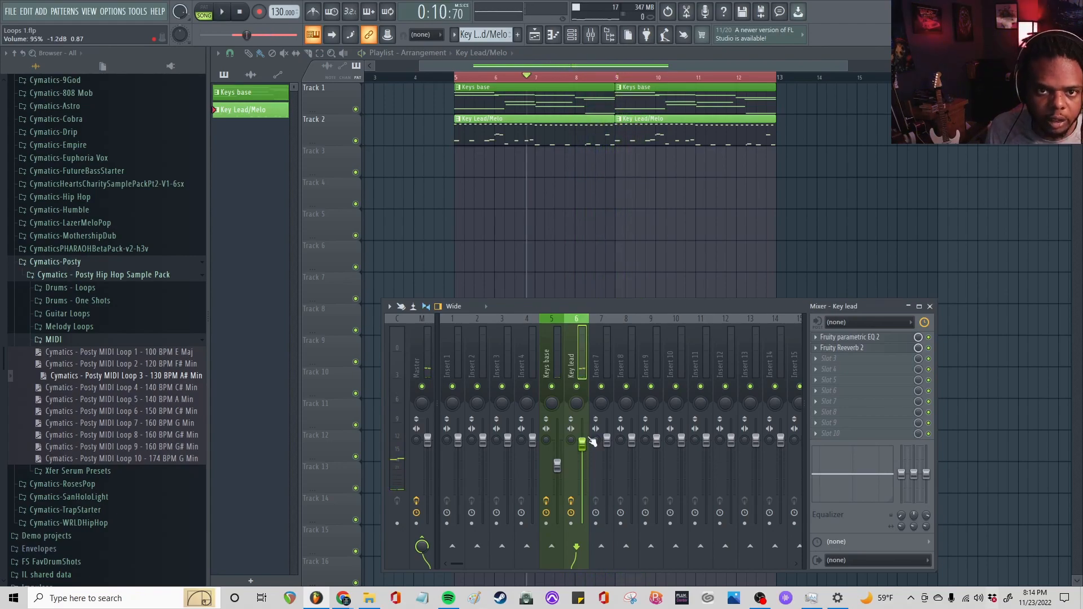
Create a purple pattern named Synth bass and place its clip on Track 4 at bar 5
click(518, 35)
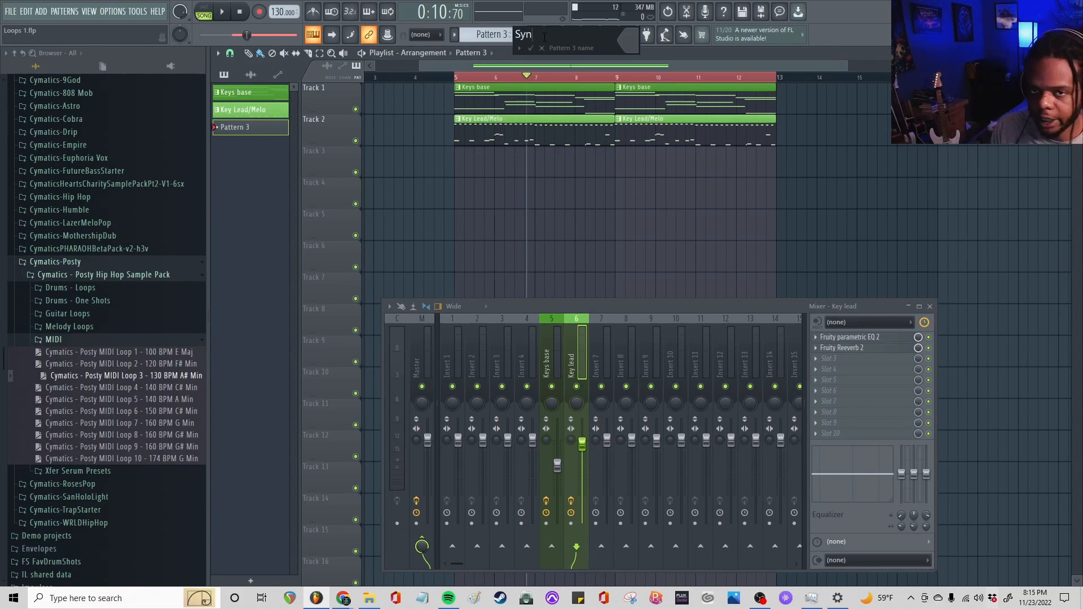
text(Synth bass)
click(628, 41)
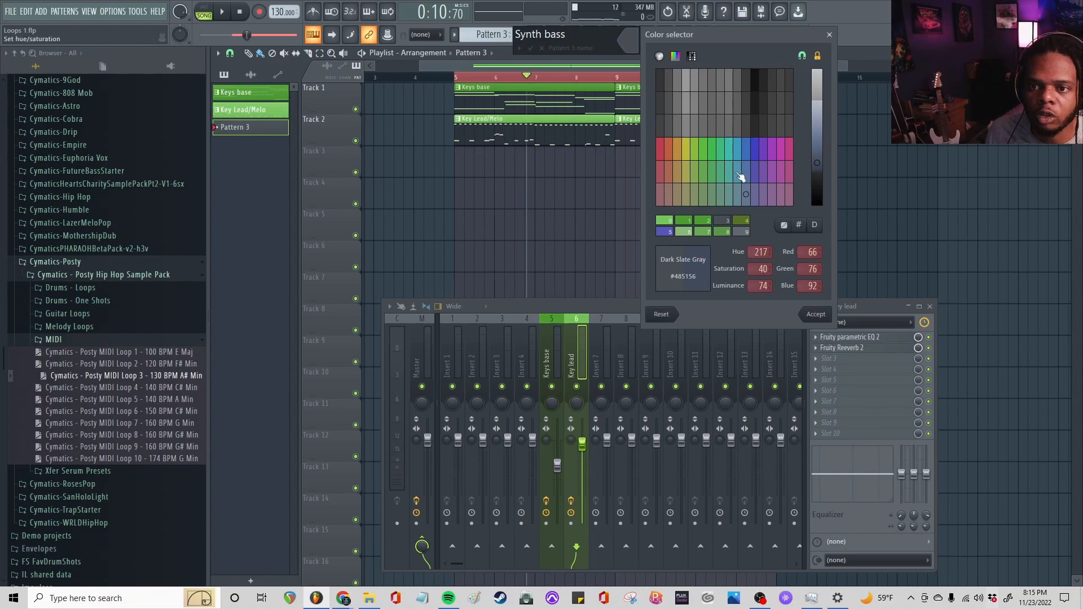
click(765, 156)
key(Return)
key(Return)
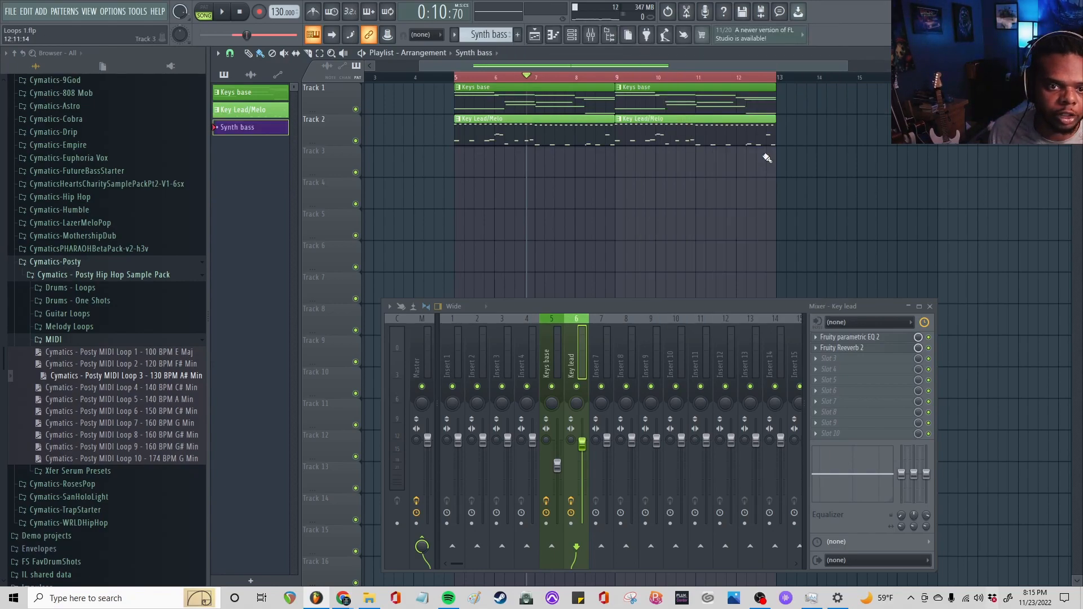
click(480, 200)
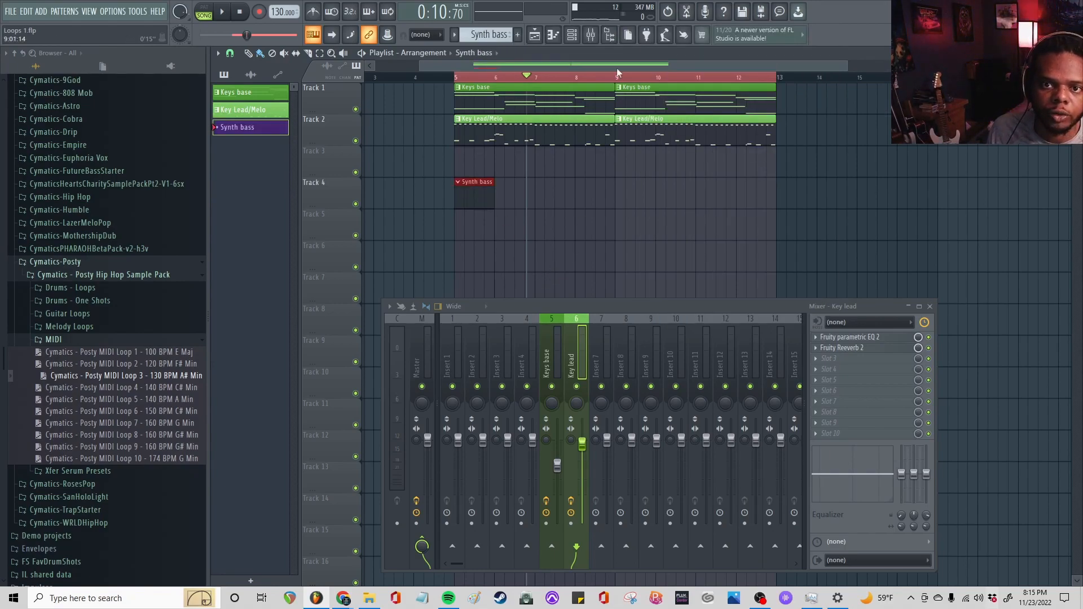
Add a 3x Osc channel for the bass and set the song position to bar 5
click(574, 37)
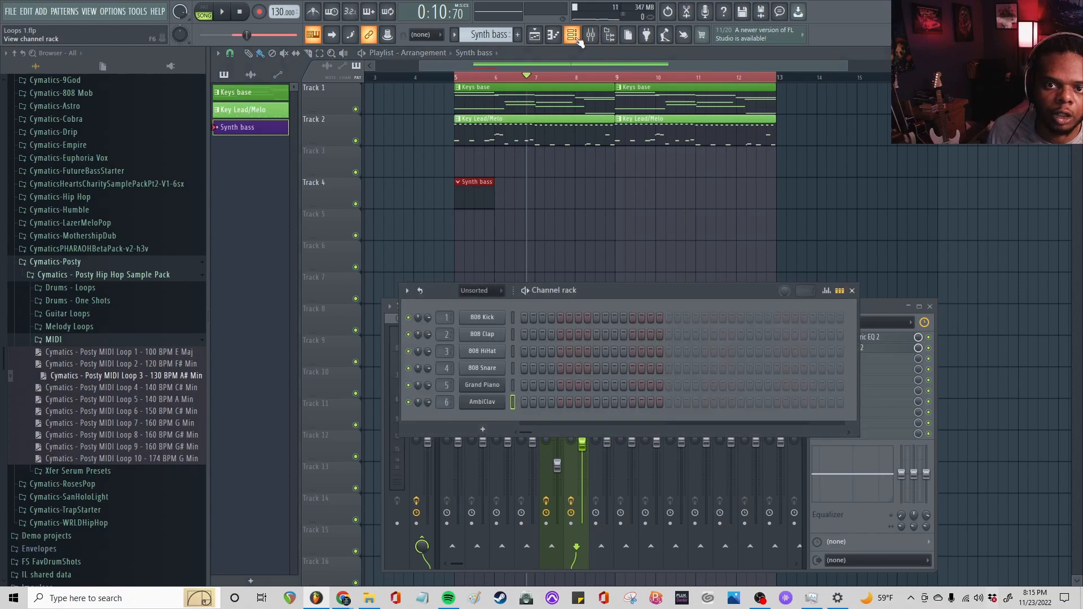
click(483, 431)
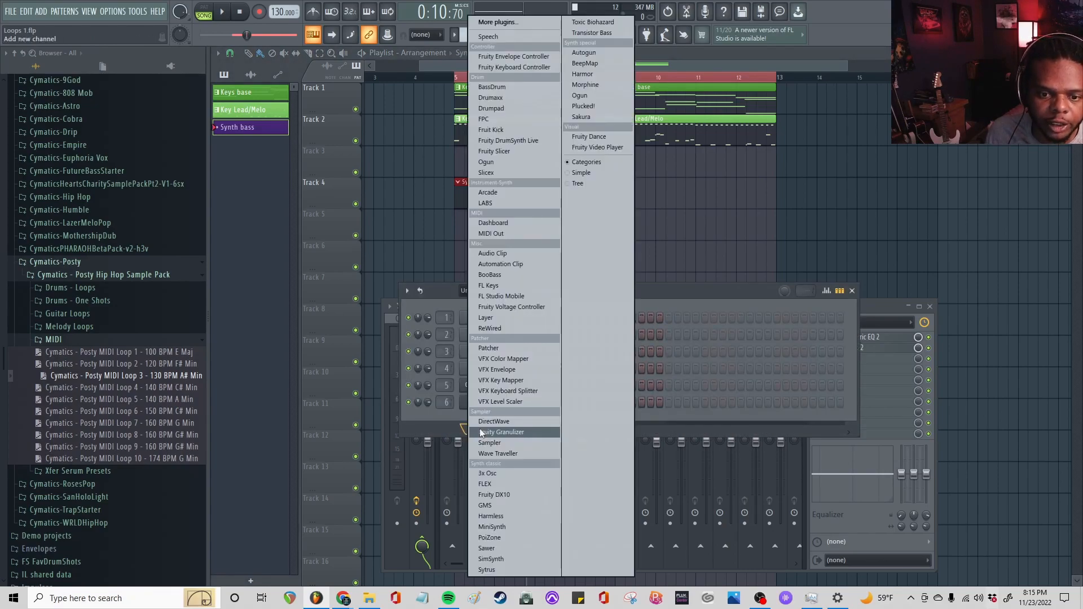
click(497, 475)
click(309, 195)
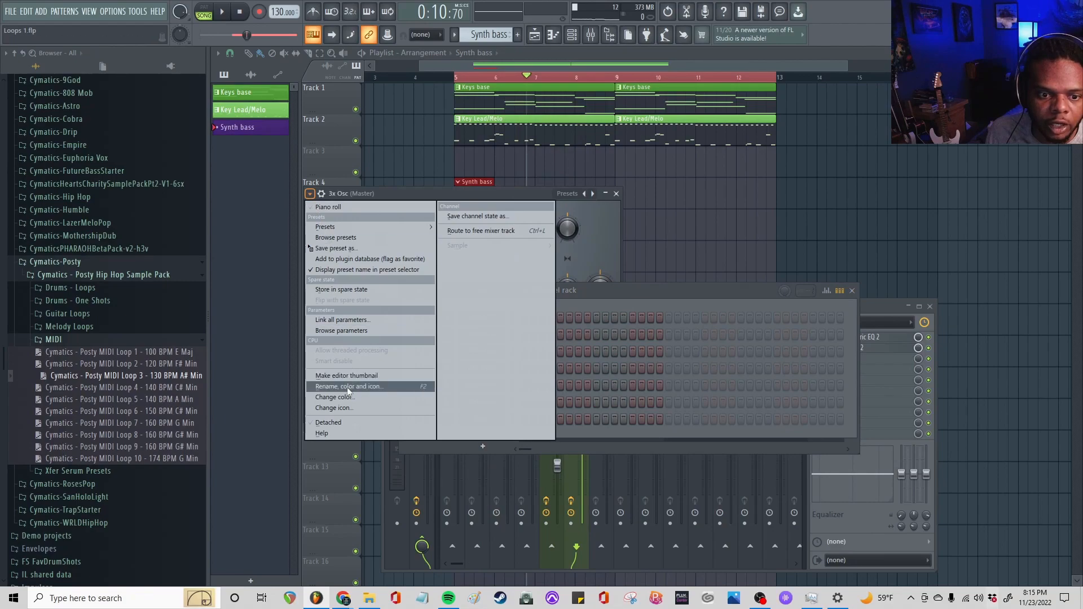
click(337, 425)
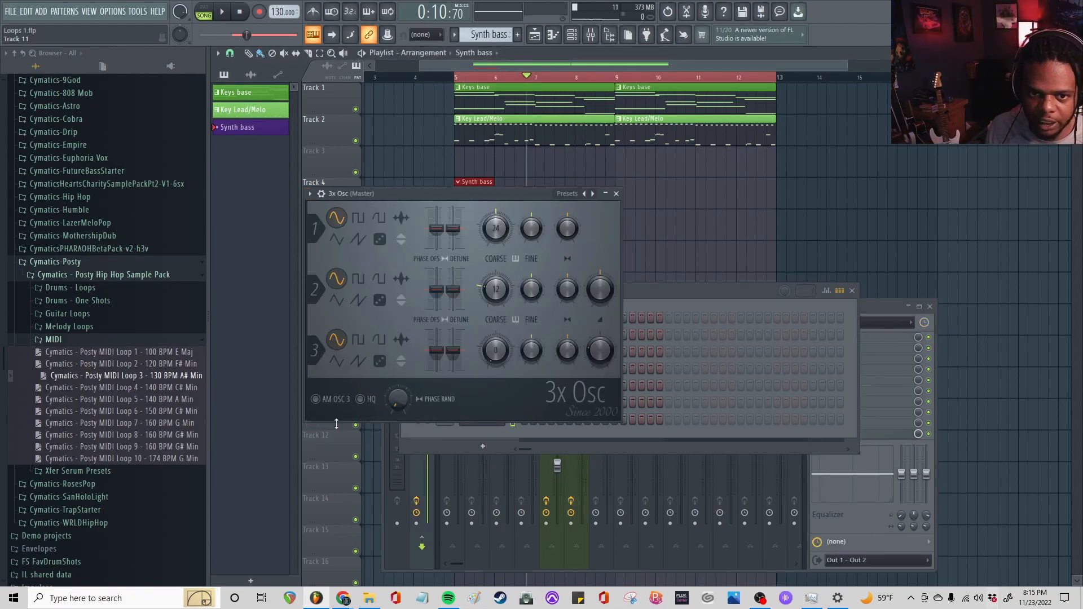
drag(465, 193, 493, 193)
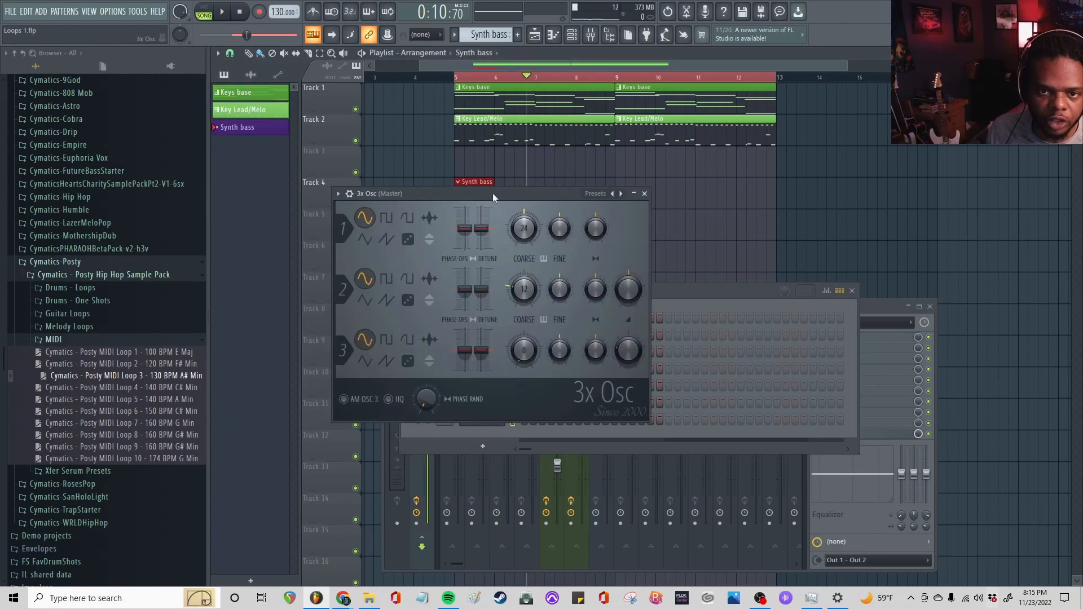
click(459, 83)
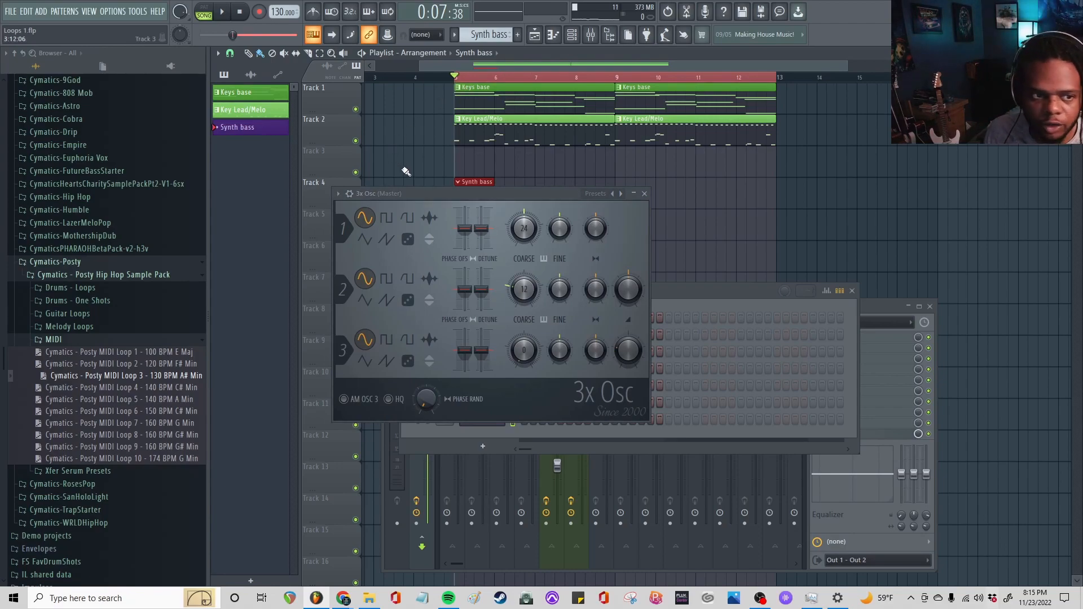
Find Synth bass 5 among the 3x Osc channel presets and load it onto the 3x Osc channel
scroll(103, 270, up, 7)
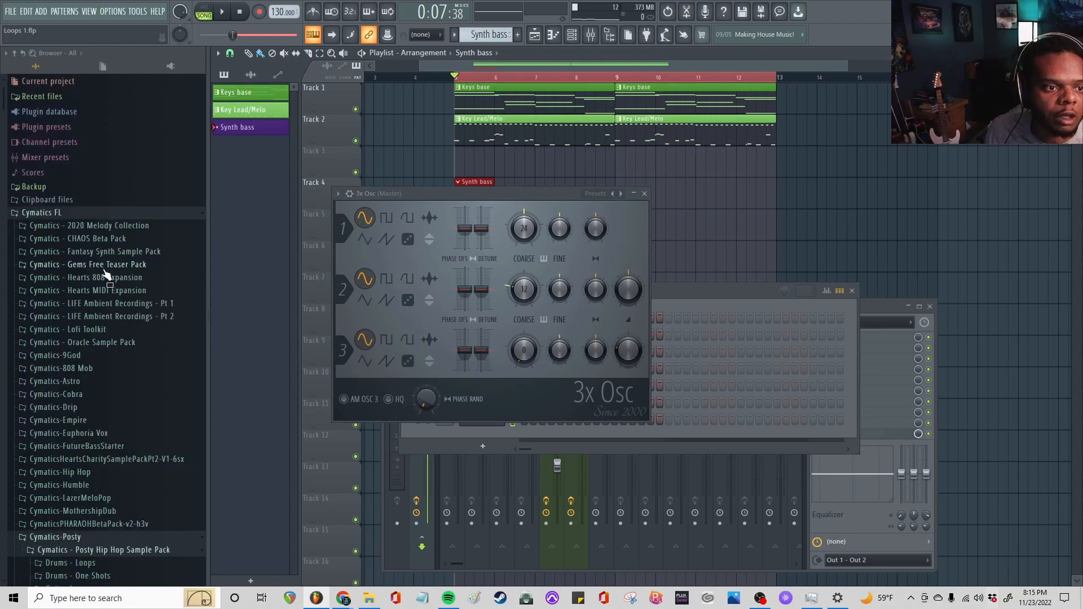
click(47, 129)
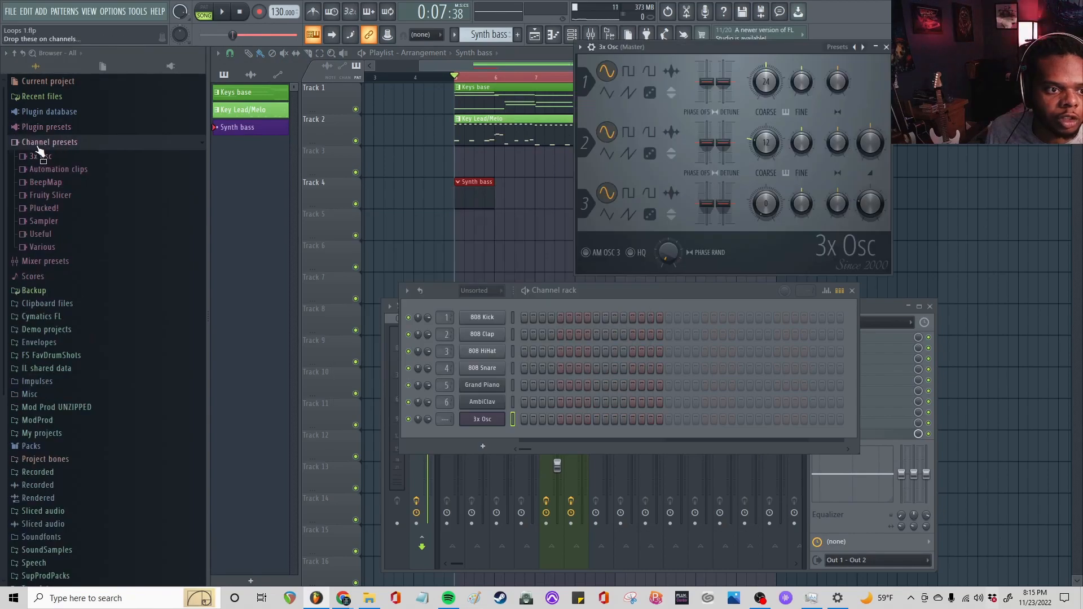
click(44, 158)
scroll(104, 248, down, 15)
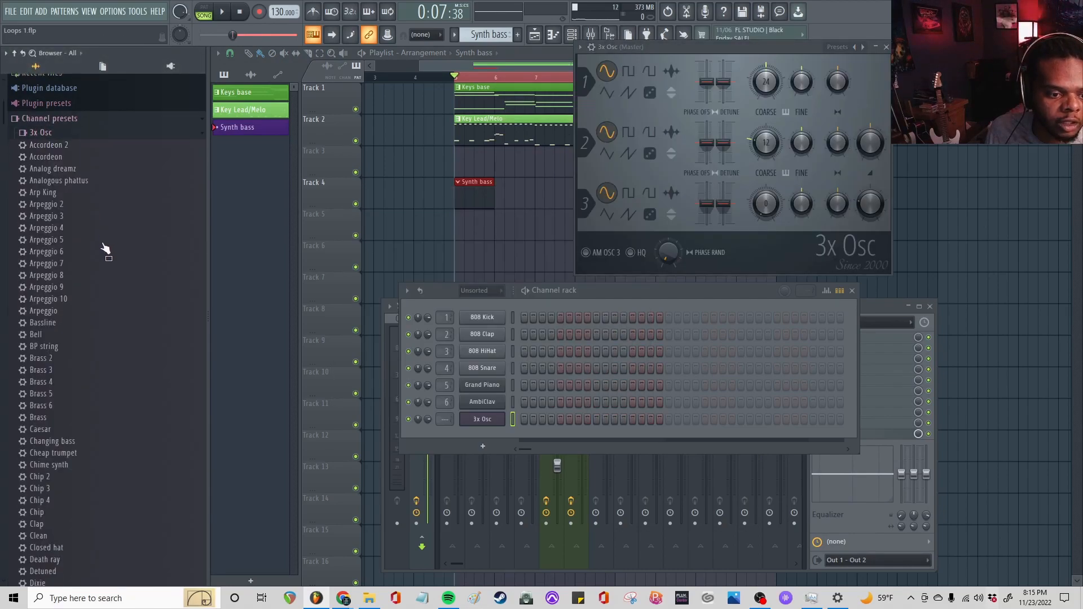
scroll(104, 252, down, 9)
drag(48, 215, 75, 225)
drag(280, 310, 480, 425)
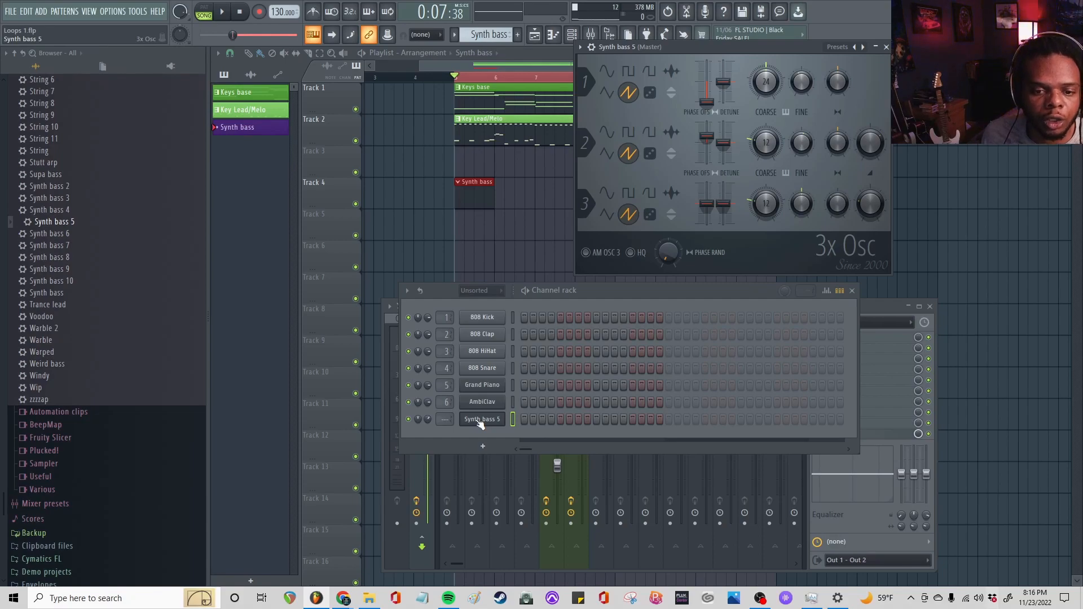
Route the Synth bass 5 channel to mixer track 7, add a note on its first step, and audition it
scroll(445, 419, up, 7)
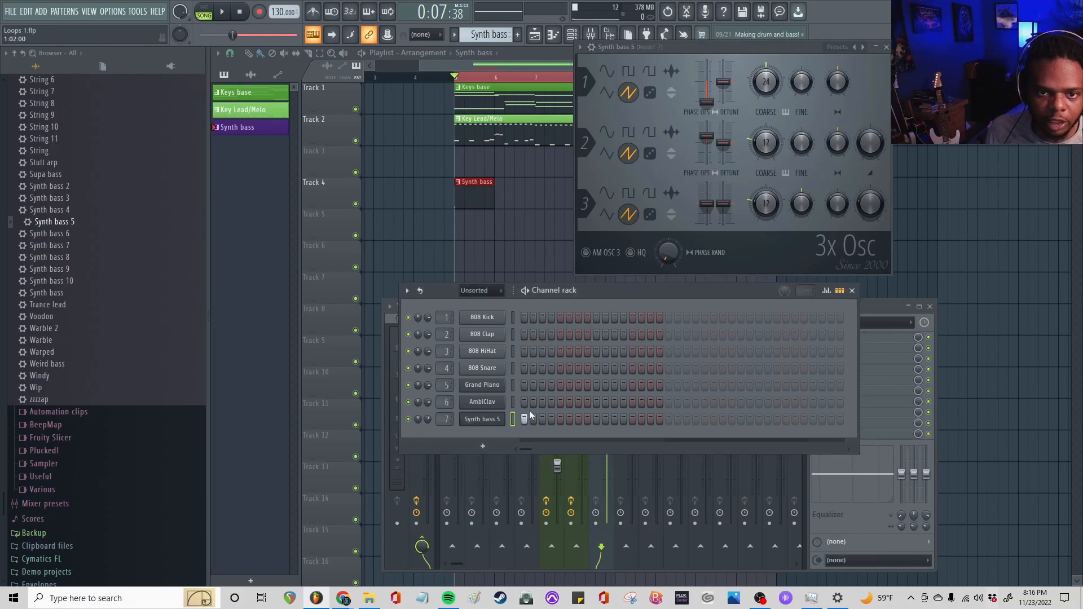
key(space)
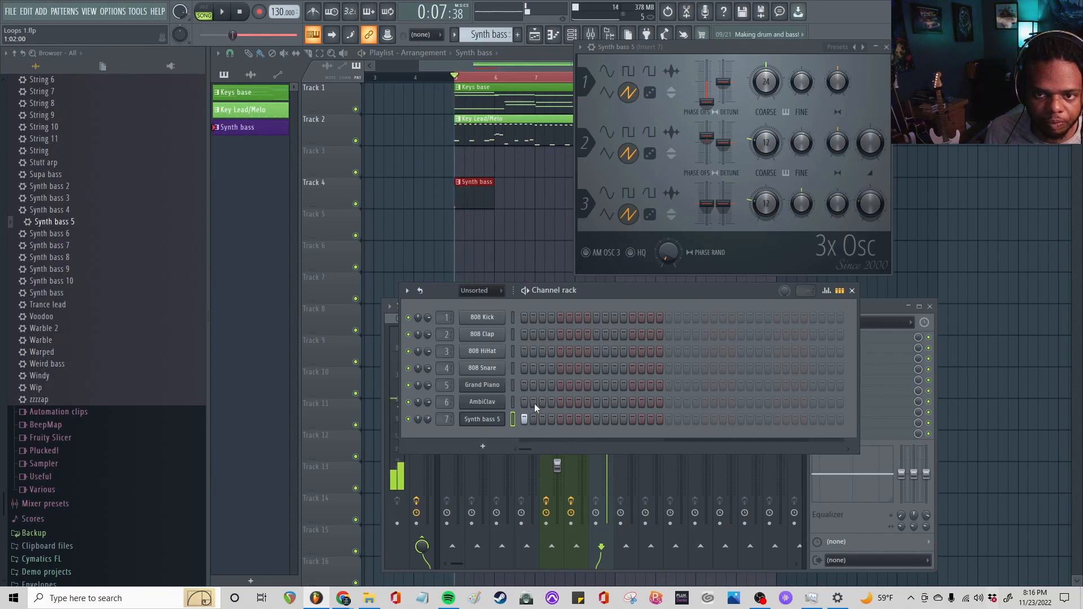
key(space)
drag(649, 294, 243, 95)
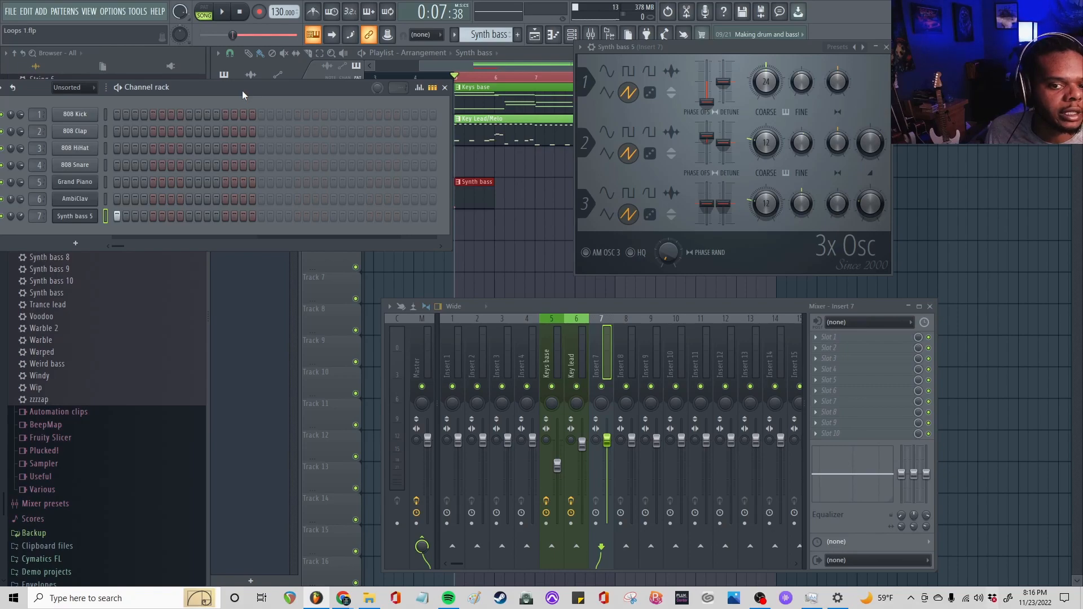
key(space)
Name mixer track 7 SynthBass and color it the same purple as the pattern
double_click(608, 360)
text(SynthBass)
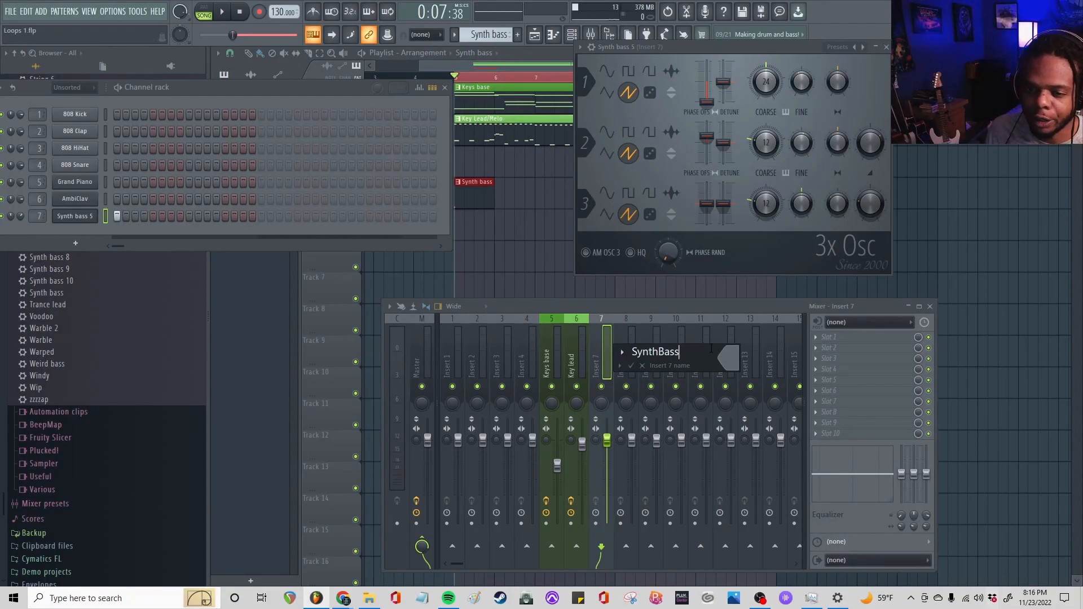
click(727, 358)
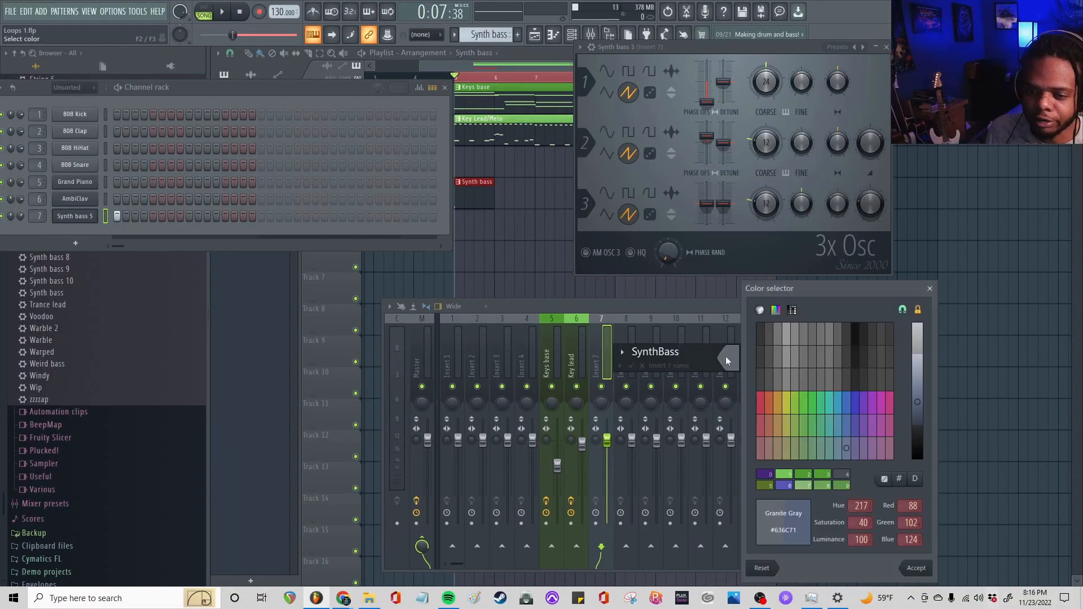
click(761, 473)
key(Return)
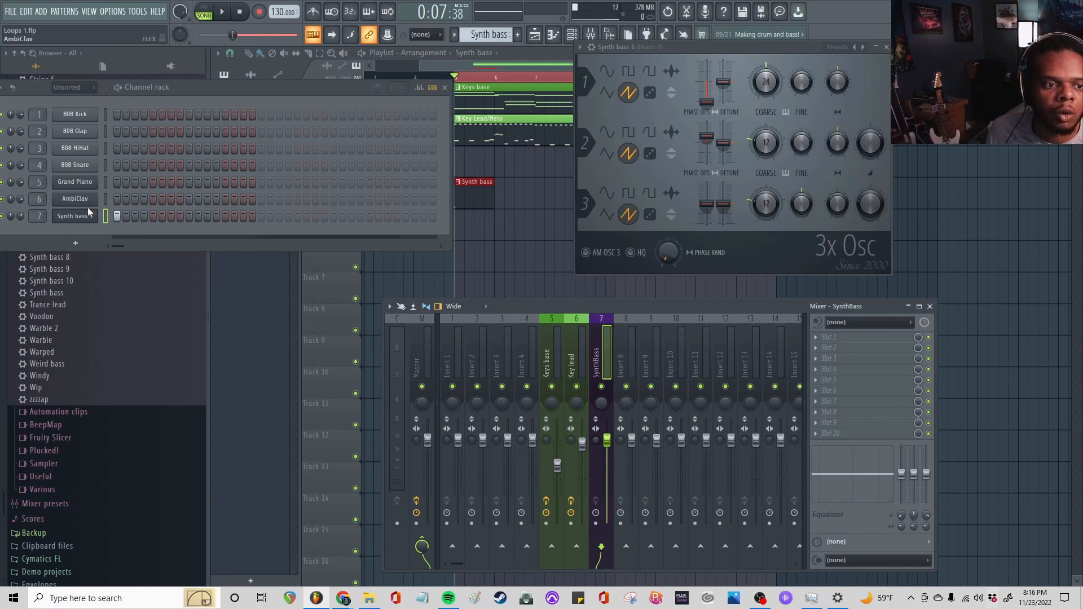
Show the Synth bass 5 channel's detailed settings and open its Mod X envelope page
click(76, 220)
click(75, 221)
click(581, 48)
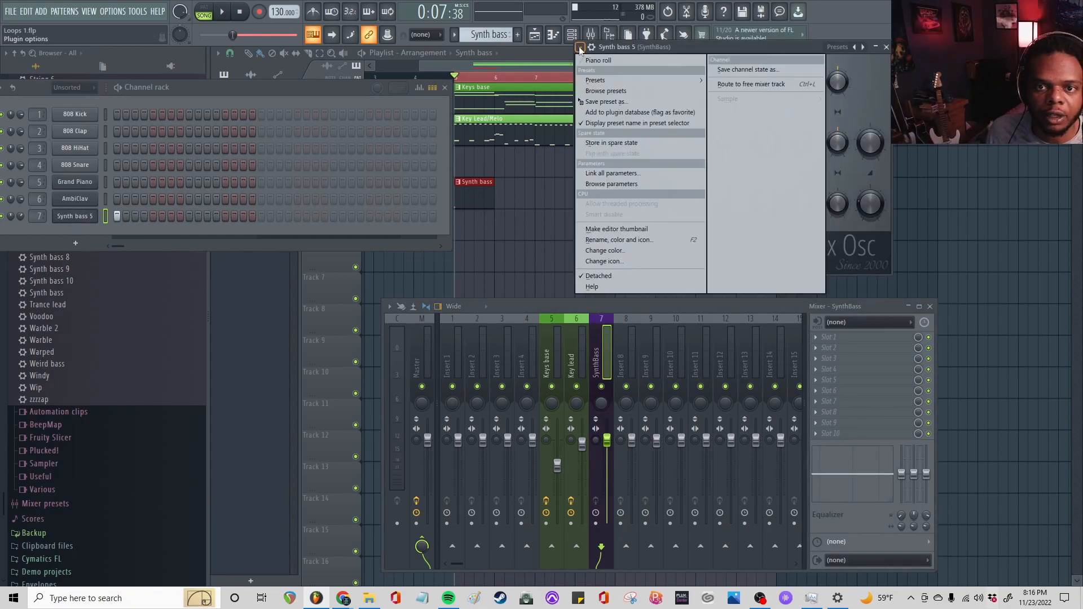
click(593, 49)
click(595, 49)
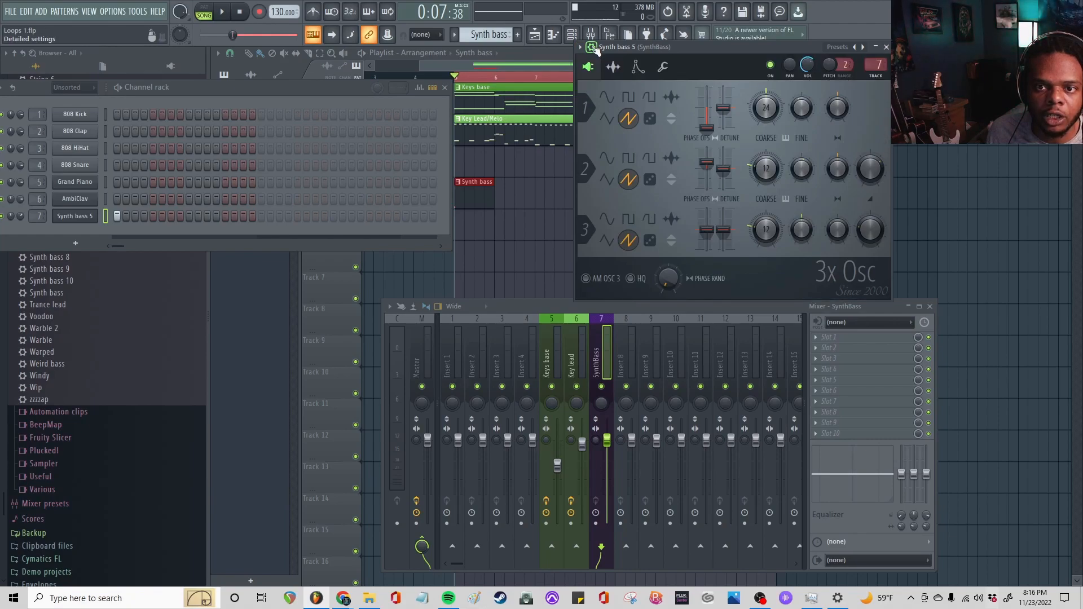
click(638, 67)
click(645, 92)
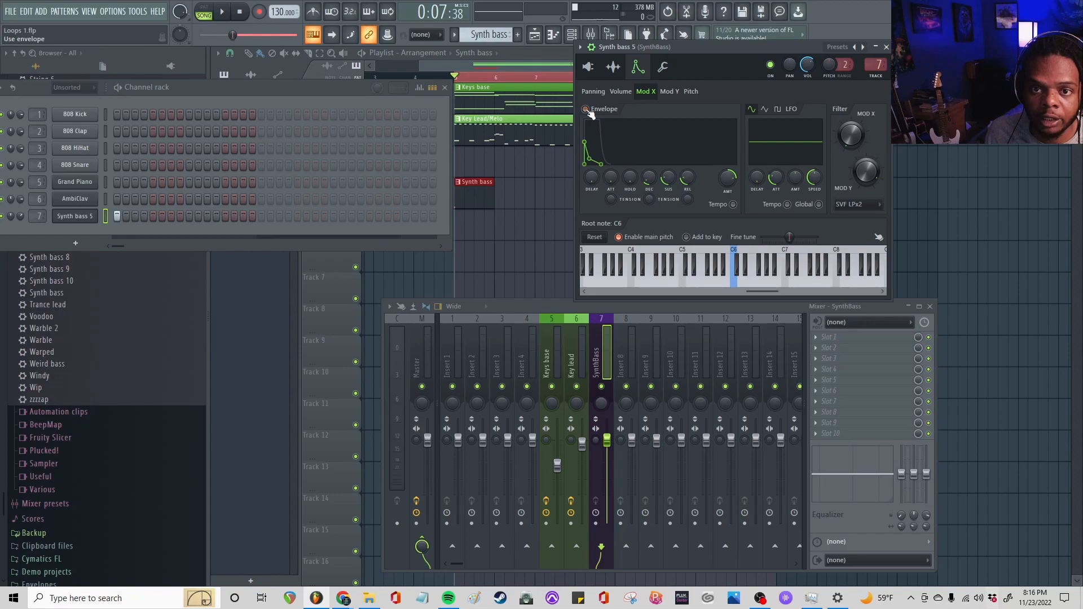
Turn off the Mod X envelope on Synth bass 5, playing the song to compare the sound
key(space)
key(space)
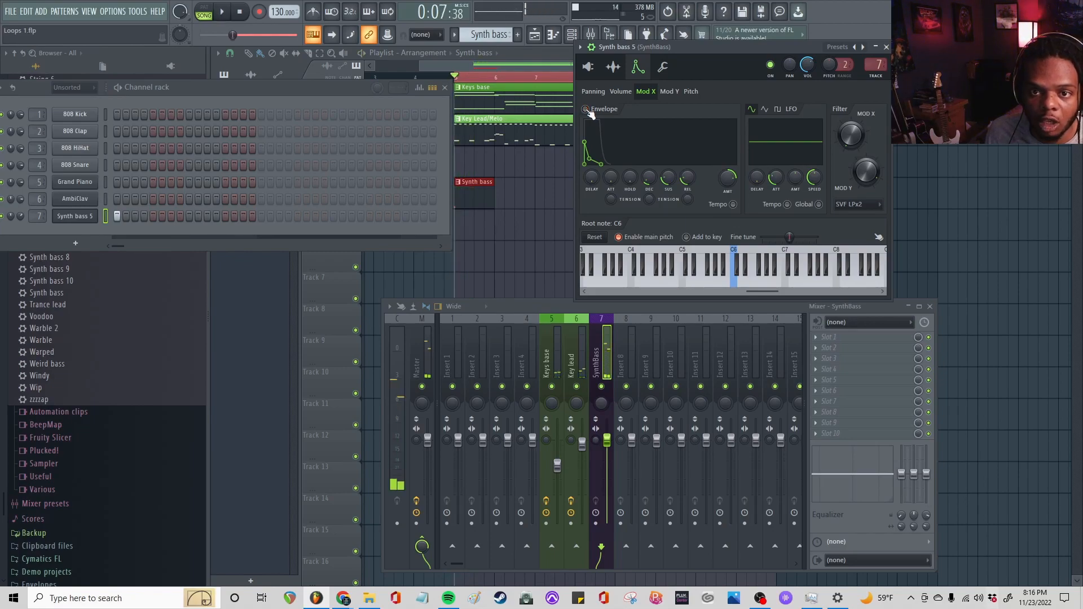
key(space)
key(space)
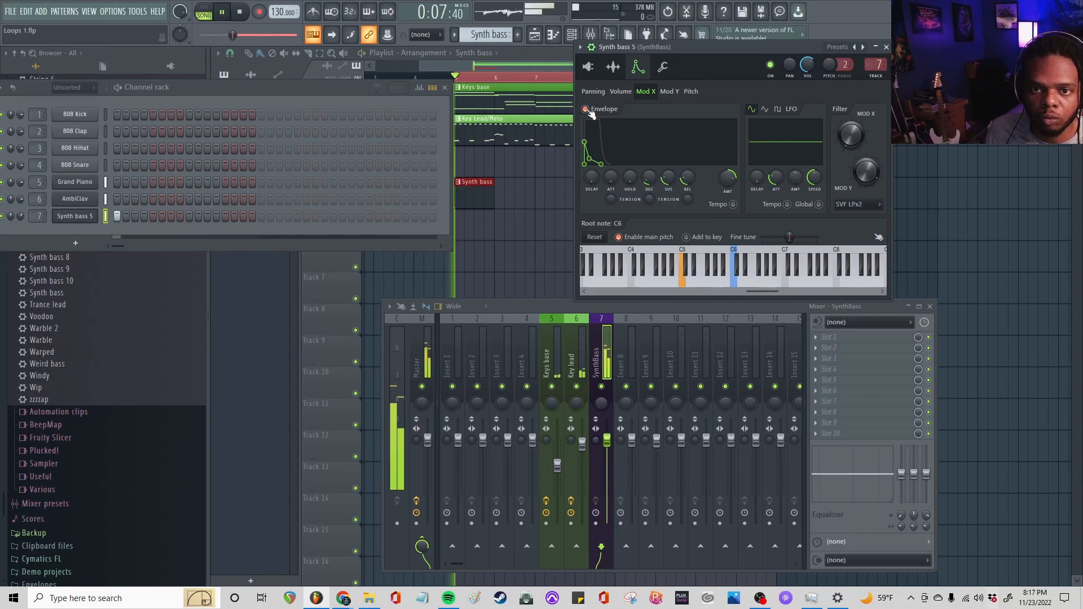
key(space)
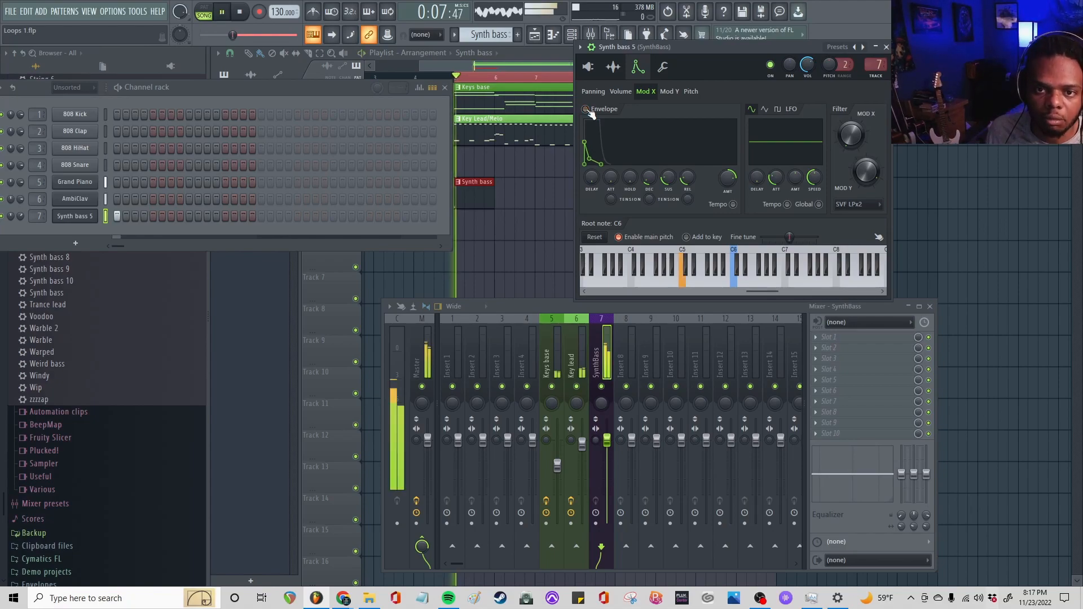
key(space)
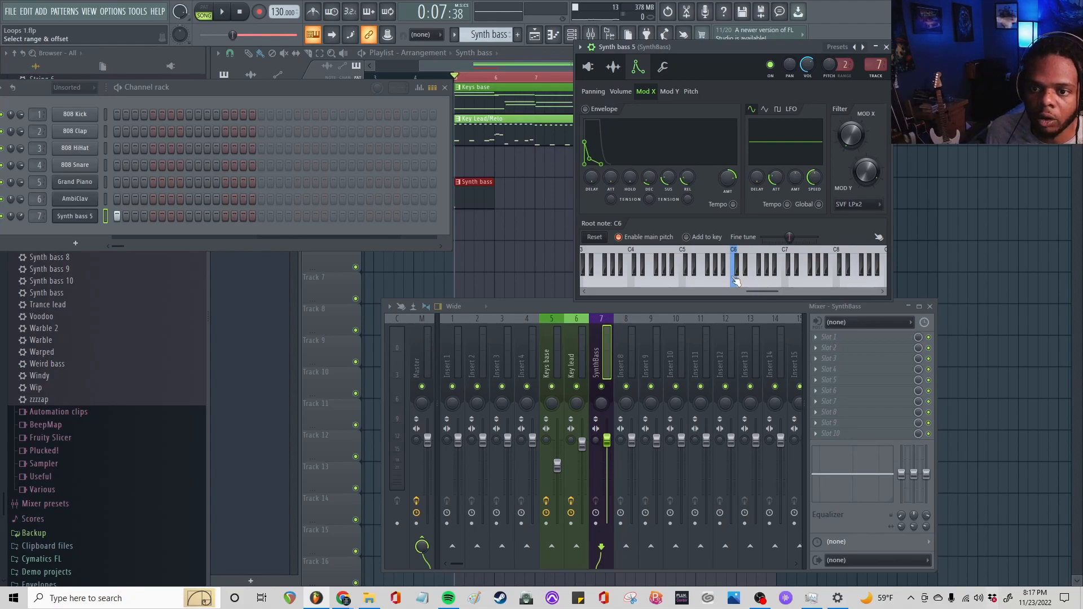
Raise the Synth bass 5 filter frequency (Mod X) to 29% while auditioning the sound
right_click(789, 286)
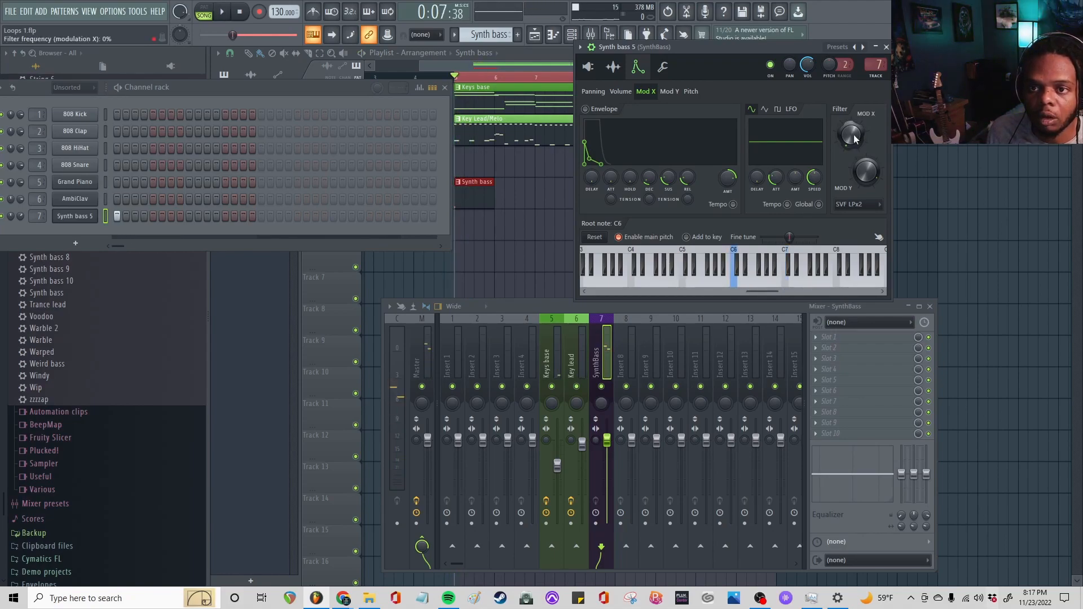
key(space)
drag(854, 137, 854, 115)
key(space)
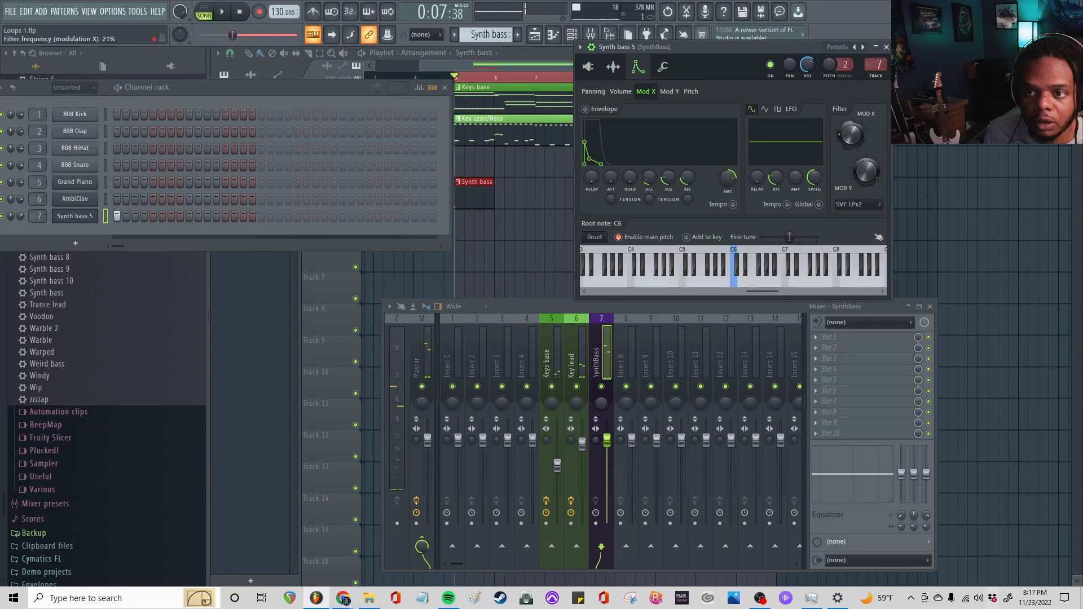
key(space)
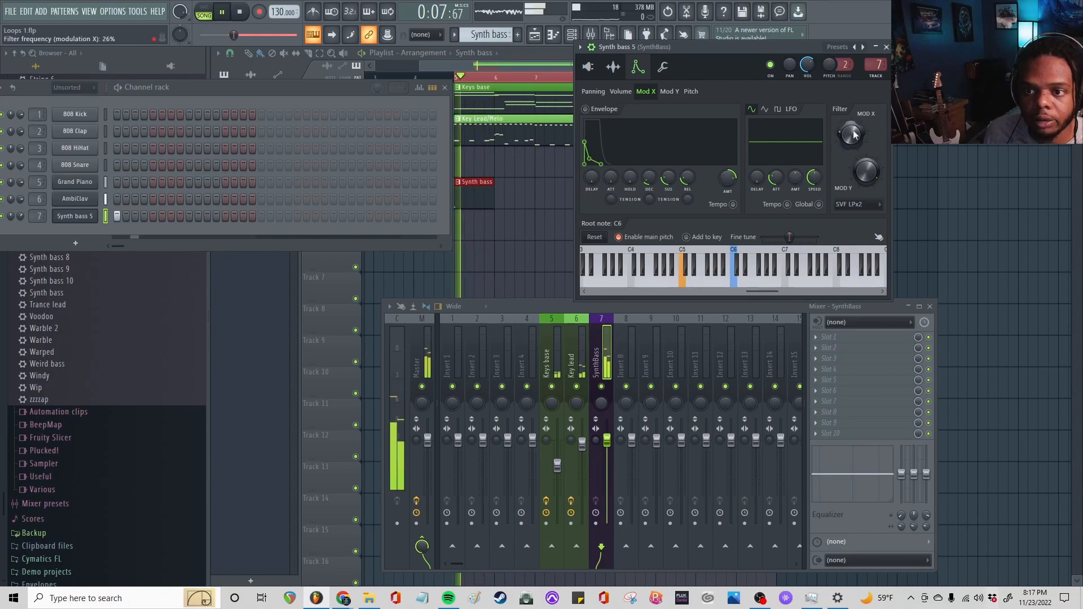
drag(867, 171, 867, 197)
key(space)
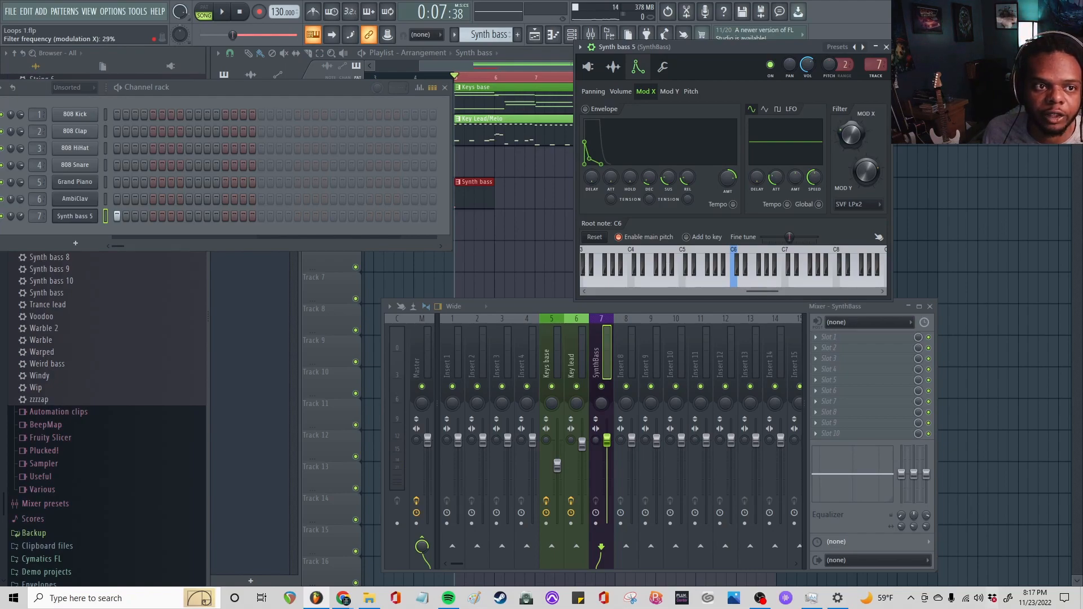
Set the root note of Synth bass 5 to C7 and audition it with the song
key(space)
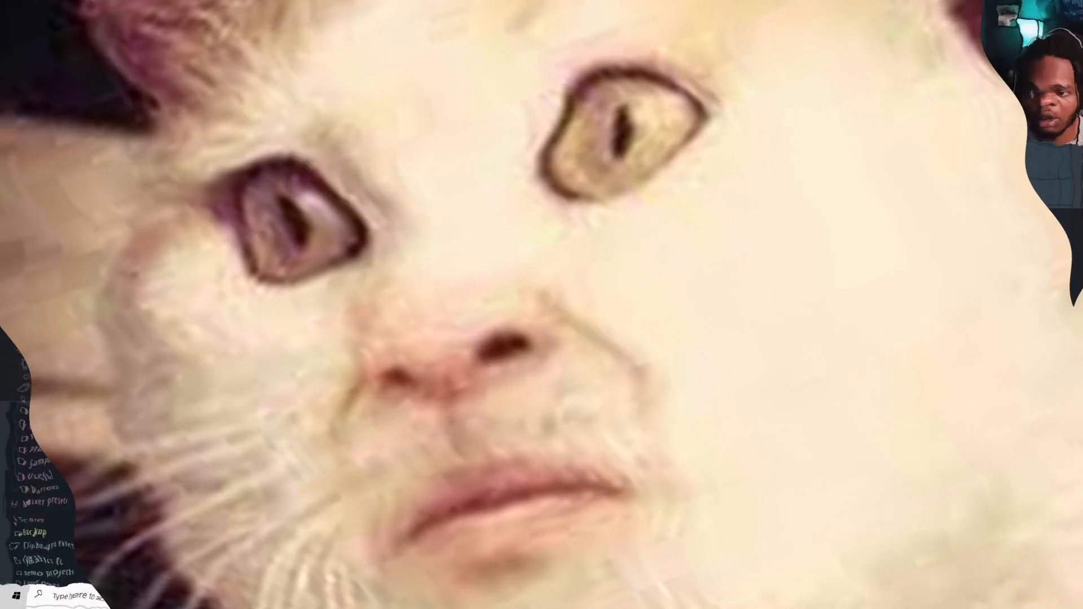
key(space)
right_click(789, 284)
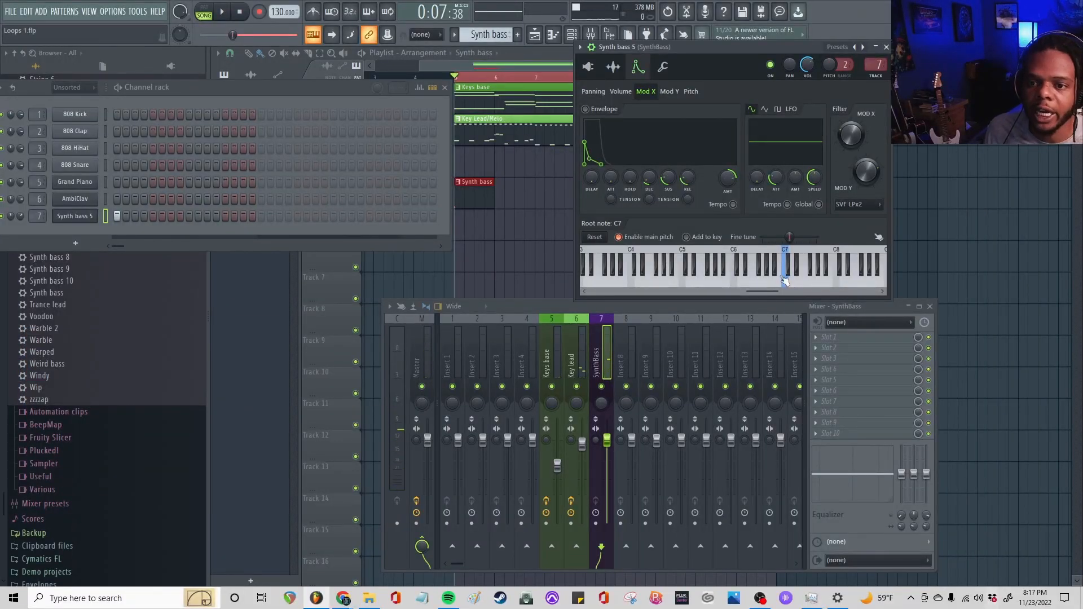
key(space)
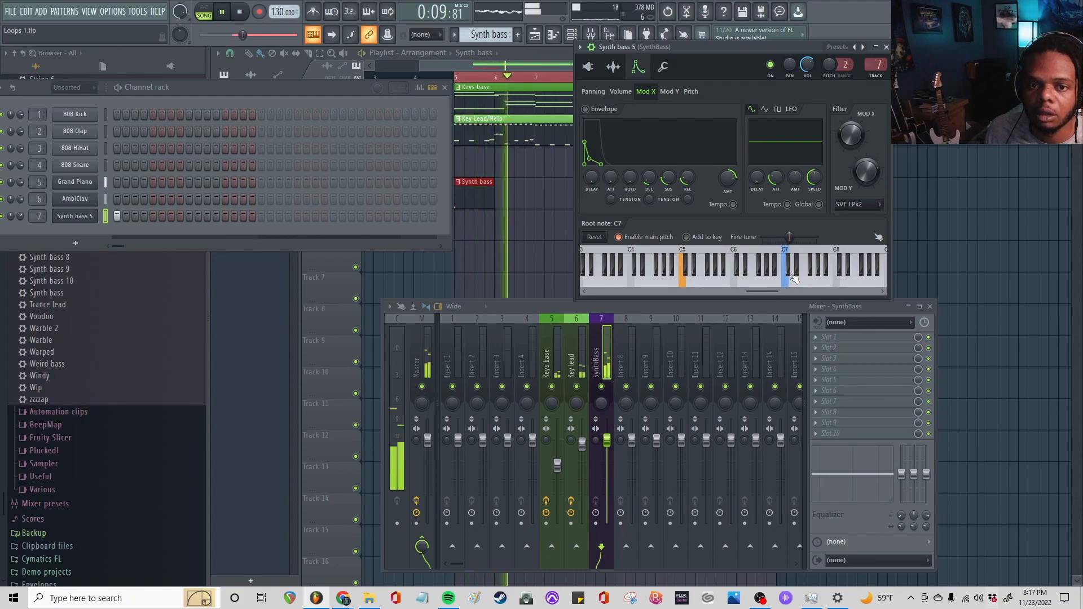
key(space)
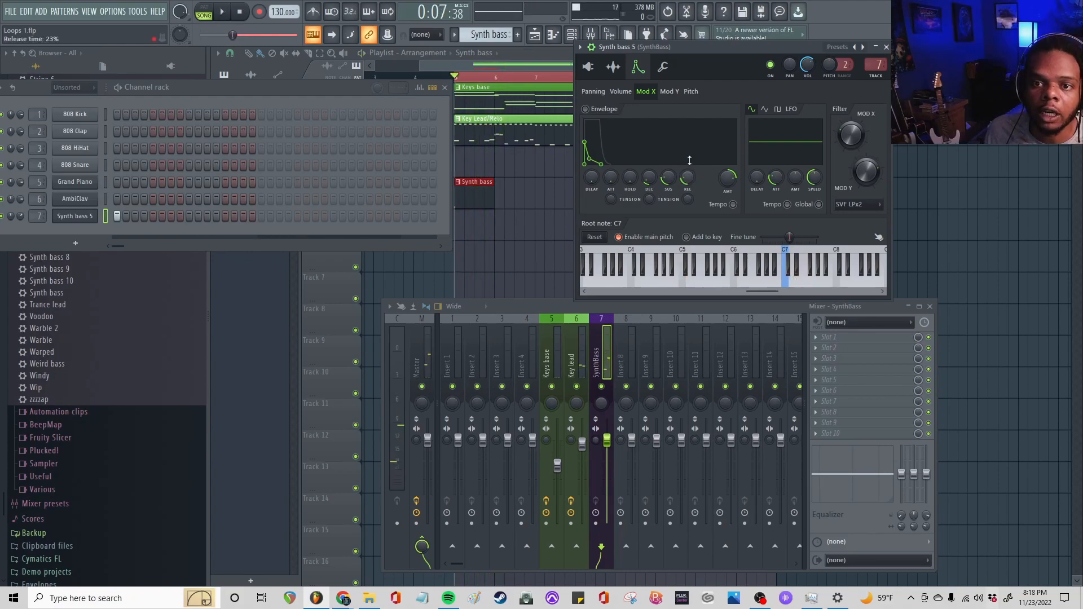
Reset the key tracking amount for Mod X on Synth bass 5 and audition the change
click(663, 67)
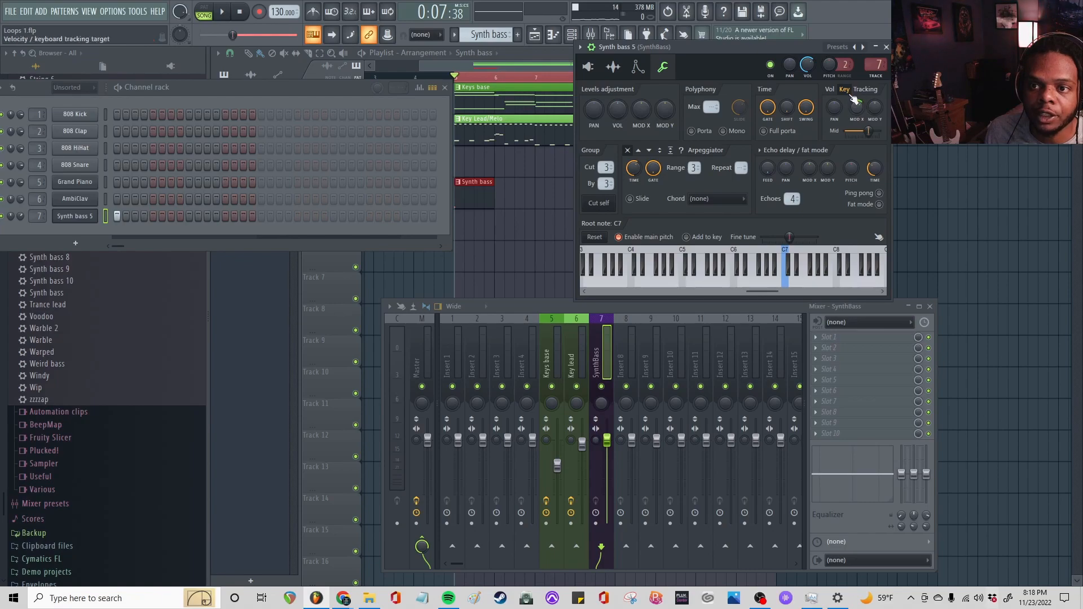
right_click(857, 108)
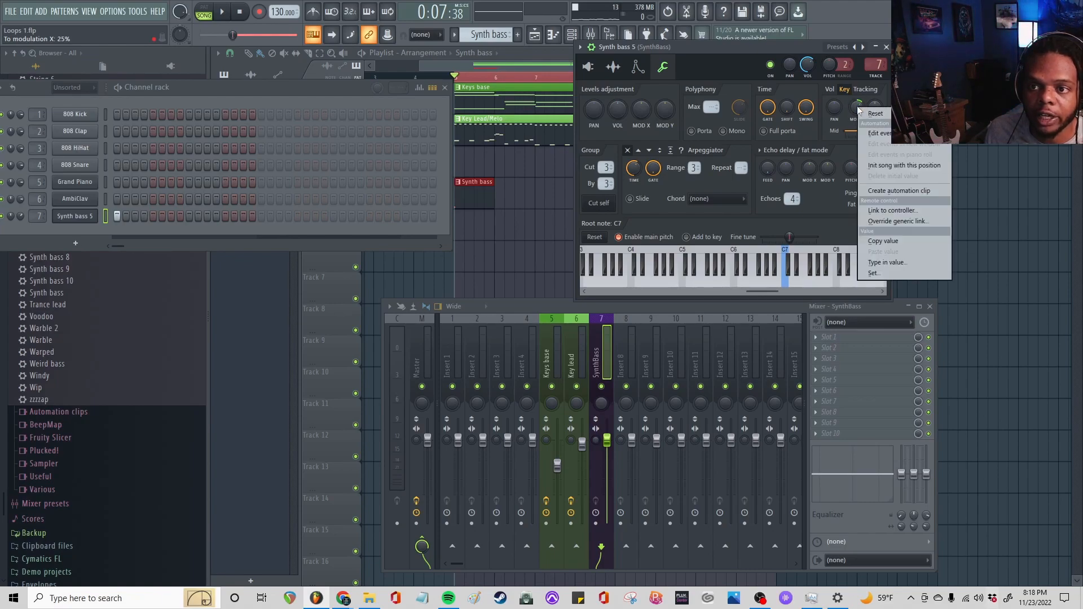
click(865, 115)
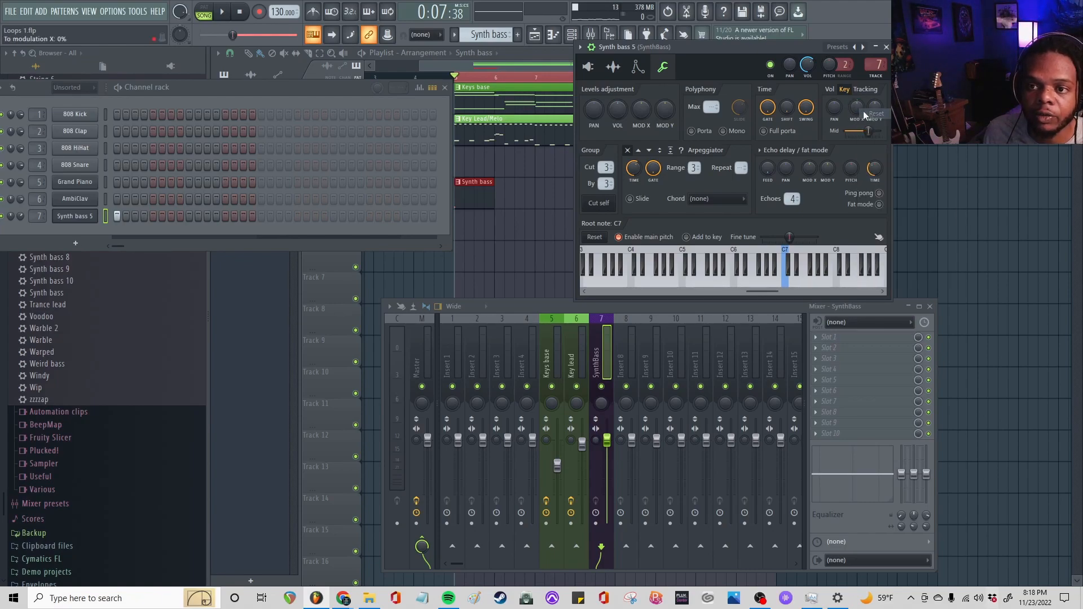
key(space)
Enable Mono polyphony on Synth bass 5, audition it, and close its channel settings
key(space)
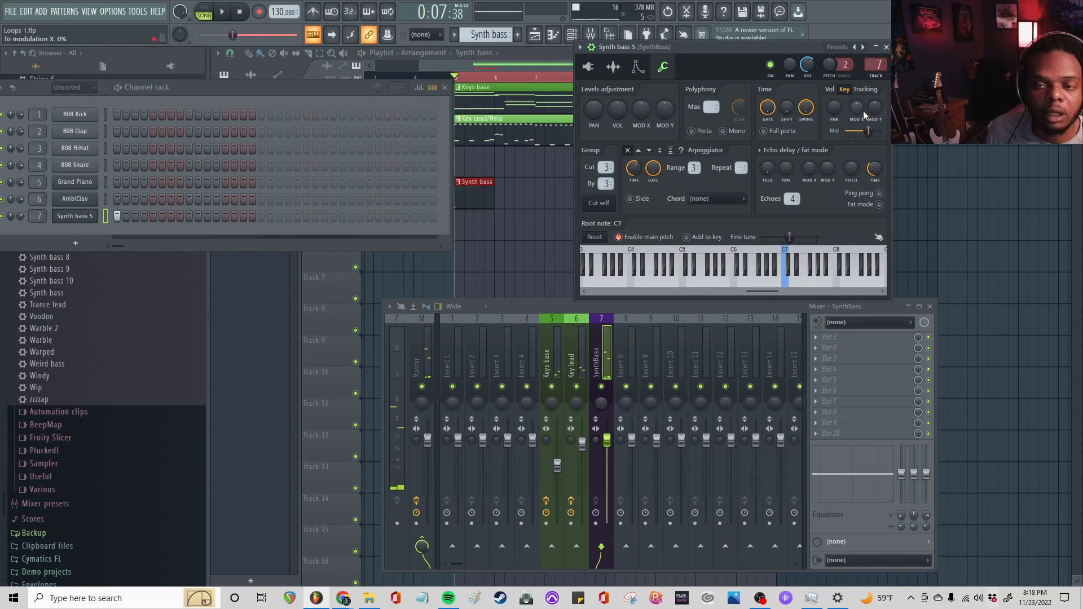
key(space)
key(space)
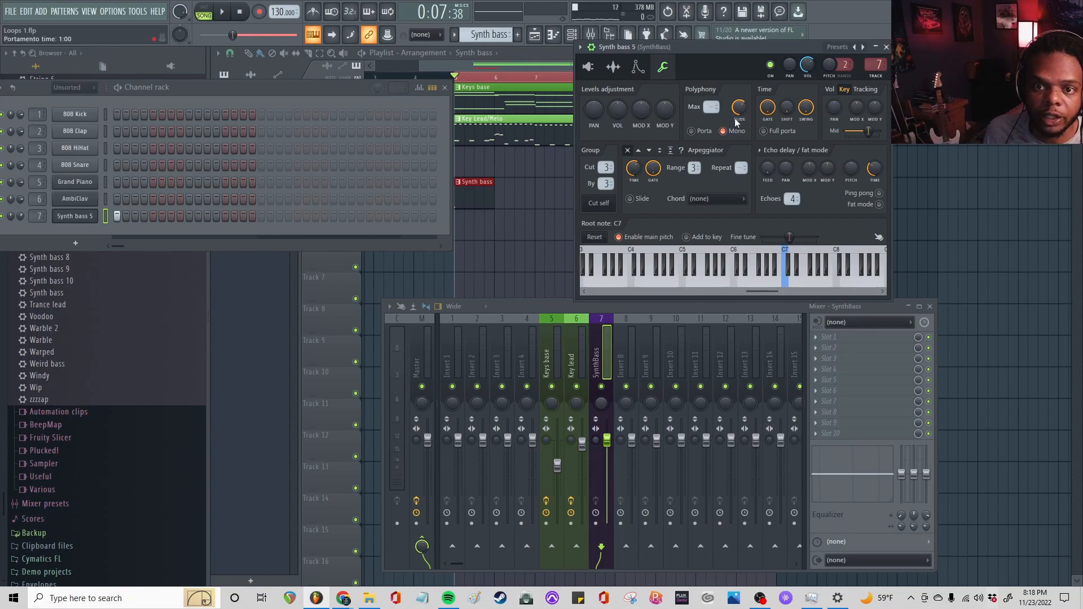
key(space)
key(space)
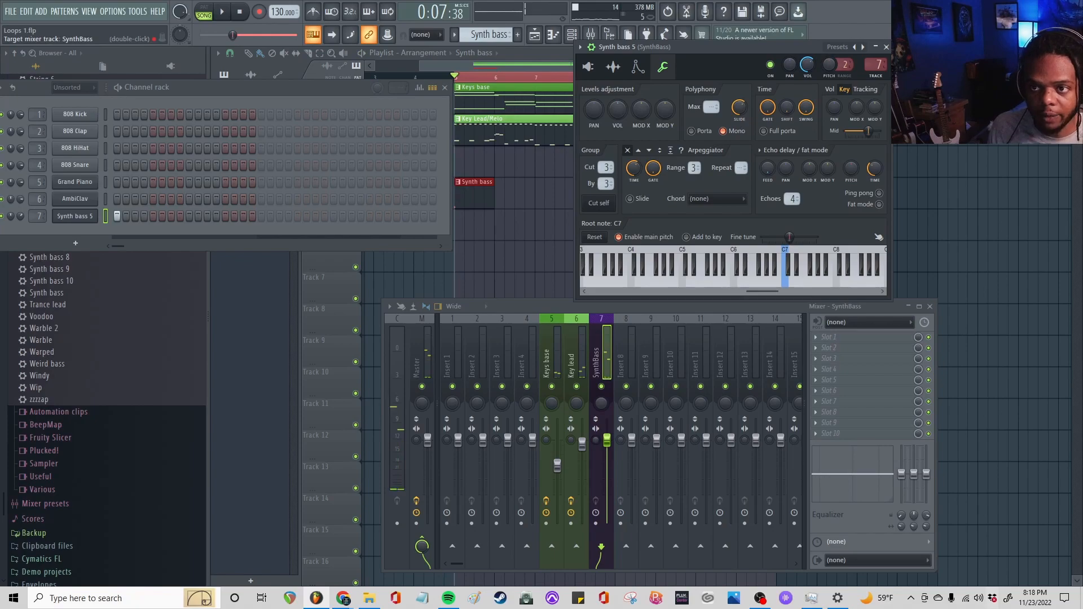
click(887, 47)
Lengthen the note in the Synth bass pattern to about one bar and lower it to A3
double_click(475, 196)
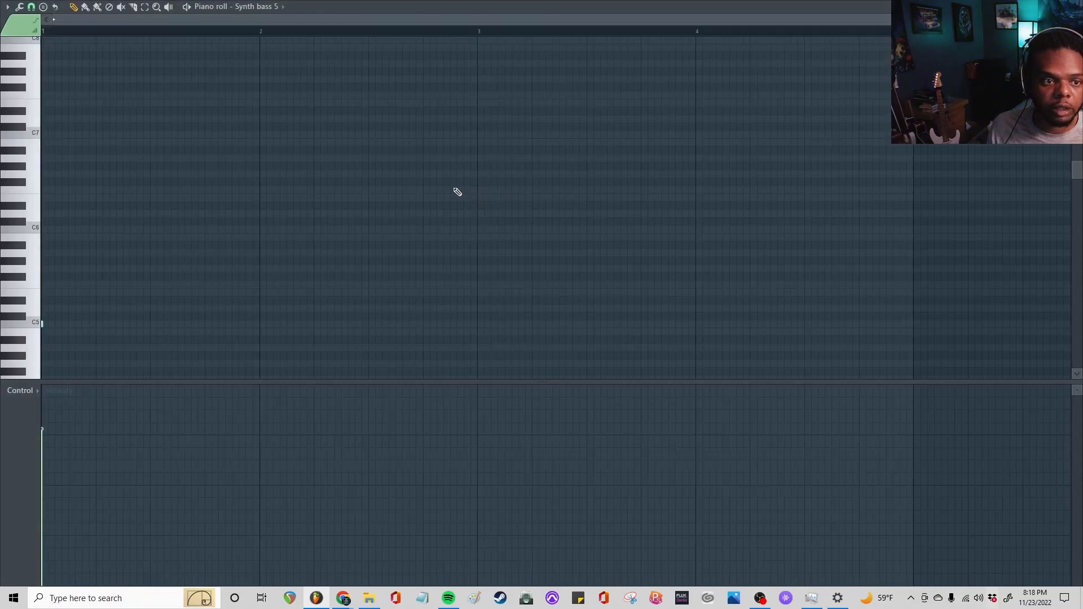
drag(43, 325, 285, 293)
drag(128, 170, 76, 284)
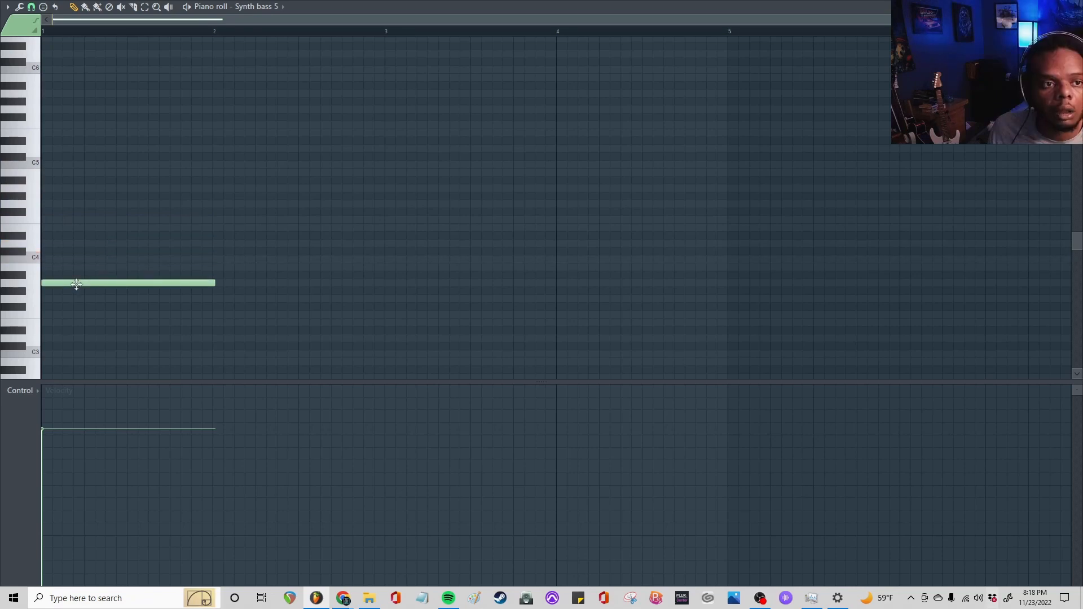
Check the note names and bar positions of the AmbiClav melody in the piano roll
key(F7)
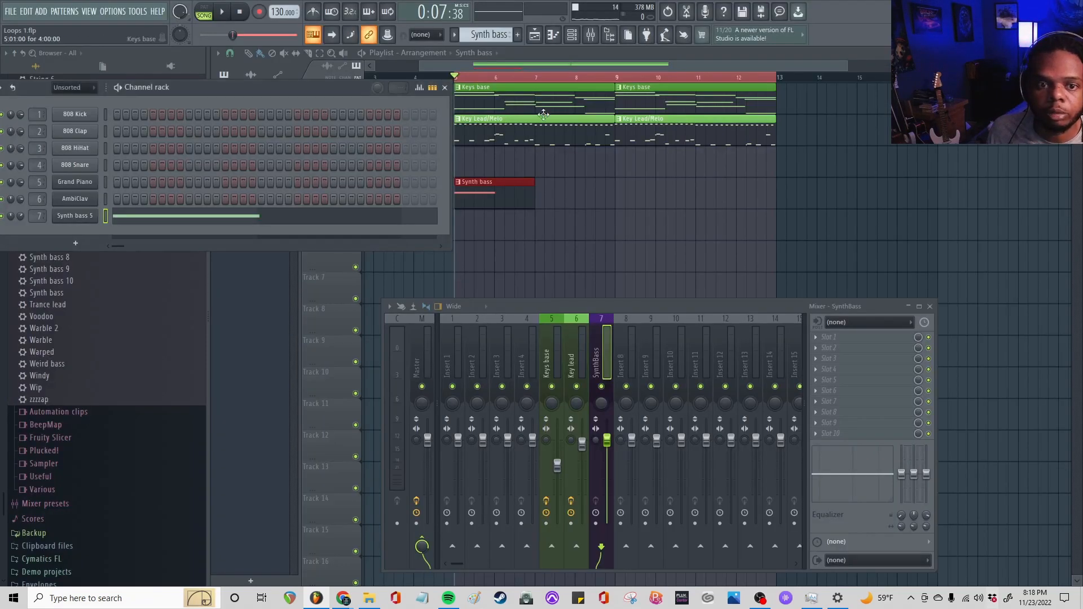
double_click(484, 133)
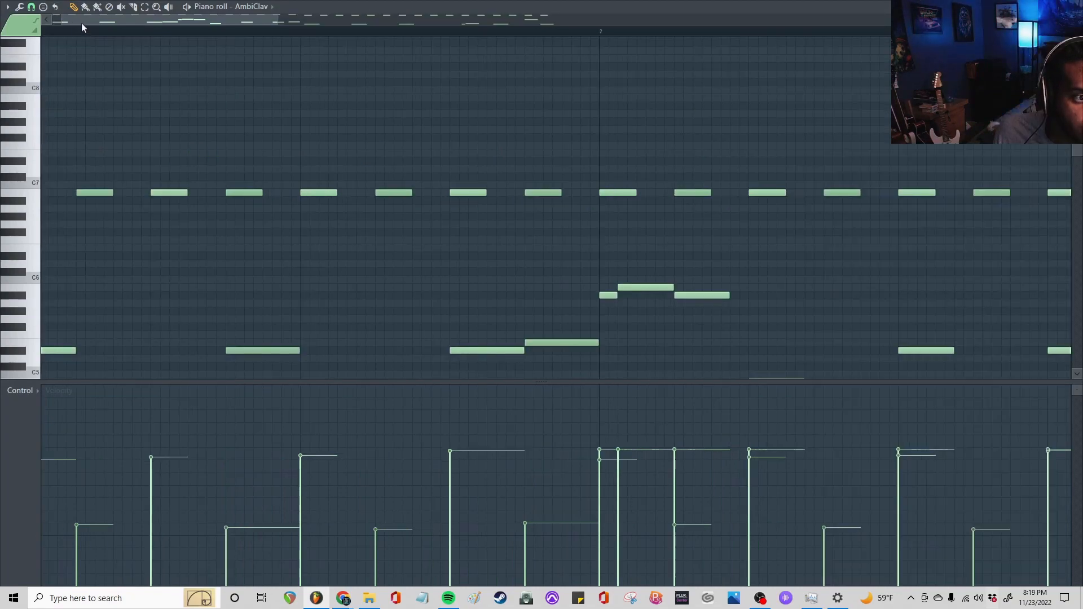
drag(81, 22, 66, 22)
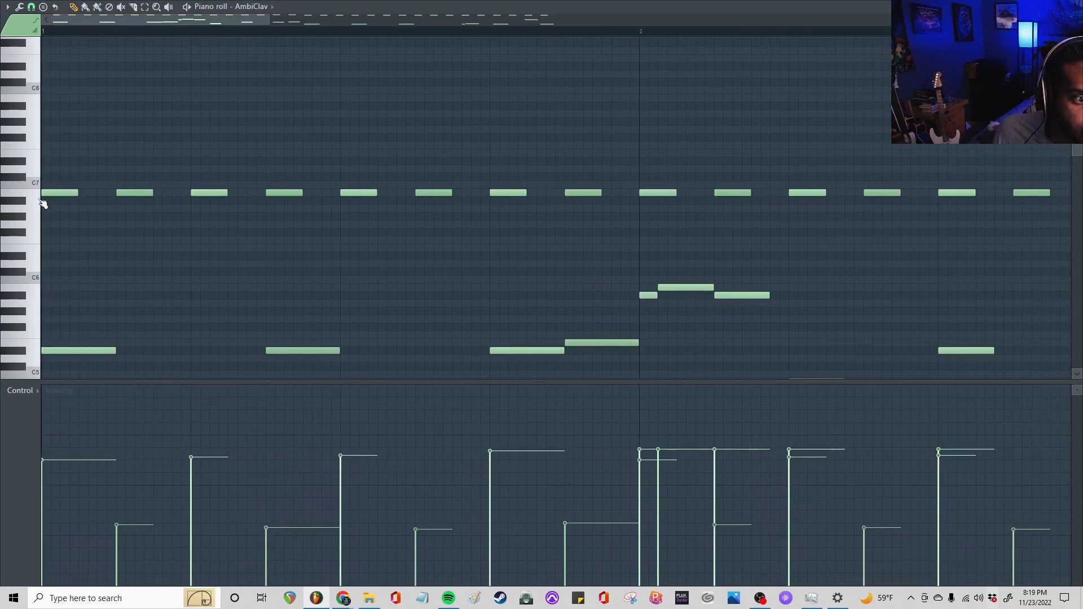
scroll(58, 150, down, 4)
scroll(58, 151, up, 2)
scroll(60, 152, down, 3)
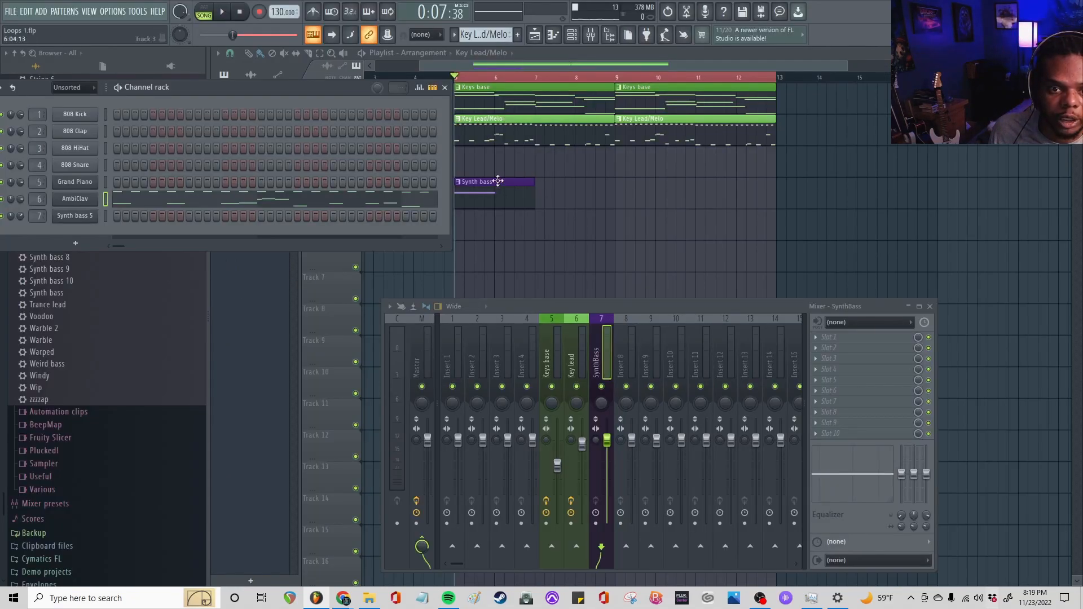
Move the Synth bass pattern's note to B3 and play it back
double_click(498, 181)
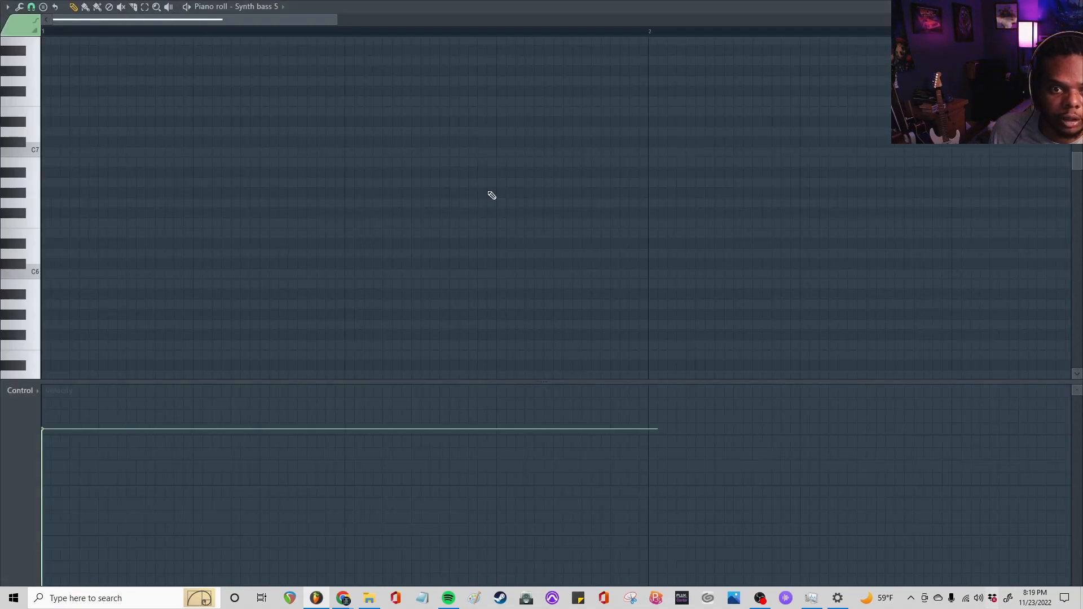
scroll(52, 327, down, 7)
key(space)
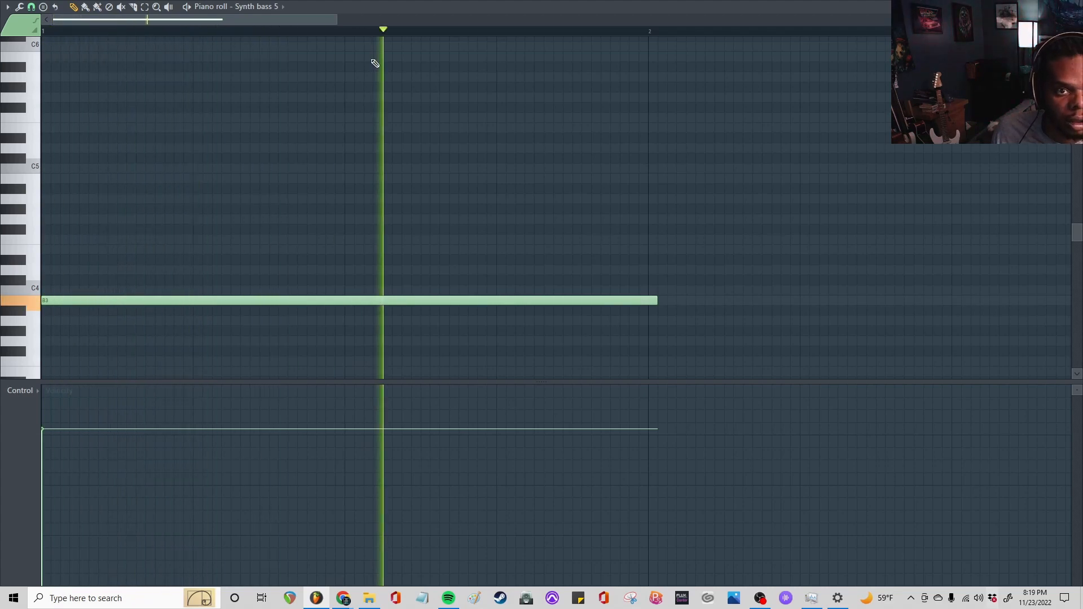
scroll(343, 39, down, 6)
key(space)
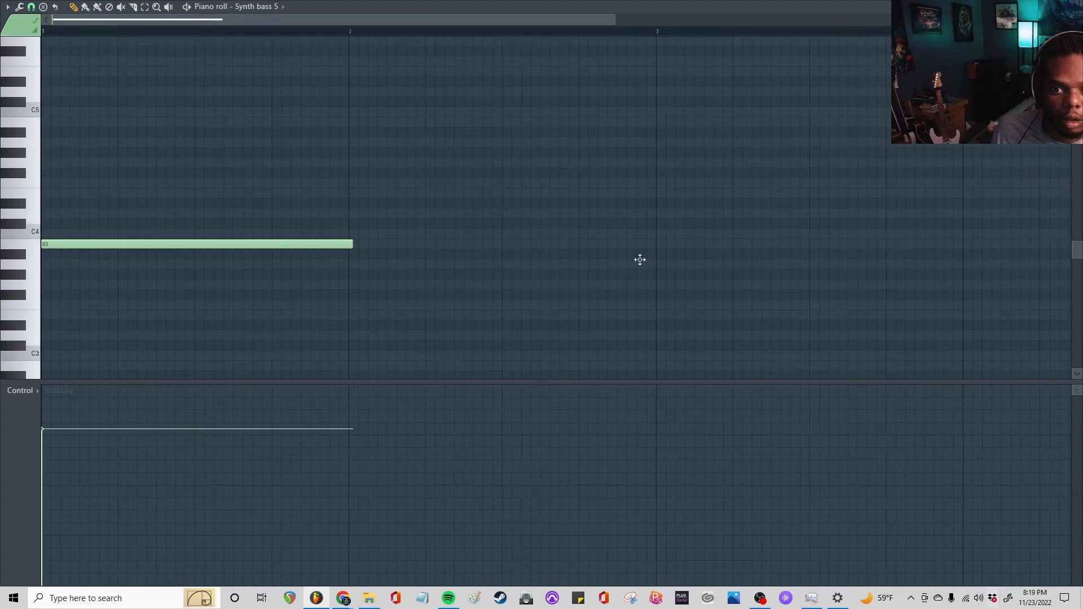
Add a one-bar A#3 note at bar 3 and extend the B3 note to fill the first two bars
click(642, 262)
drag(675, 262, 687, 250)
key(space)
drag(355, 243, 658, 234)
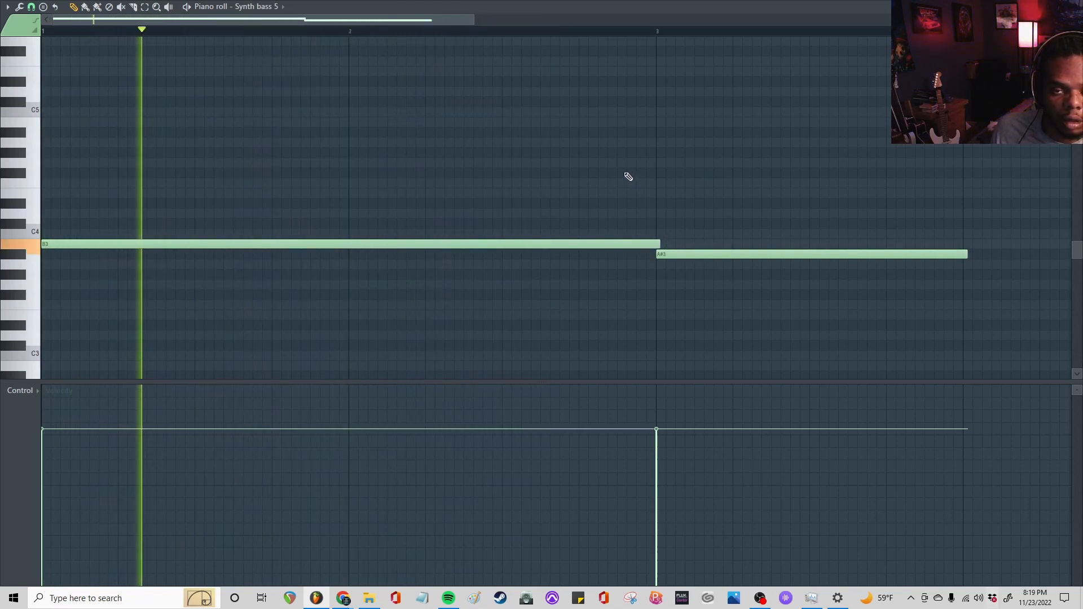
Add an F#3 note at bar 4 of the bass pattern and shorten it to one bar
scroll(529, 39, down, 3)
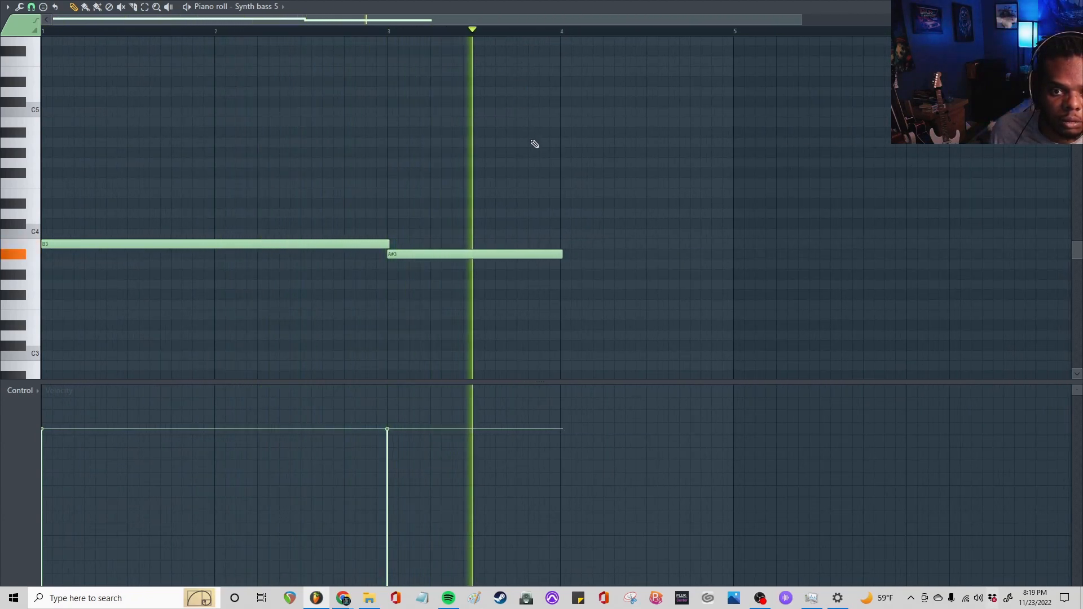
drag(585, 285, 587, 299)
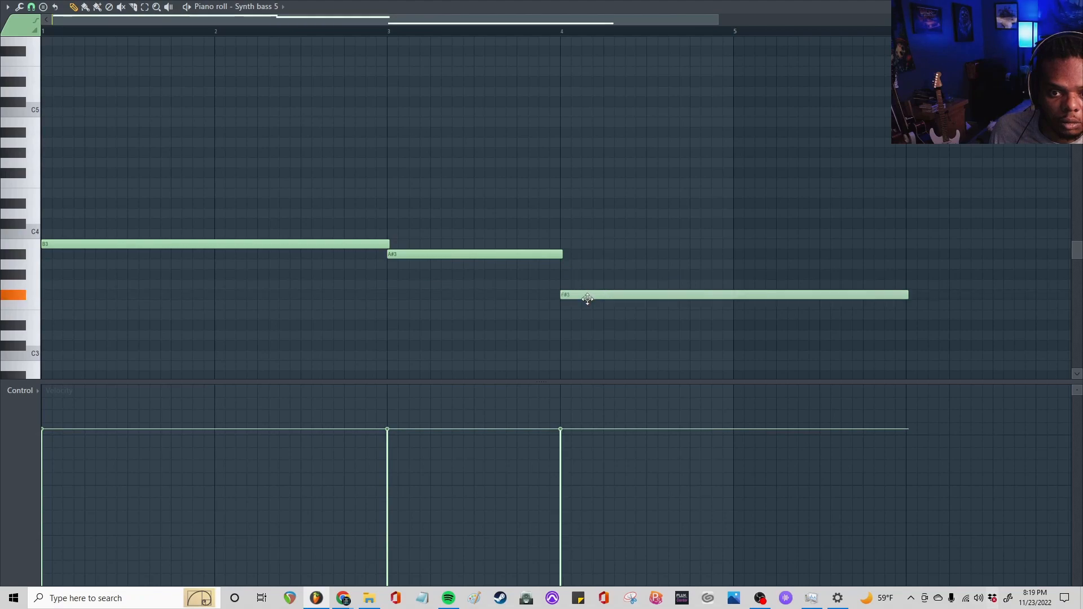
drag(907, 295, 743, 309)
Extend the end of the A#3 note slightly past the start of the F#3 note and audition the slide between them
drag(507, 29, 623, 75)
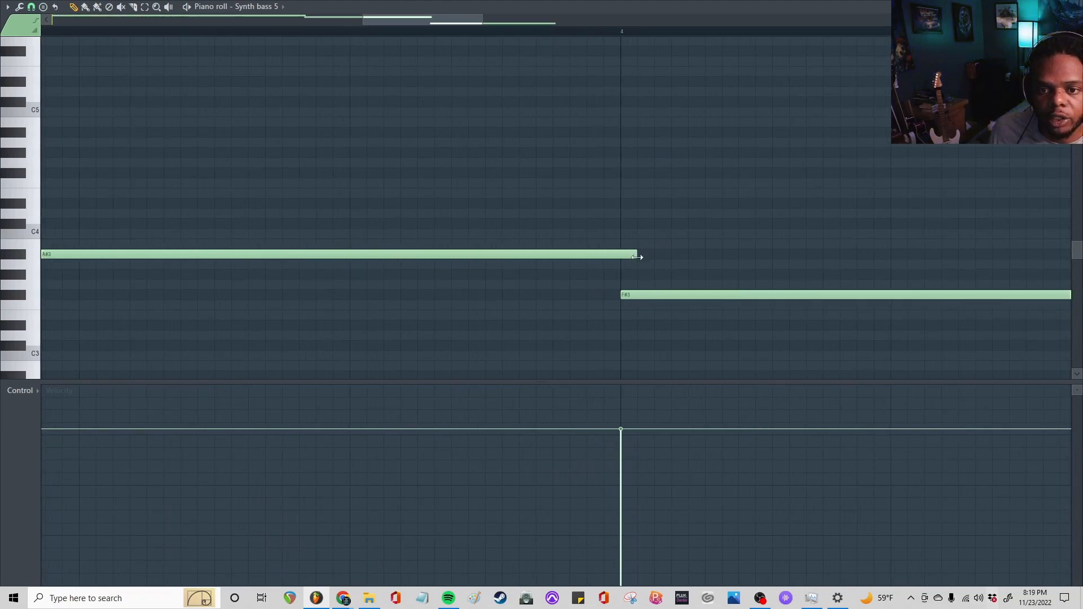
click(413, 35)
key(space)
key(space)
scroll(414, 37, down, 5)
scroll(415, 39, down, 3)
click(406, 38)
key(space)
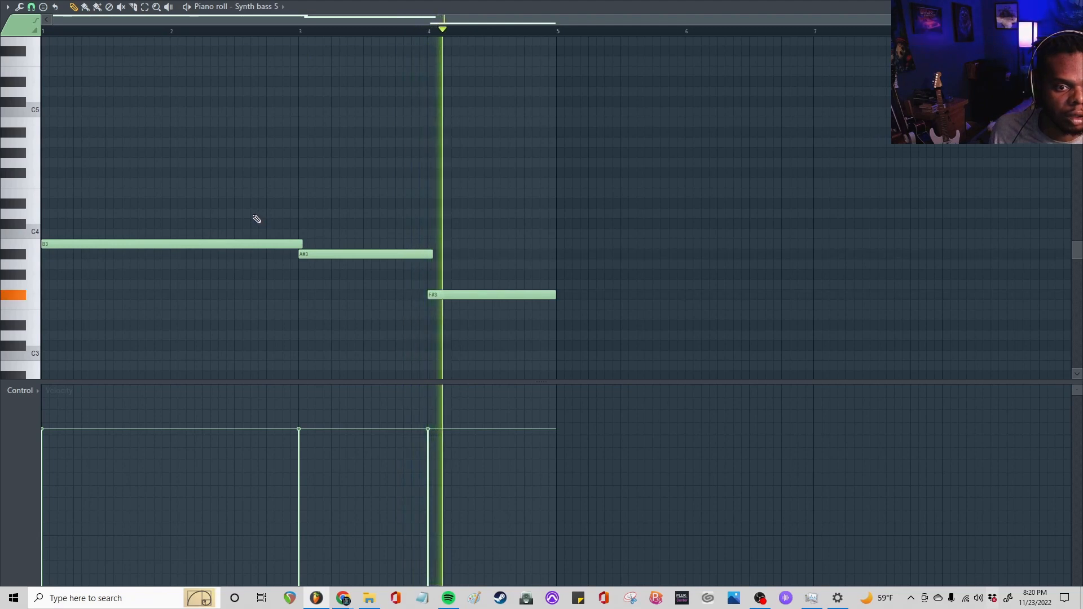
key(space)
Transpose all the Synth bass notes up one octave and play the pattern back
key(ctrl+a)
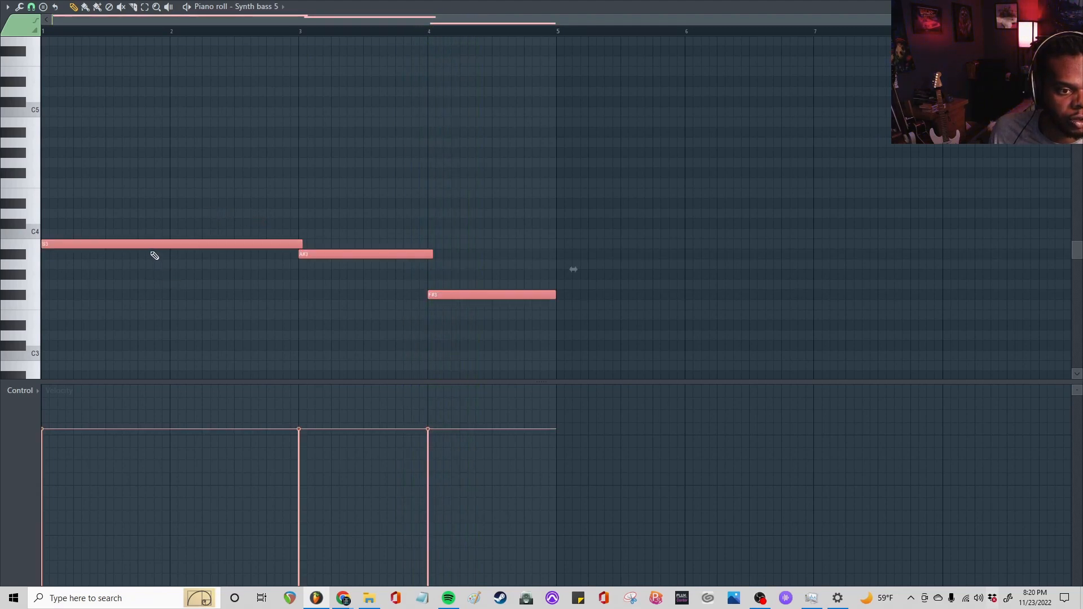
drag(148, 242, 129, 120)
key(space)
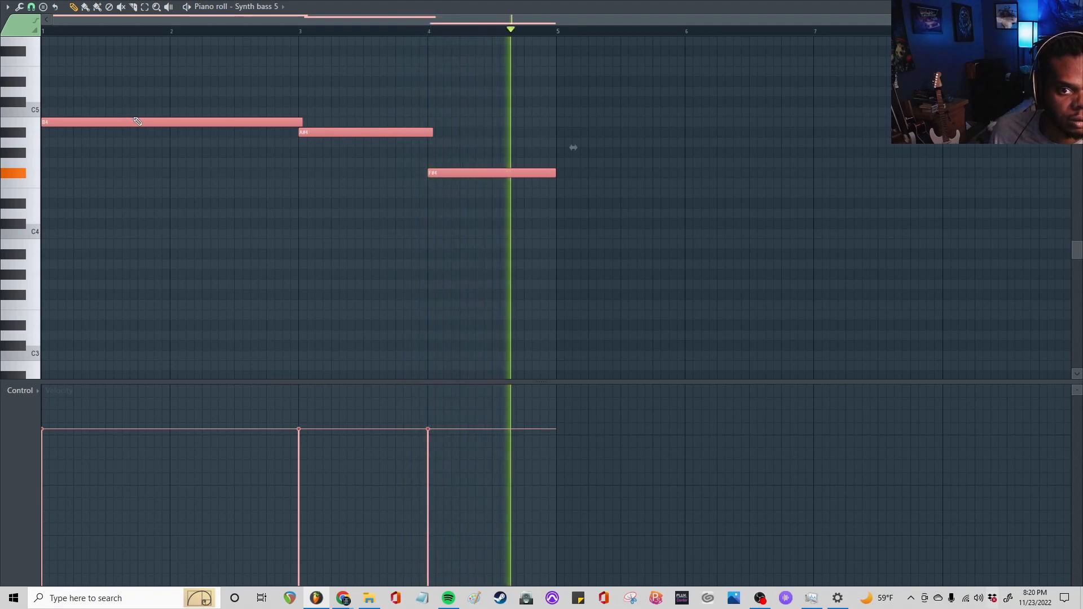
key(space)
key(space)
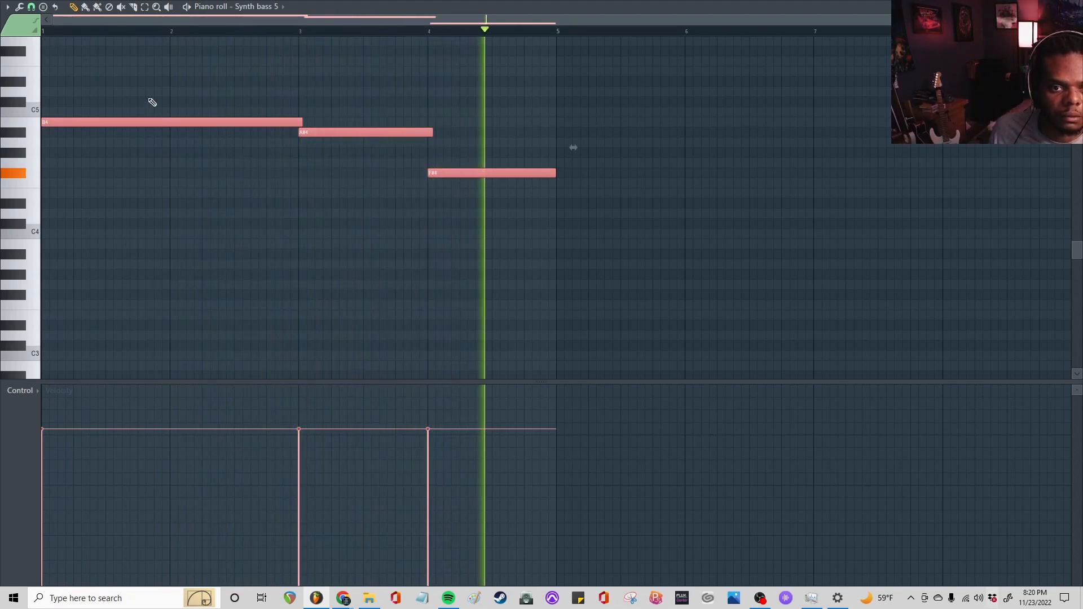
Add a two-bar D#4 note at bar 5, extend the F#4 note slightly past its start, and audition the slide from bar 4
click(559, 204)
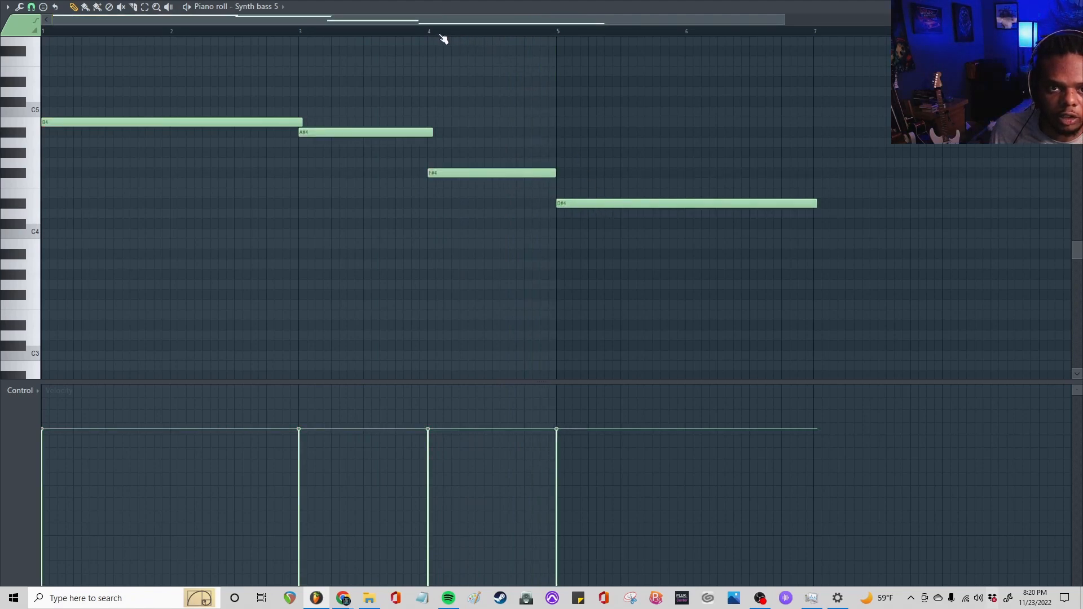
click(423, 32)
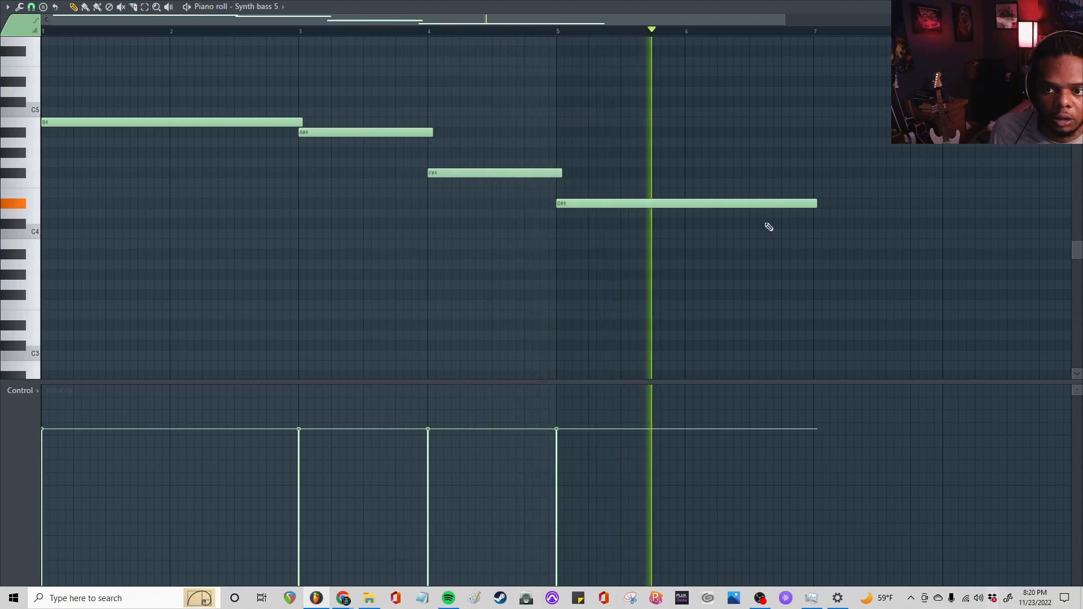
key(space)
Shorten the D#4 note to just past the middle of bar 6 and add a half-bar E4 note ending at bar 7
drag(817, 204, 756, 205)
click(751, 194)
key(space)
drag(951, 193, 817, 198)
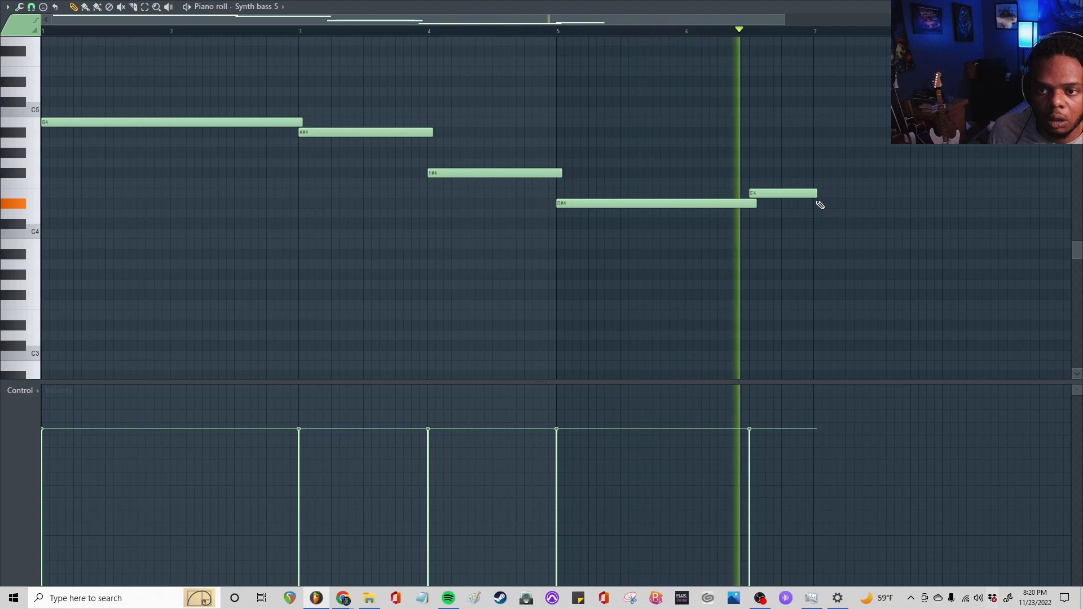
key(space)
Add a D#4 note at bar 7, play it back, and extend it to the start of bar 8
click(817, 204)
key(space)
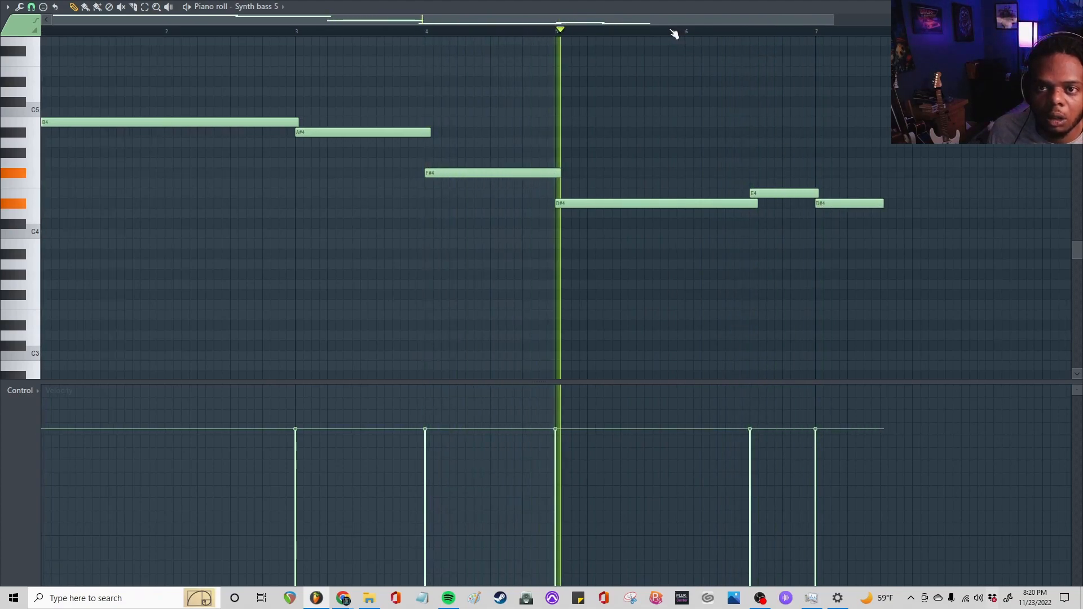
scroll(665, 33, down, 2)
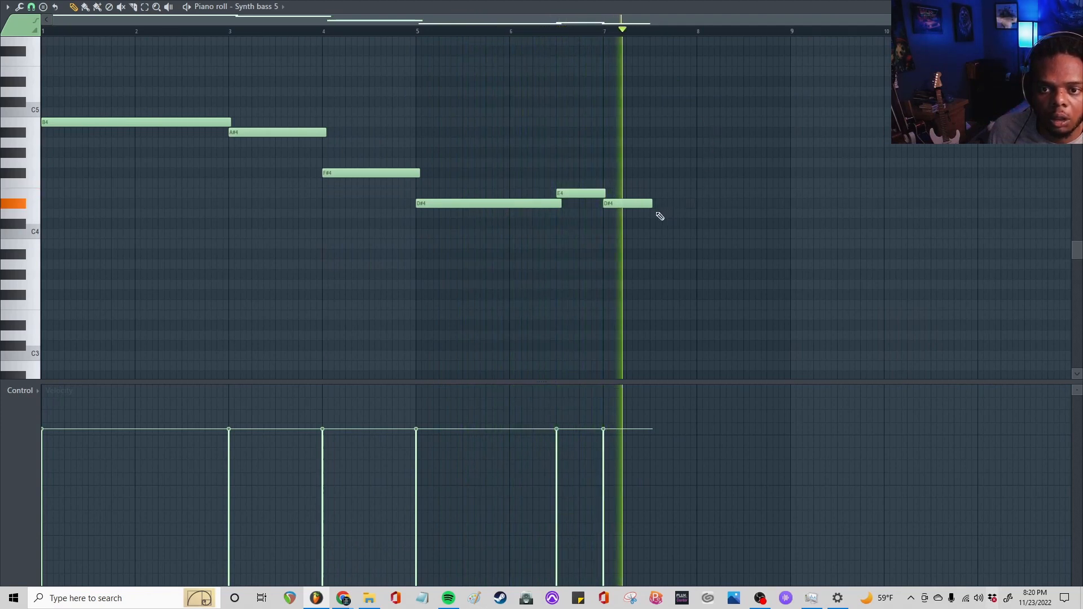
drag(652, 207, 696, 205)
key(space)
Add a one-bar A#3 note at bar 8 and extend the preceding D#4 note slightly past its start
click(713, 244)
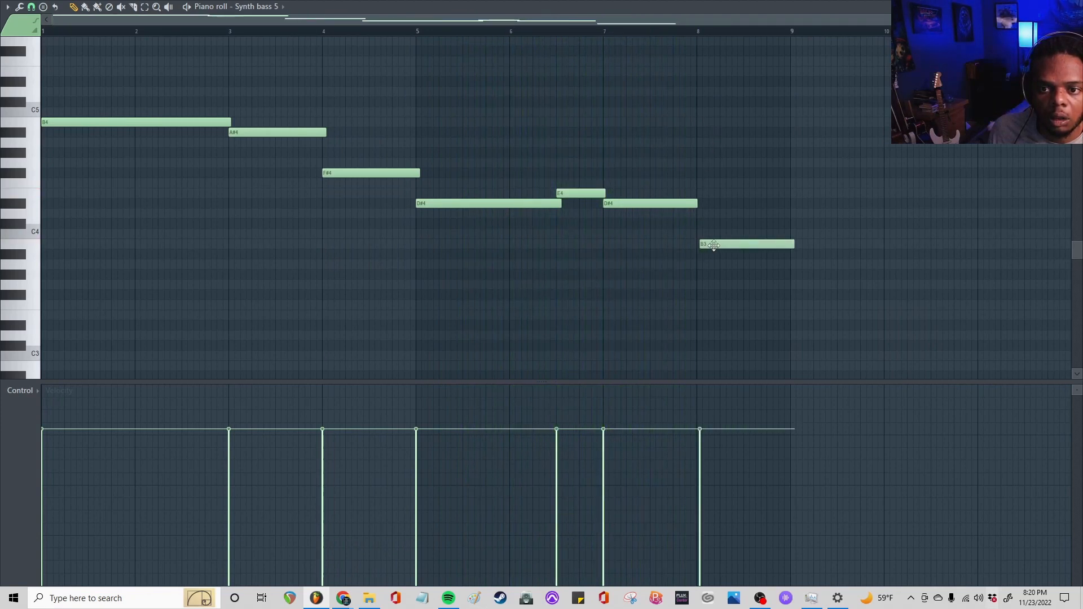
drag(713, 246, 714, 256)
key(space)
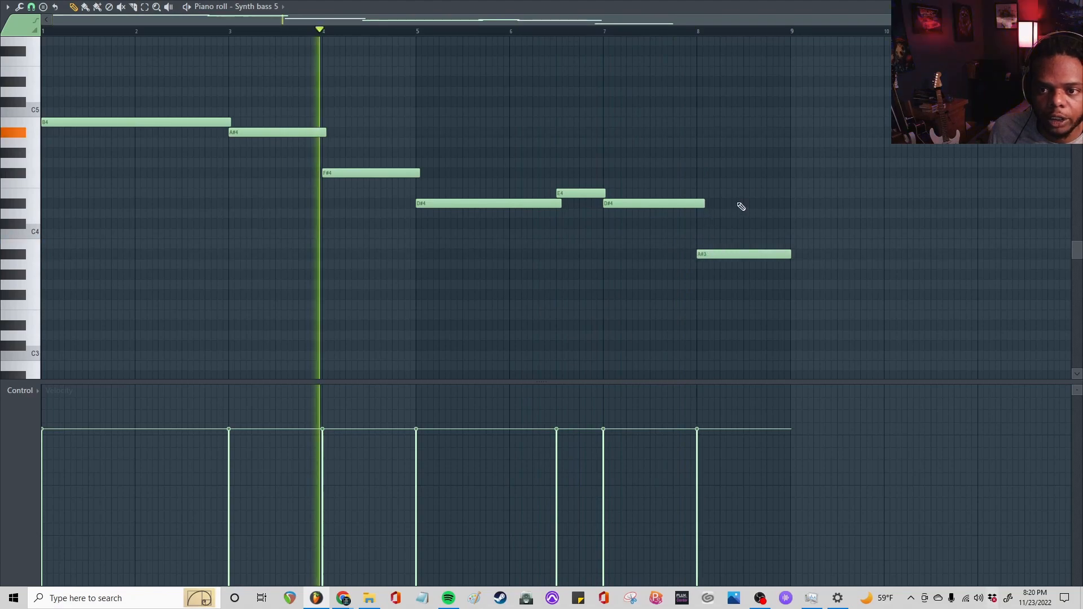
Fine-tune the A#3 note's end to land exactly on bar 9 and reduce the D#4 note's overlap into bar 8
scroll(806, 30, up, 5)
scroll(807, 30, up, 2)
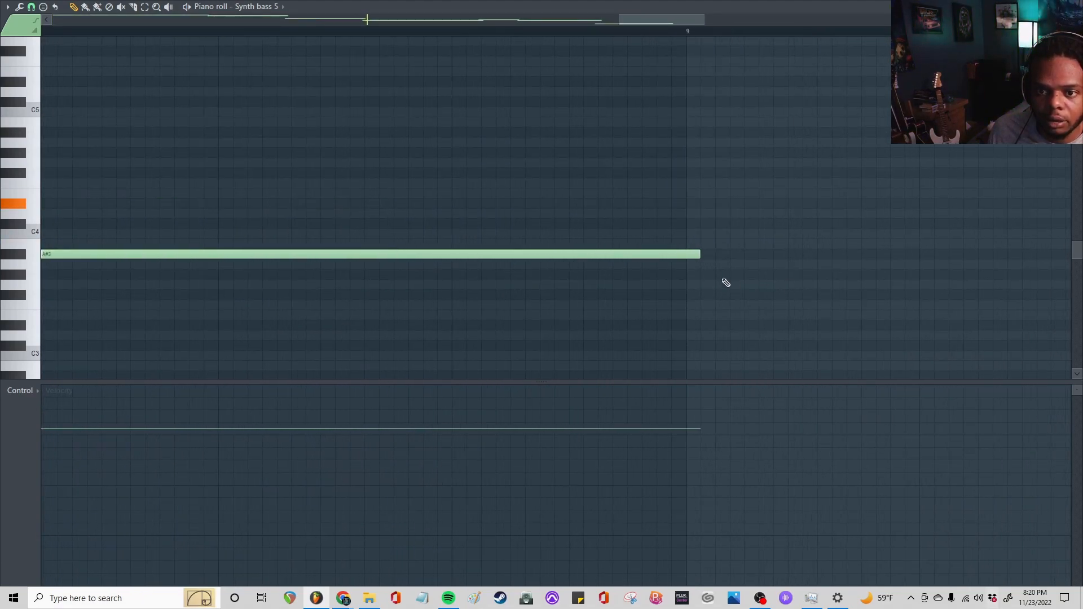
scroll(570, 37, down, 6)
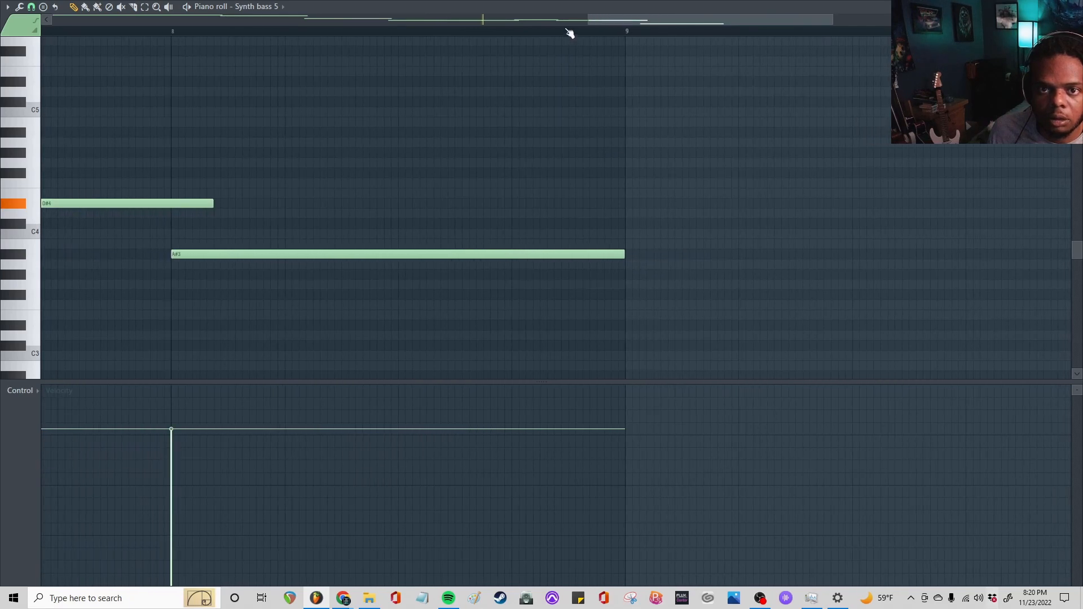
scroll(359, 37, up, 3)
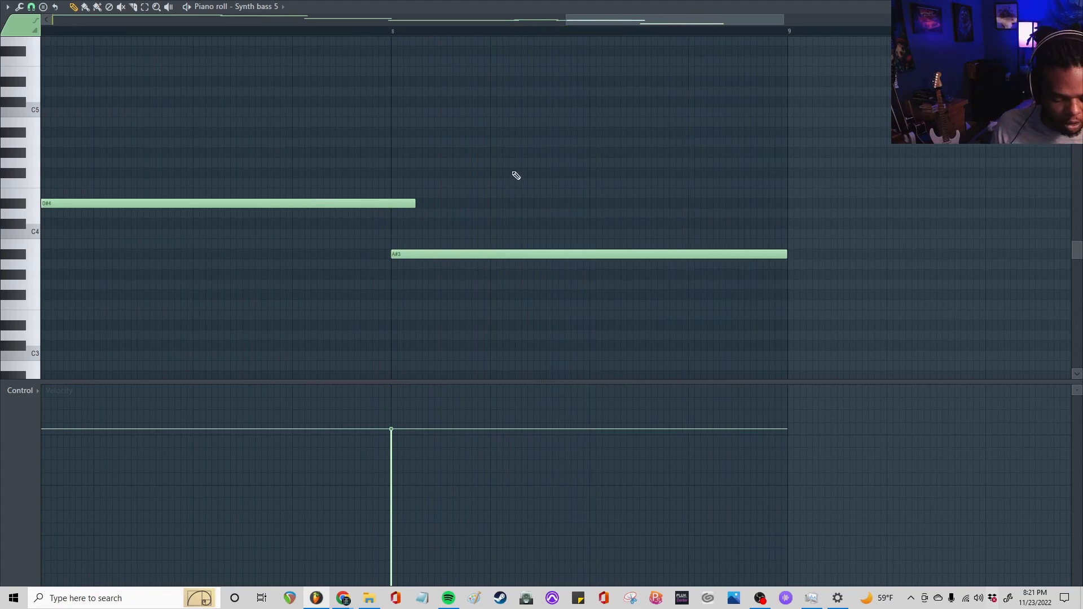
scroll(389, 30, down, 4)
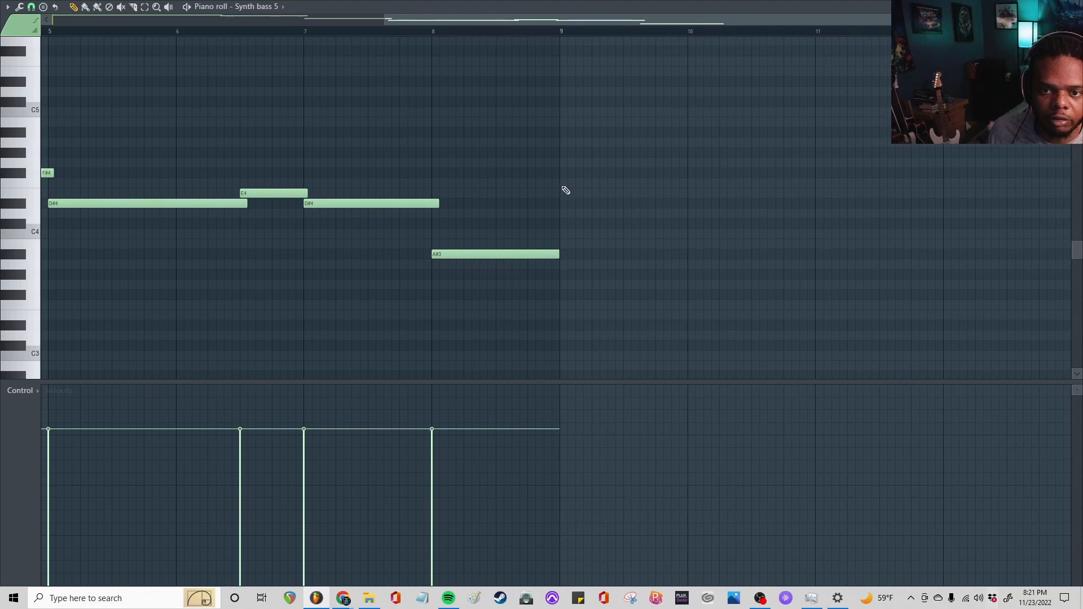
Close the bass piano roll and play the arrangement from bar 5 to hear the bass with the keys and lead
key(F7)
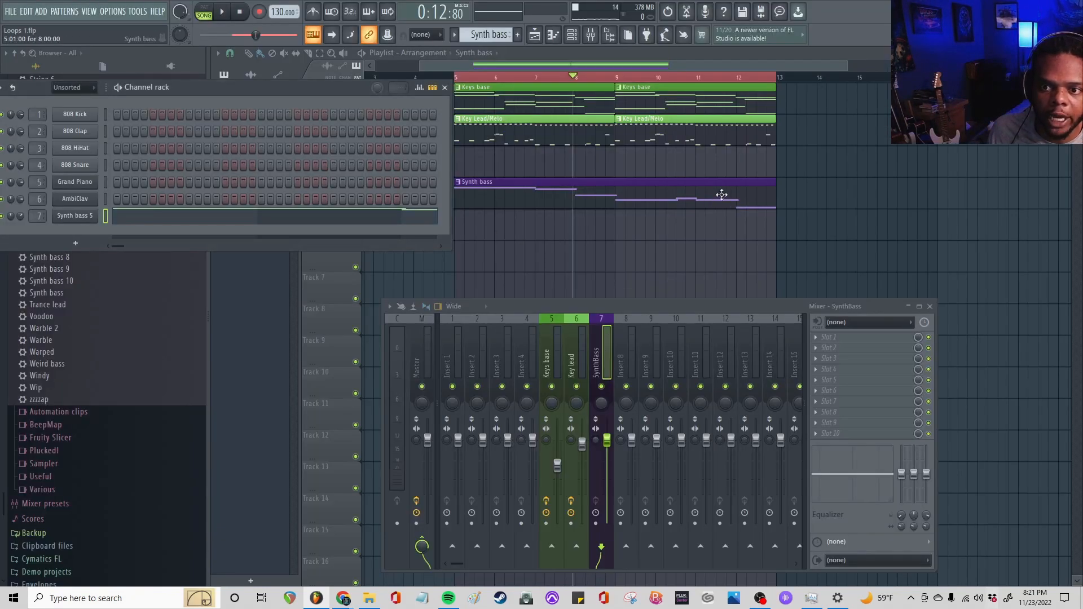
key(space)
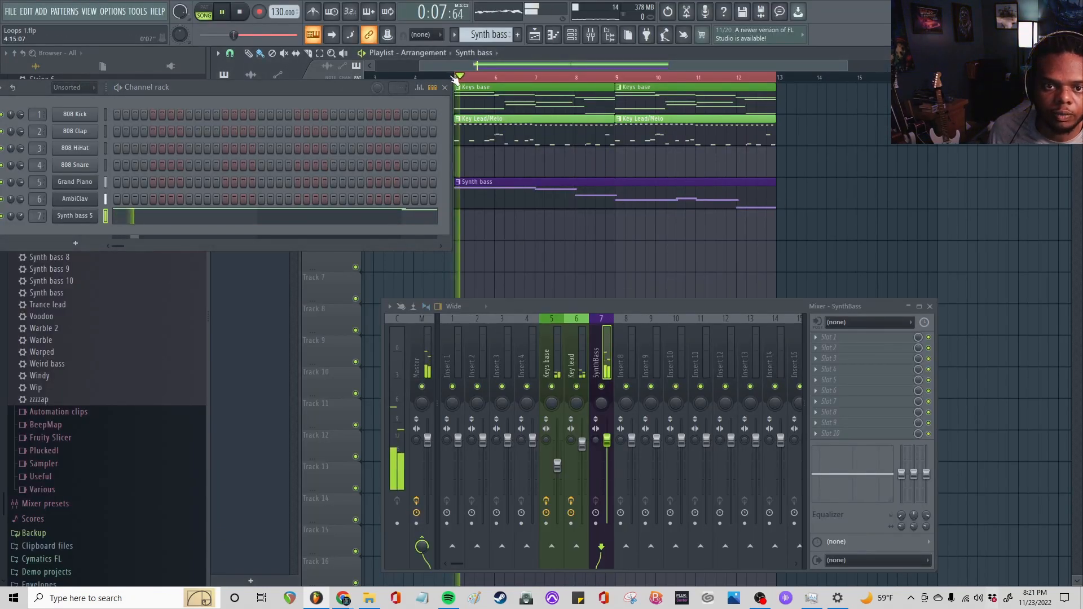
scroll(616, 84, down, 2)
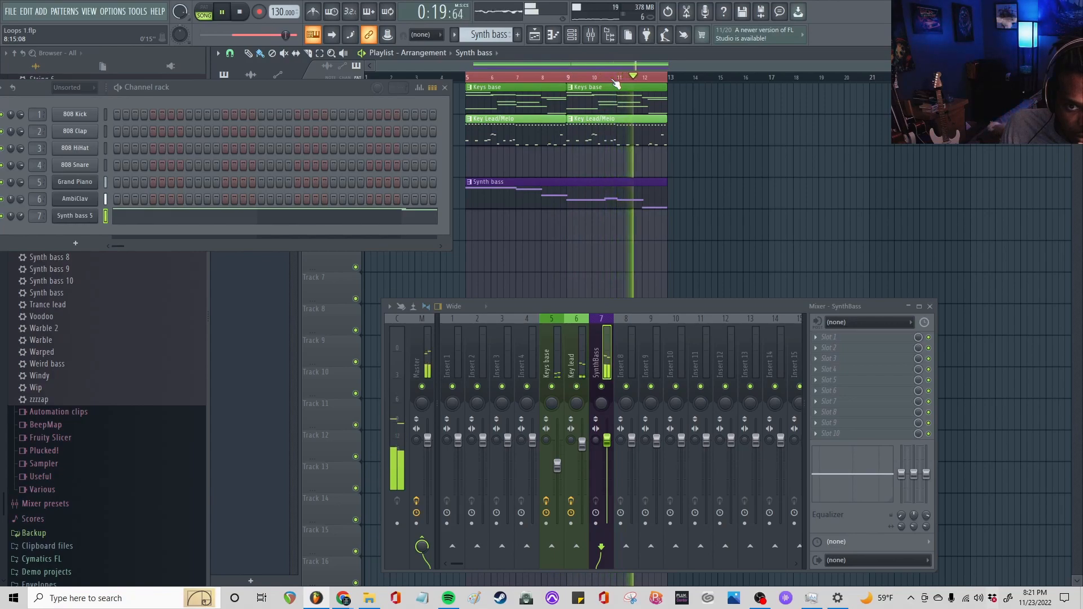
key(space)
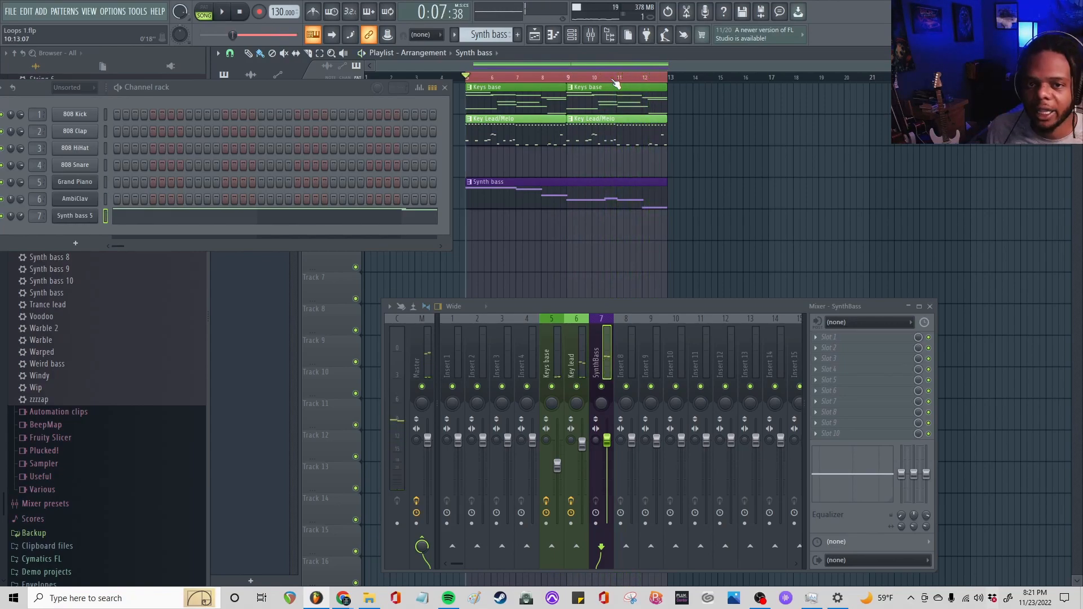
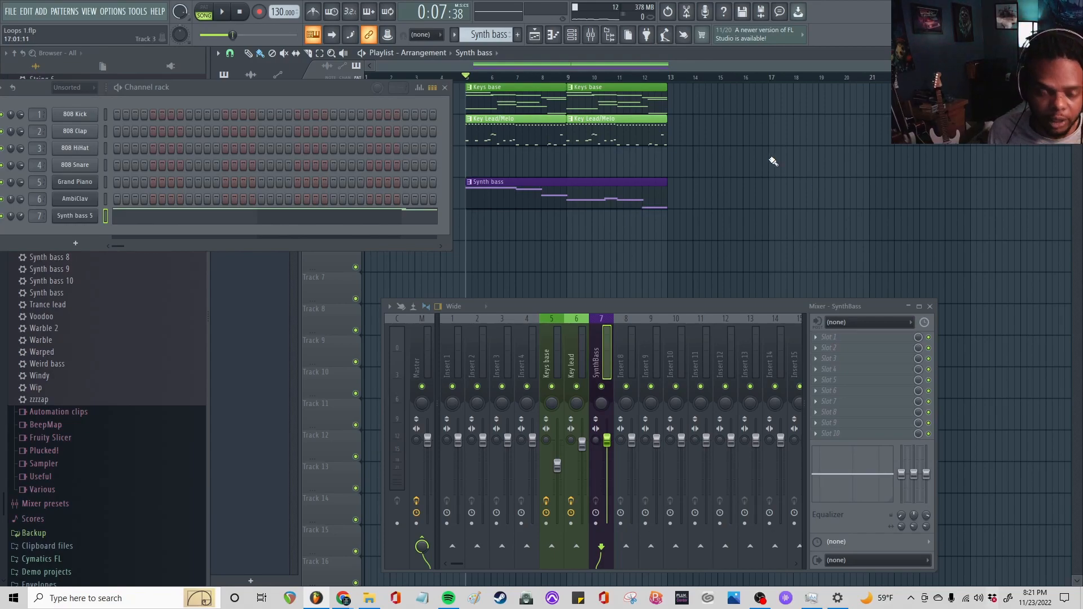
Repeat the Keys base and Key Lead/Melo clips from bar 13, move the Synth bass clip to bar 13, and listen from about bar 11
drag(710, 97, 495, 120)
key(ctrl+b)
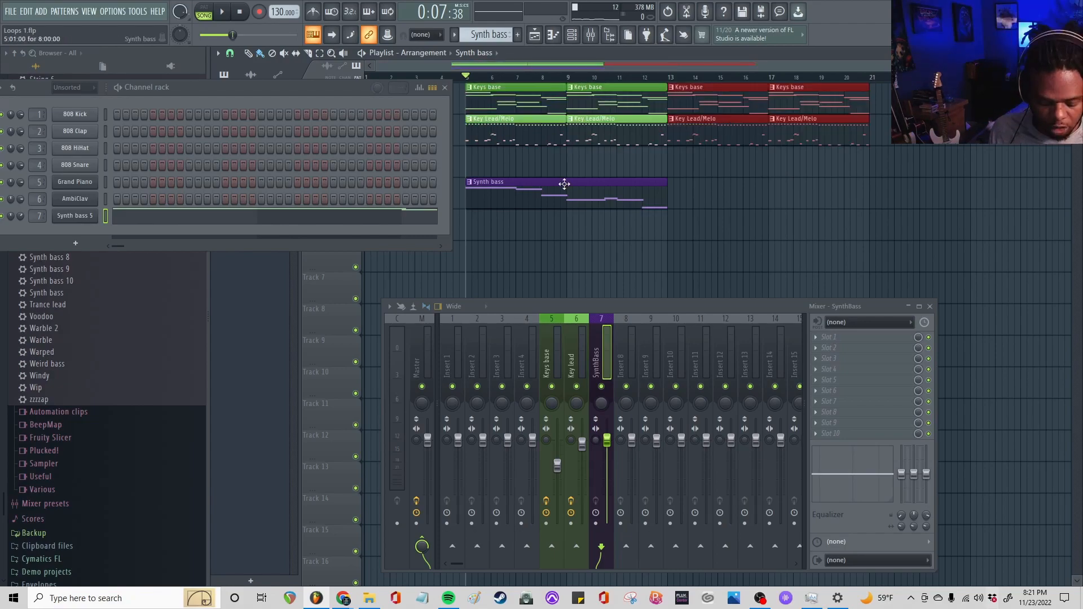
drag(519, 183, 707, 198)
click(617, 78)
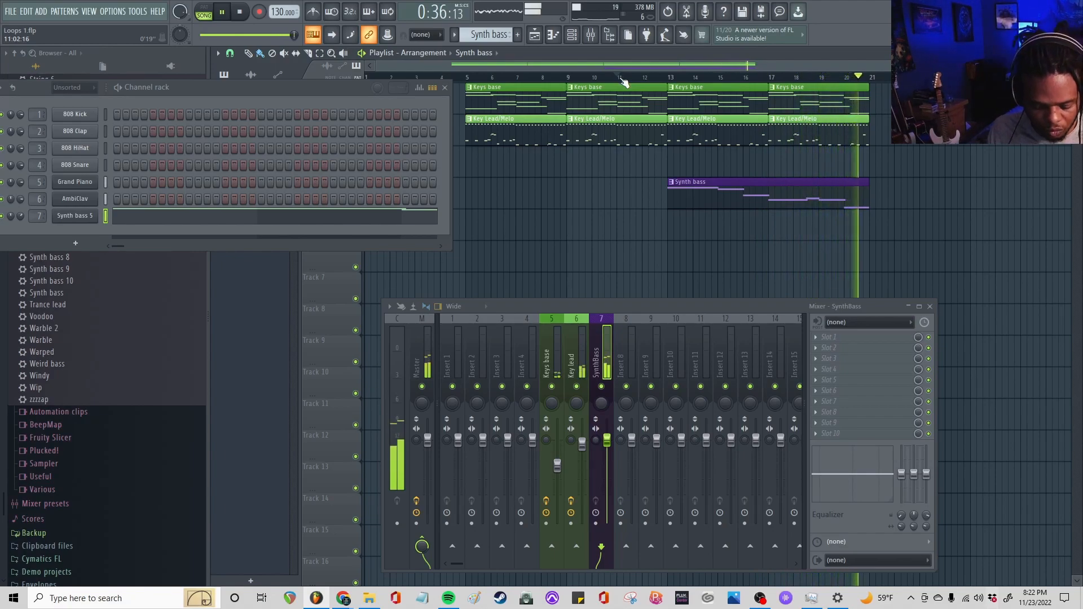
key(space)
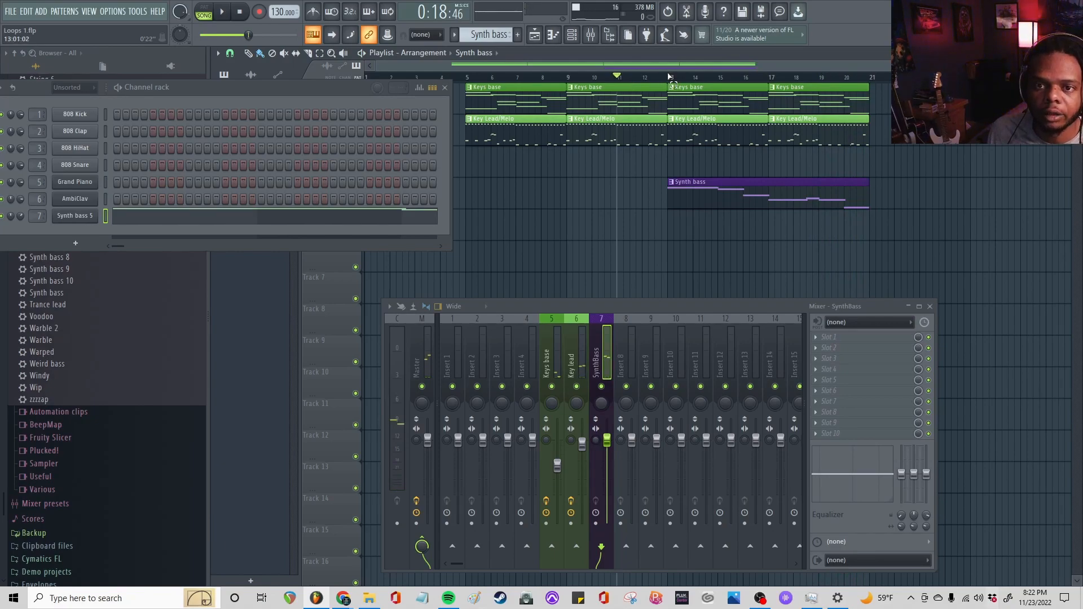
Loop bars 13 to 21 and set the SynthBass mixer track's stereo separation to 53% merged and its volume to 86%
drag(670, 77, 878, 115)
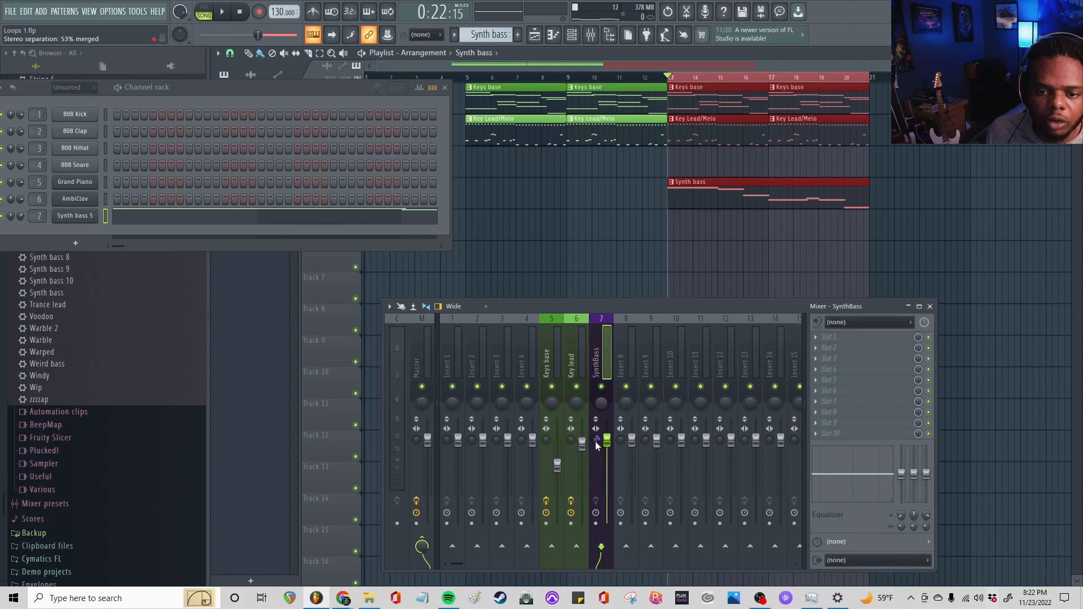
key(space)
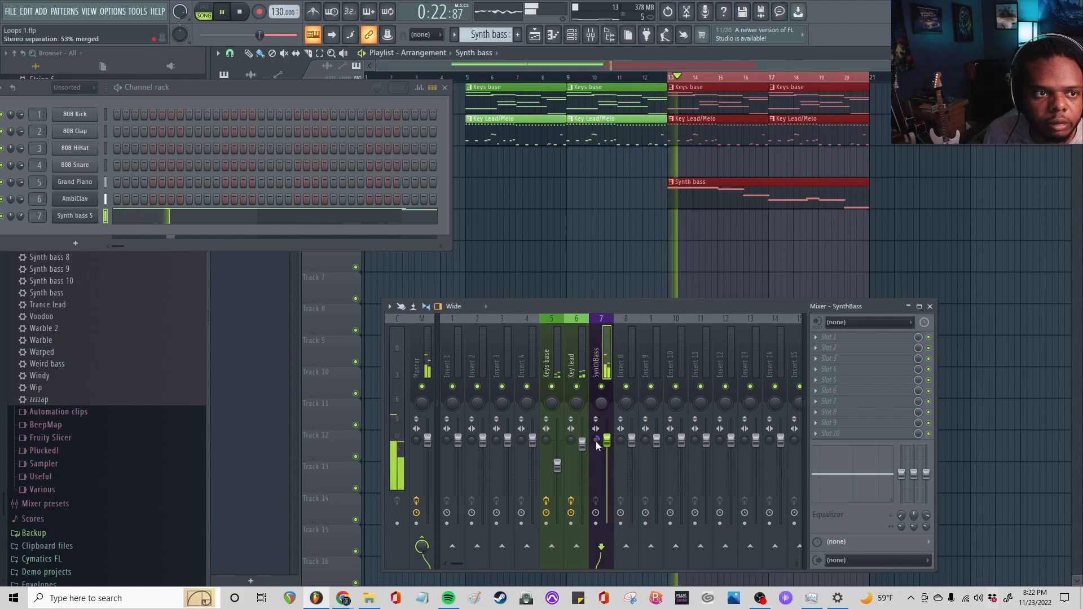
key(space)
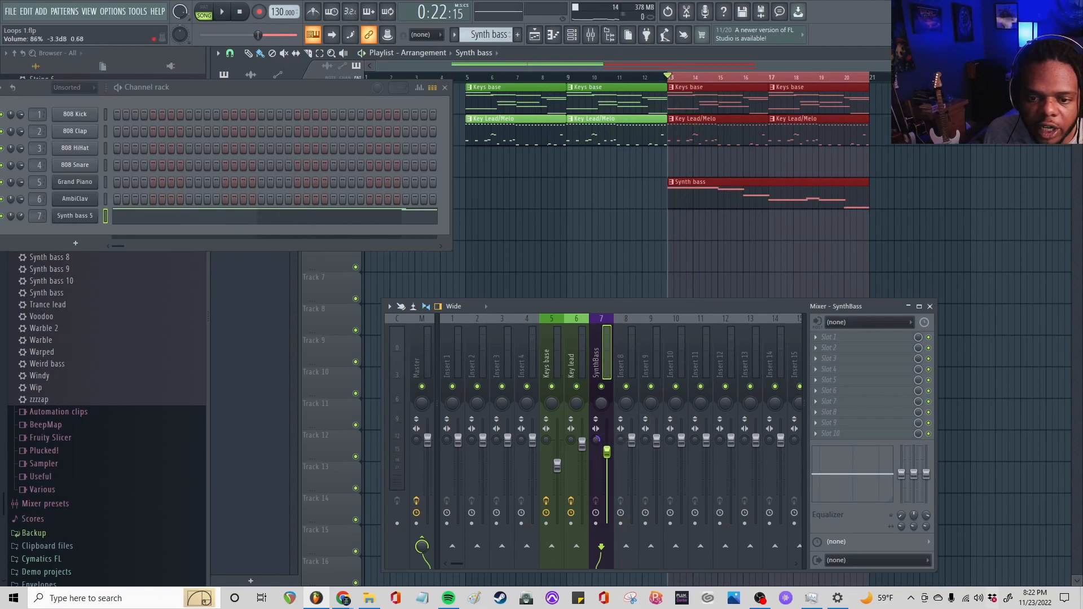
key(space)
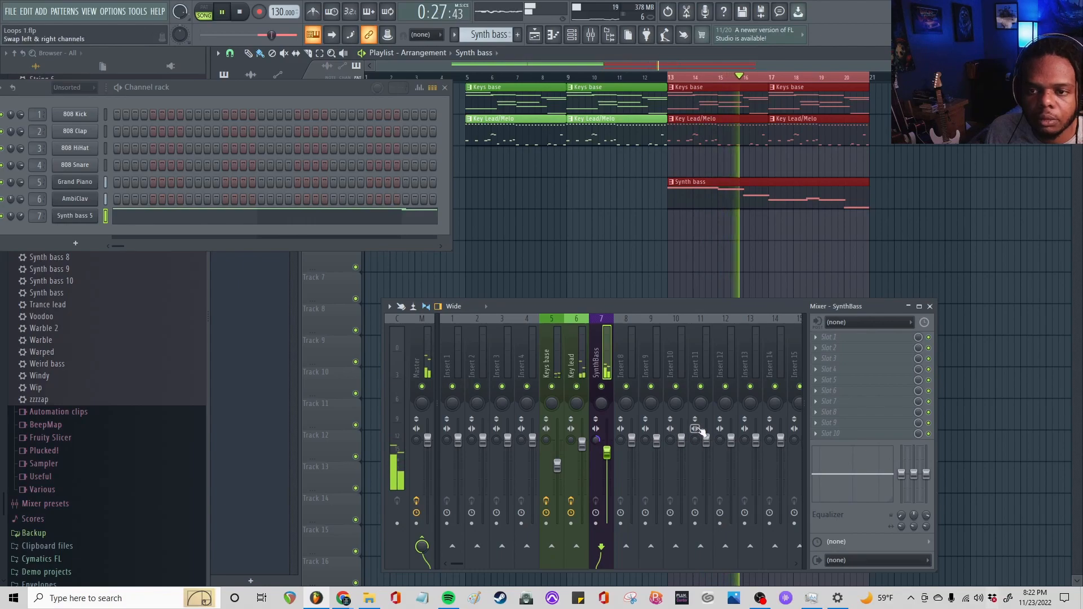
Load Fruity Parametric EQ 2 in slot 1 of the SynthBass mixer track and play the loop to view the bass spectrum
key(space)
click(822, 336)
mouse_move(833, 333)
click(666, 437)
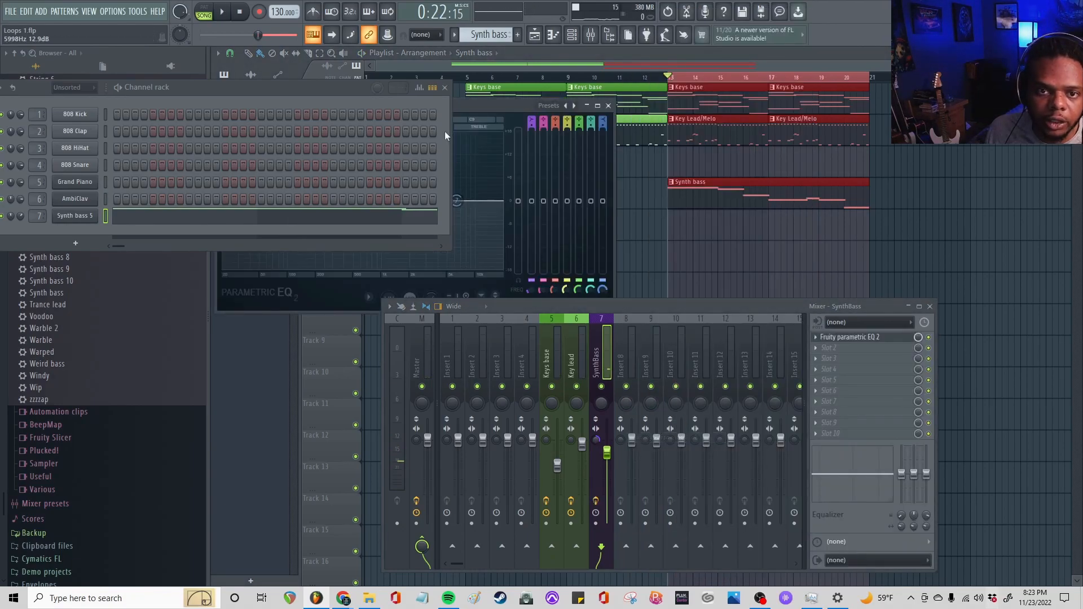
key(space)
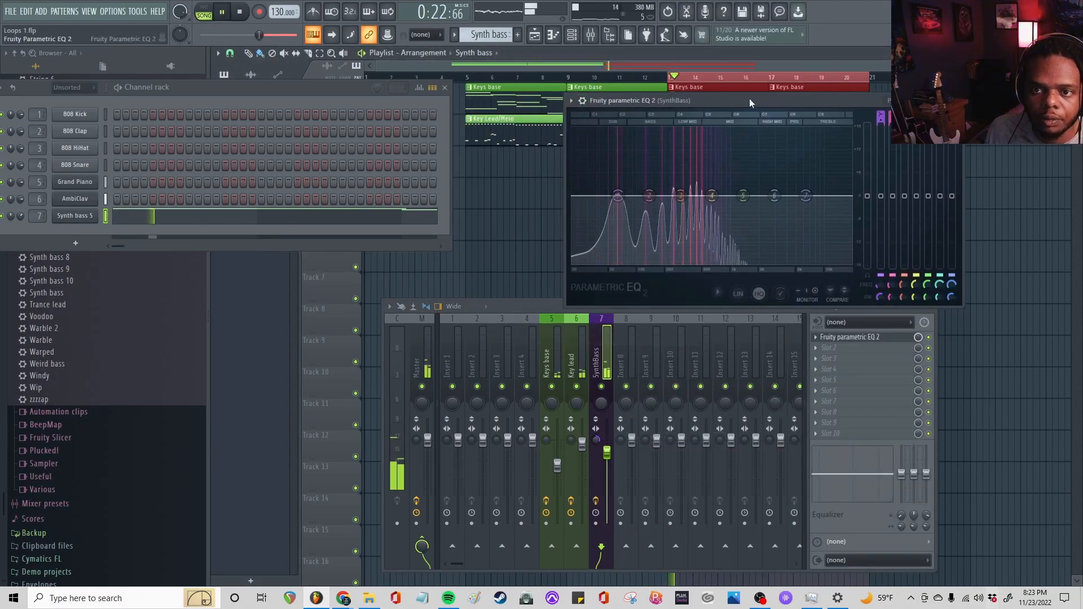
drag(749, 99, 697, 116)
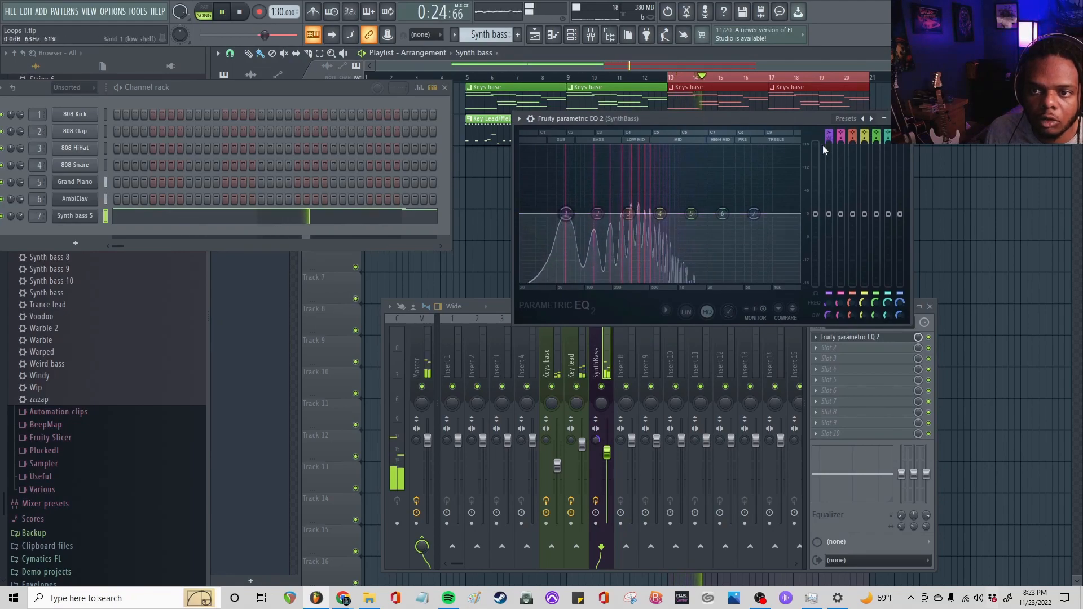
Cut the bass's sub lows by lowering the EQ's band 1 low shelf at 20 Hz, and play the loop
key(space)
drag(563, 214, 531, 215)
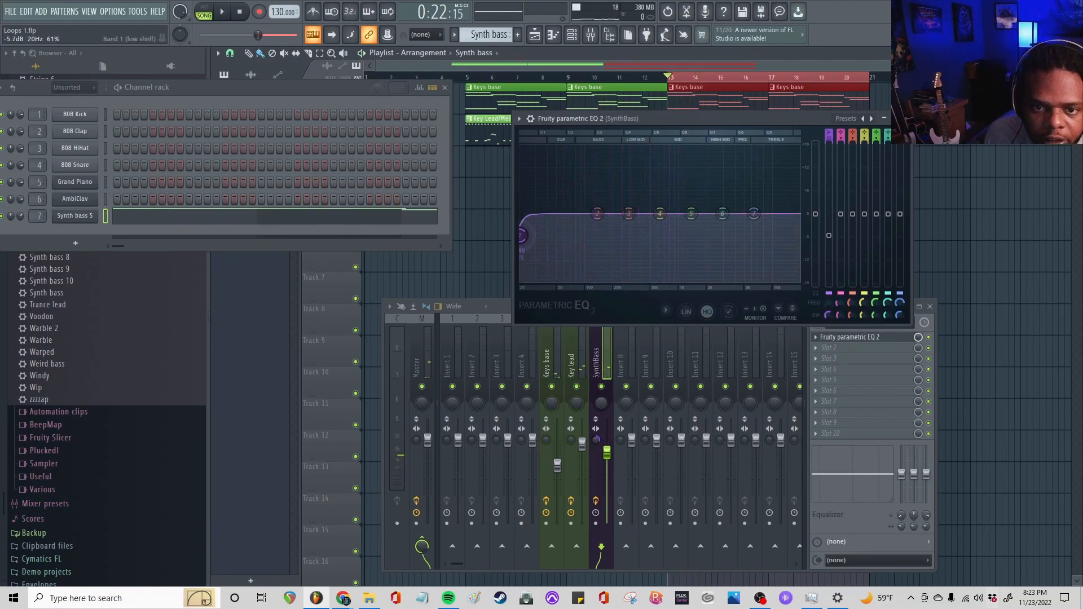
key(space)
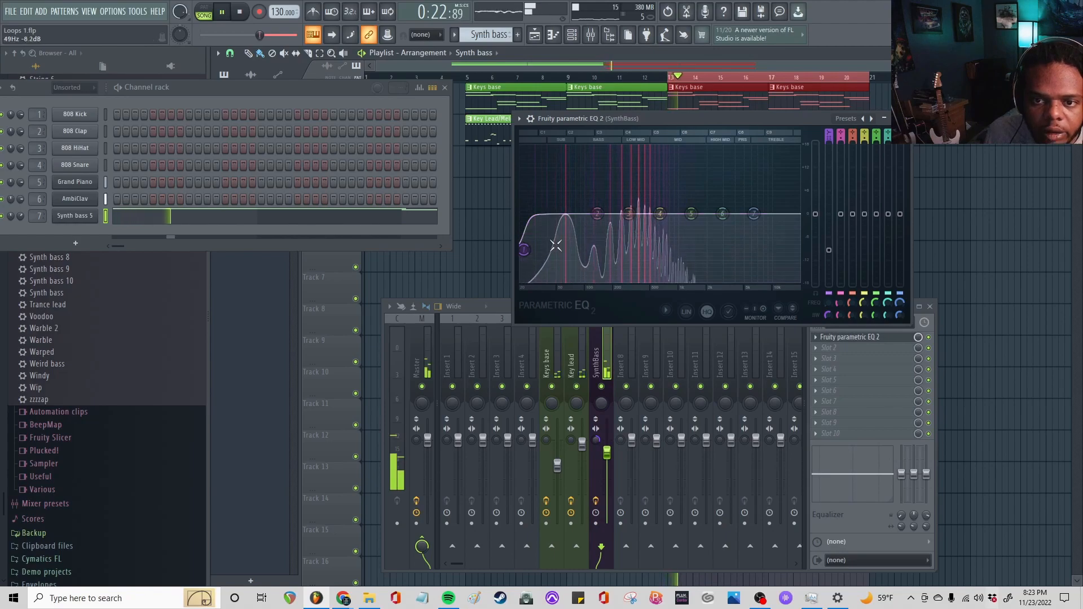
Boost and widen EQ band 2 near 79 Hz, and raise a peak with band 4 in the mids while the loop plays
drag(597, 213, 580, 216)
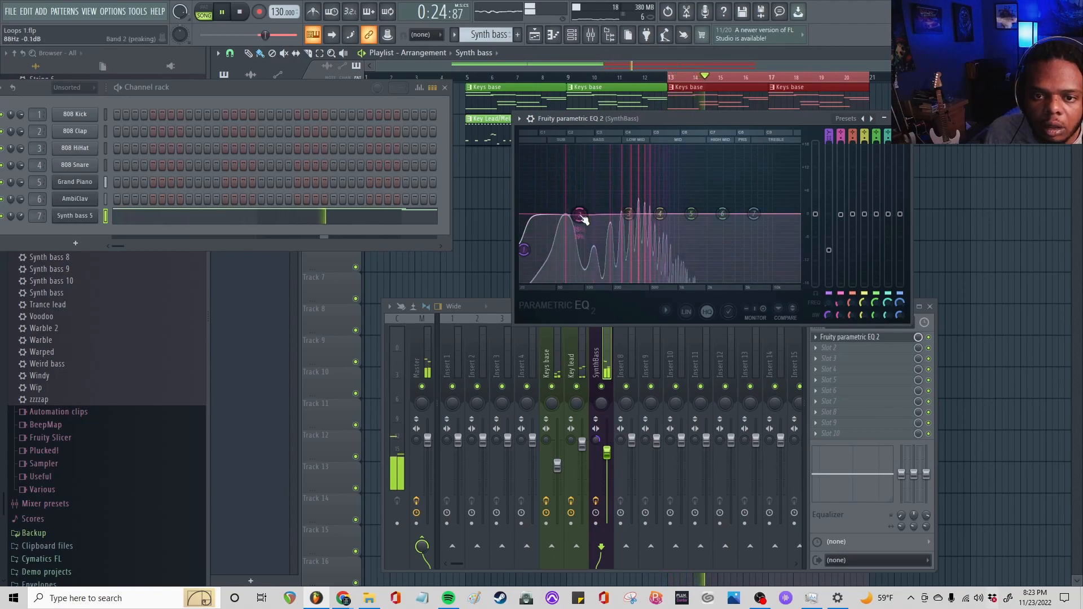
scroll(579, 215, down, 3)
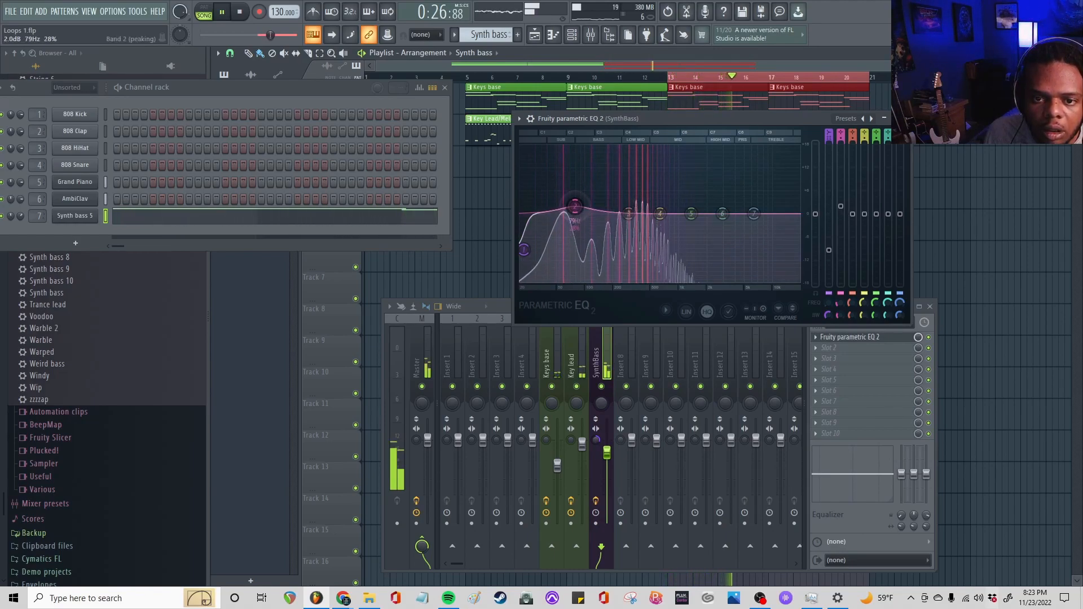
scroll(576, 207, down, 1)
drag(575, 207, 578, 203)
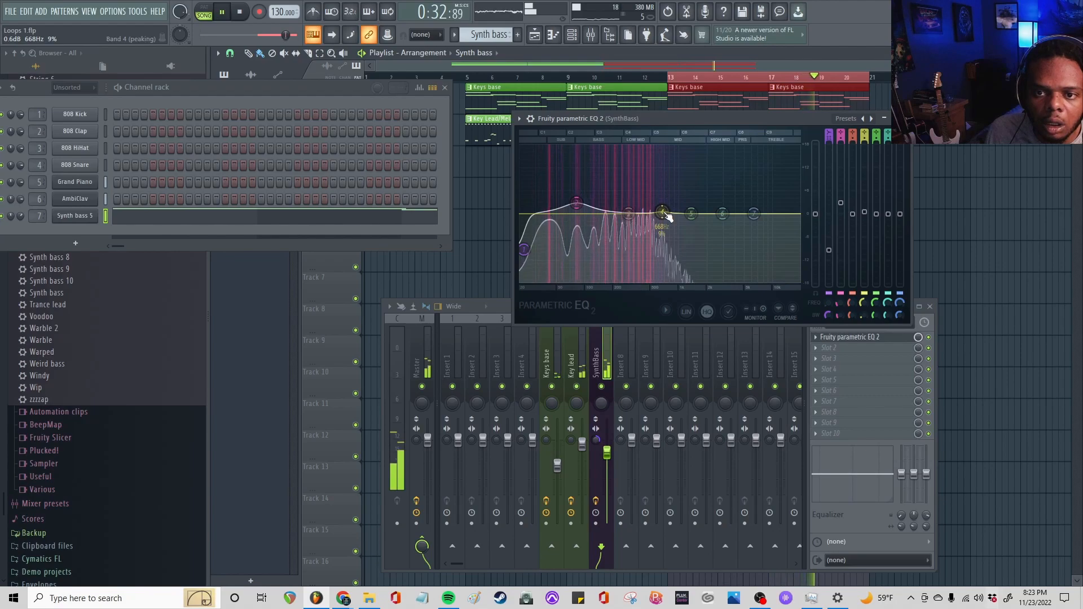
drag(665, 214, 656, 189)
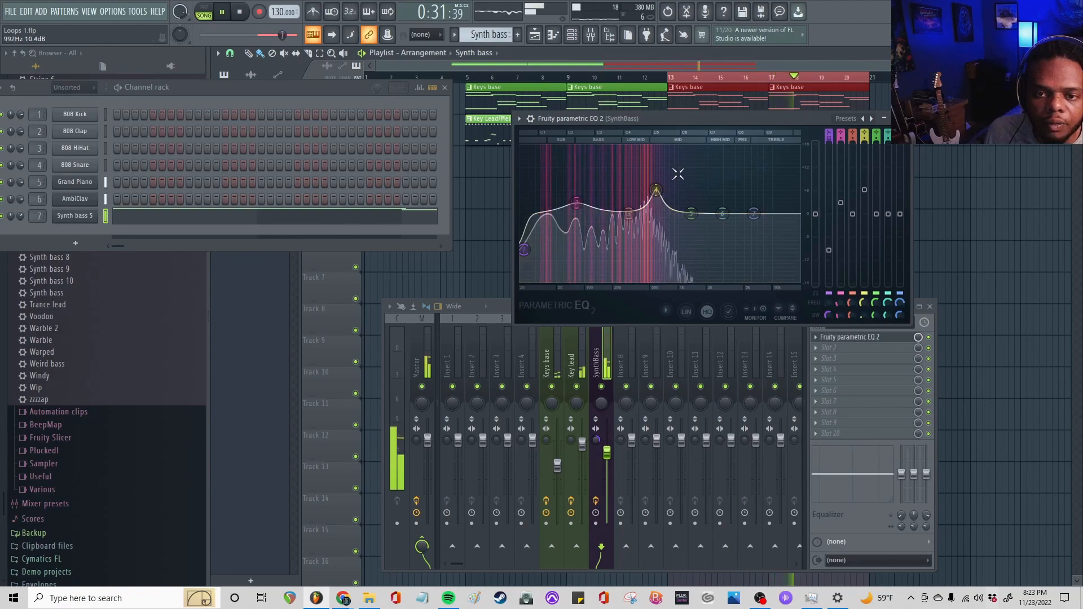
Load Fruity Chorus in slot 2 of the SynthBass mixer track and place its window clear of the channel rack
click(833, 347)
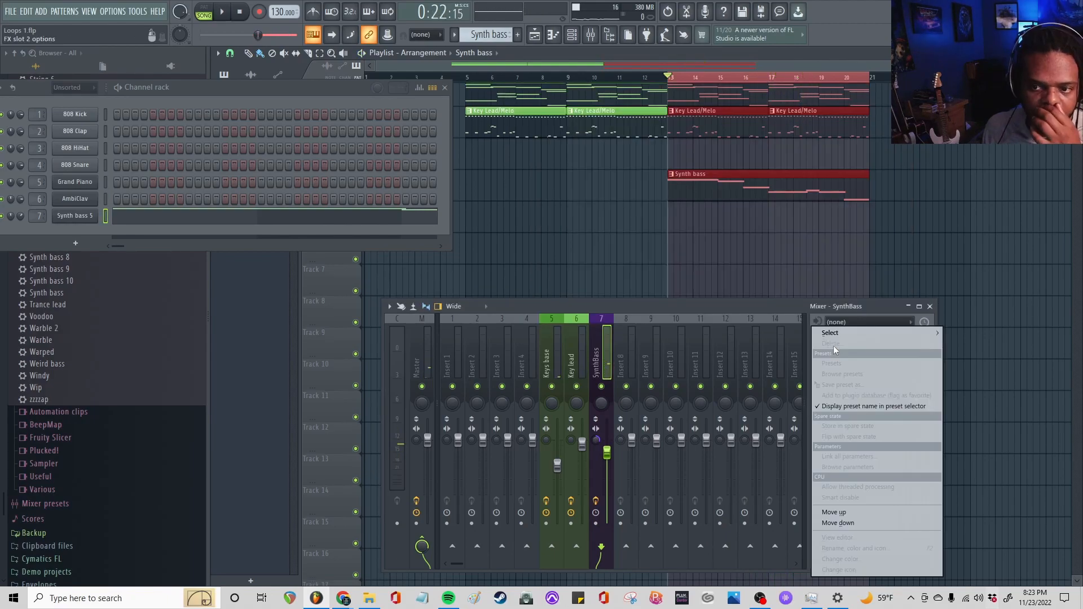
mouse_move(832, 333)
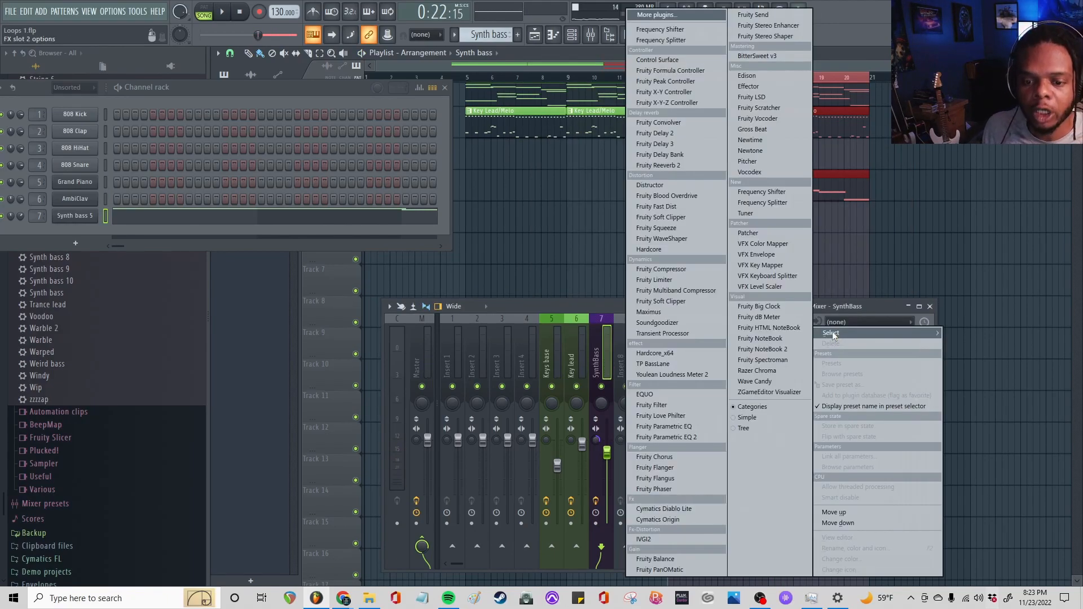
click(682, 458)
drag(347, 92, 309, 171)
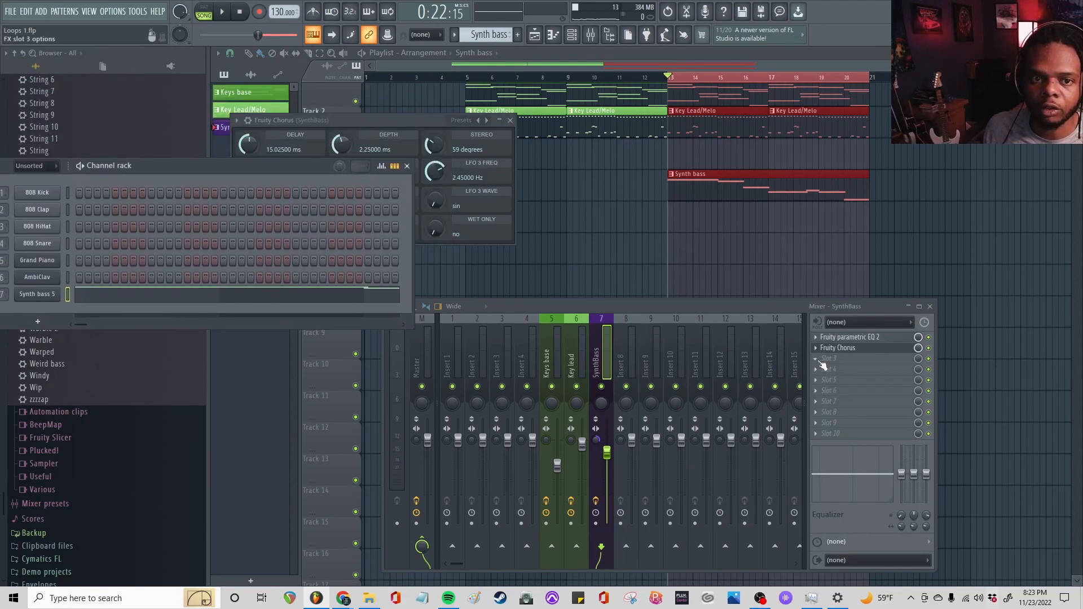
drag(293, 123, 571, 164)
click(515, 163)
click(602, 357)
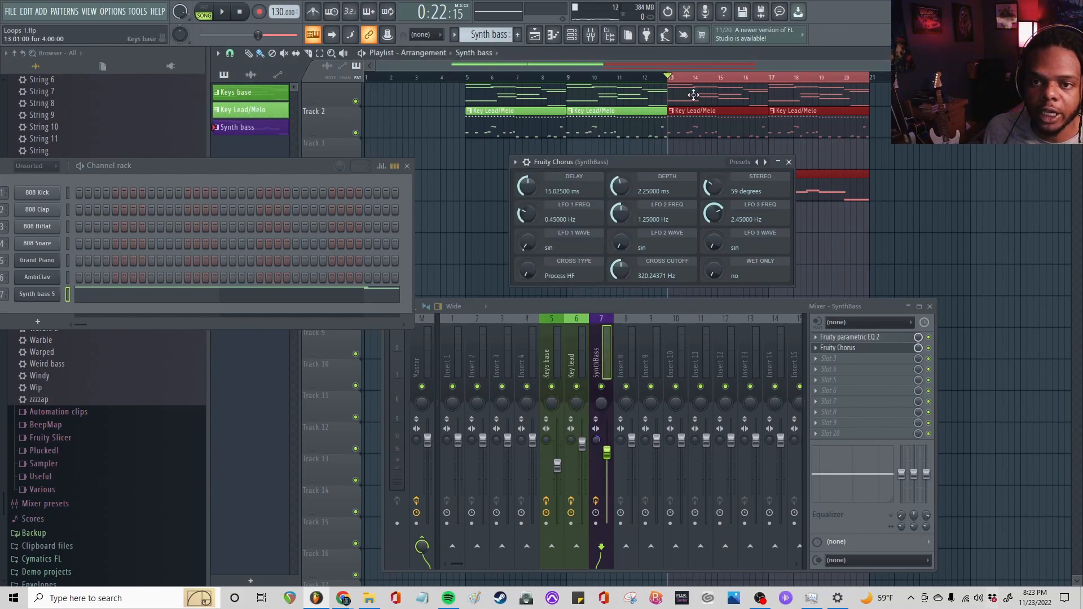
Load the CE Chorus preset in Fruity Chorus and set its stereo to 25 degrees while auditioning the loop
key(space)
click(740, 162)
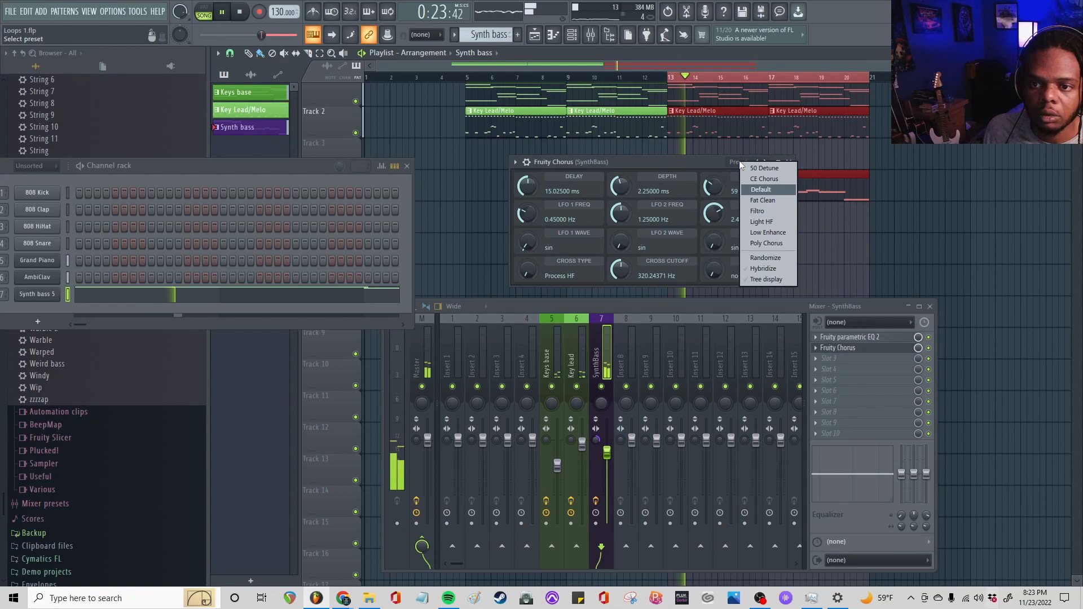
click(753, 178)
key(space)
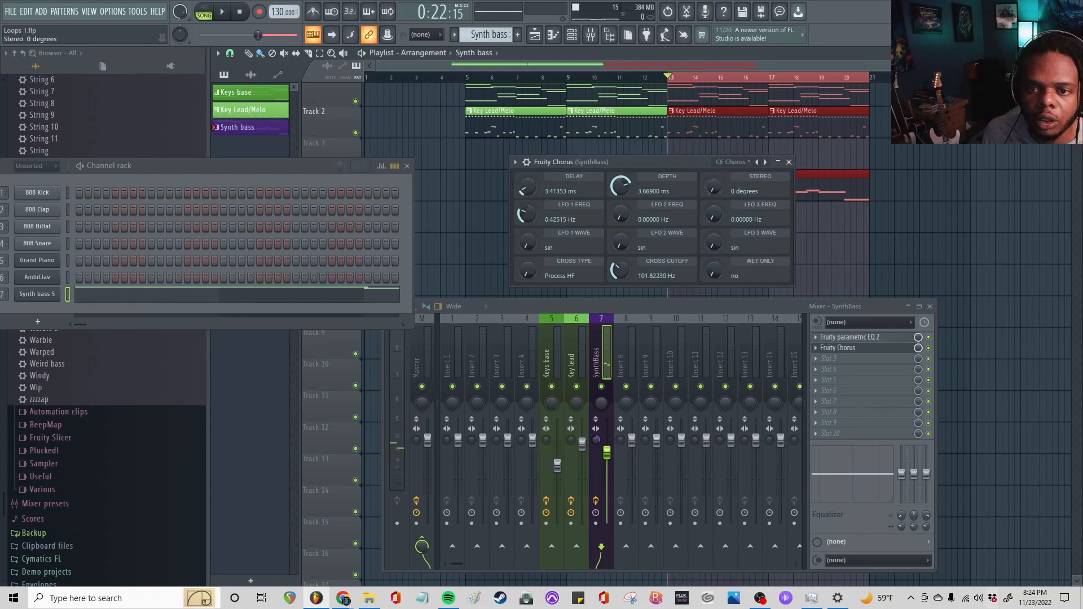
mouse_move(714, 187)
mouse_down()
mouse_move(714, 178)
mouse_move(721, 197)
mouse_up()
key(space)
key(space)
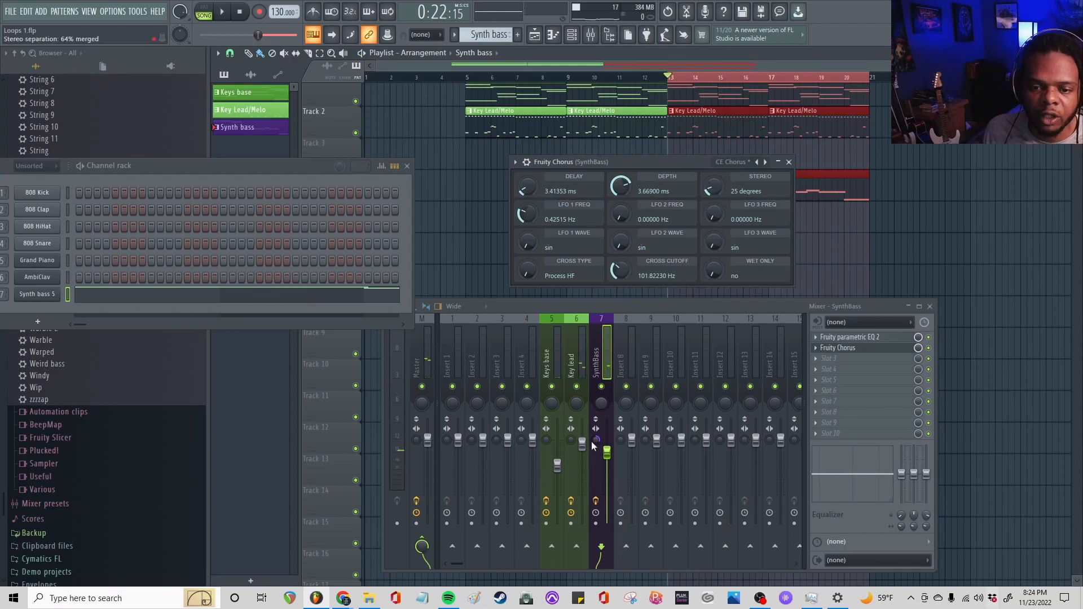
Readjust the SynthBass mixer track's stereo separation and play the loop to hear the bass with the chorus
drag(595, 444, 595, 447)
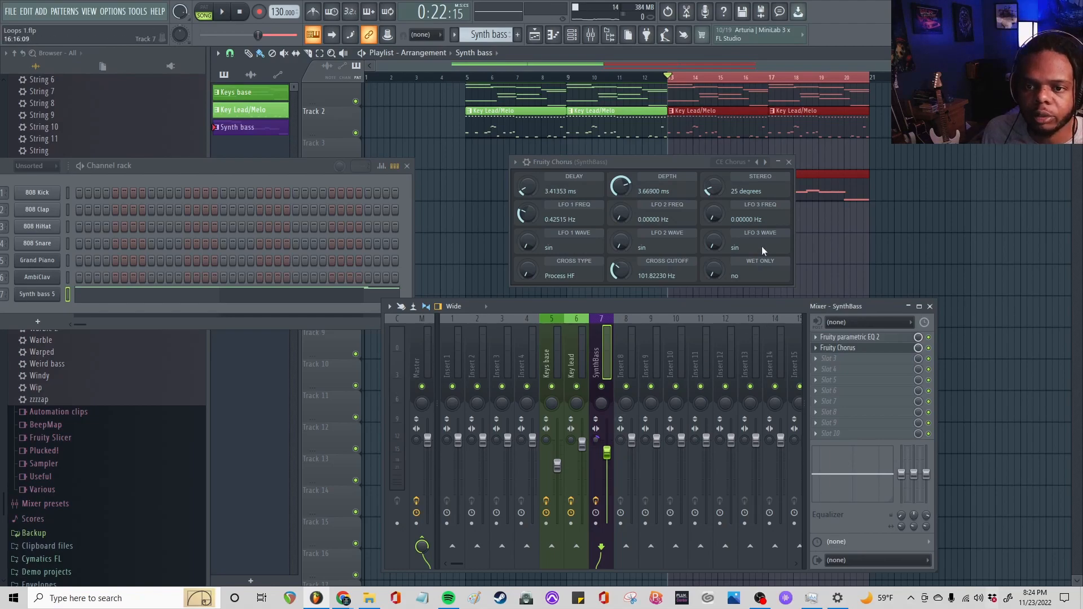
key(space)
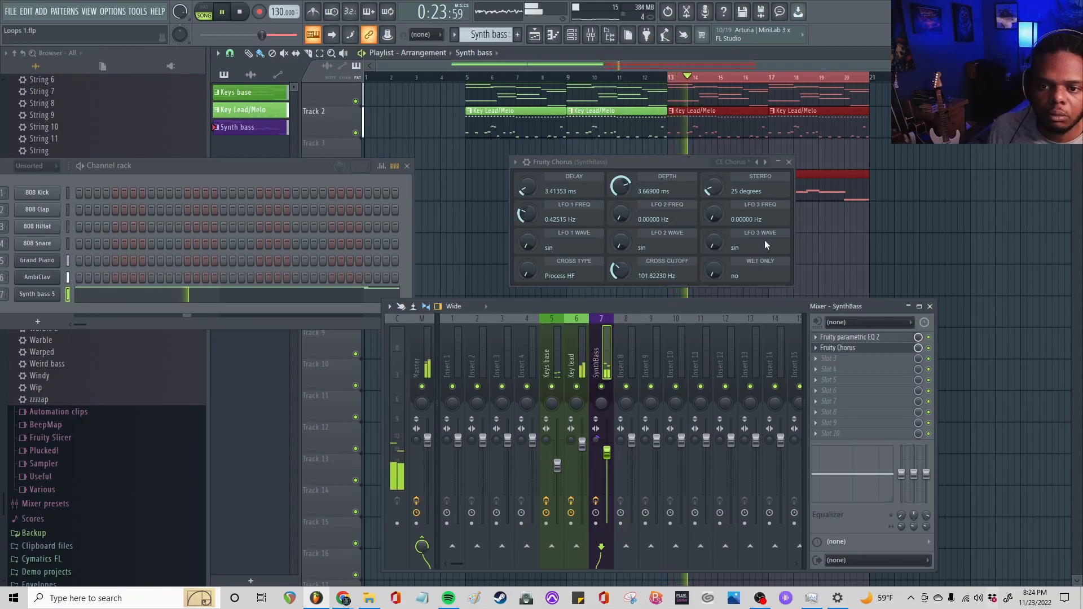
click(709, 273)
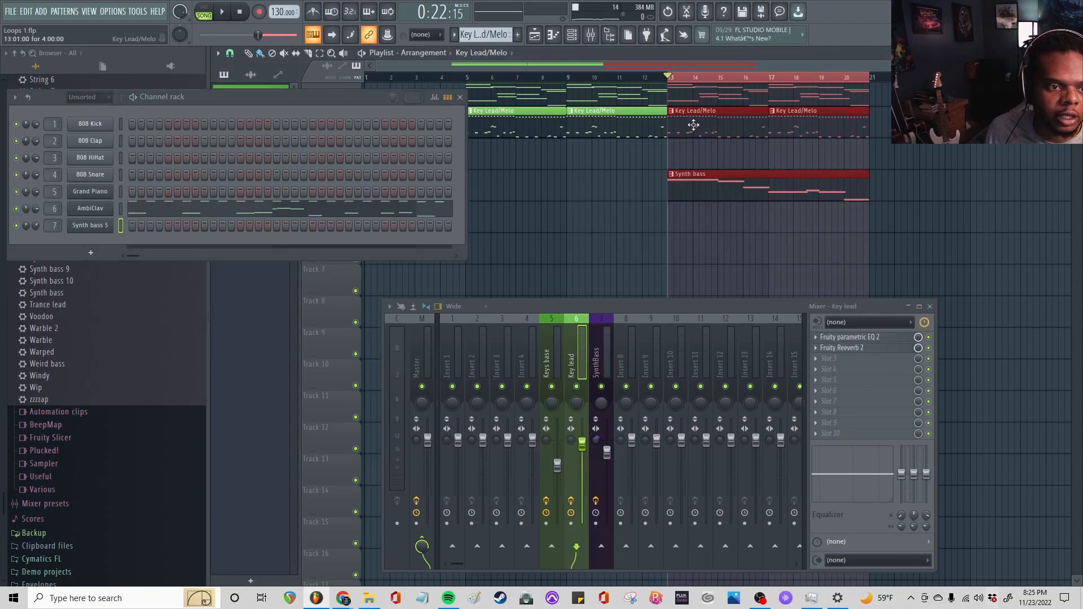
Open the AmbiClav instrument, audition it in the loop, and solo the Key Lead/Melo playlist track
click(93, 209)
drag(557, 177, 579, 197)
key(space)
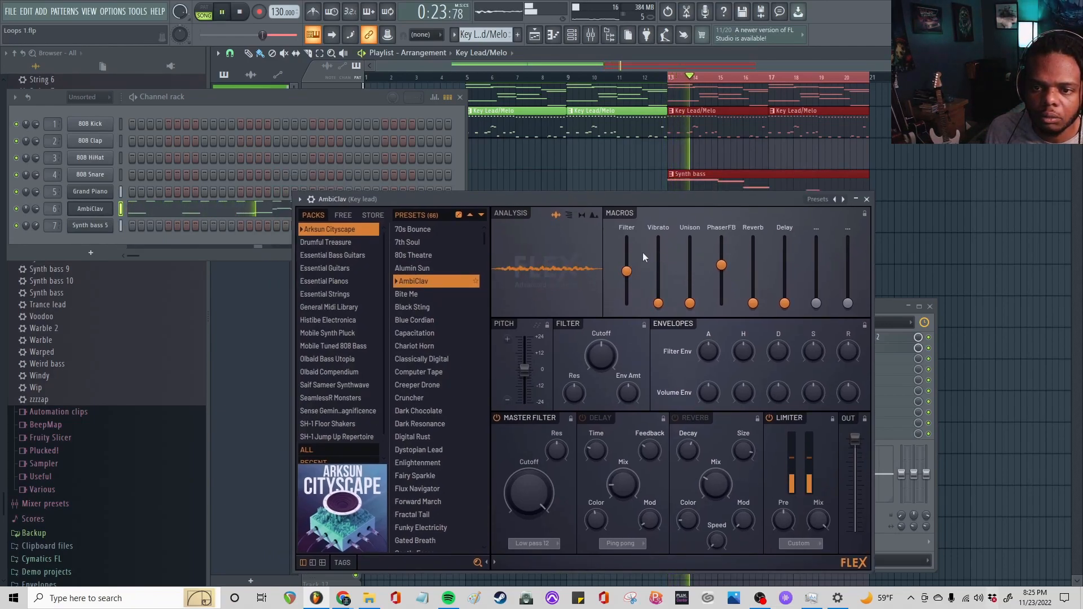
key(space)
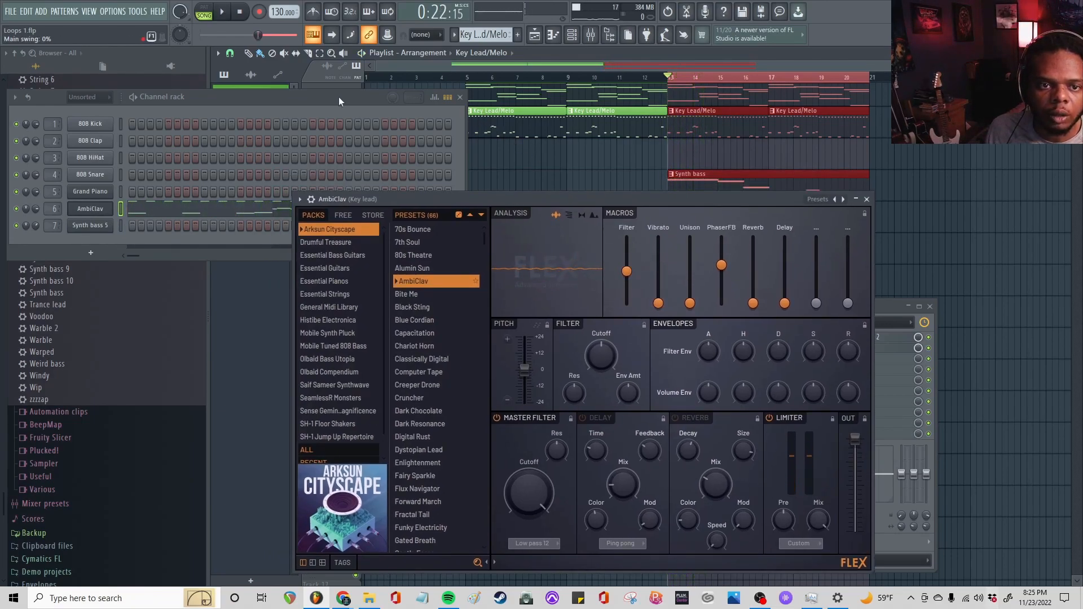
drag(338, 97, 371, 214)
scroll(479, 128, down, 2)
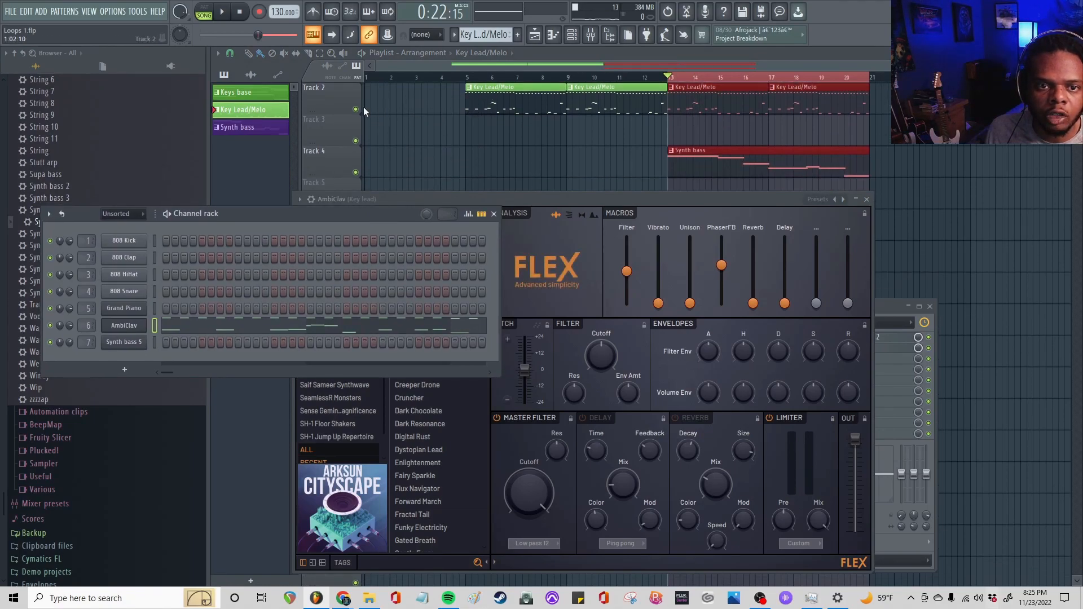
right_click(356, 109)
Raise the AmbiClav's Filter macro and set its Delay macro to 29% during playback, then close the instrument
drag(583, 199, 576, 142)
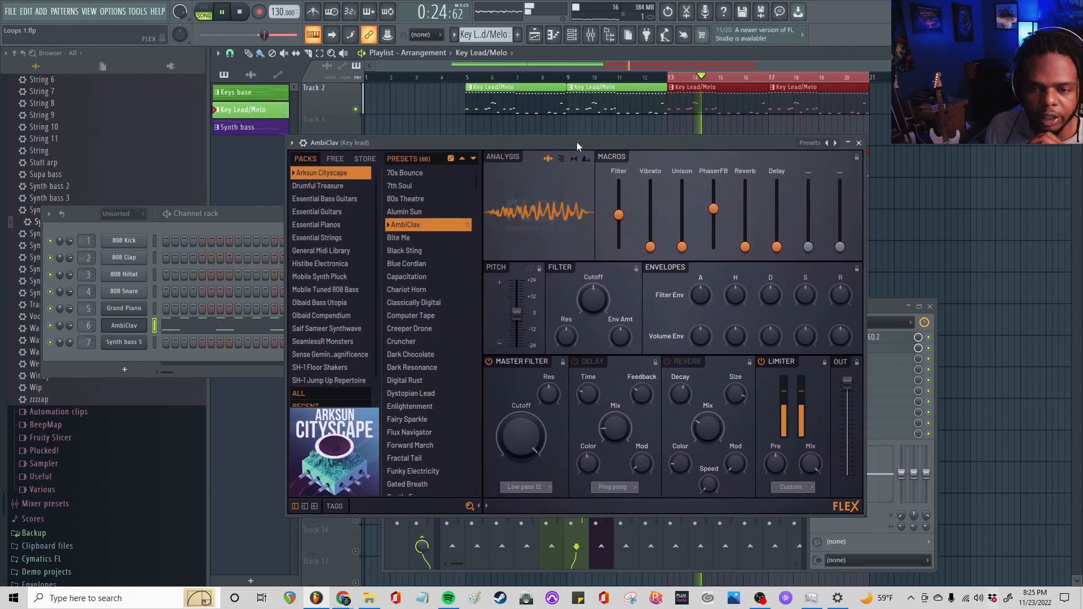
mouse_move(619, 214)
mouse_down()
mouse_move(619, 231)
mouse_move(619, 193)
mouse_up()
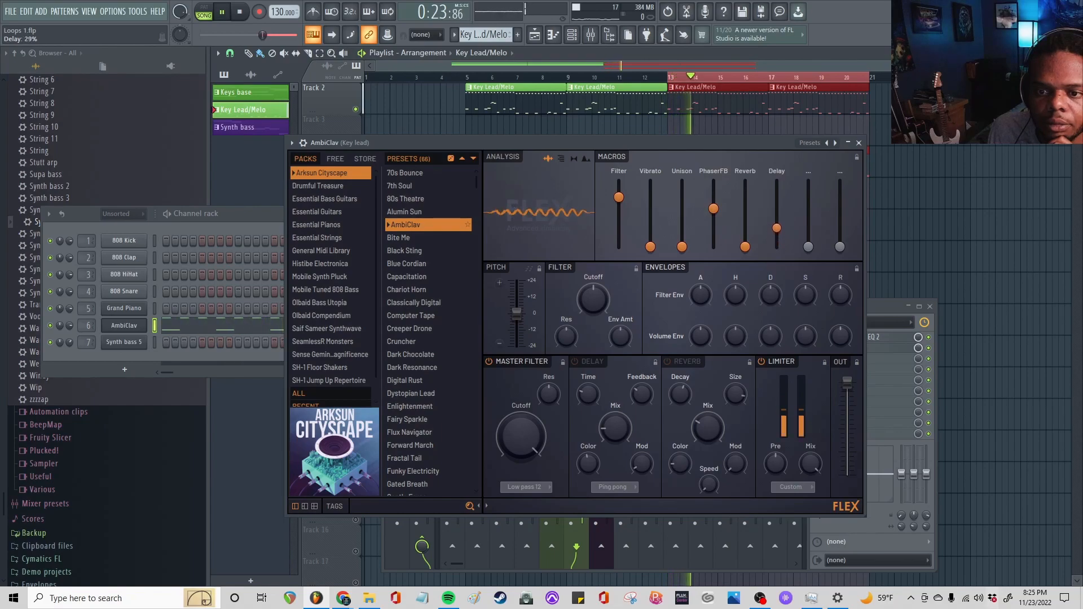
click(858, 143)
key(space)
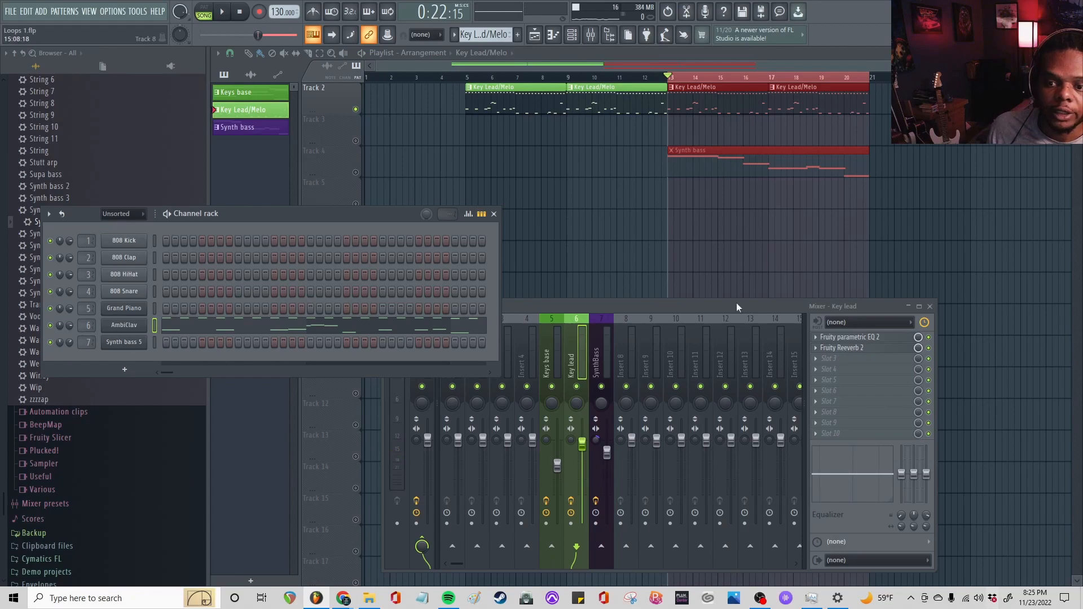
Load Fruity Delay 3 in slot 3 of the Key lead mixer track and play the soloed lead from bar 13
click(837, 359)
mouse_move(831, 333)
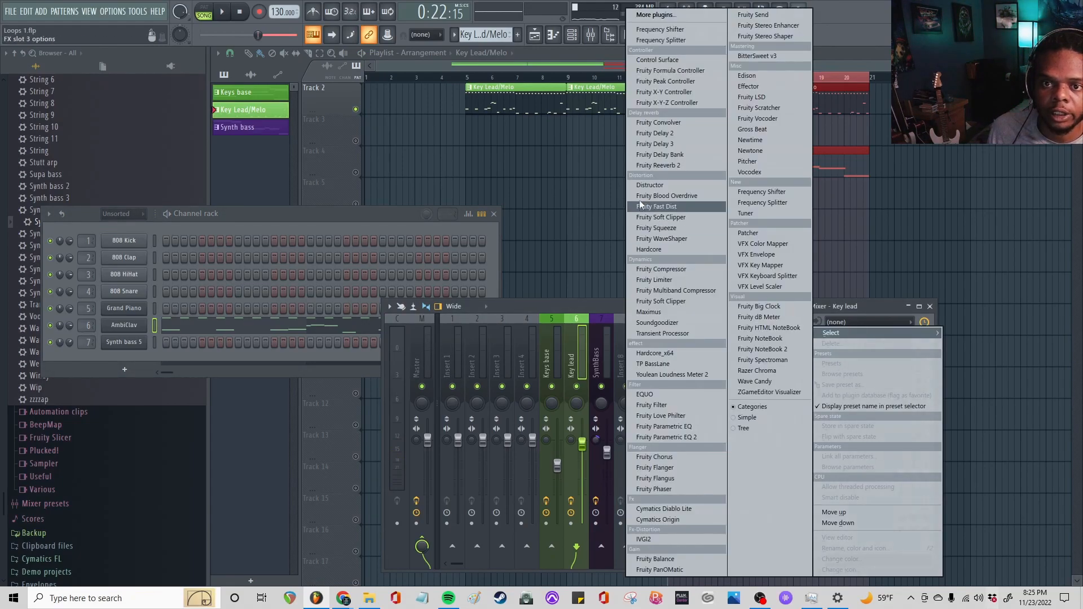
click(652, 144)
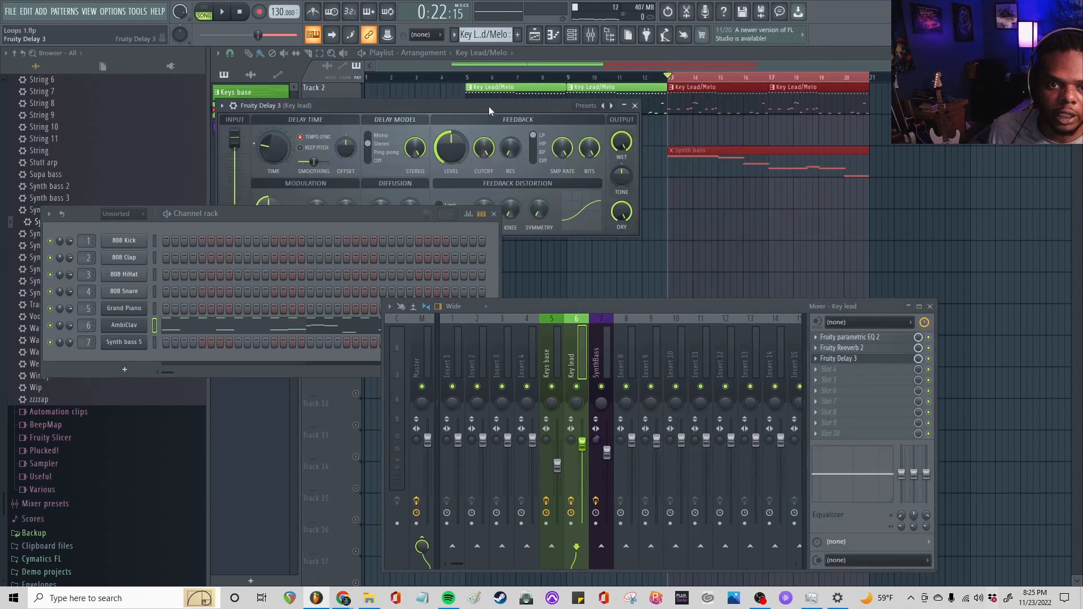
drag(489, 107, 655, 107)
click(387, 108)
click(411, 345)
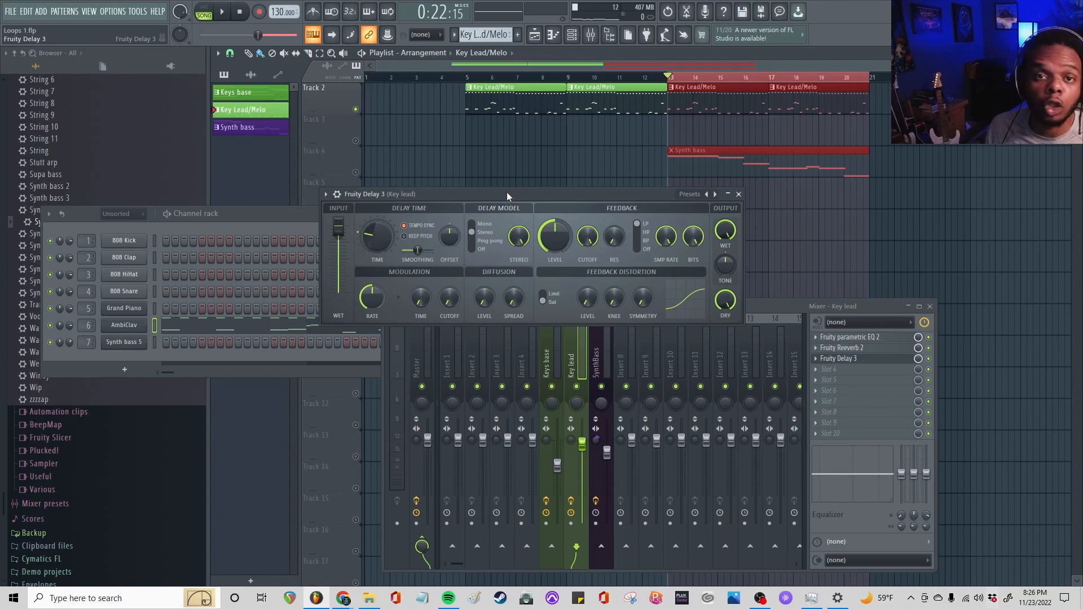
key(space)
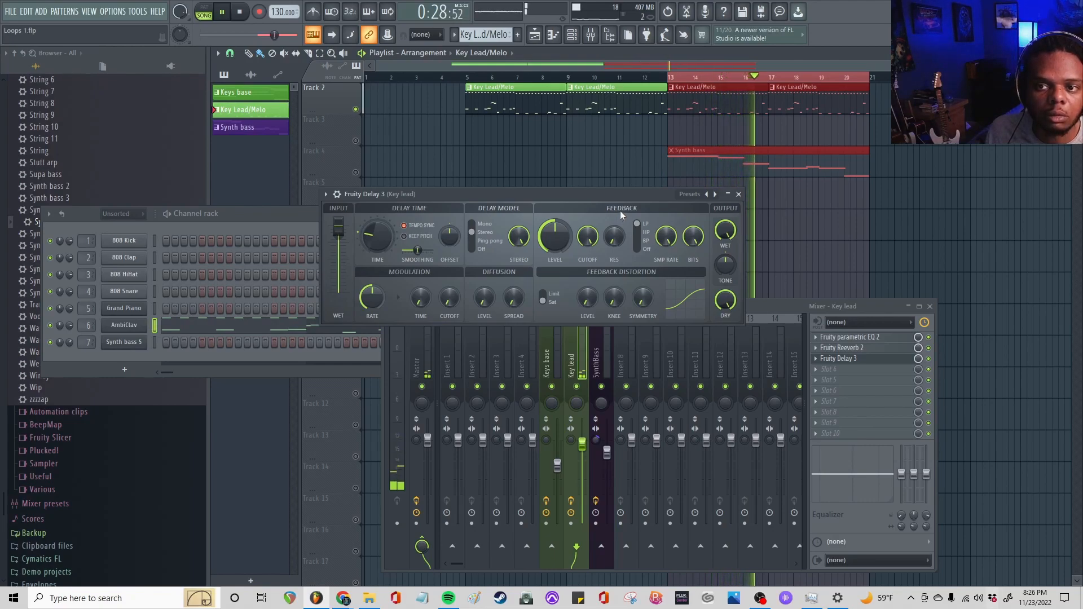
Switch Fruity Delay 3 to the Ping Pong model, lower its feedback level and set the feedback cutoff to 1722 Hz while auditioning
key(space)
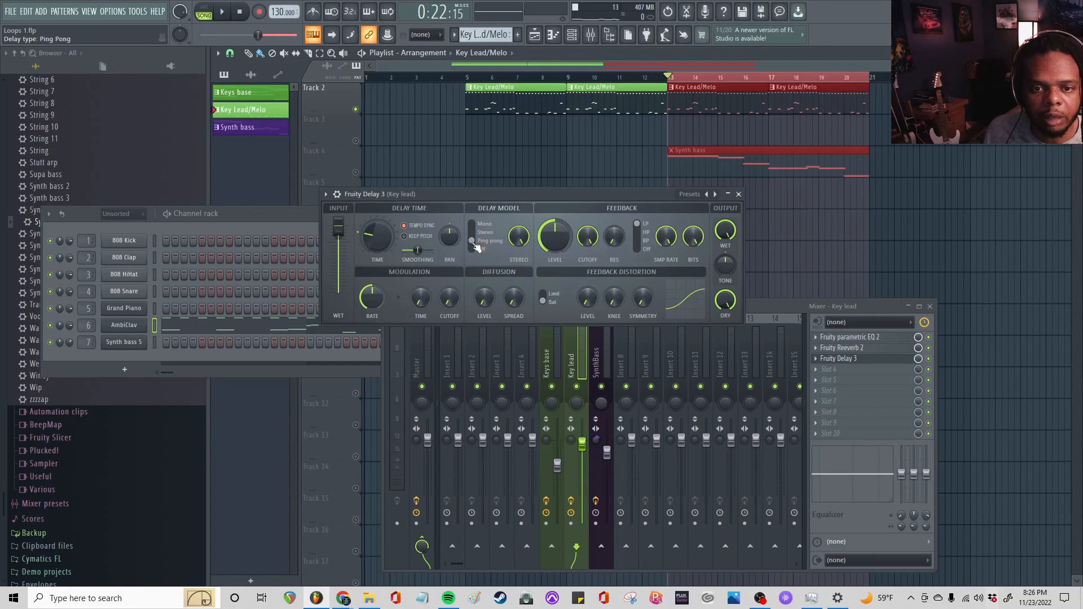
key(space)
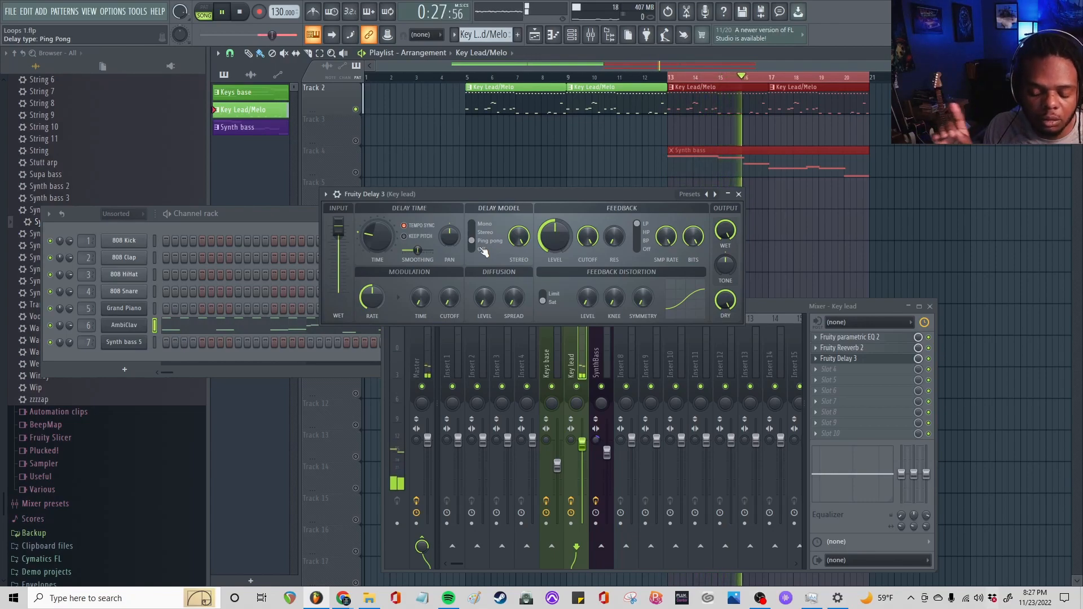
key(space)
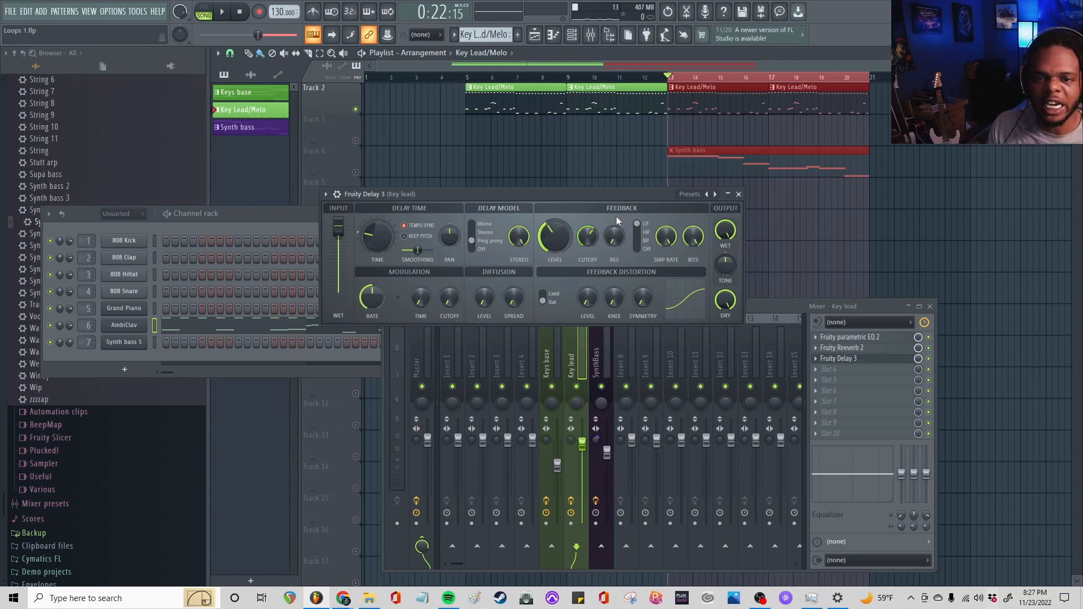
key(space)
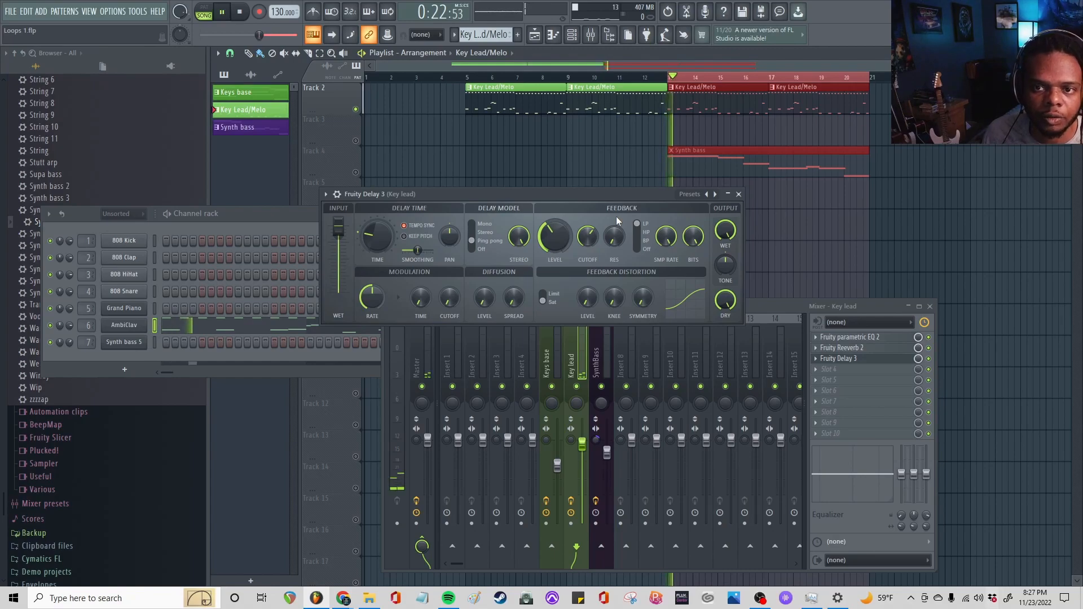
drag(588, 238, 589, 257)
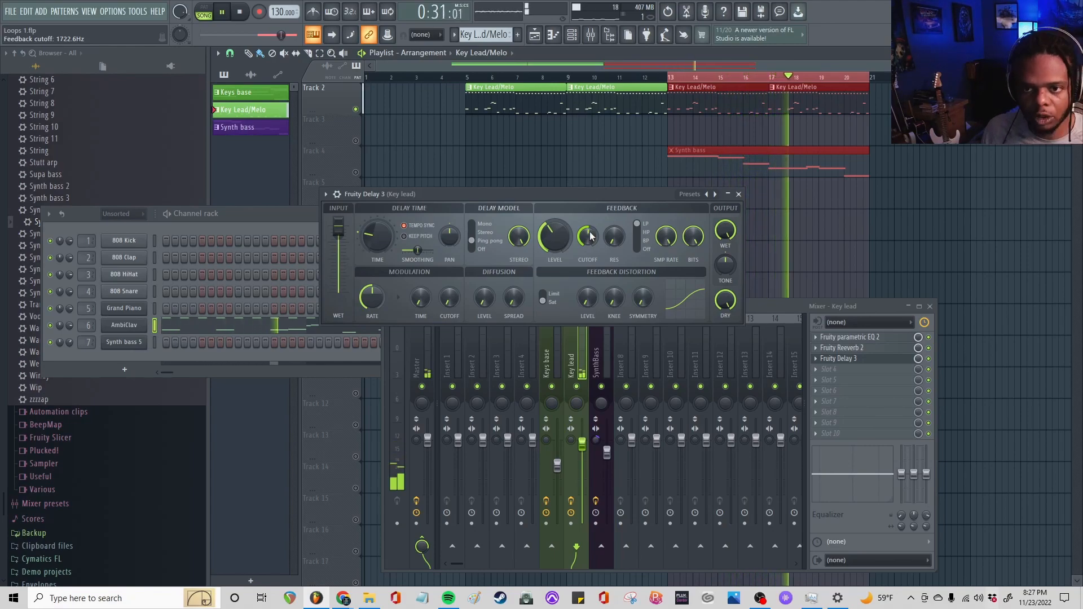
key(space)
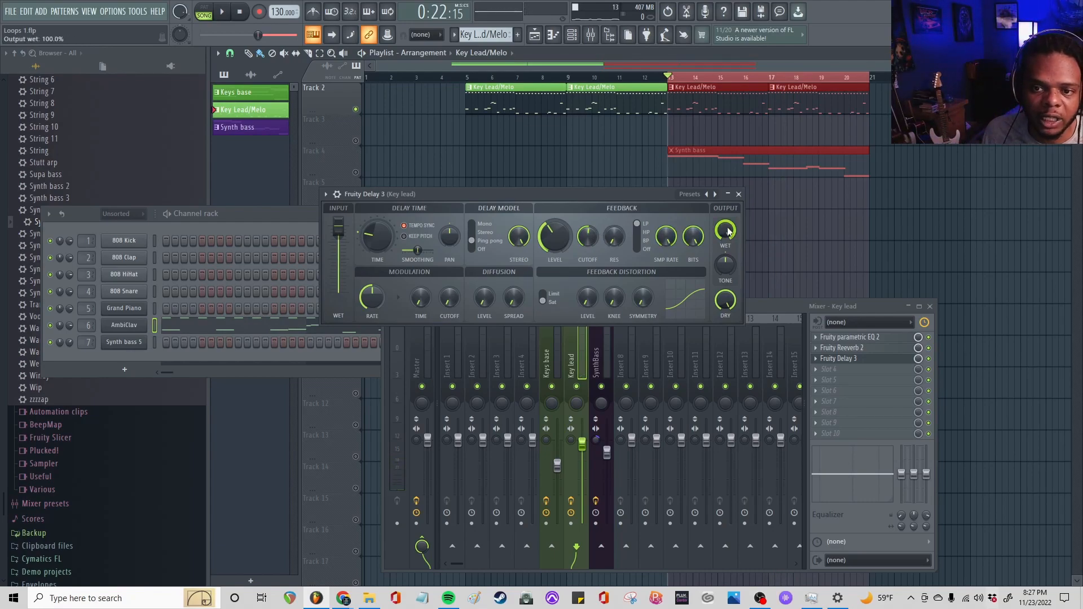
Reduce the delay's wet output to about 61% and set its output tone to -63.7% during playback
key(space)
drag(728, 231, 728, 255)
key(space)
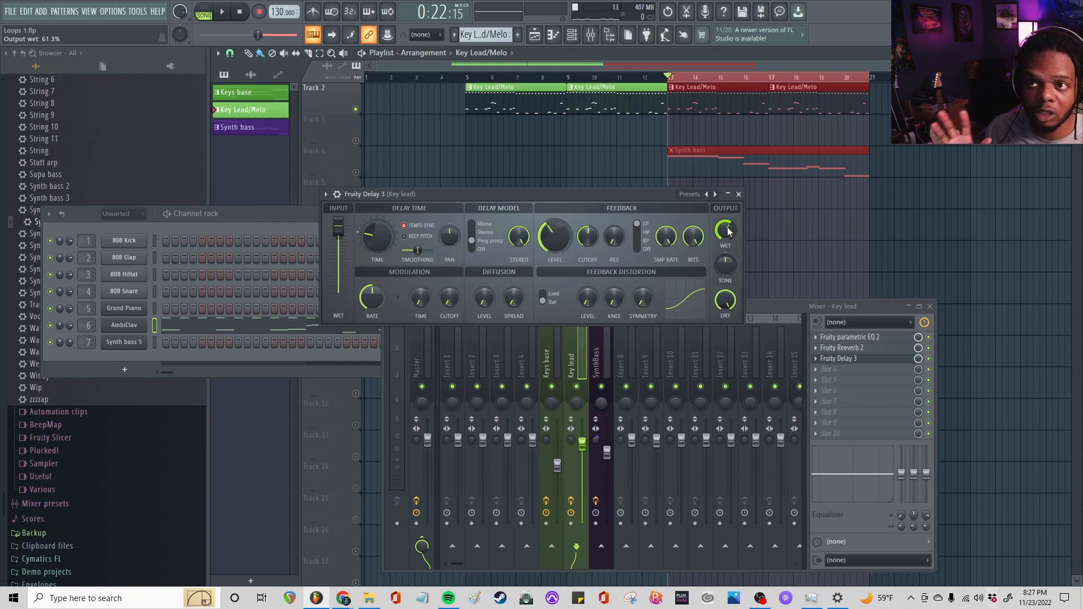
key(space)
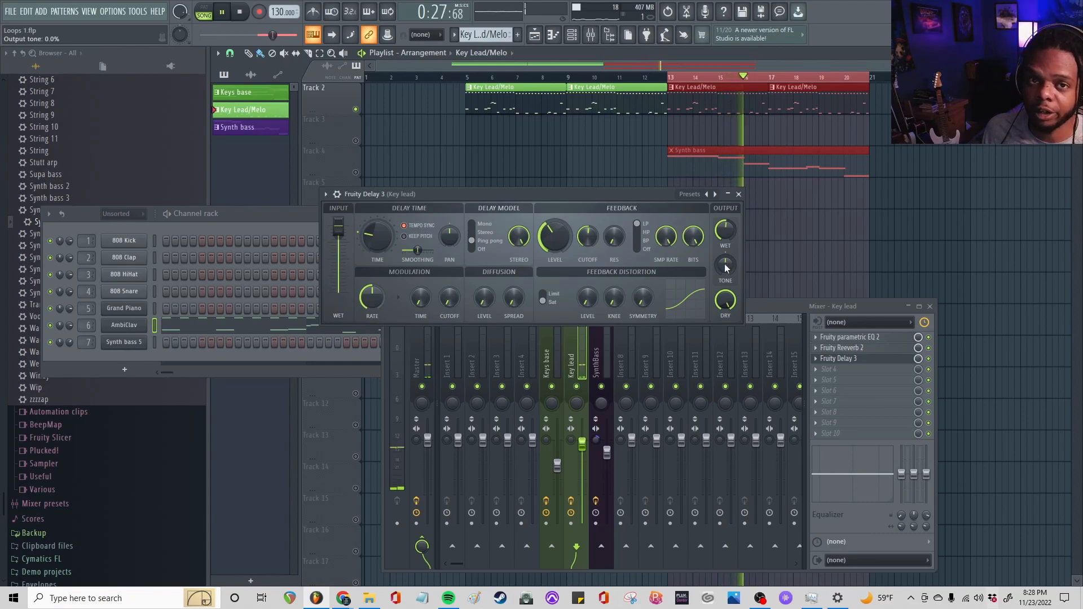
drag(727, 269, 727, 308)
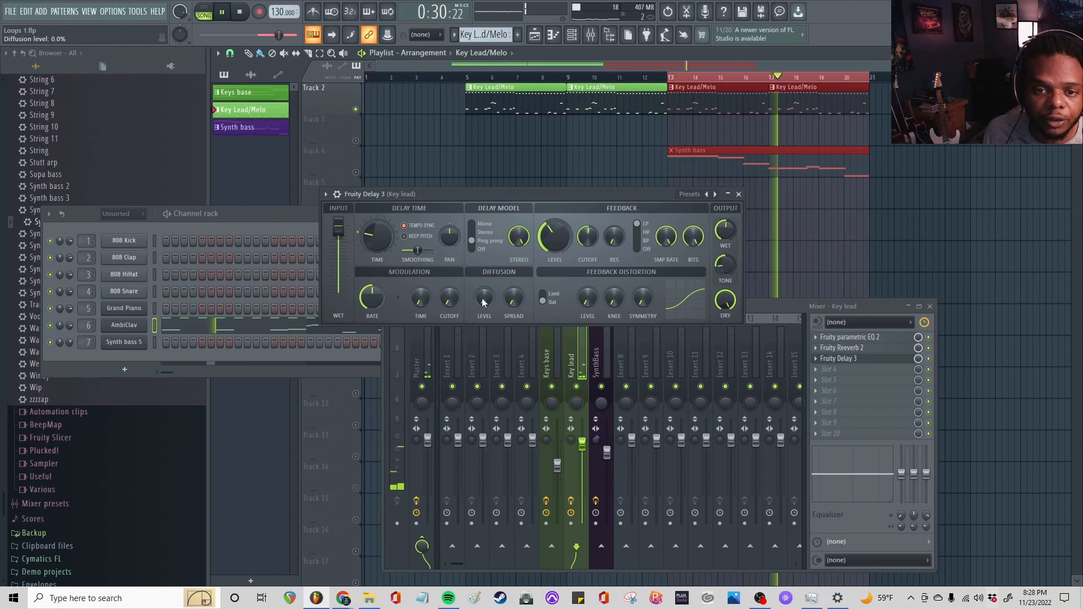
Raise the delay's diffusion level, set the diffusion spread to 51.9% and change the delay model to Stereo
drag(483, 302, 517, 299)
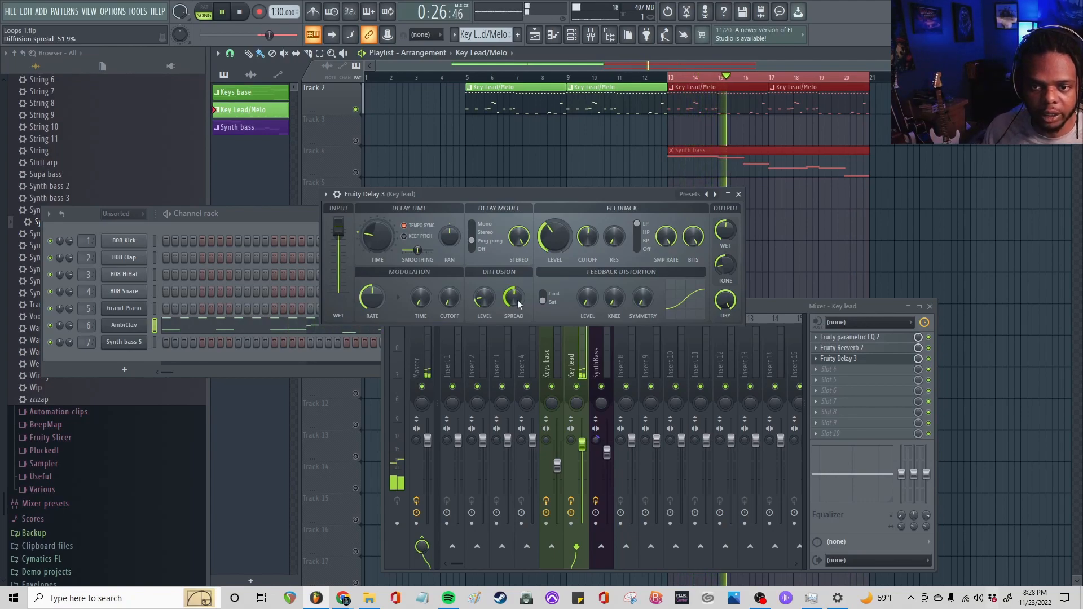
click(473, 233)
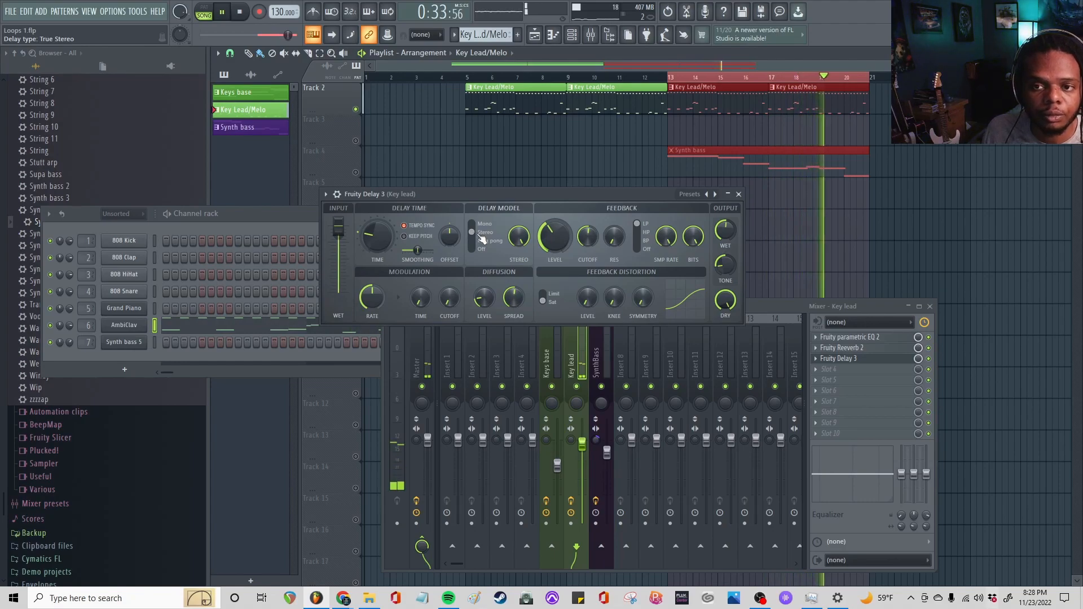
Move the delay window aside, unsolo the Key Lead/Melo playlist track and hear the lead in the full mix
drag(499, 194, 503, 233)
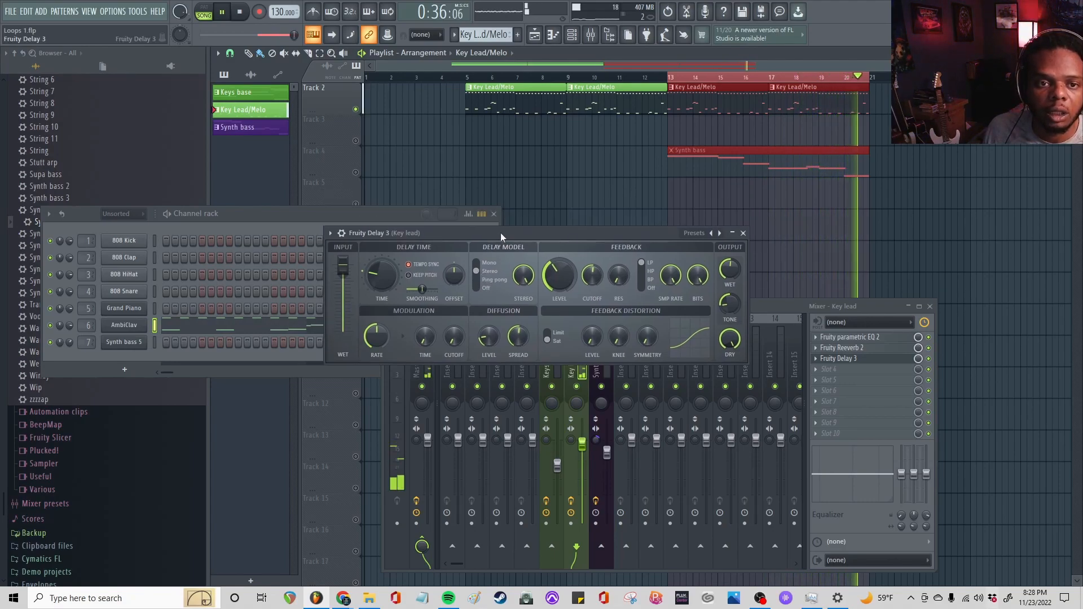
right_click(356, 110)
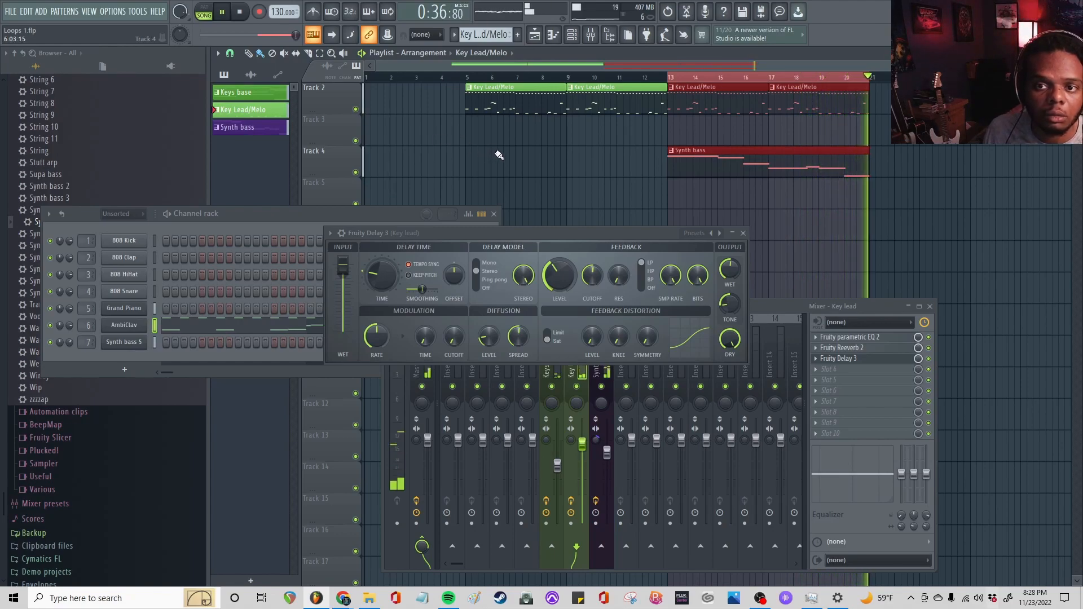
key(space)
Open the Key Lead/Melo clip from bar 13 in the piano roll and select the repeated high B6 and A#6 notes
double_click(696, 99)
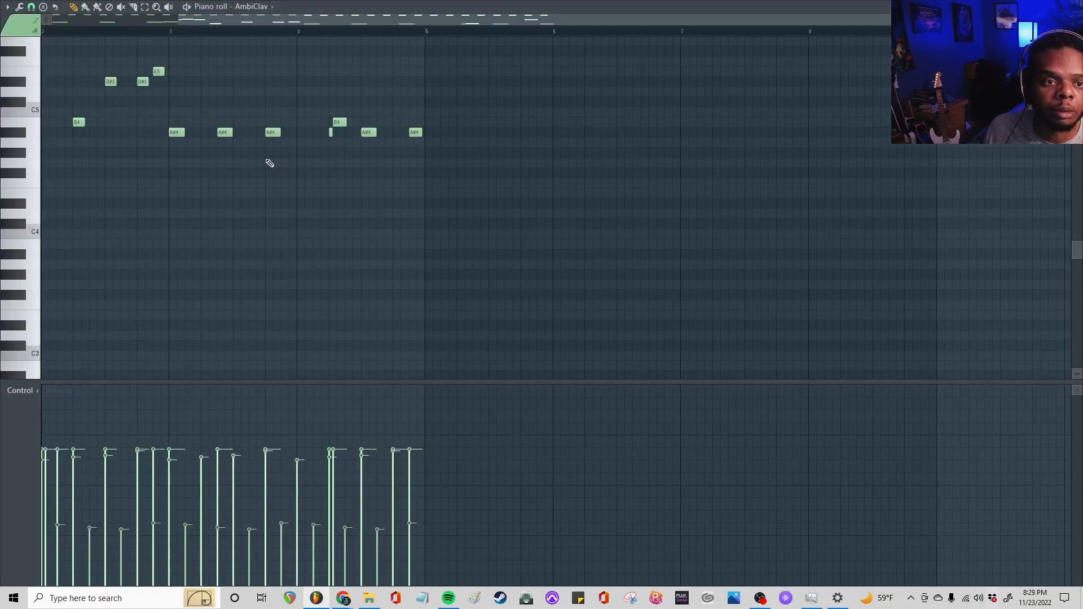
scroll(274, 162, up, 5)
scroll(330, 22, left, 2)
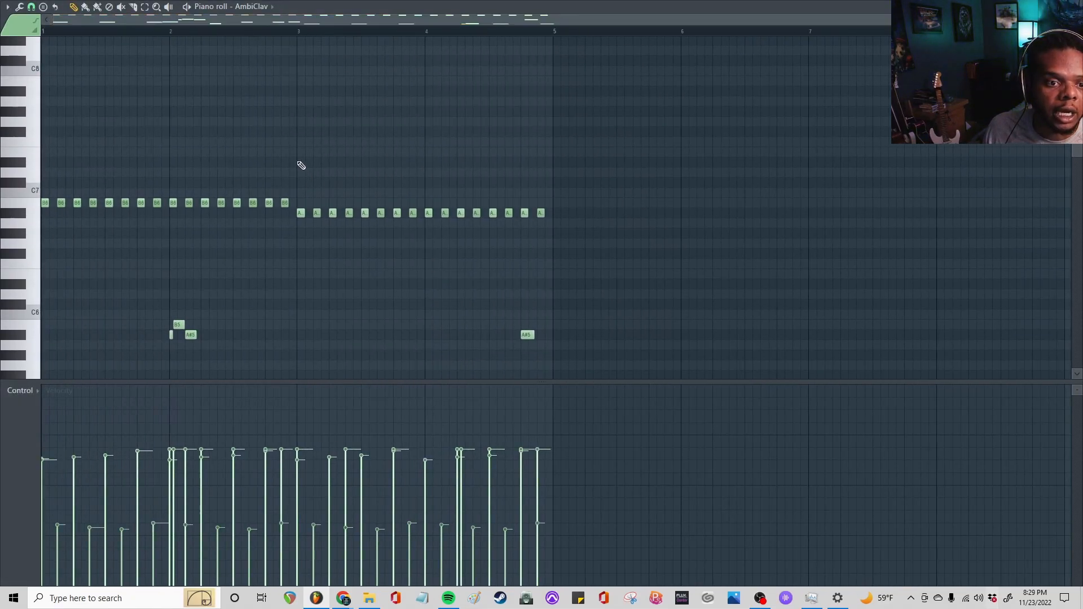
drag(564, 178, 109, 183)
scroll(107, 176, down, 3)
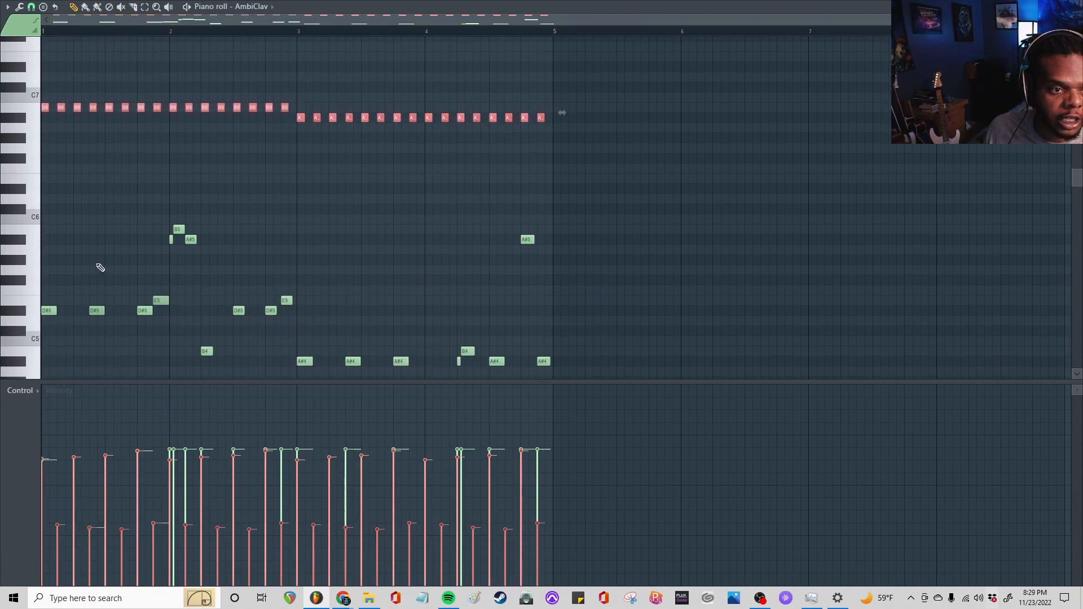
click(87, 147)
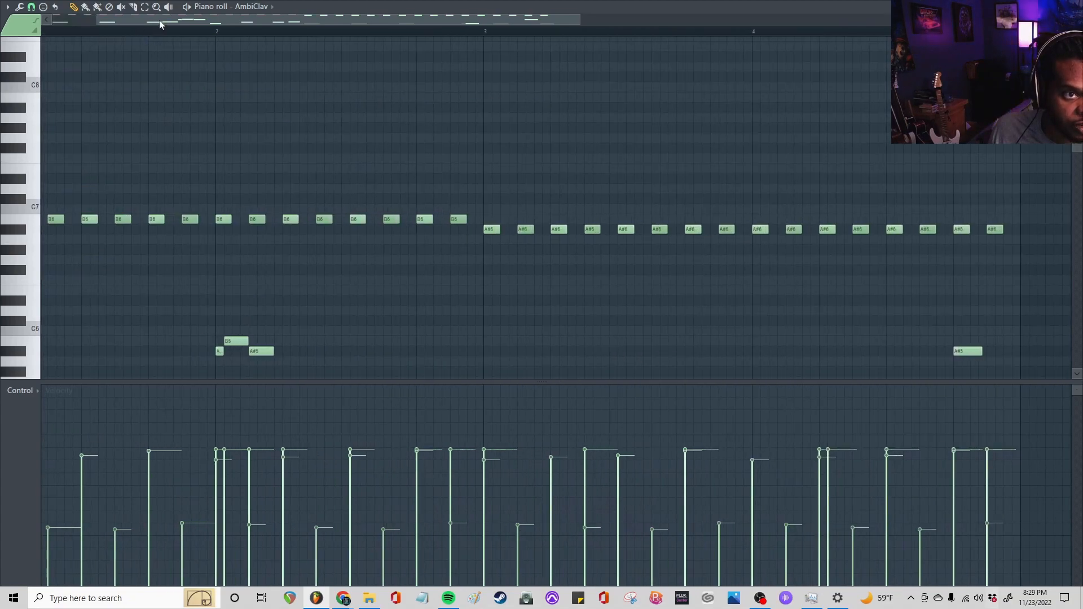
drag(160, 24, 115, 24)
scroll(213, 130, down, 3)
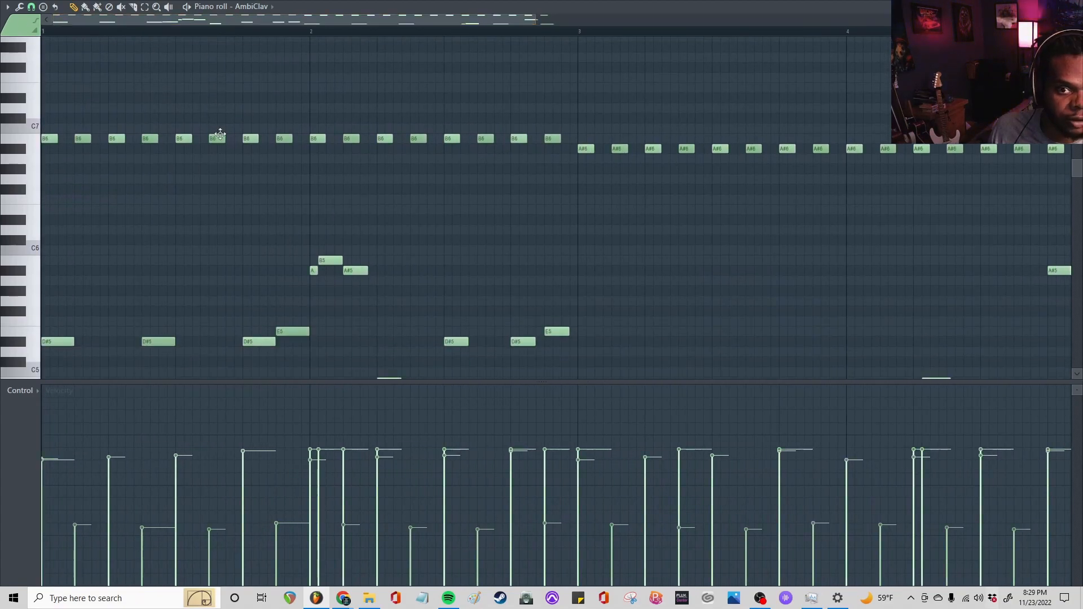
scroll(201, 25, down, 2)
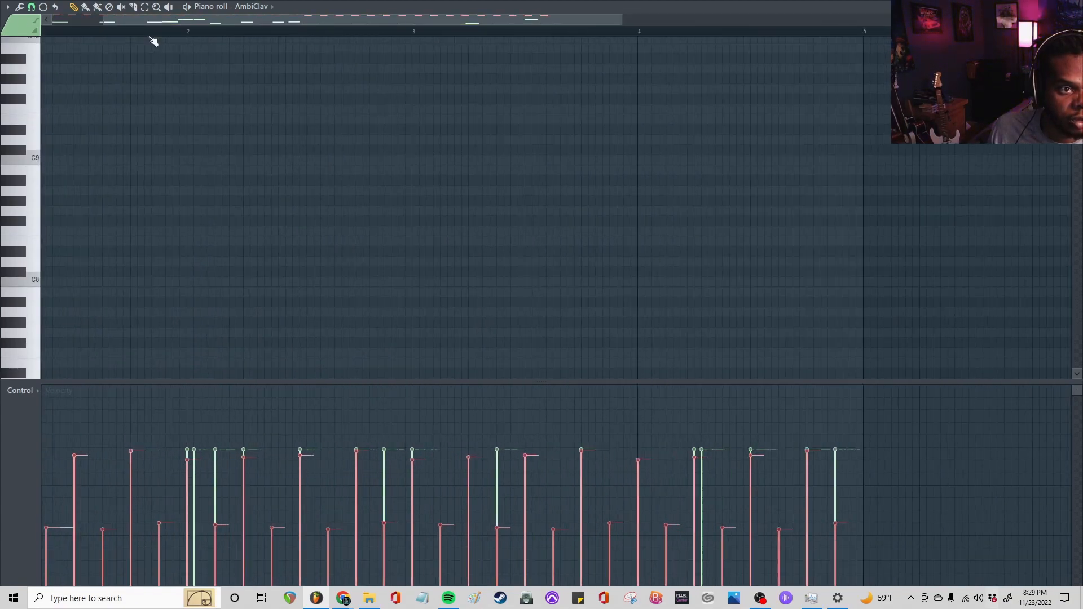
scroll(174, 22, up, 3)
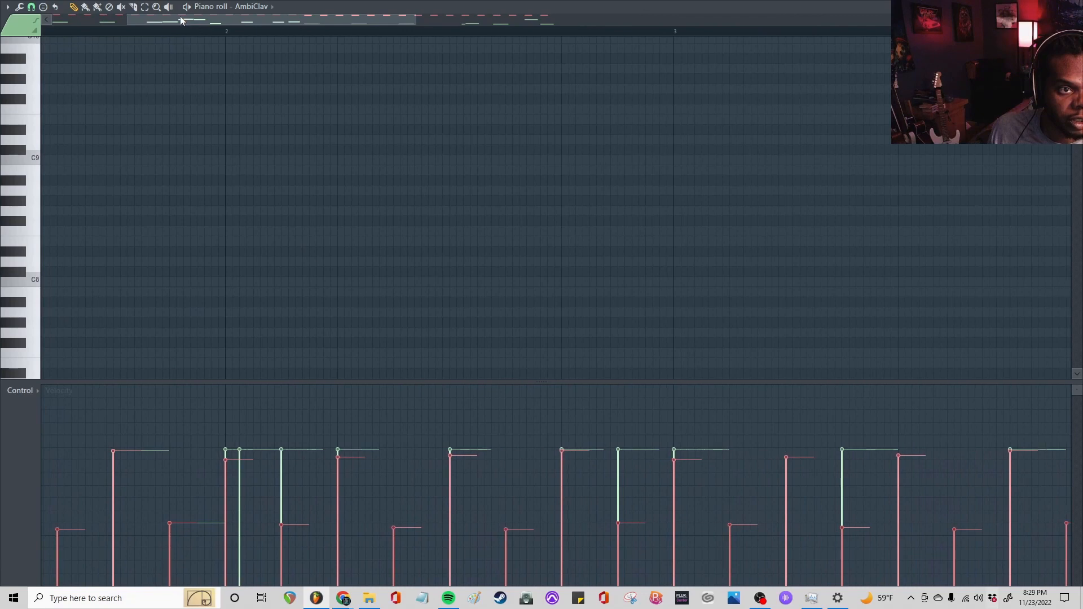
Lower the velocities of the selected high notes across all four bars, keeping the alternating loud and soft pattern, and play them back
drag(181, 21, 105, 22)
scroll(181, 157, down, 8)
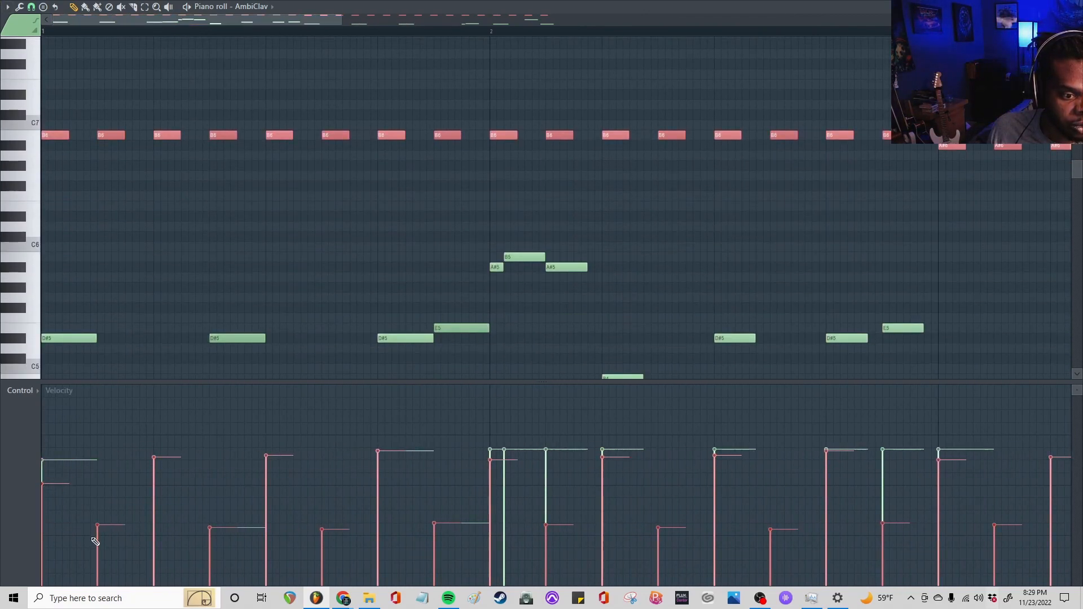
drag(99, 550, 380, 479)
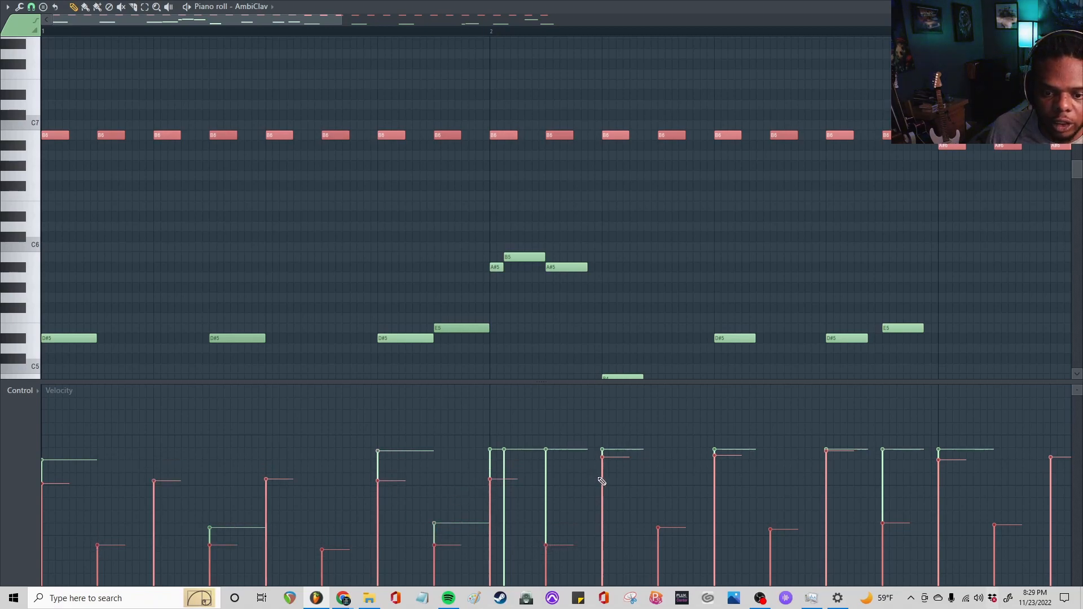
click(601, 481)
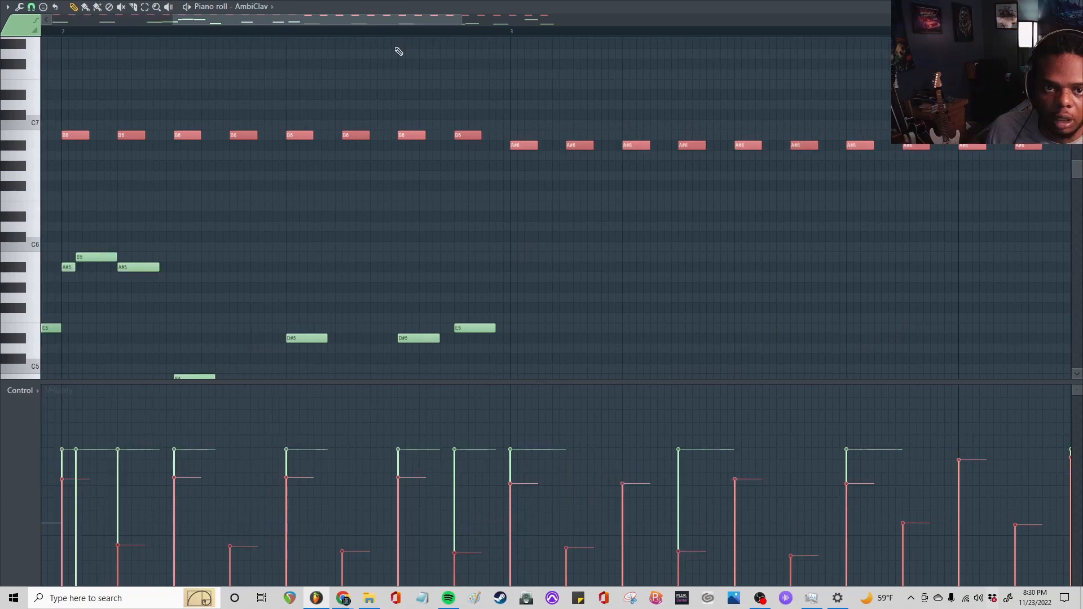
drag(411, 20, 534, 43)
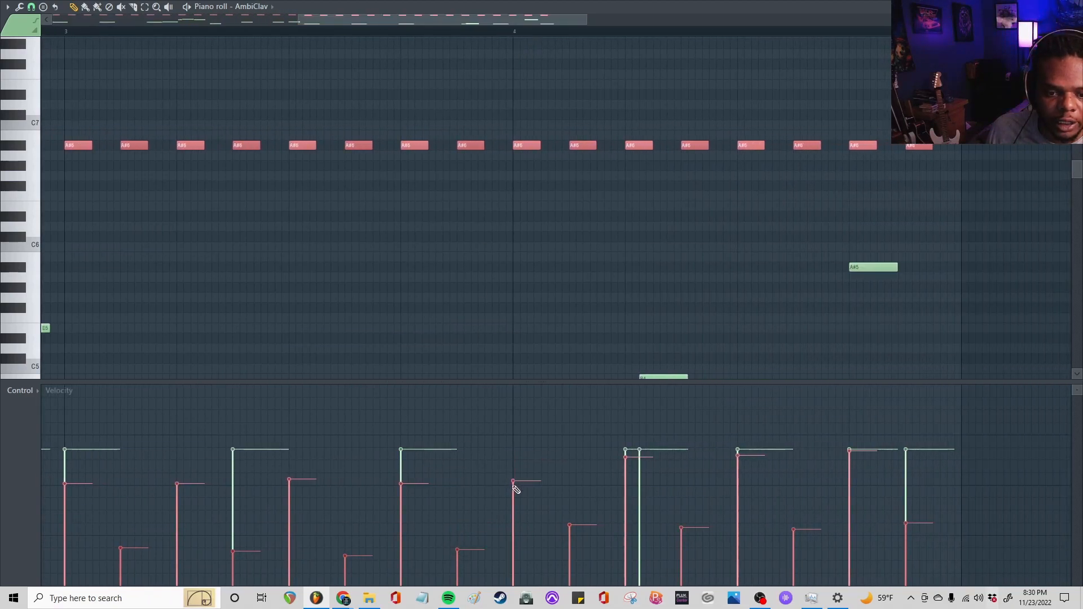
click(513, 486)
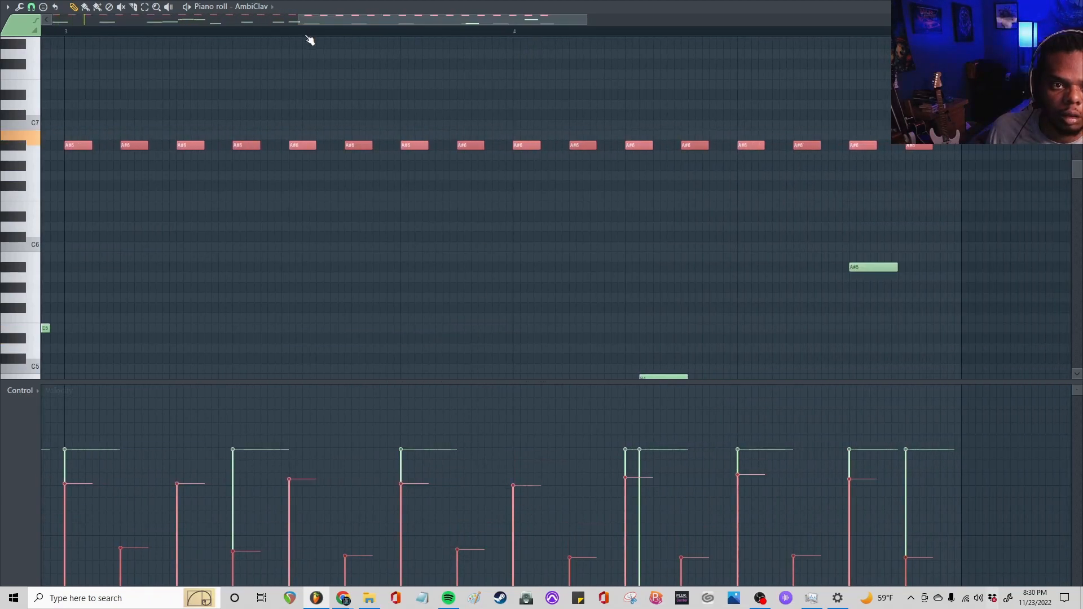
scroll(309, 40, down, 5)
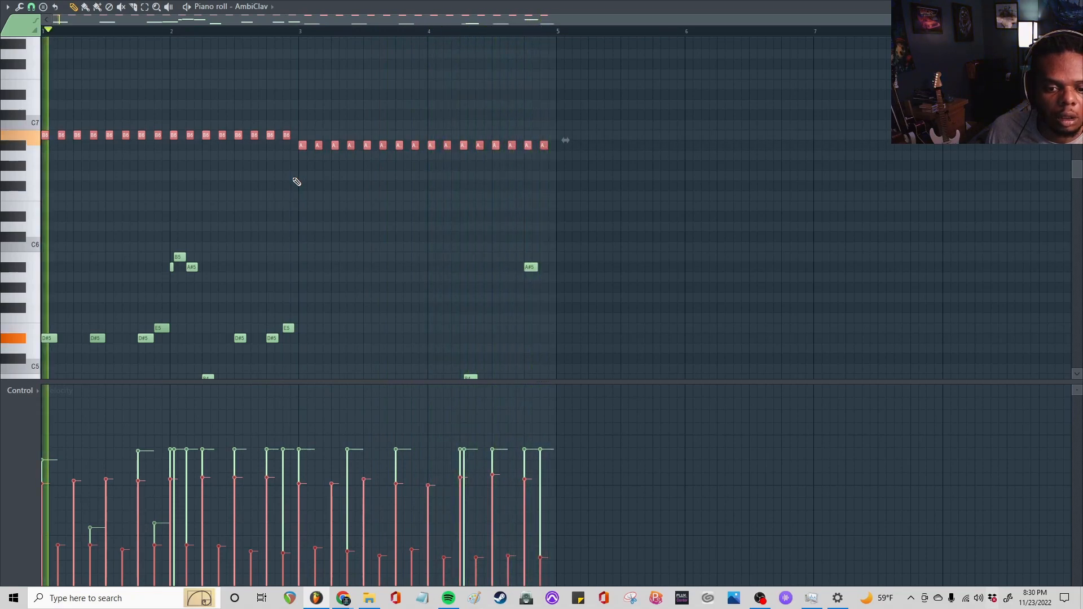
key(space)
Draw a descending pan ramp across the selected high notes over the four bars, audition it and leave the piano roll
click(22, 391)
click(29, 413)
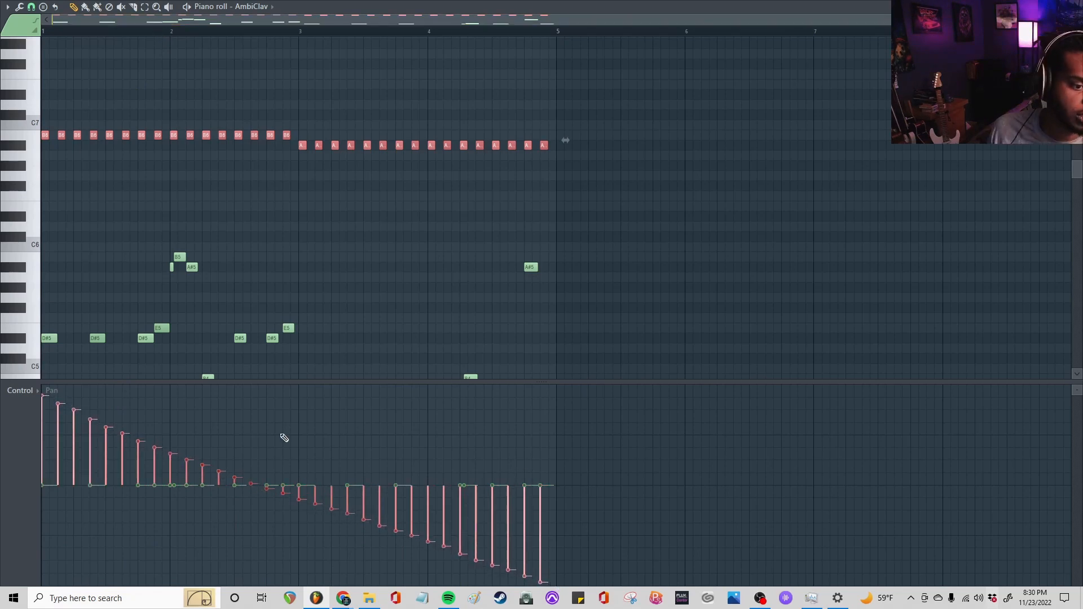
key(space)
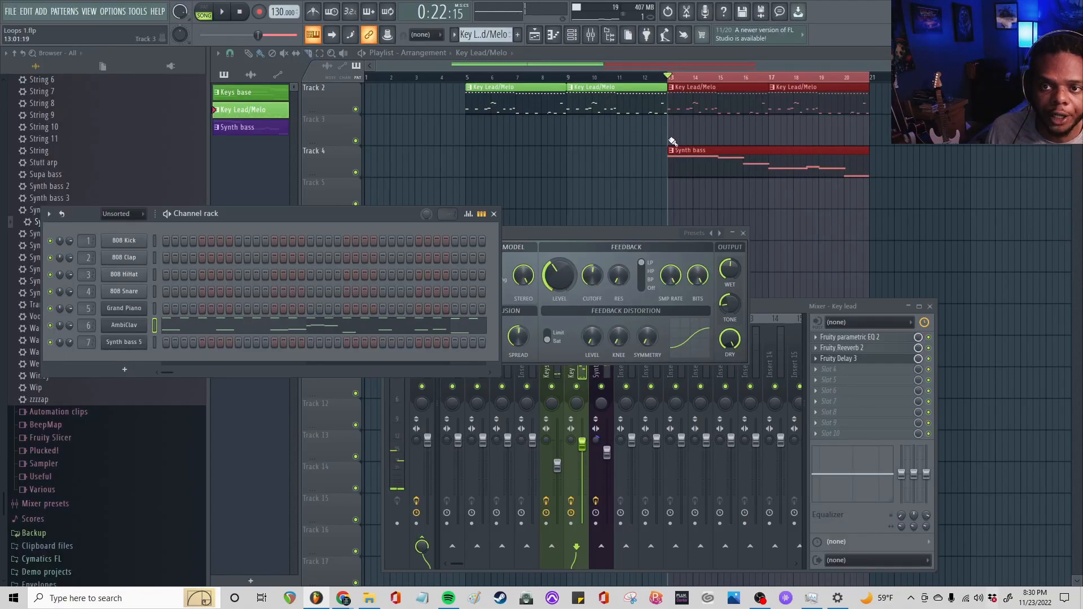
scroll(673, 141, up, 1)
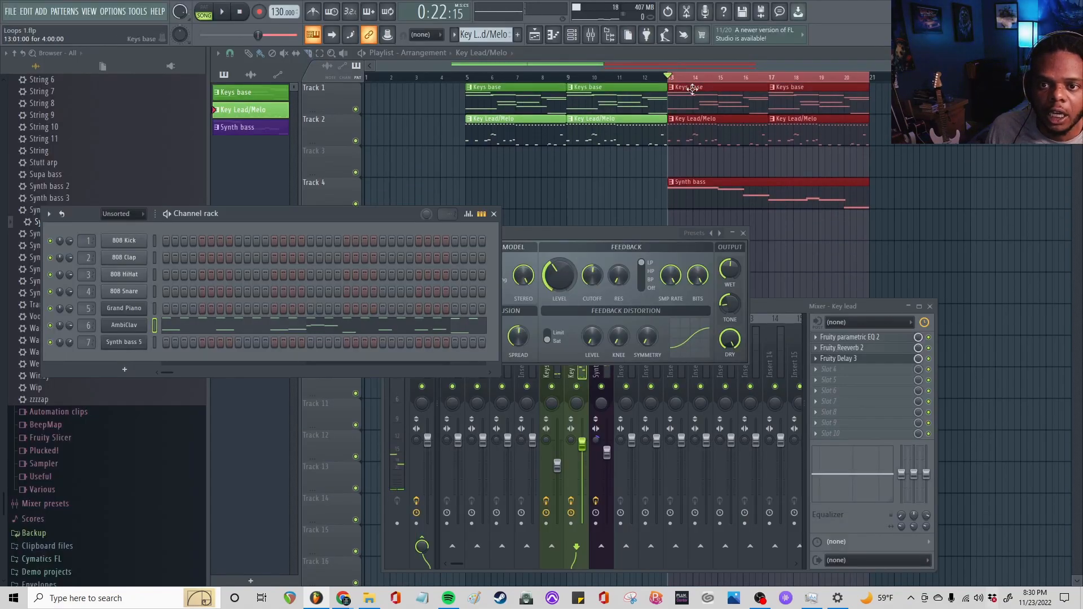
Select the Keys base pattern, open its Grand Piano instrument and slightly lower the Tone macro during playback
click(695, 97)
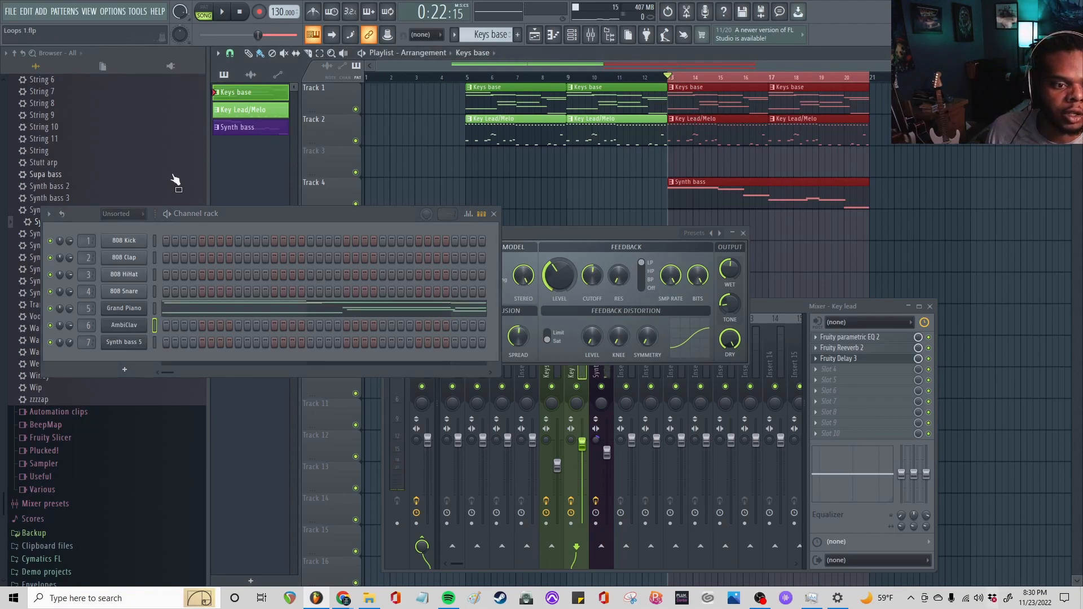
click(137, 312)
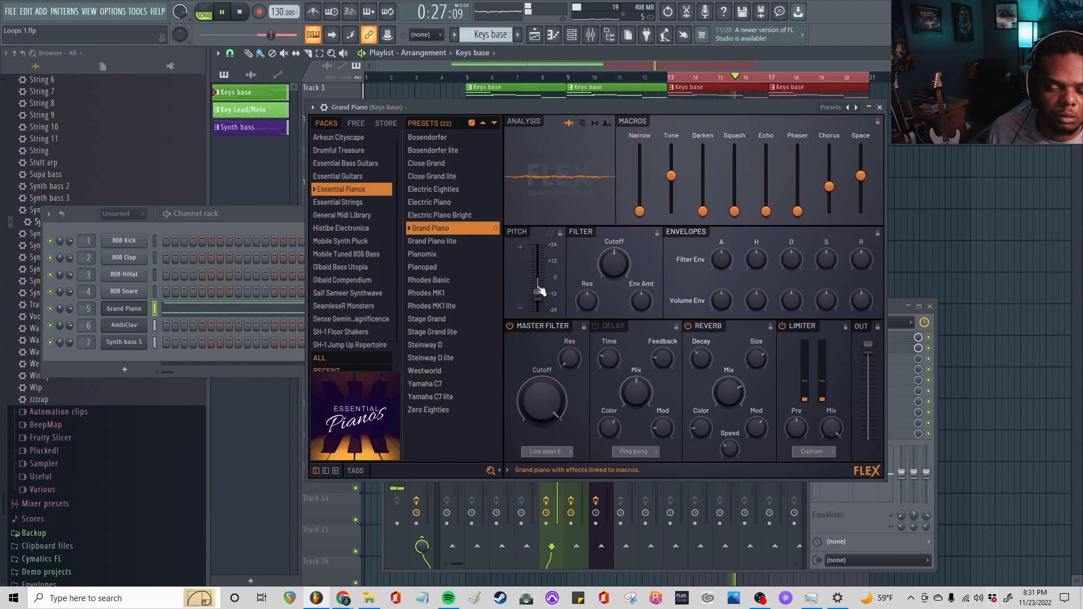
drag(672, 175, 672, 187)
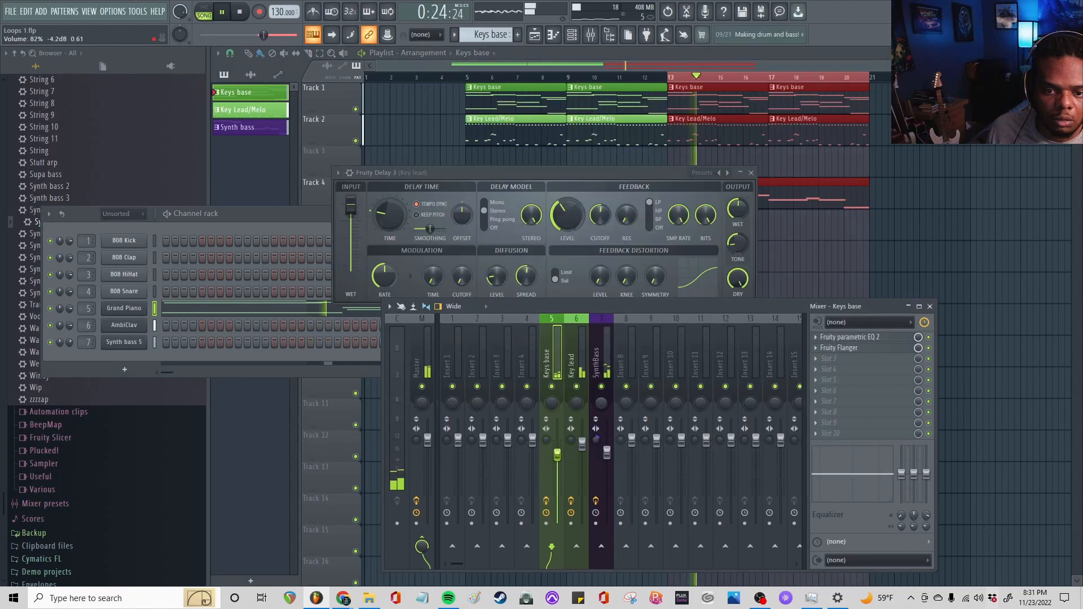
Mute the SynthBass mixer track, move playback to bar 5 and raise the Grand Piano's pitch to 0
click(602, 387)
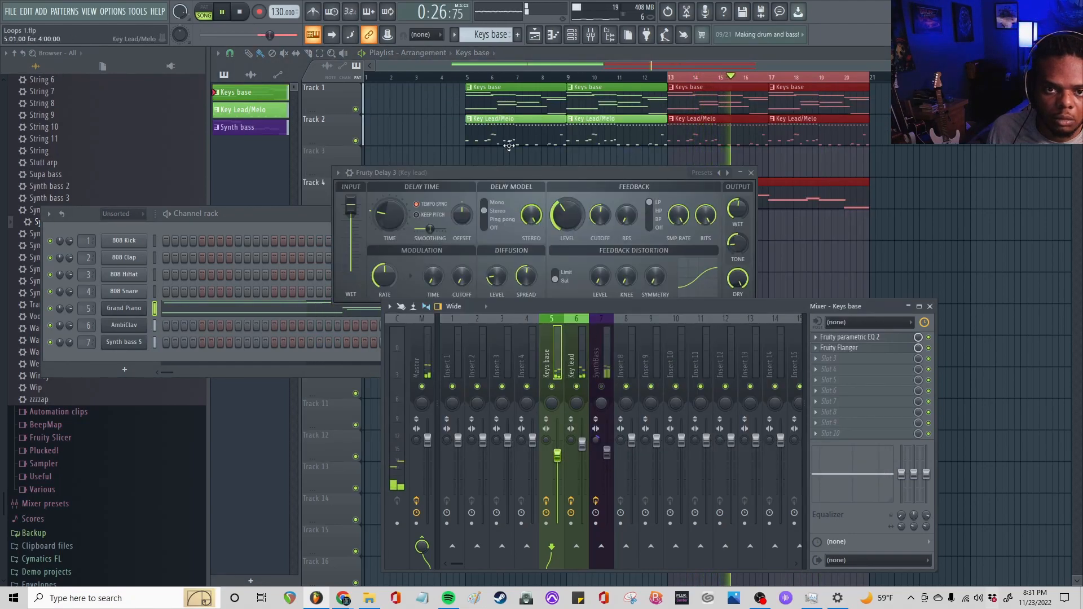
click(466, 77)
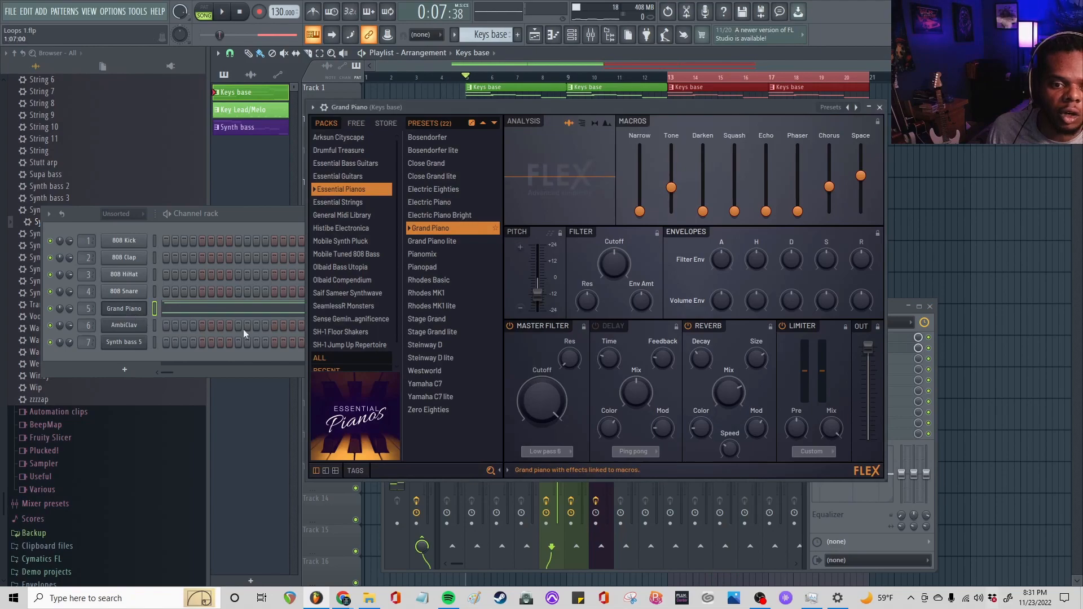
drag(537, 294, 538, 278)
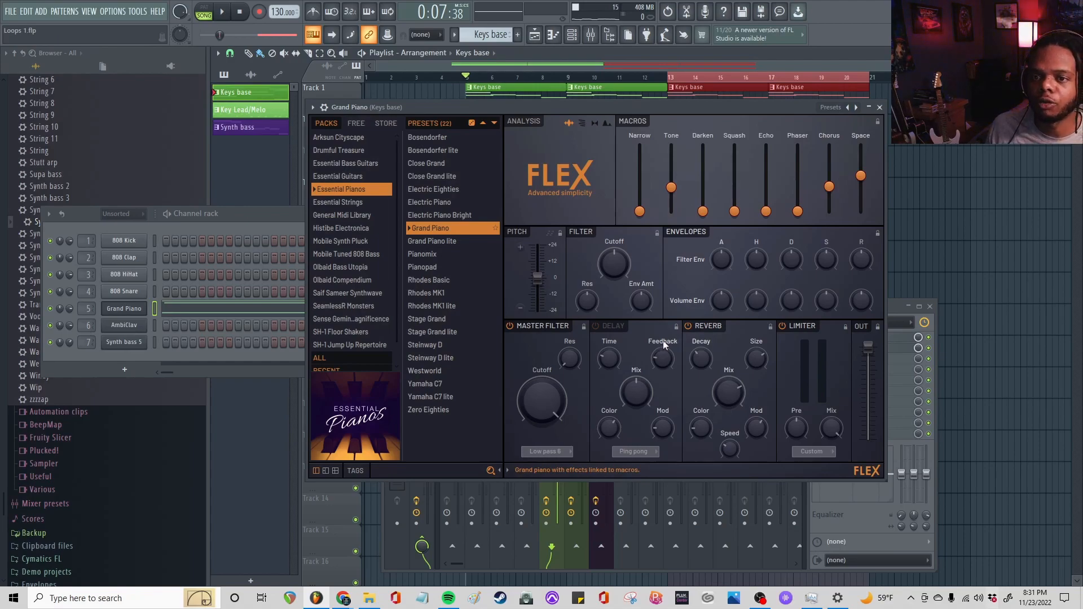
Close the delay window and Channel rack, clear the mixer out of the way and select the arrangement from bar 5 to 21
click(750, 173)
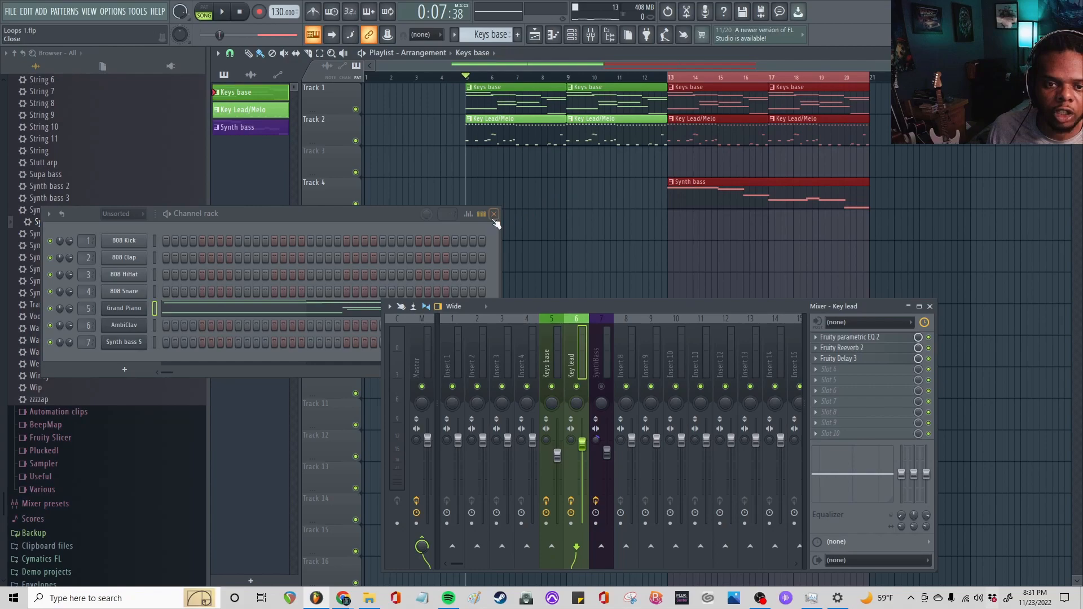
key(F6)
drag(579, 305, 490, 307)
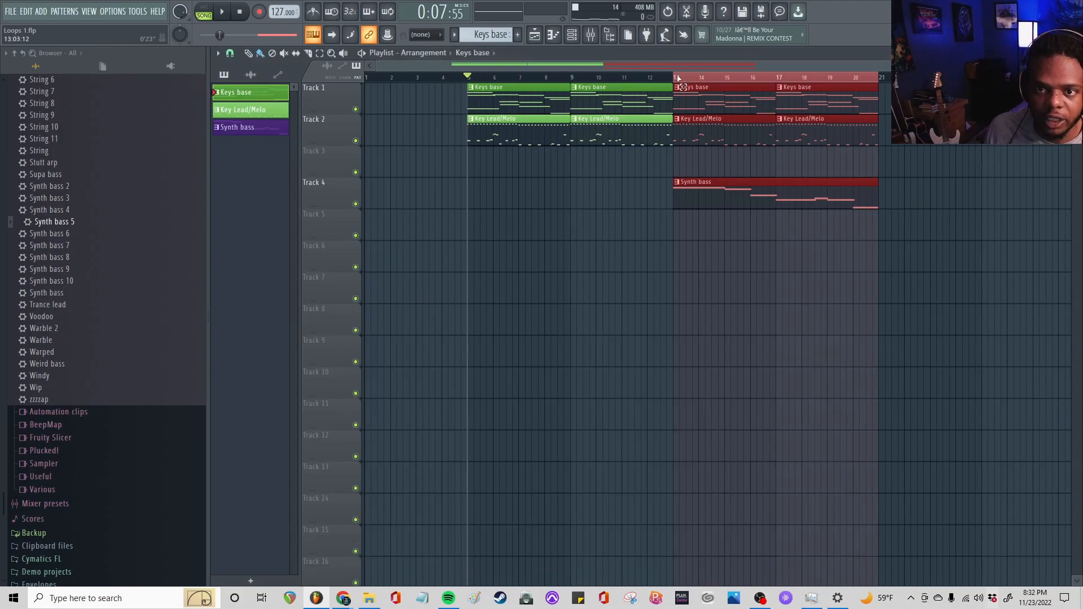
click(472, 87)
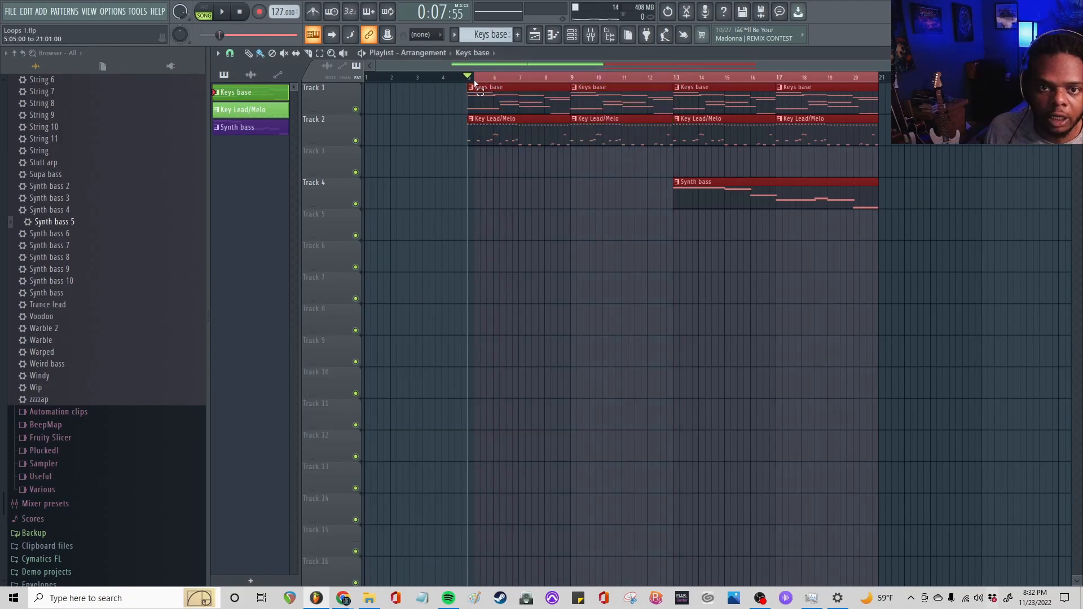
Export the selected song range as an MP3 file named "Wavvy Loop 127 BPM D" in the Tutorials folder
scroll(555, 85, down, 3)
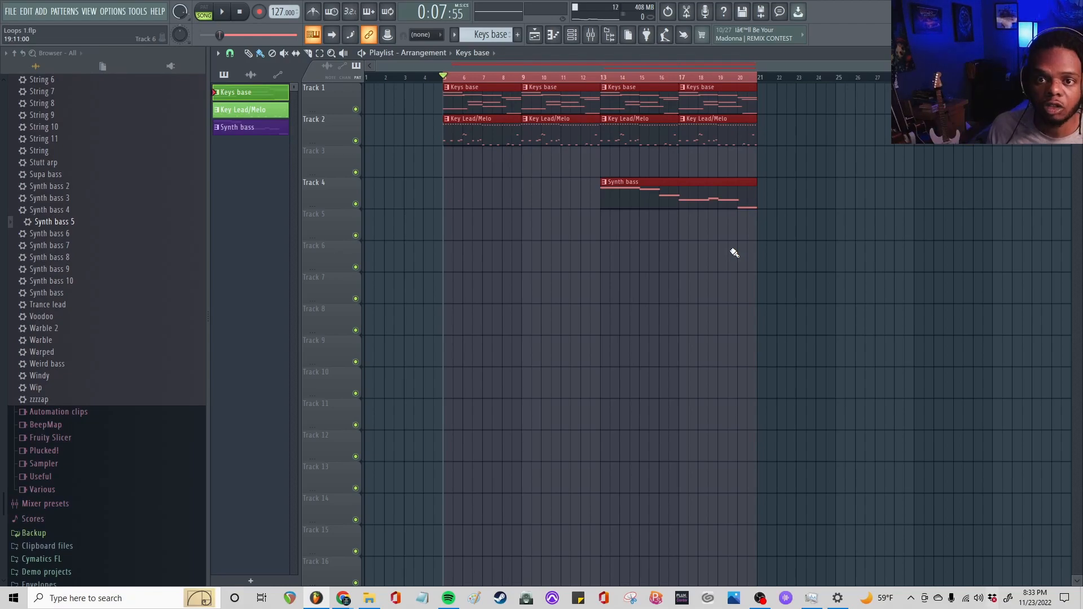
click(10, 12)
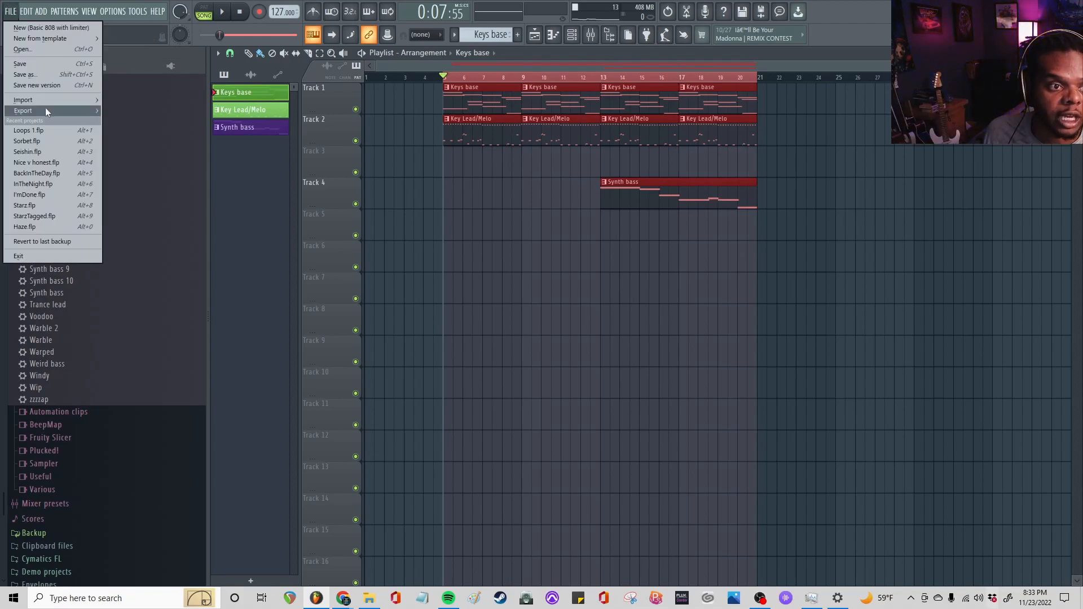
mouse_move(46, 111)
click(140, 131)
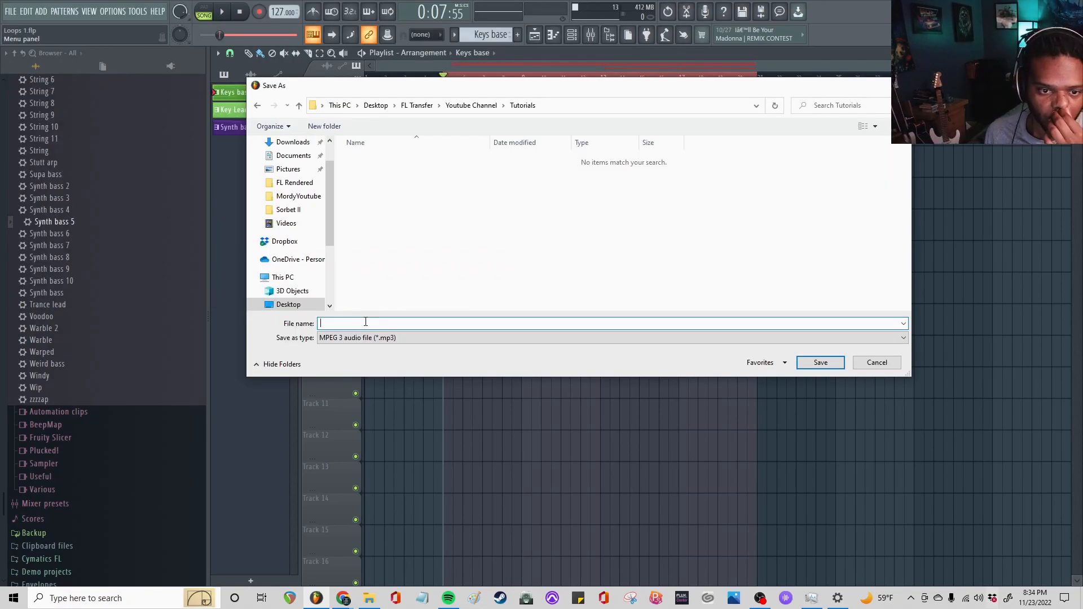
text(Wavy L)
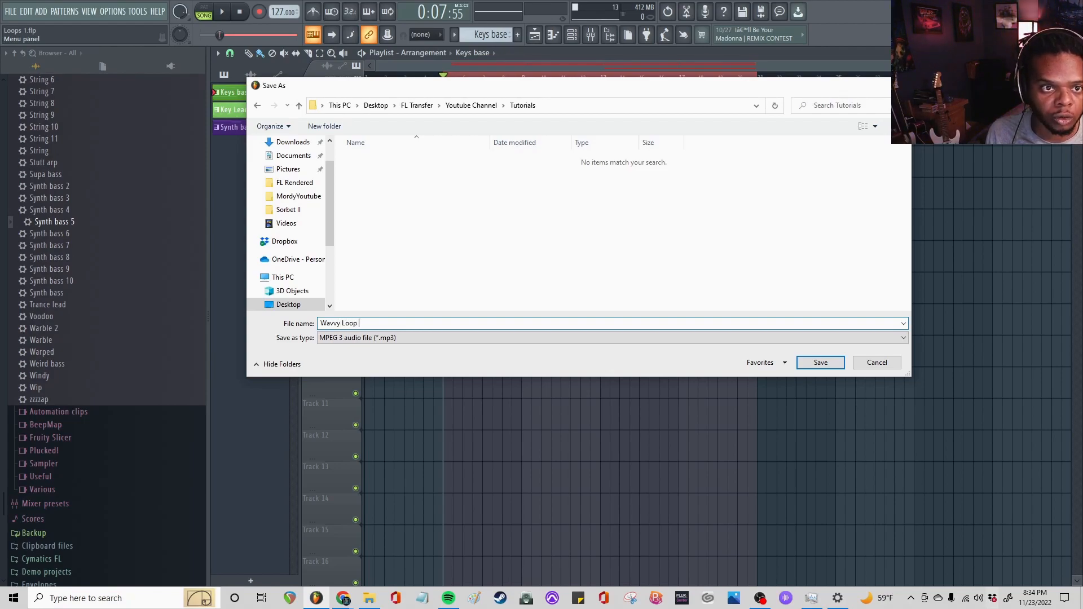
text(oop )
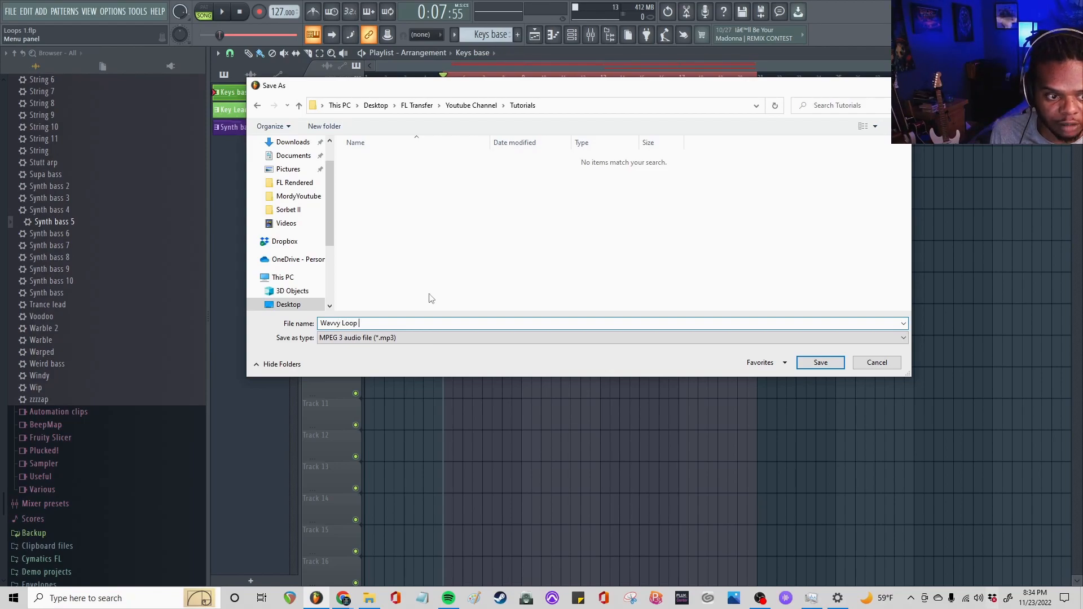
text(127 BMP)
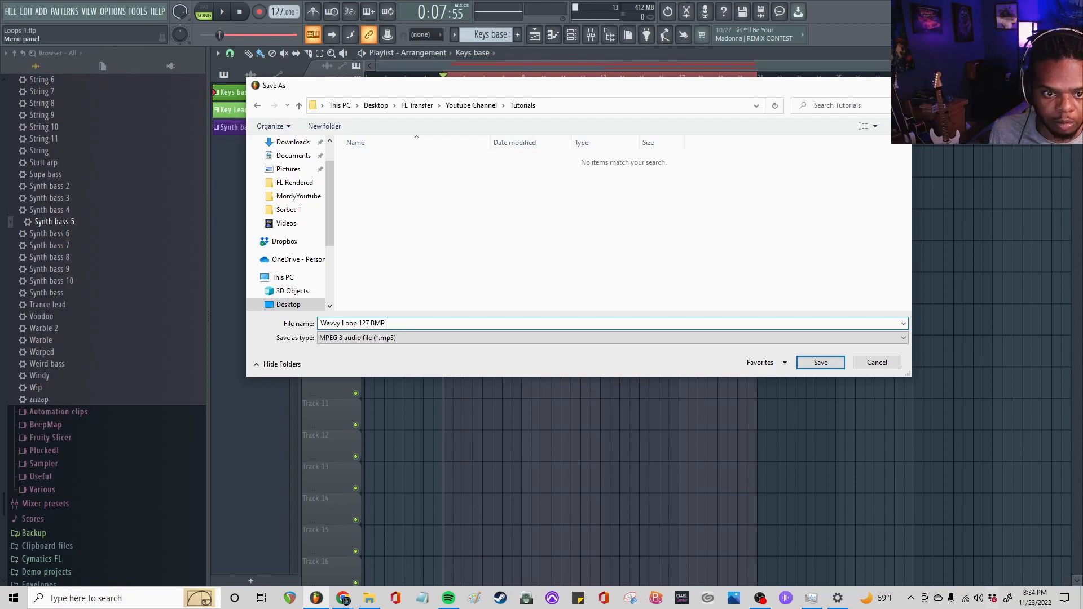
key(BackSpace)
key(BackSpace)
text(M )
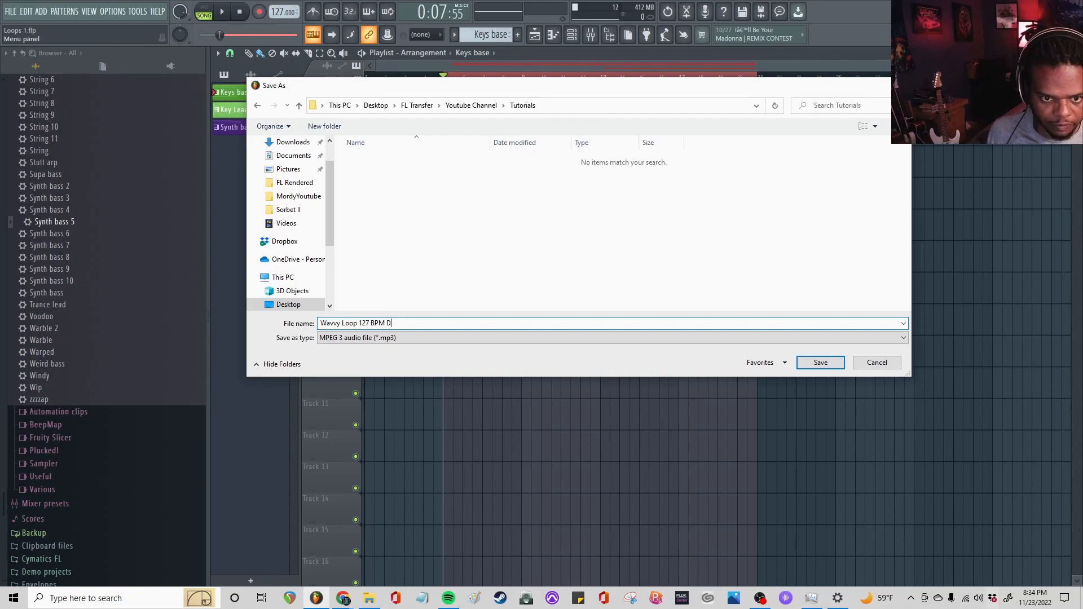
text(D)
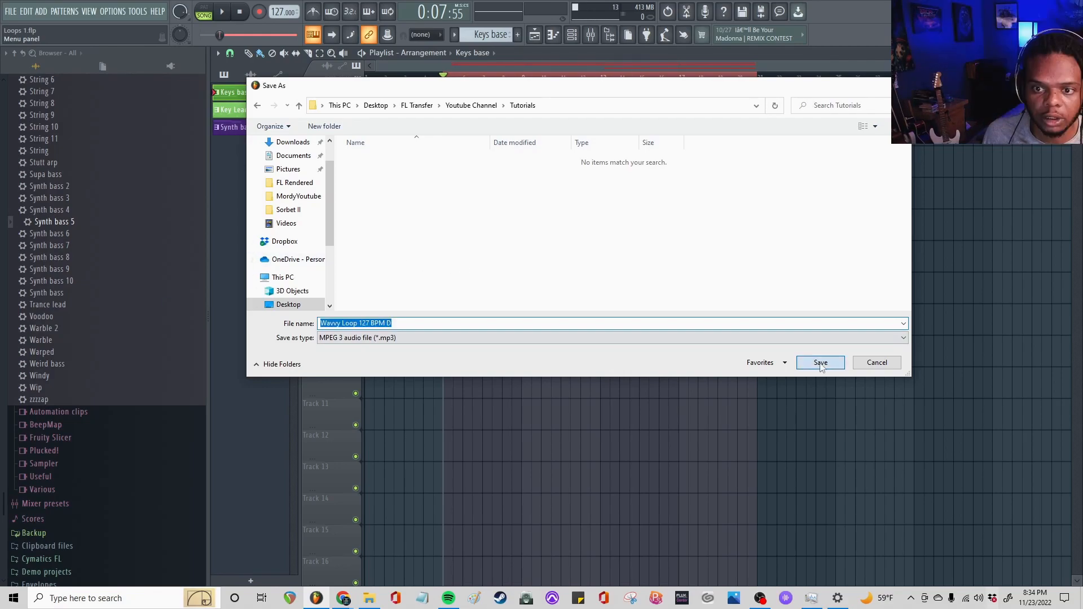
click(819, 362)
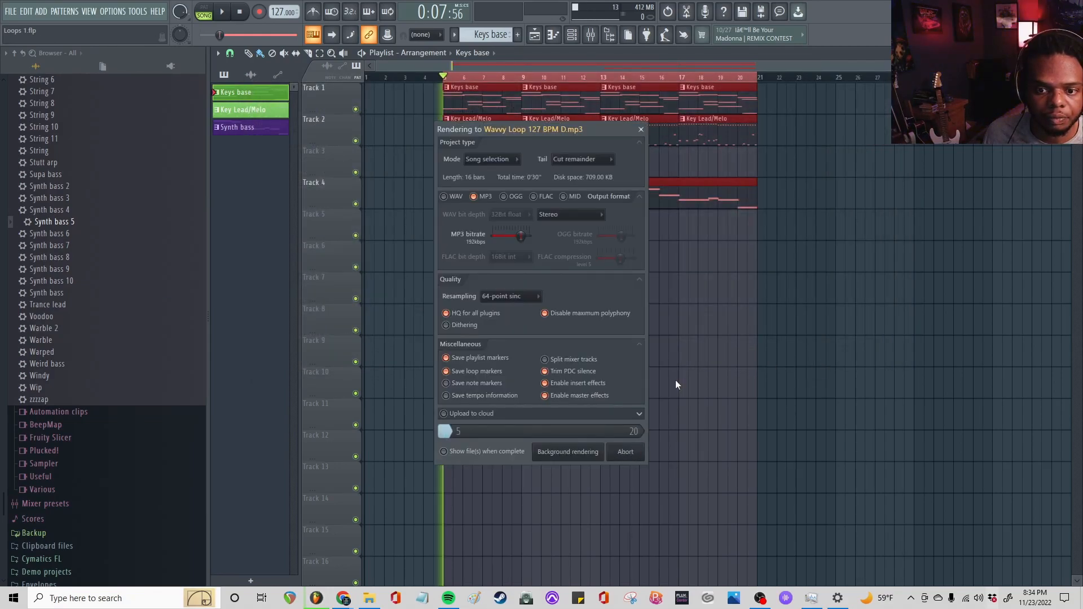